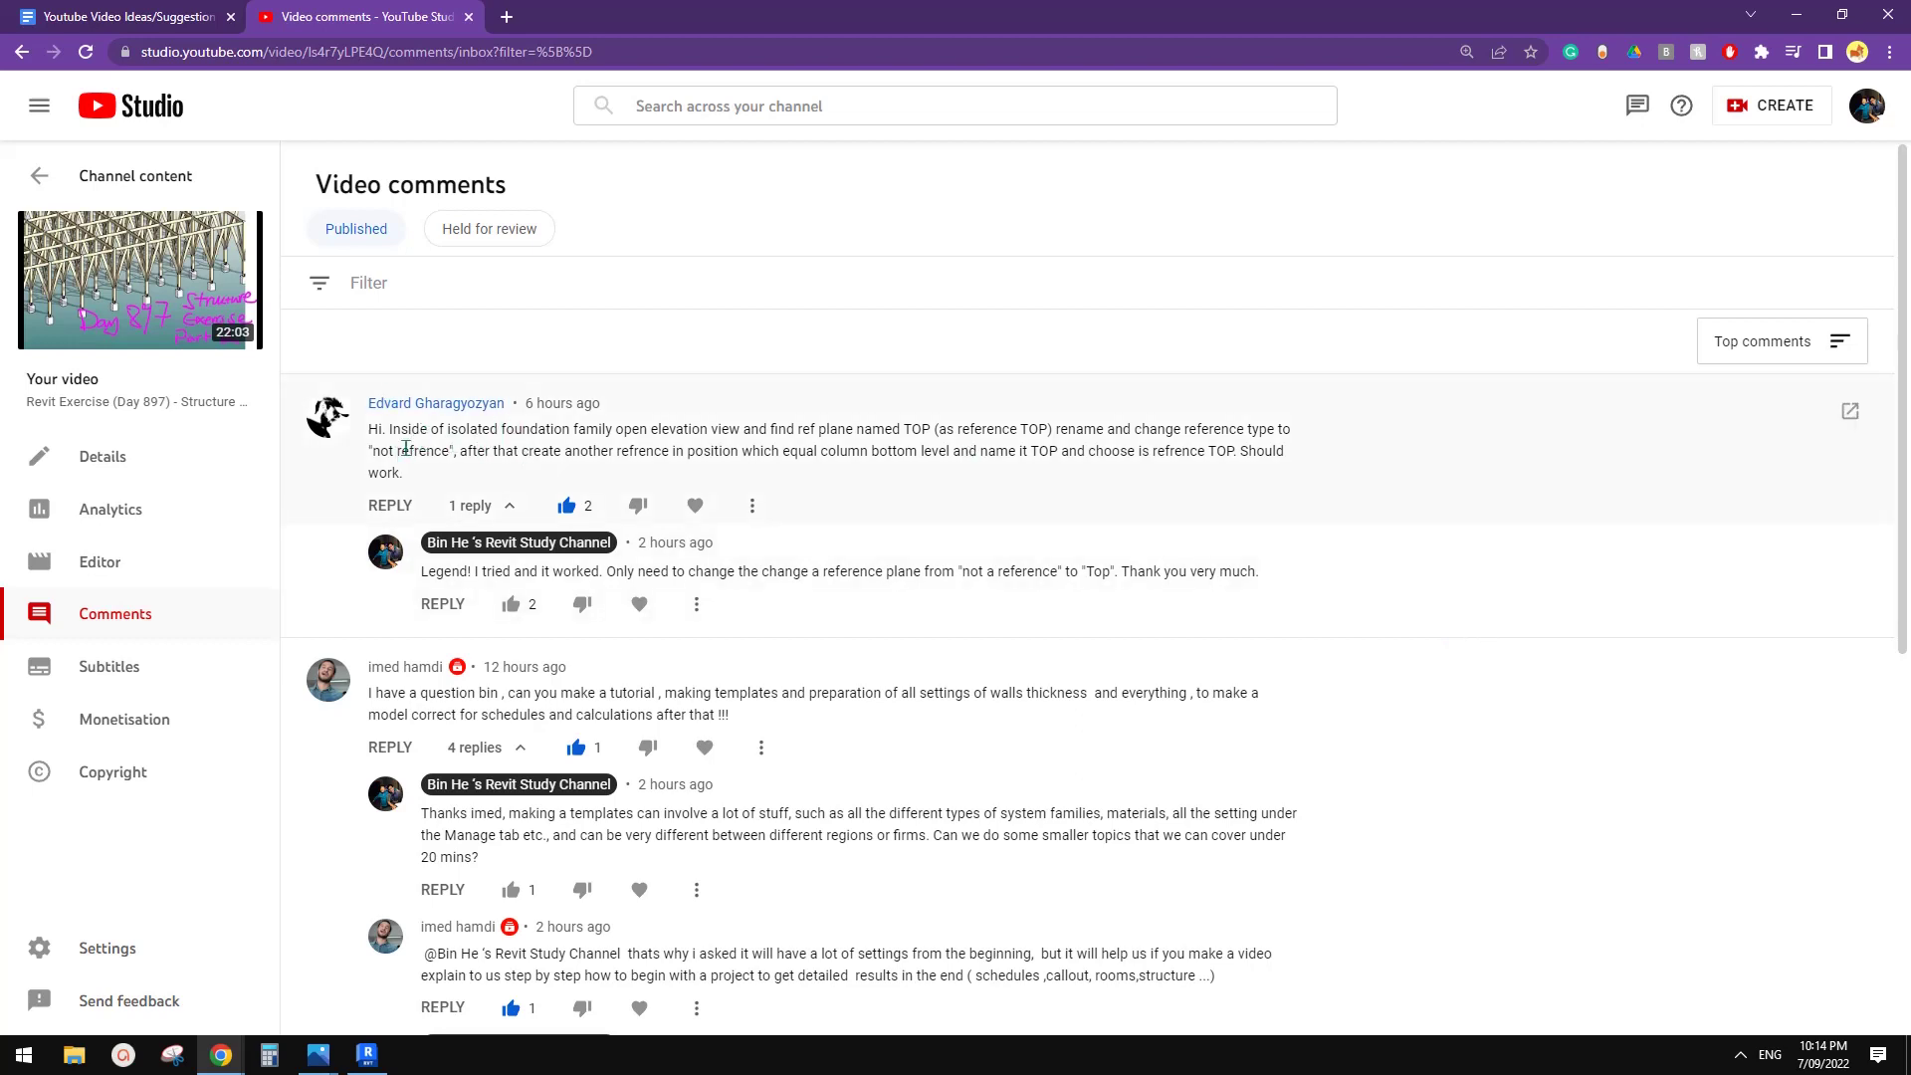
# - Switch to Revit and open the recent model 20220905 PART 2
pyautogui.moveTo(147, 319)
pyautogui.click(367, 1054)
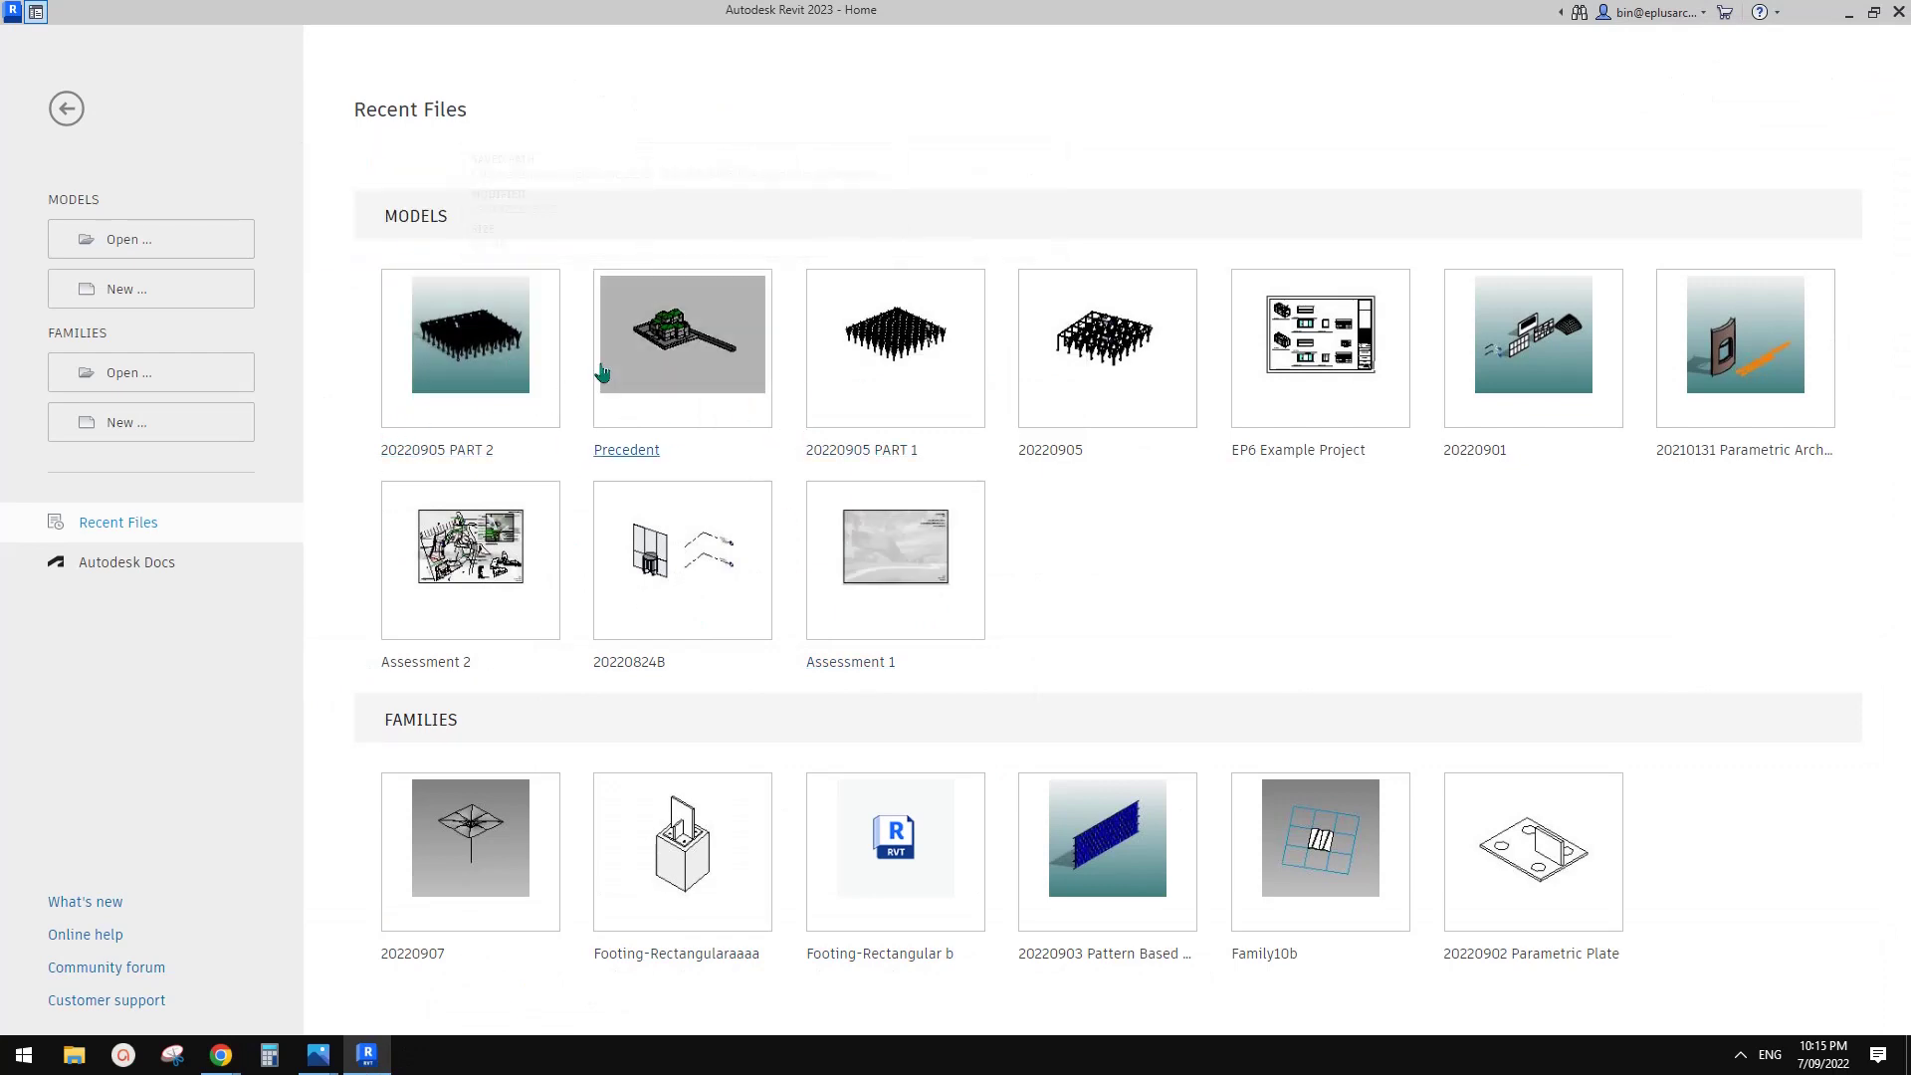
pyautogui.click(508, 327)
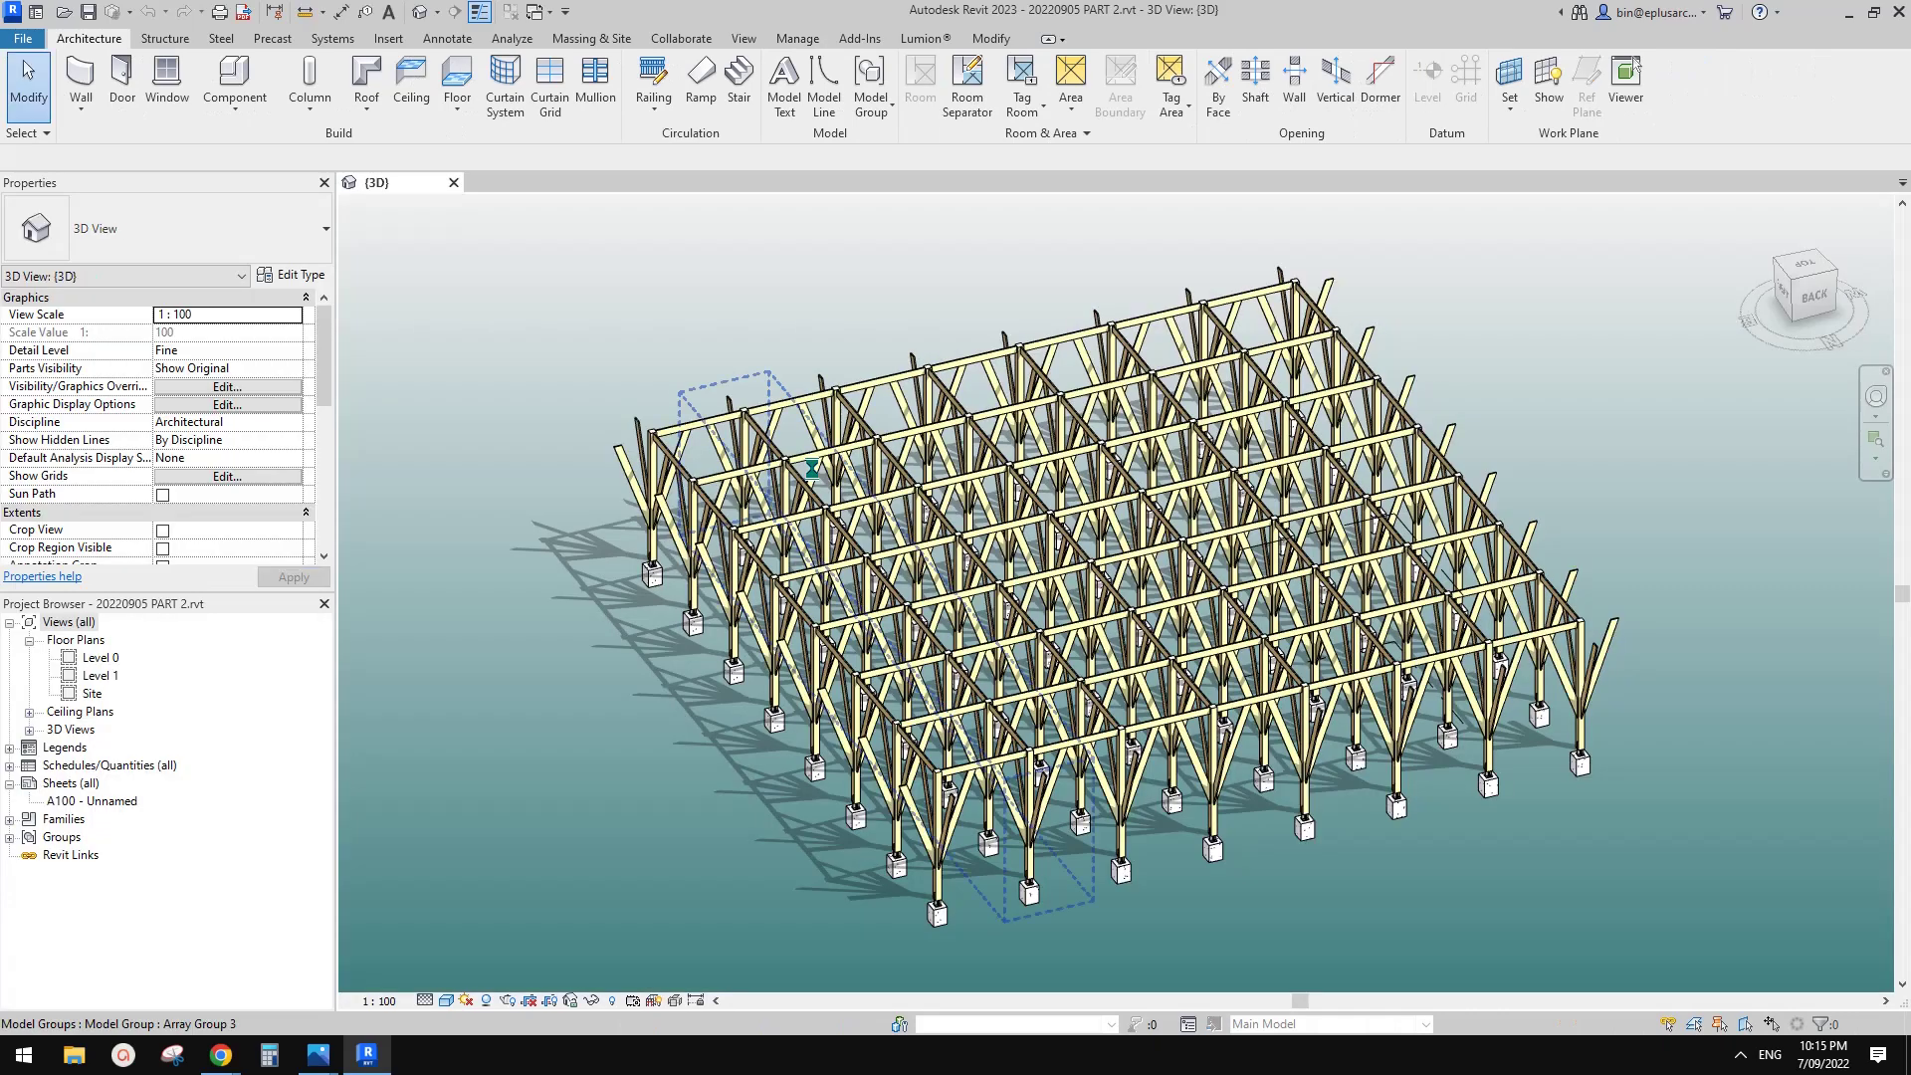
# - Examine the concrete footings and the steel base plates beneath the timber columns in the 3D view
pyautogui.scroll(5, 1237, 791)
pyautogui.keyDown('shift'); pyautogui.moveTo(1237, 791); pyautogui.dragTo(1302, 705, button='middle'); pyautogui.keyUp('shift')
pyautogui.scroll(-3, 1318, 782)
pyautogui.scroll(2, 1280, 708)
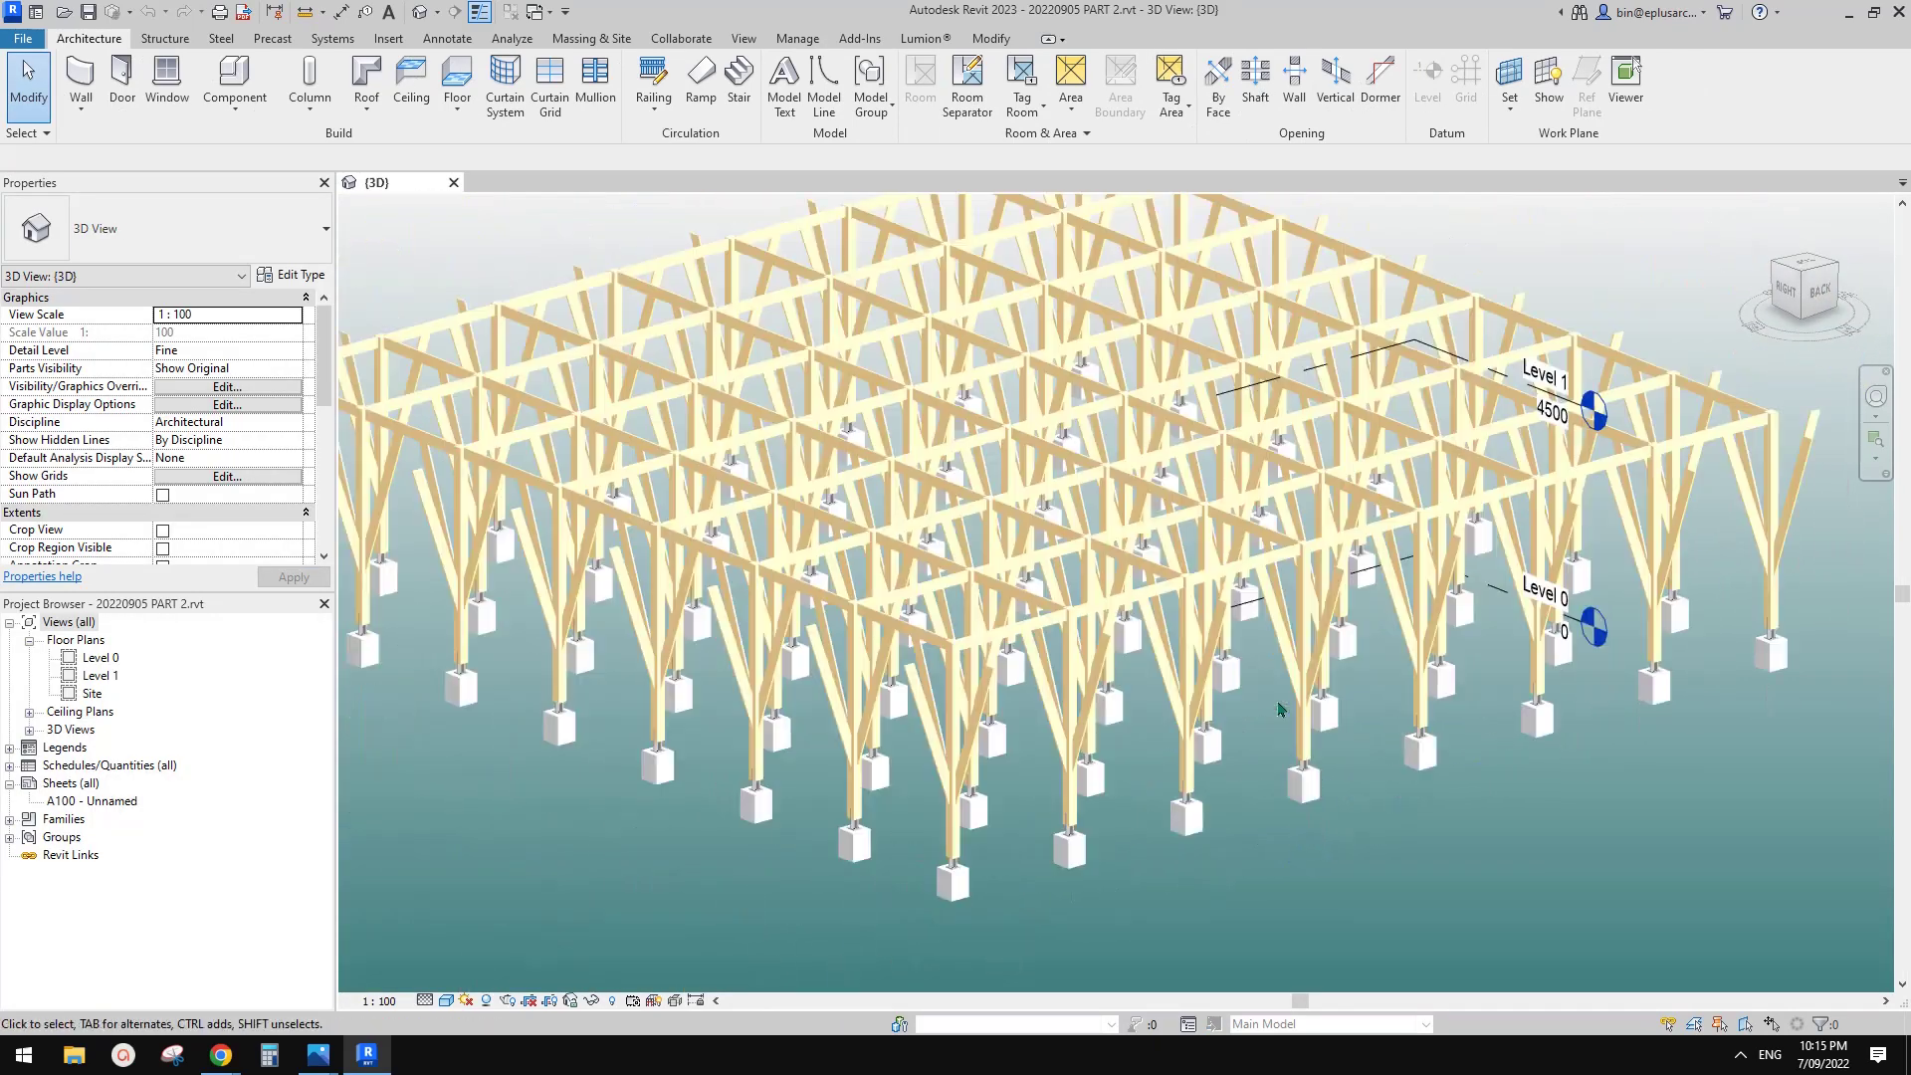
pyautogui.click(1315, 817)
pyautogui.moveTo(1128, 859); pyautogui.dragTo(1273, 681, button='middle')
pyautogui.scroll(3, 1271, 680)
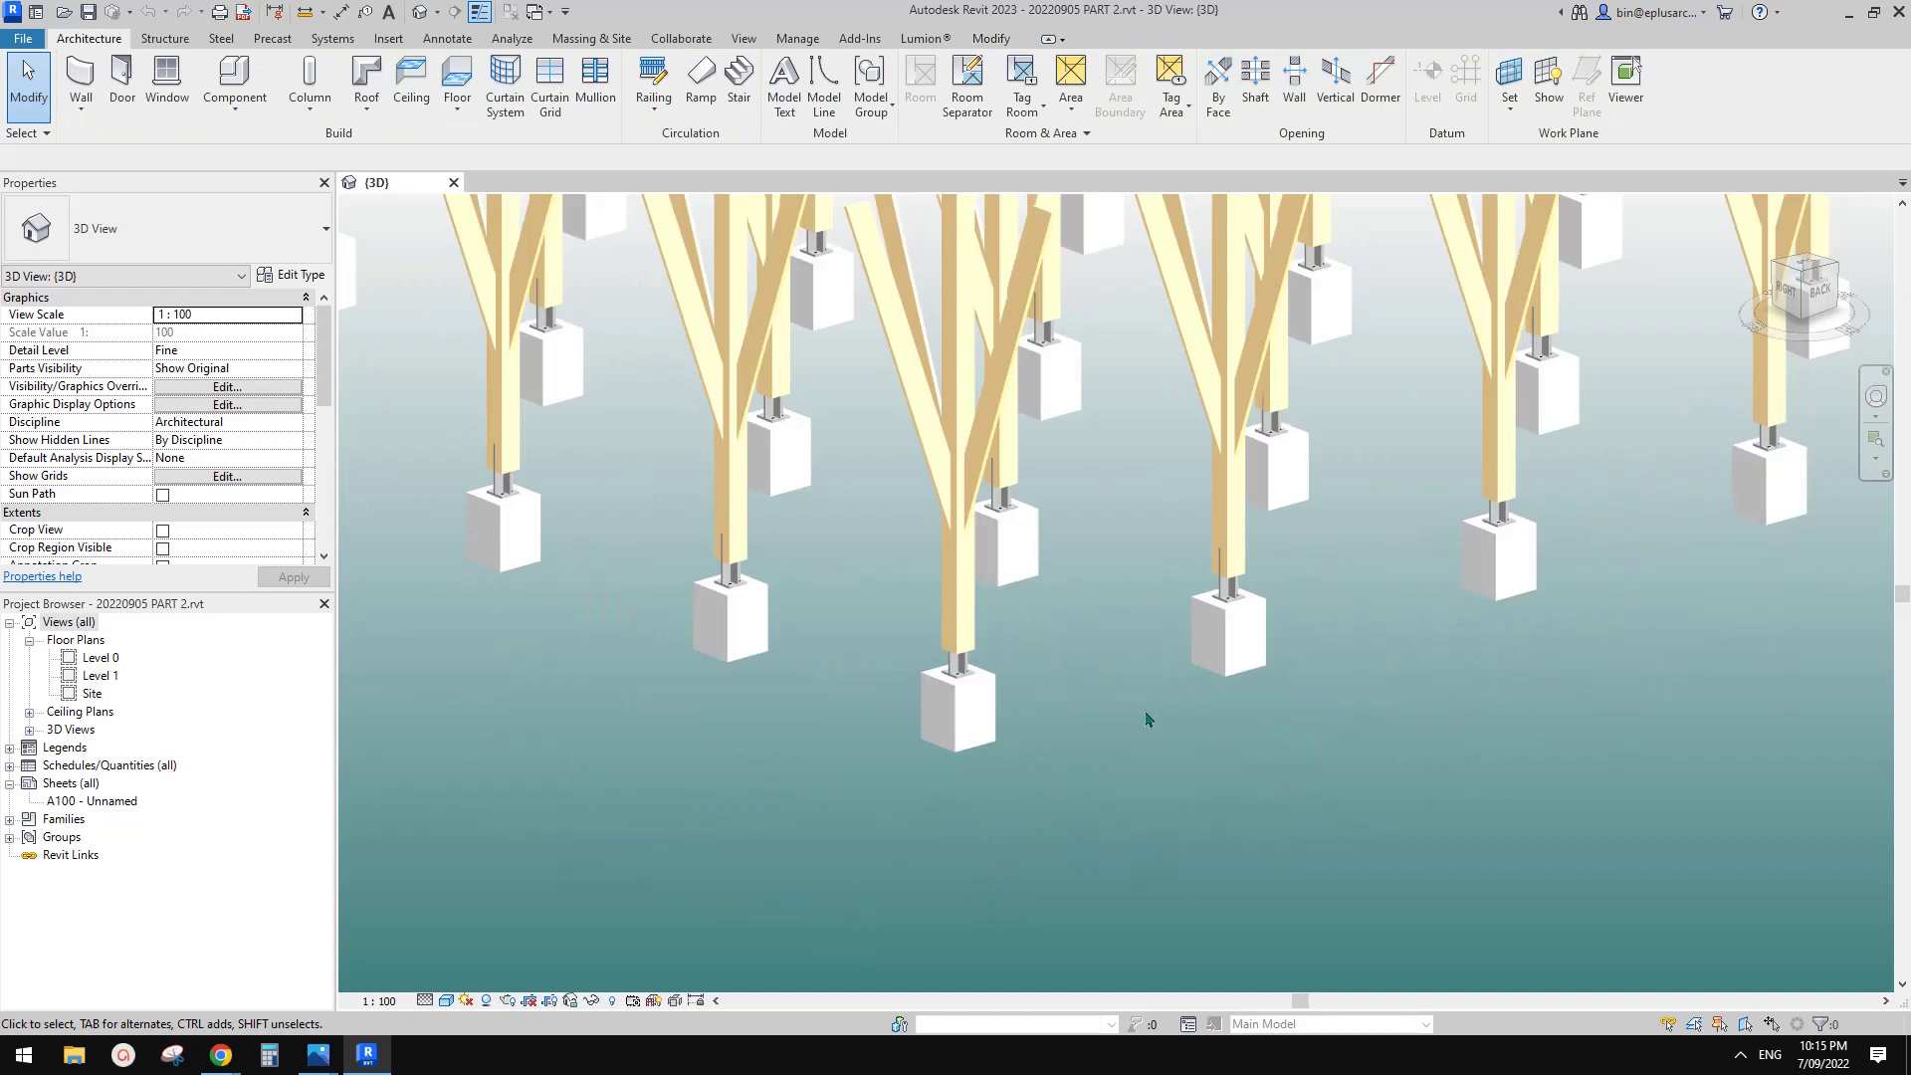
pyautogui.scroll(3, 1189, 599)
pyautogui.scroll(2, 1216, 609)
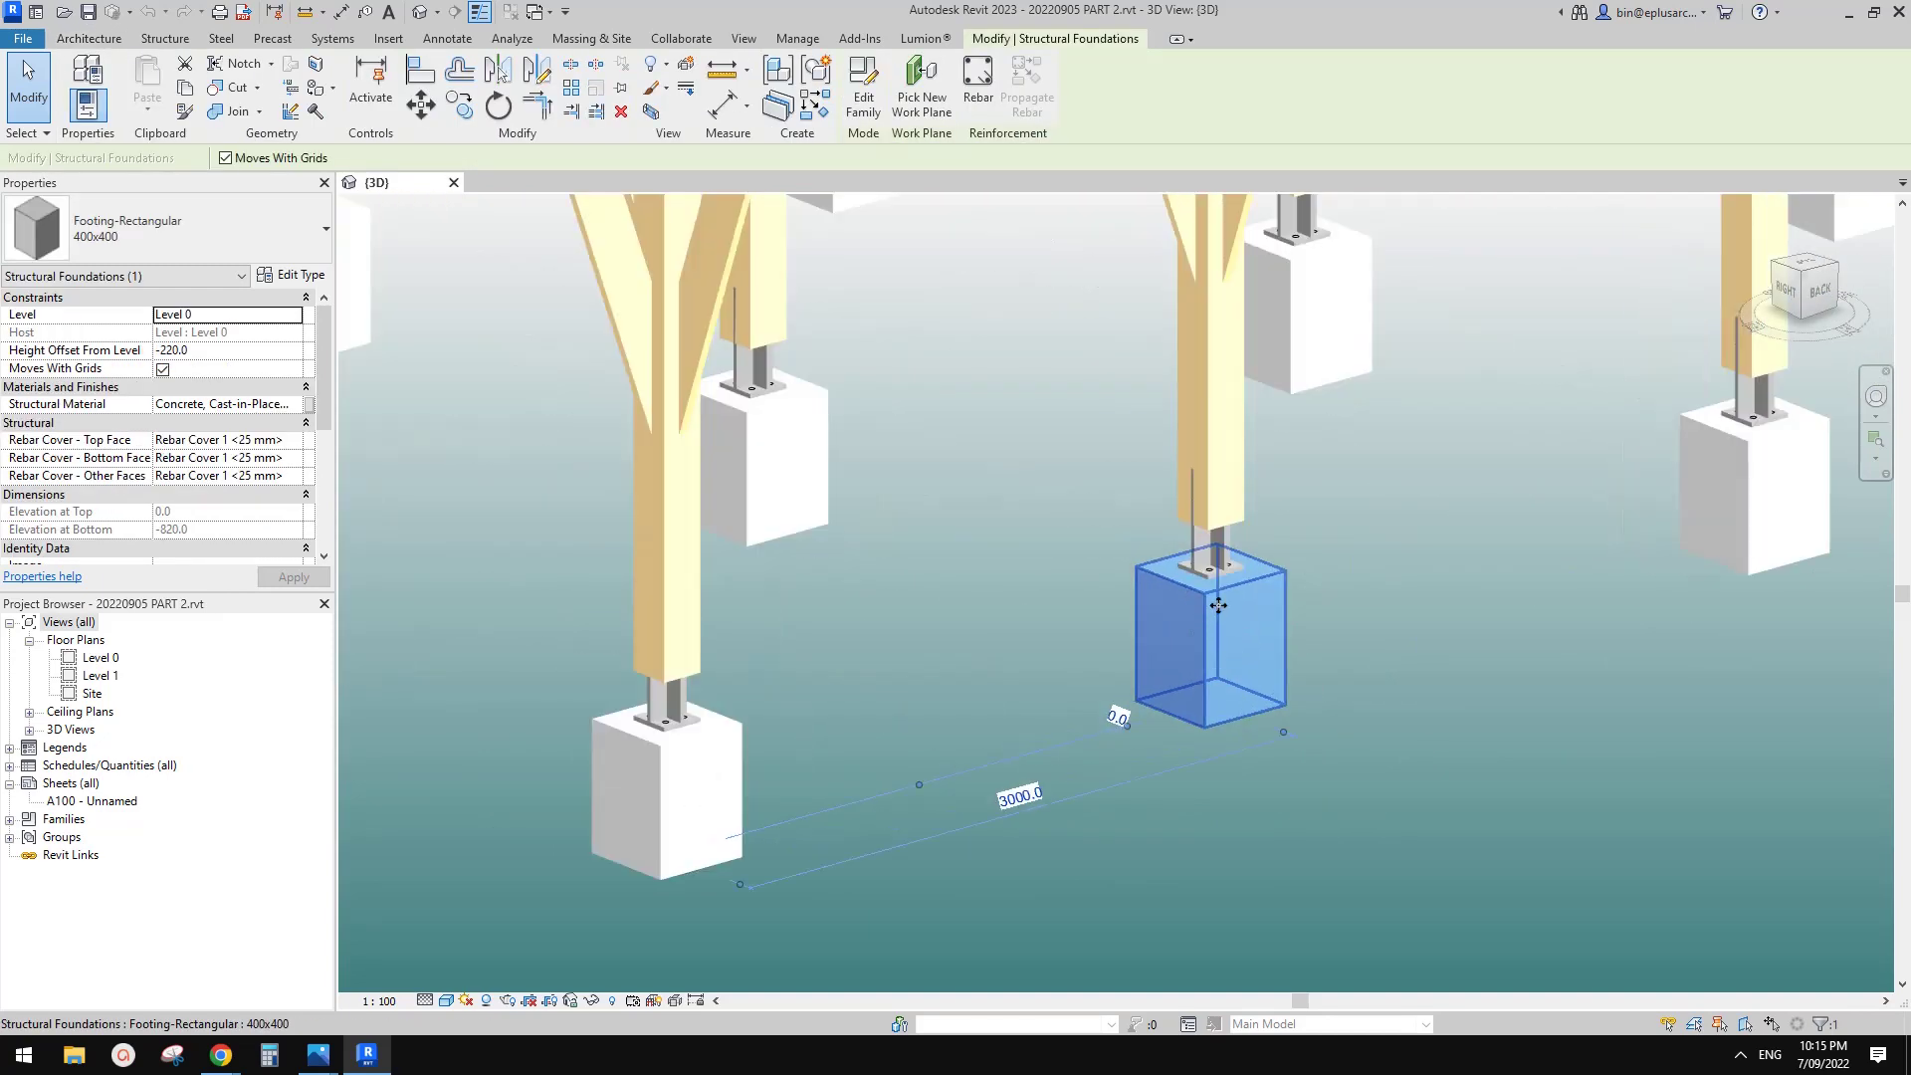
pyautogui.press('Escape')
pyautogui.click(1228, 562)
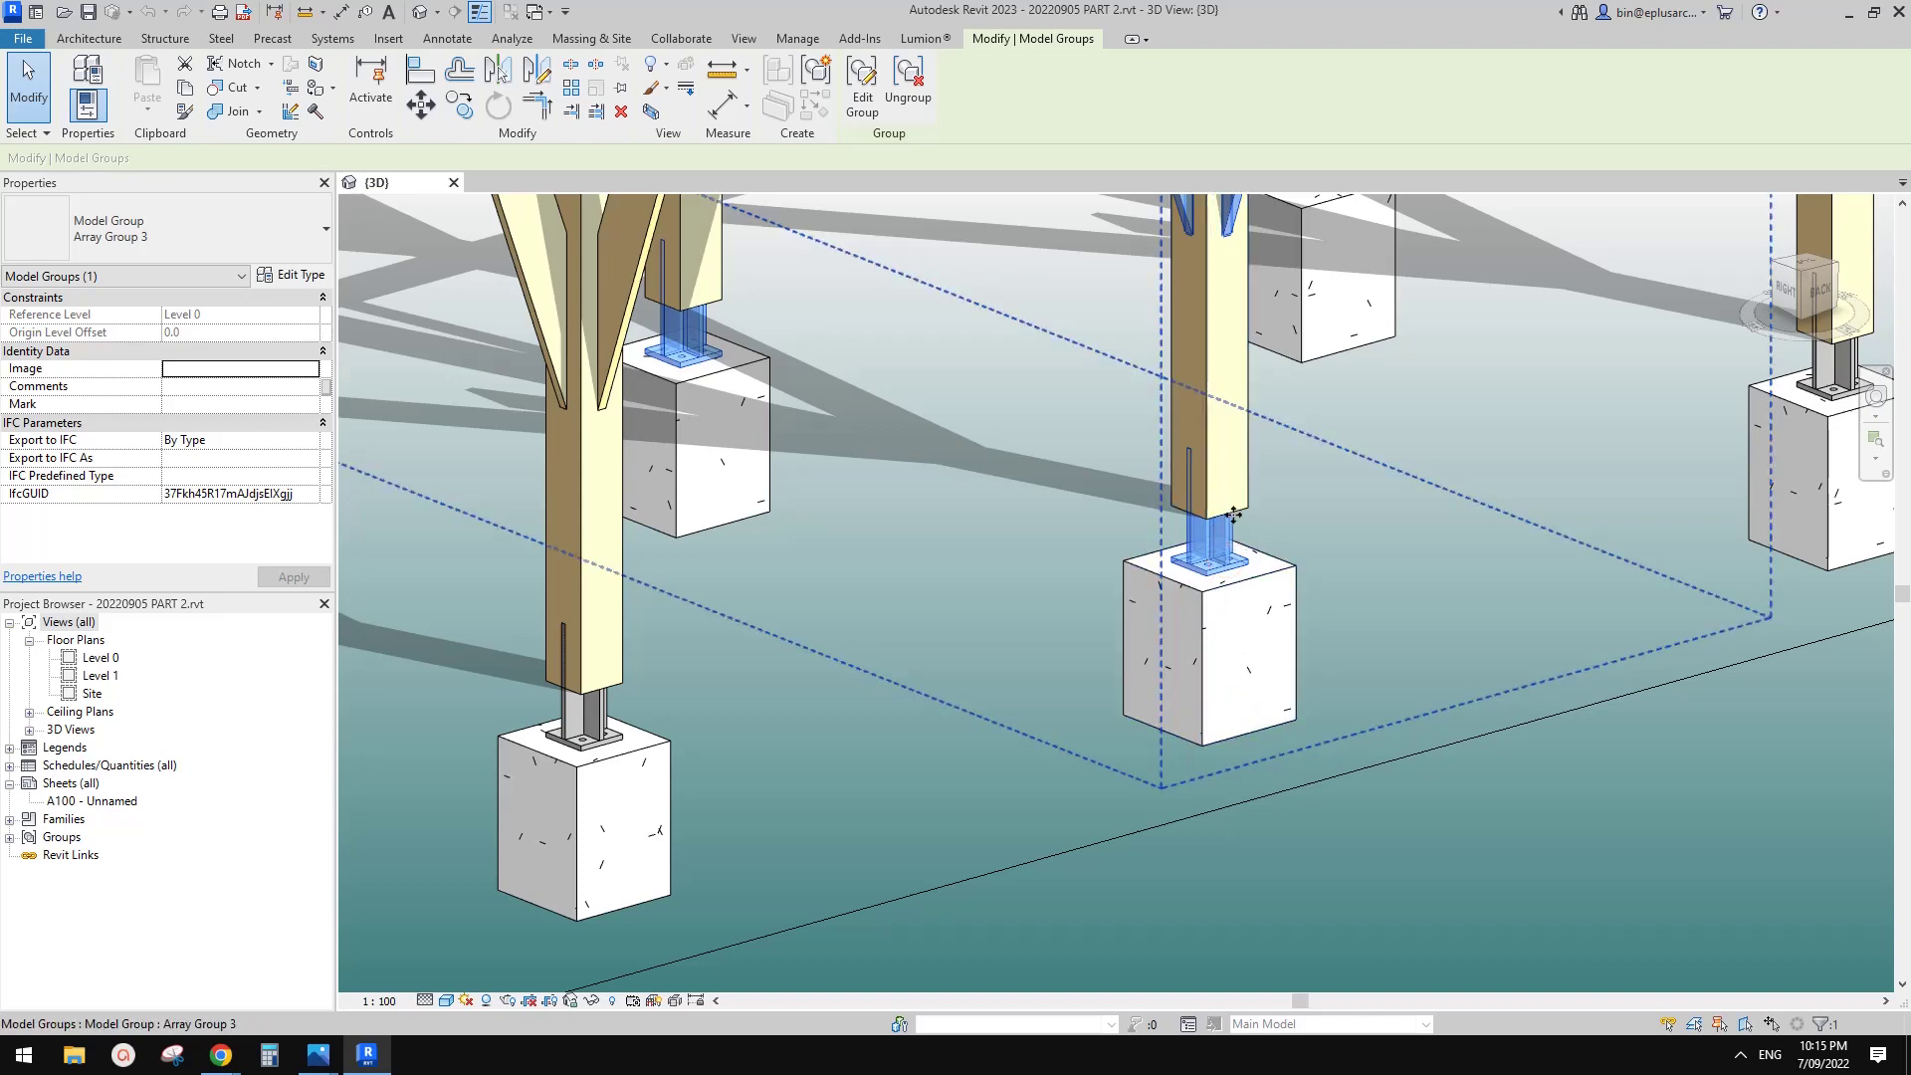
pyautogui.moveTo(1290, 560); pyautogui.dragTo(1258, 640, button='middle')
pyautogui.click(1259, 638)
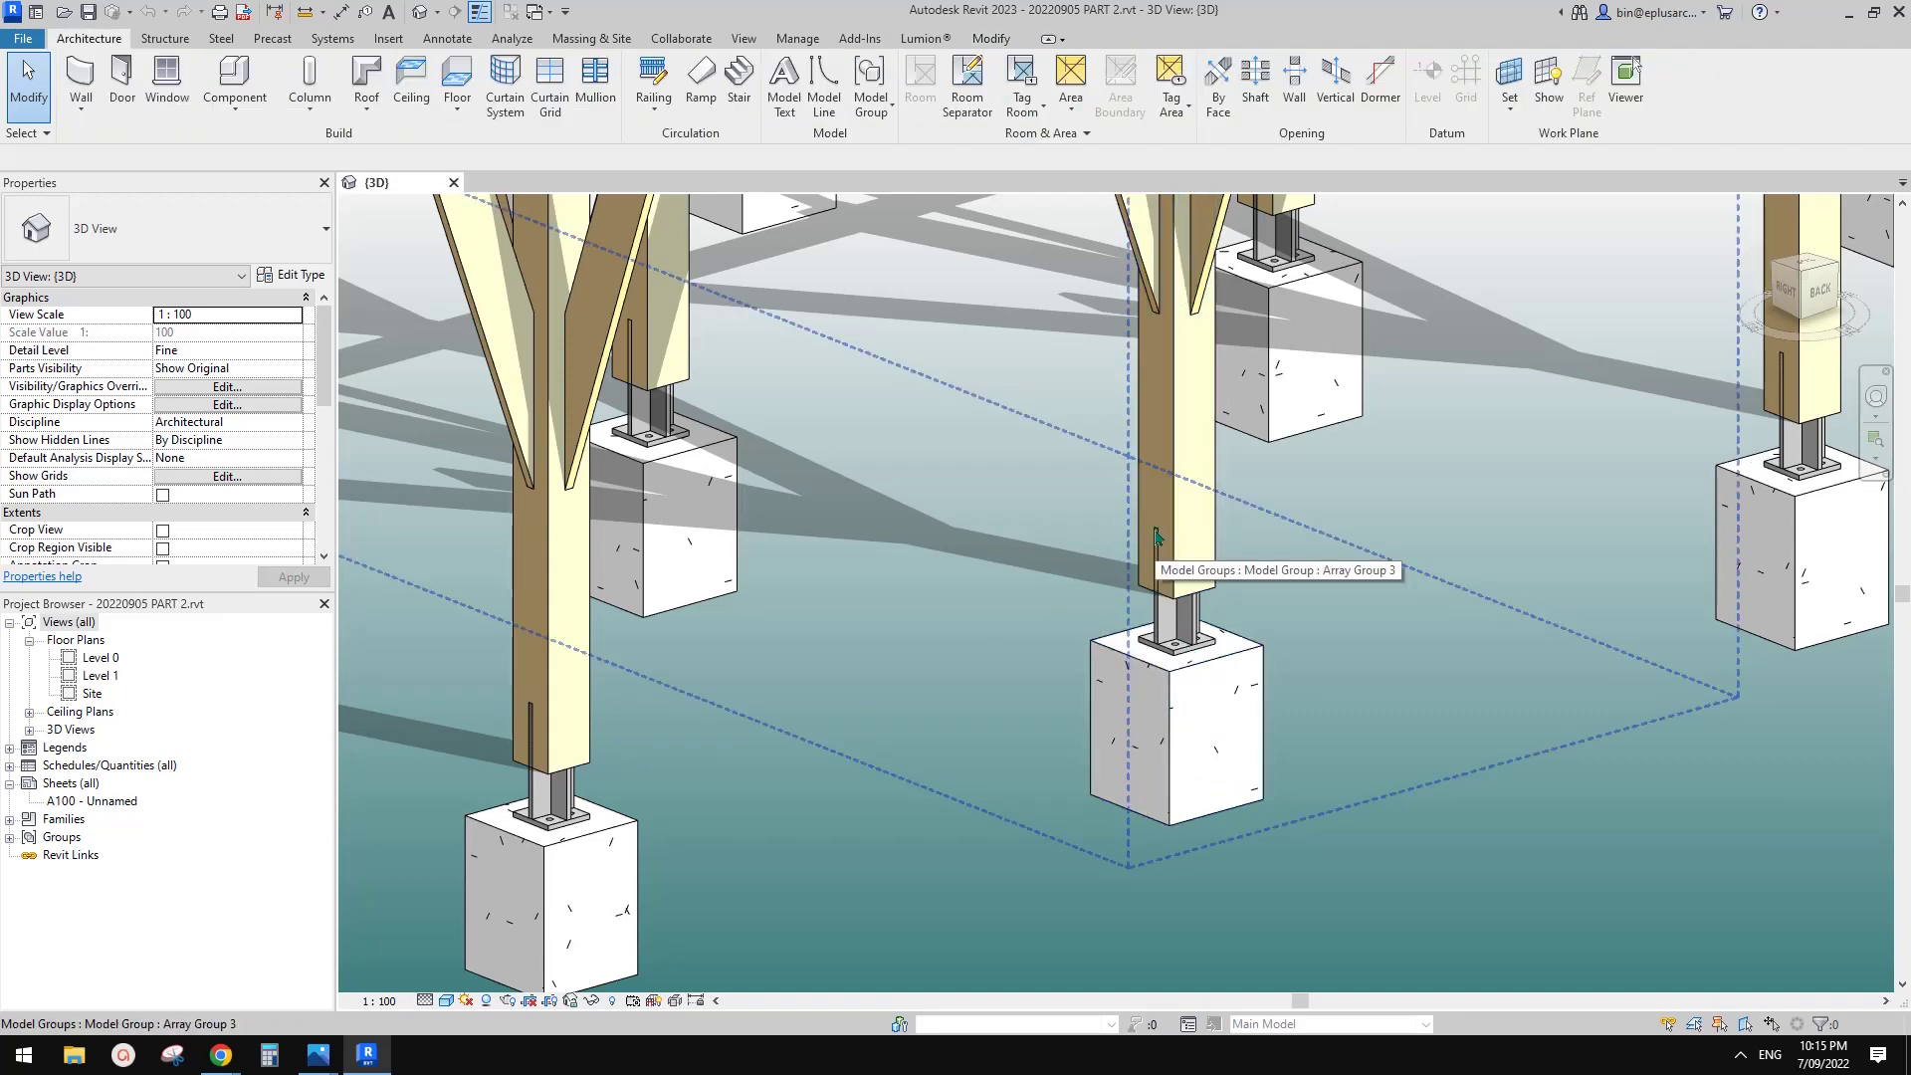
# - Examine how one timber column meets its steel base plate, checking the column and plate within the array group
pyautogui.scroll(2, 1155, 537)
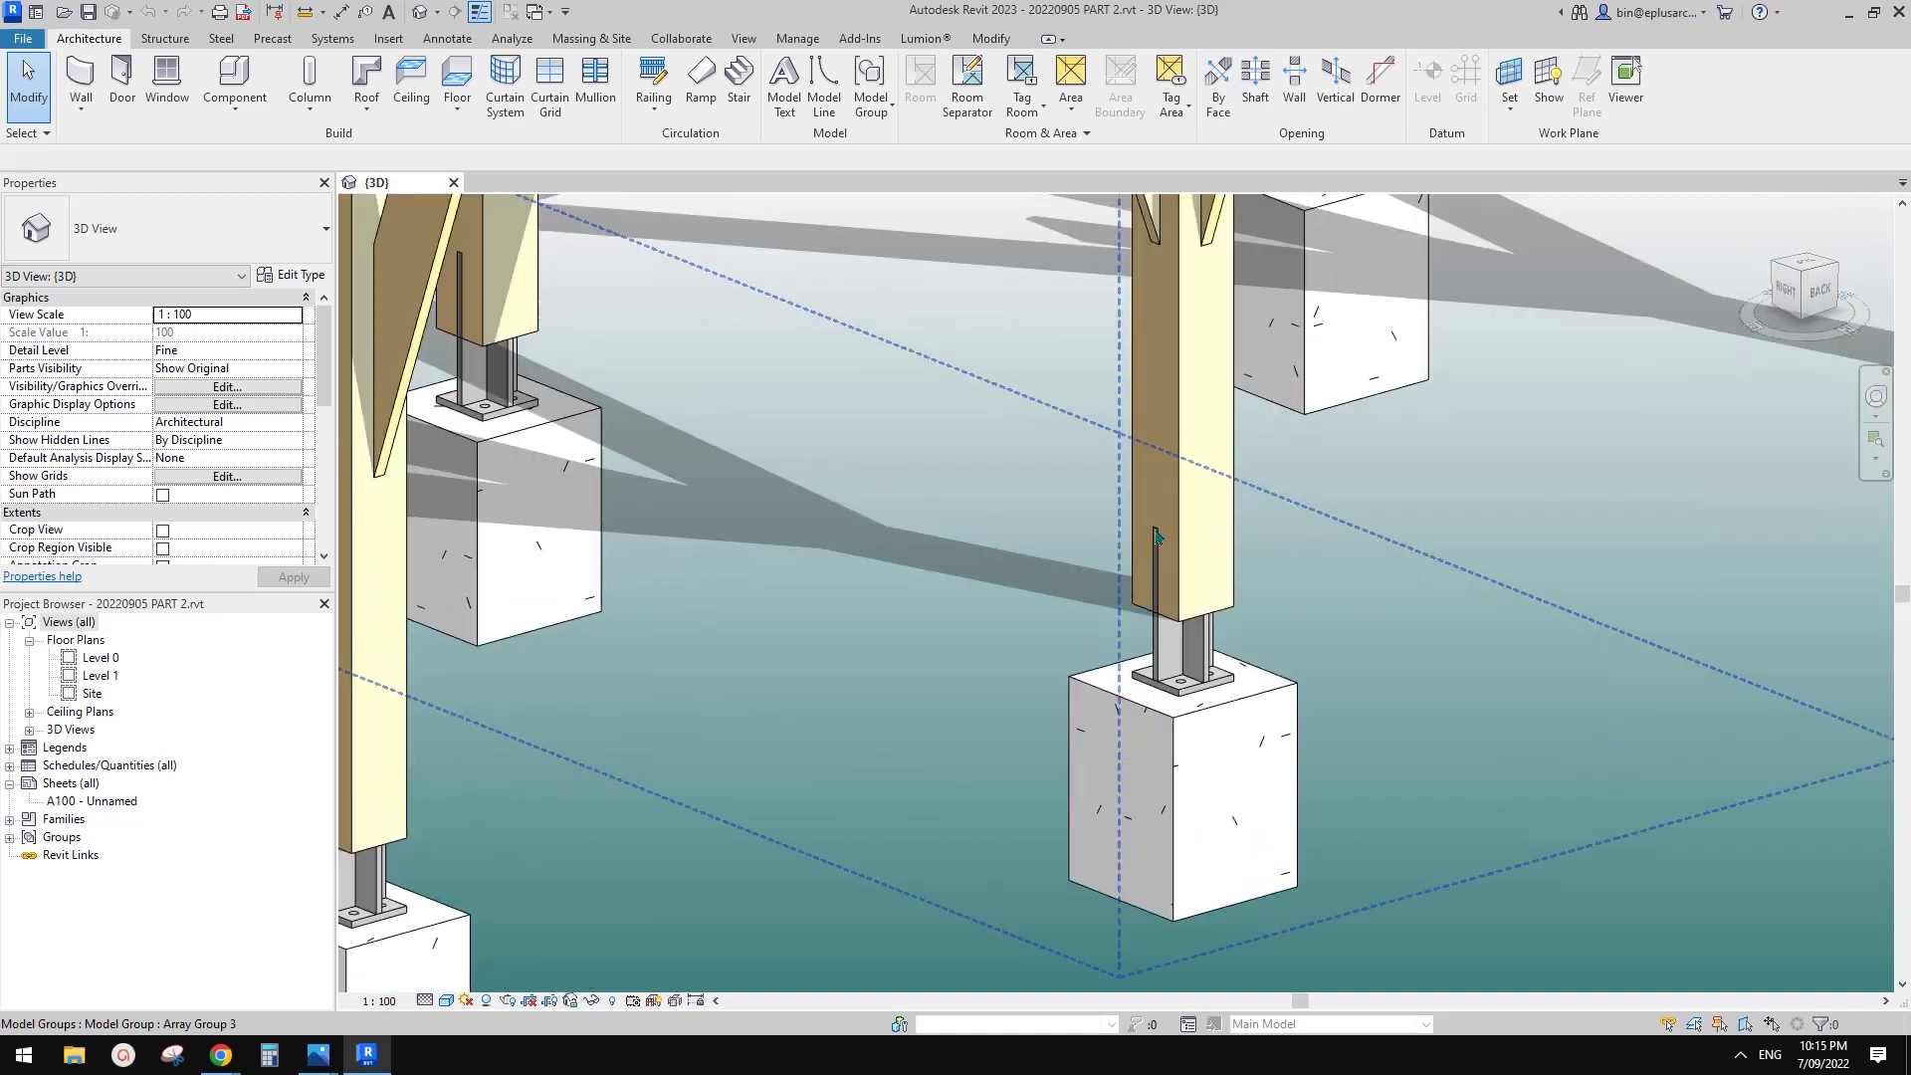
pyautogui.press('Tab')
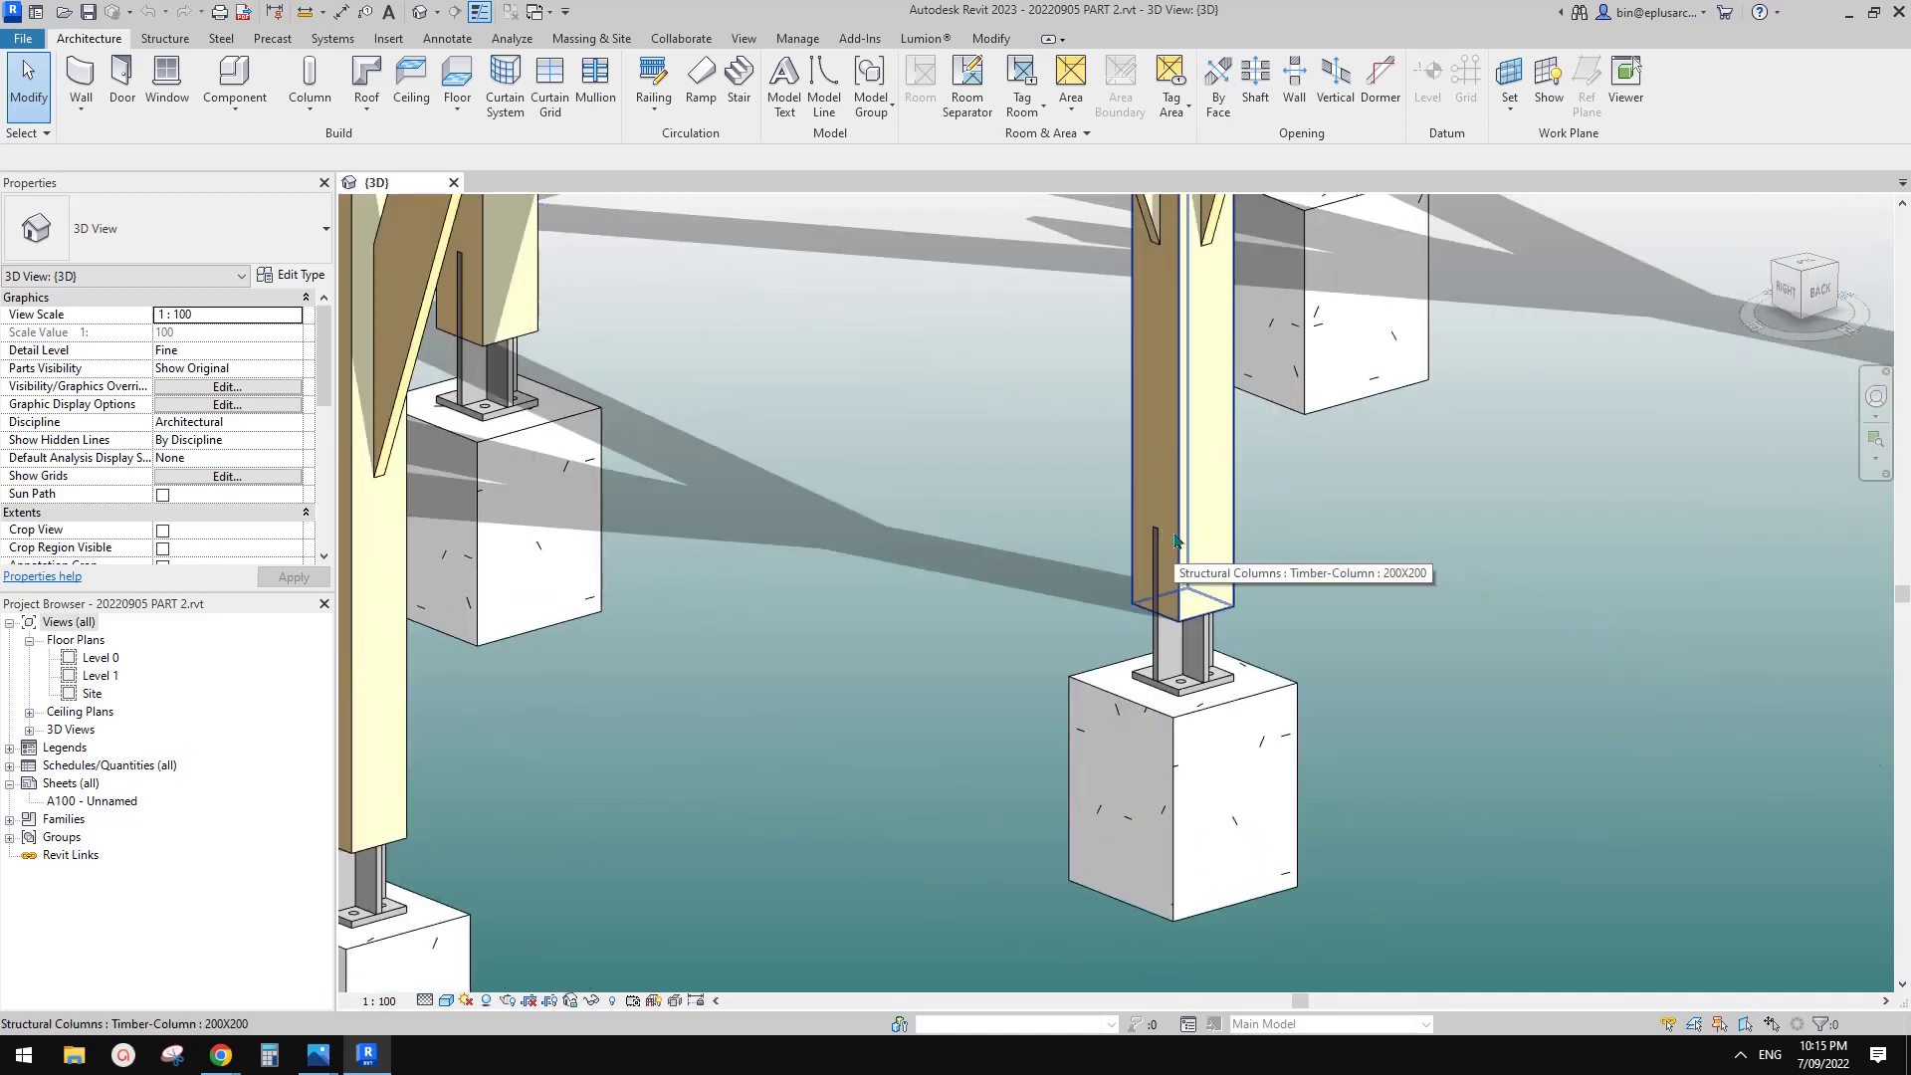
pyautogui.click(1174, 538)
pyautogui.scroll(2, 1175, 538)
pyautogui.press('Escape')
pyautogui.click(1195, 718)
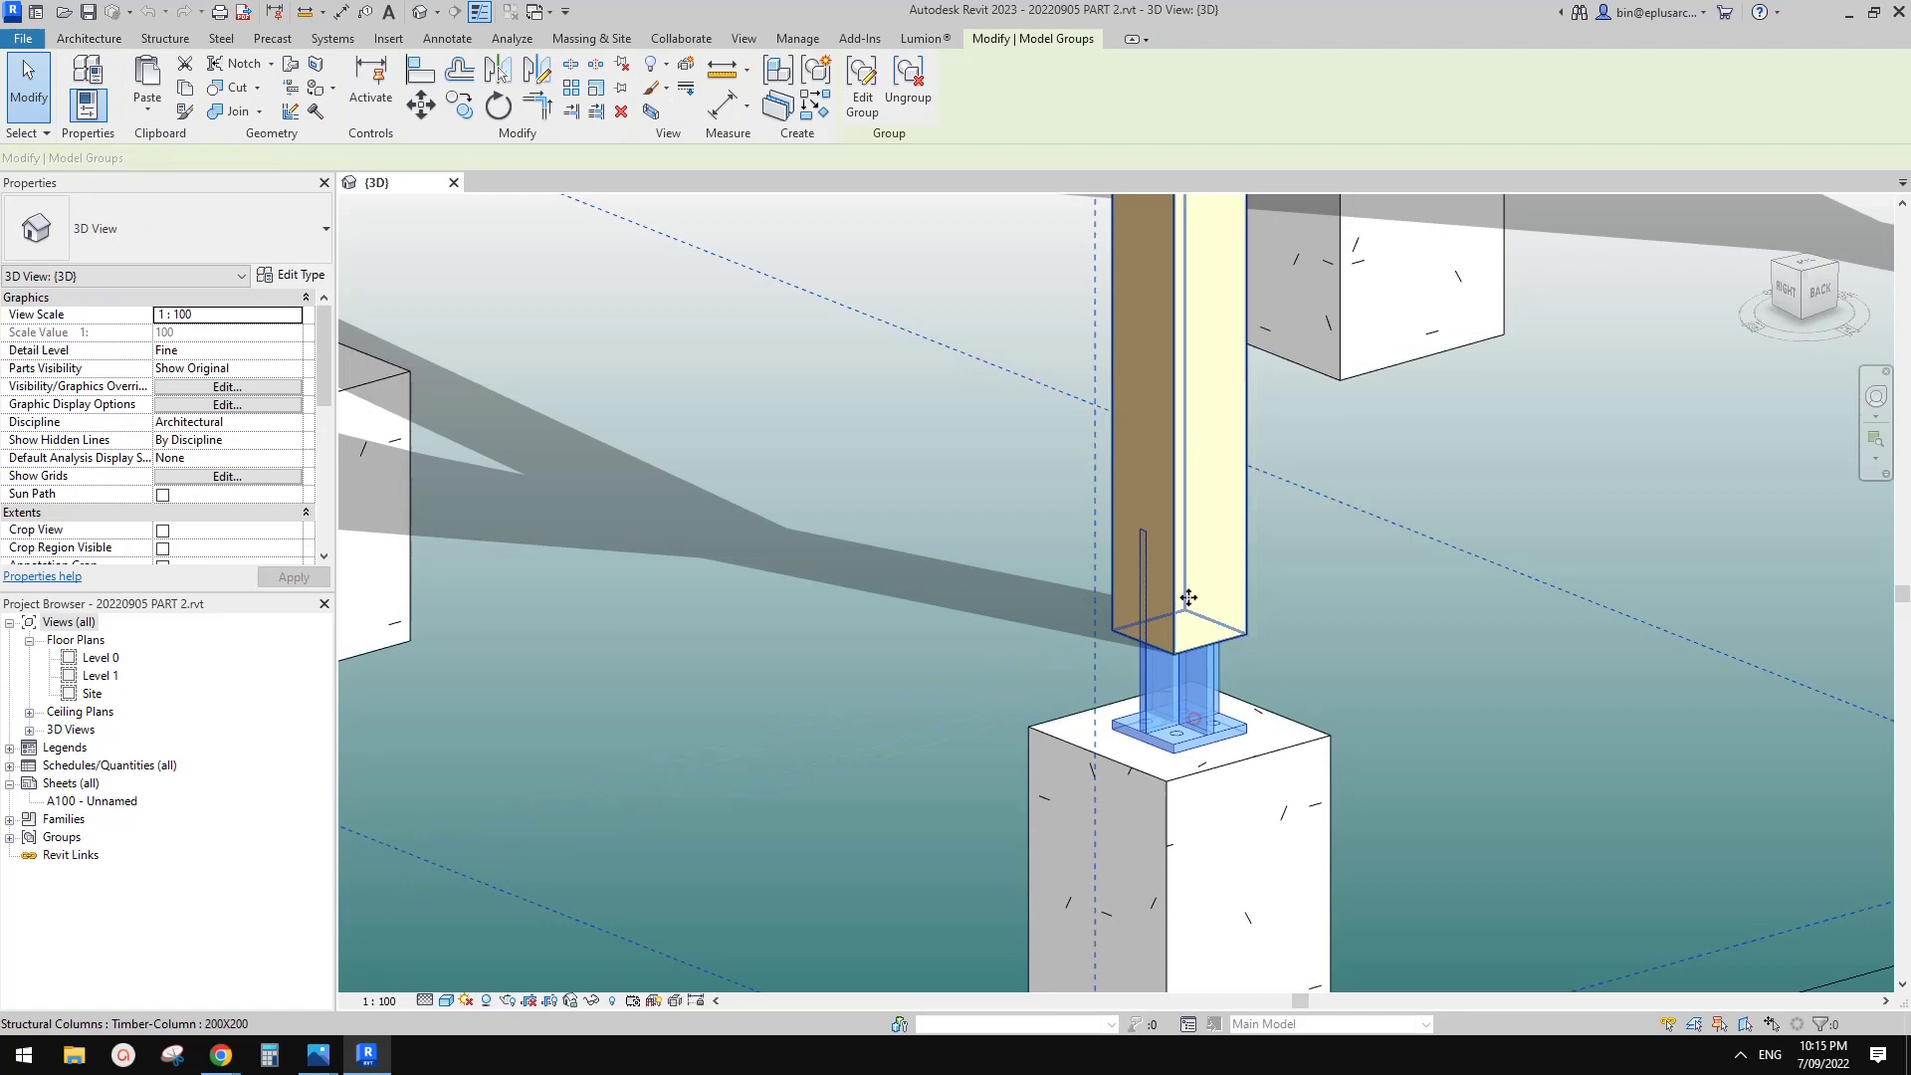
pyautogui.press('Escape')
pyautogui.click(1211, 715)
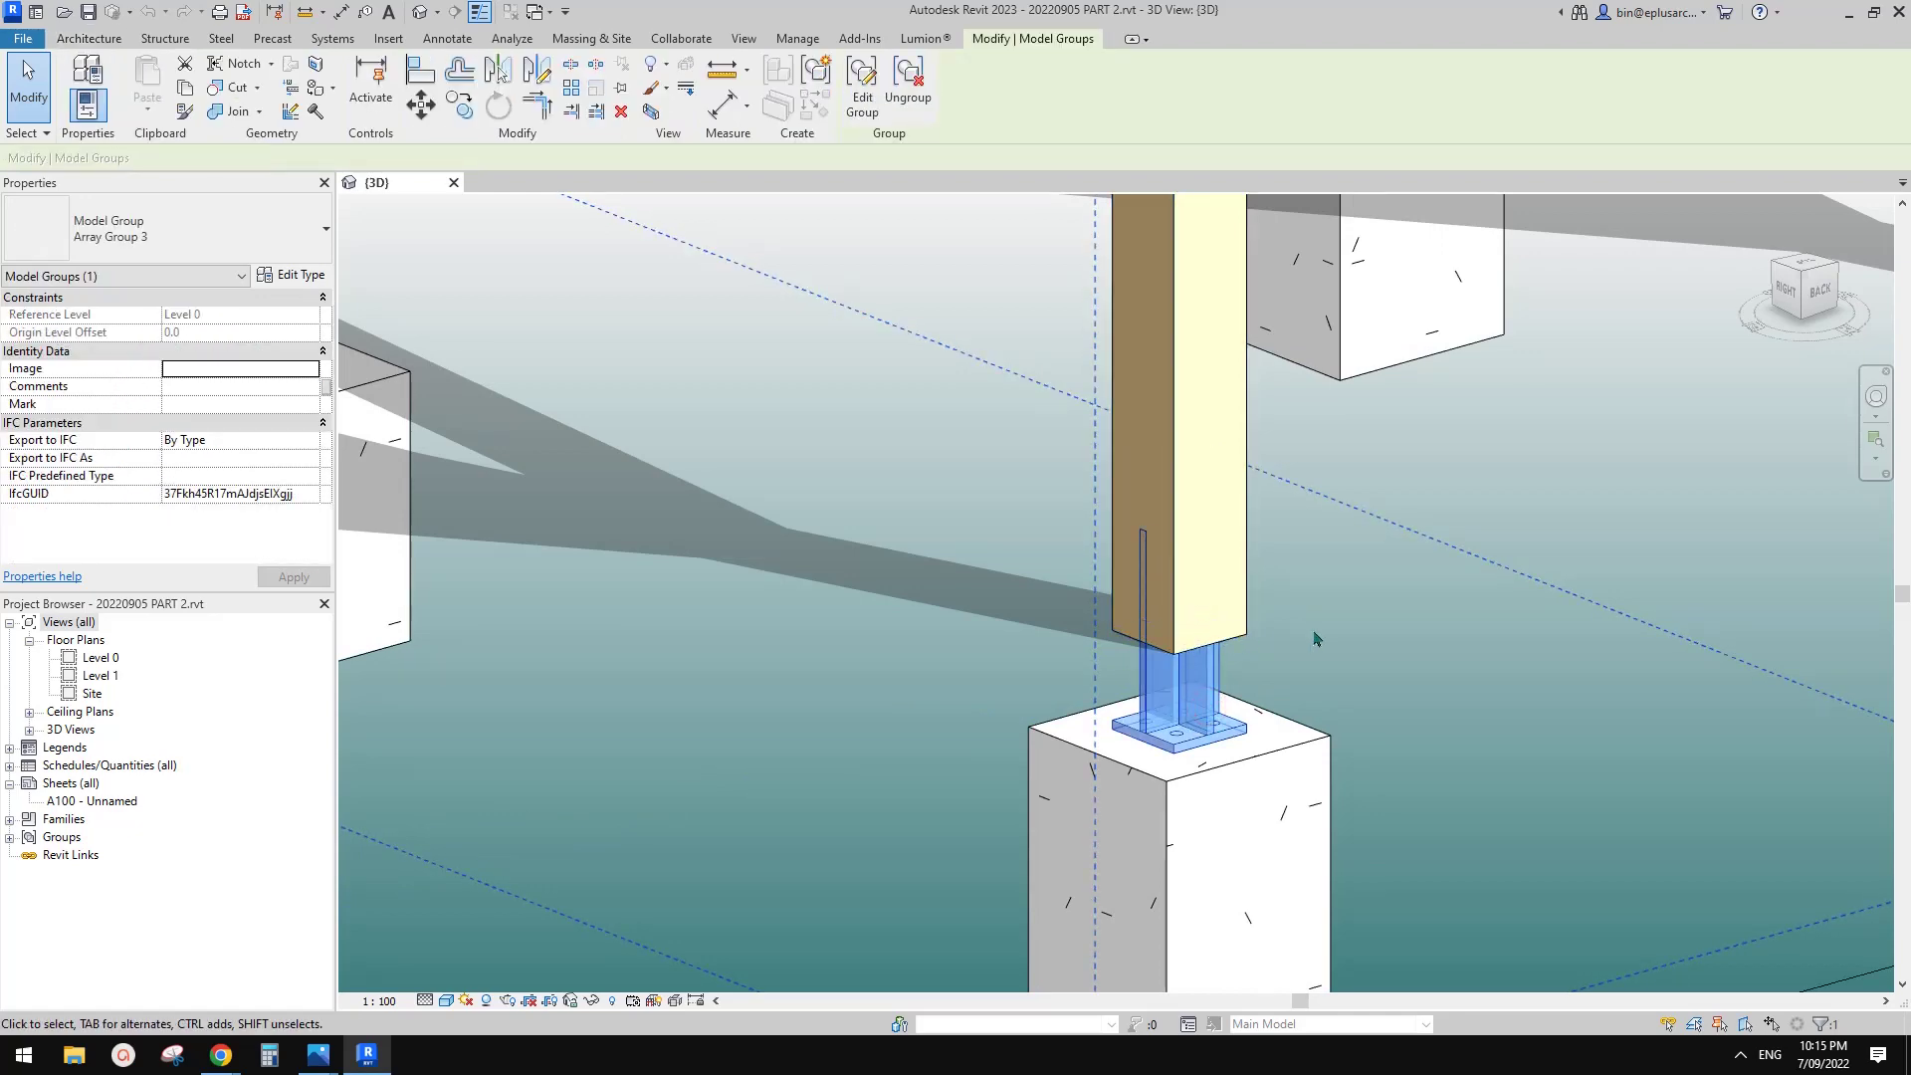
pyautogui.press('Escape')
# - Examine which base plates and braces belong to the array groups along the outer rows of footings
pyautogui.scroll(-3, 1219, 717)
pyautogui.scroll(2, 1195, 764)
pyautogui.scroll(-1, 1197, 761)
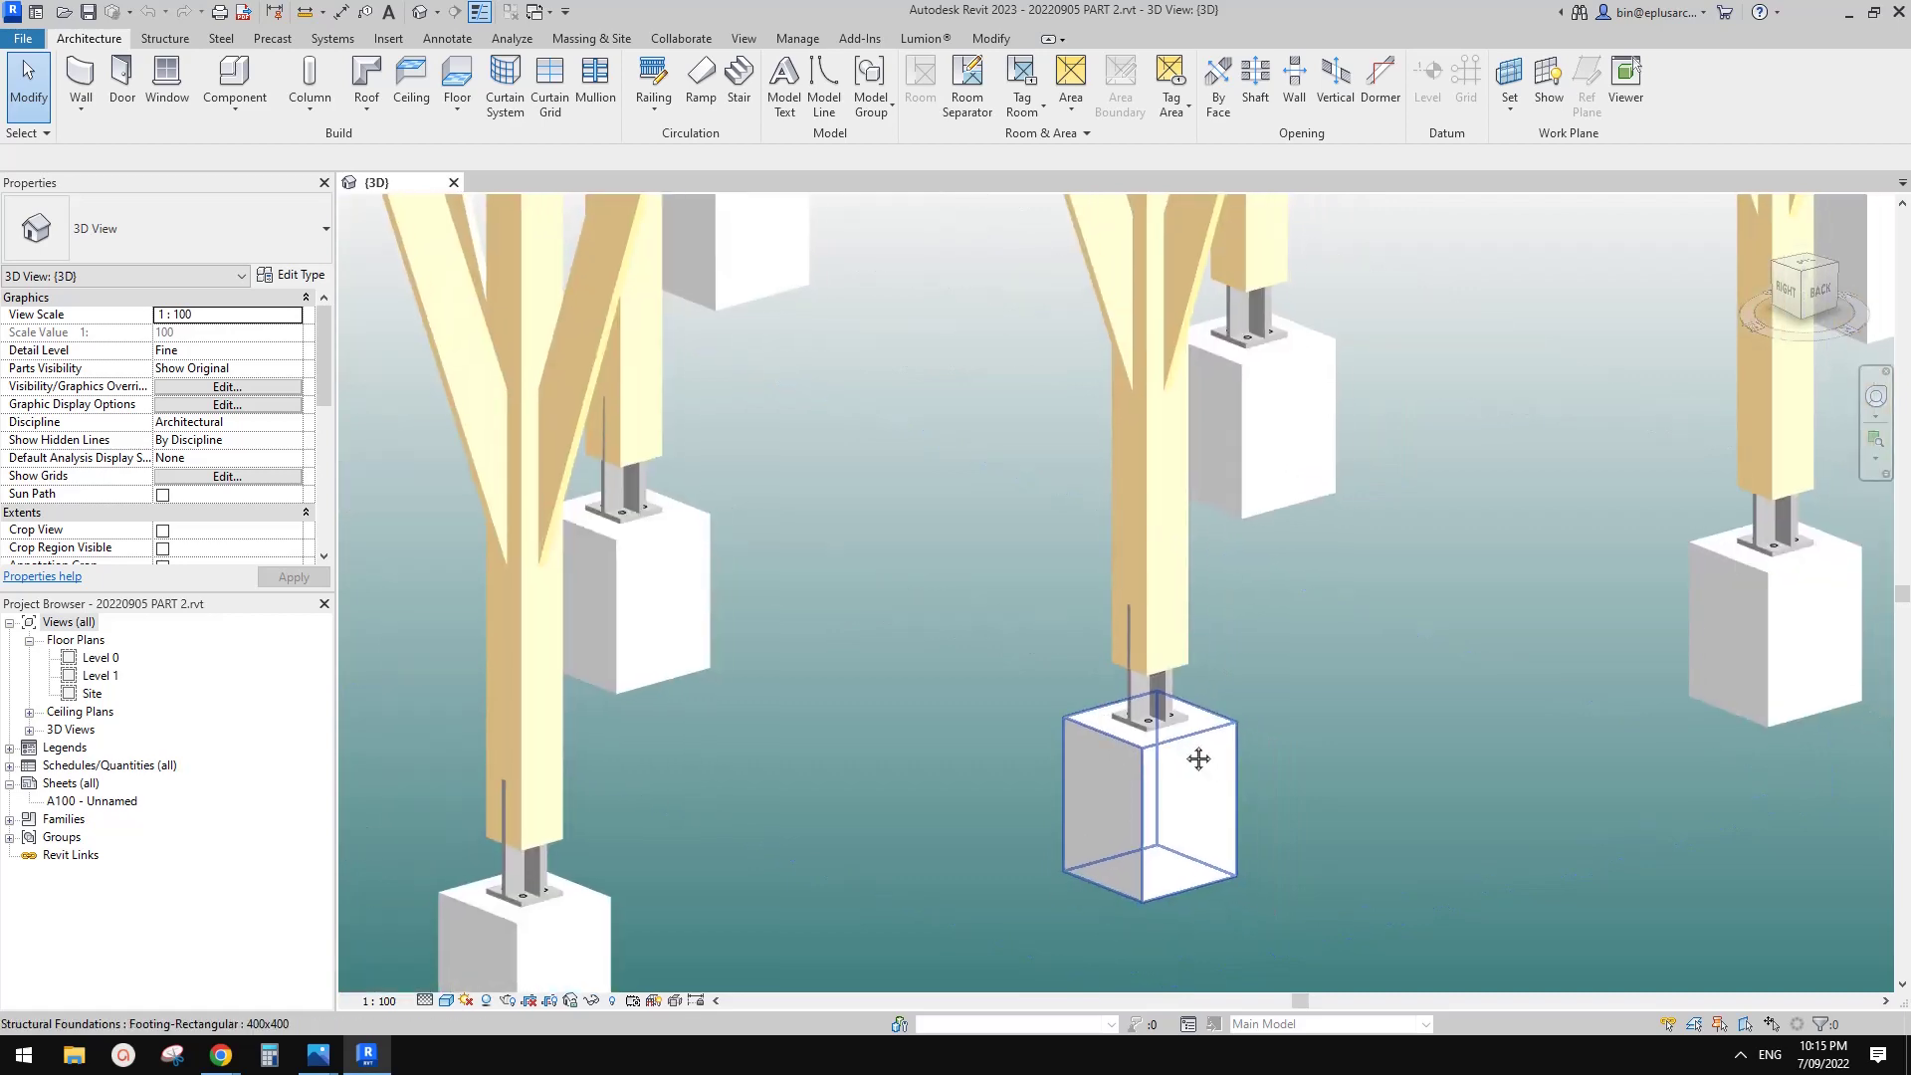
pyautogui.click(1163, 717)
pyautogui.scroll(-3, 1162, 718)
pyautogui.moveTo(1162, 716); pyautogui.dragTo(1507, 558, button='middle')
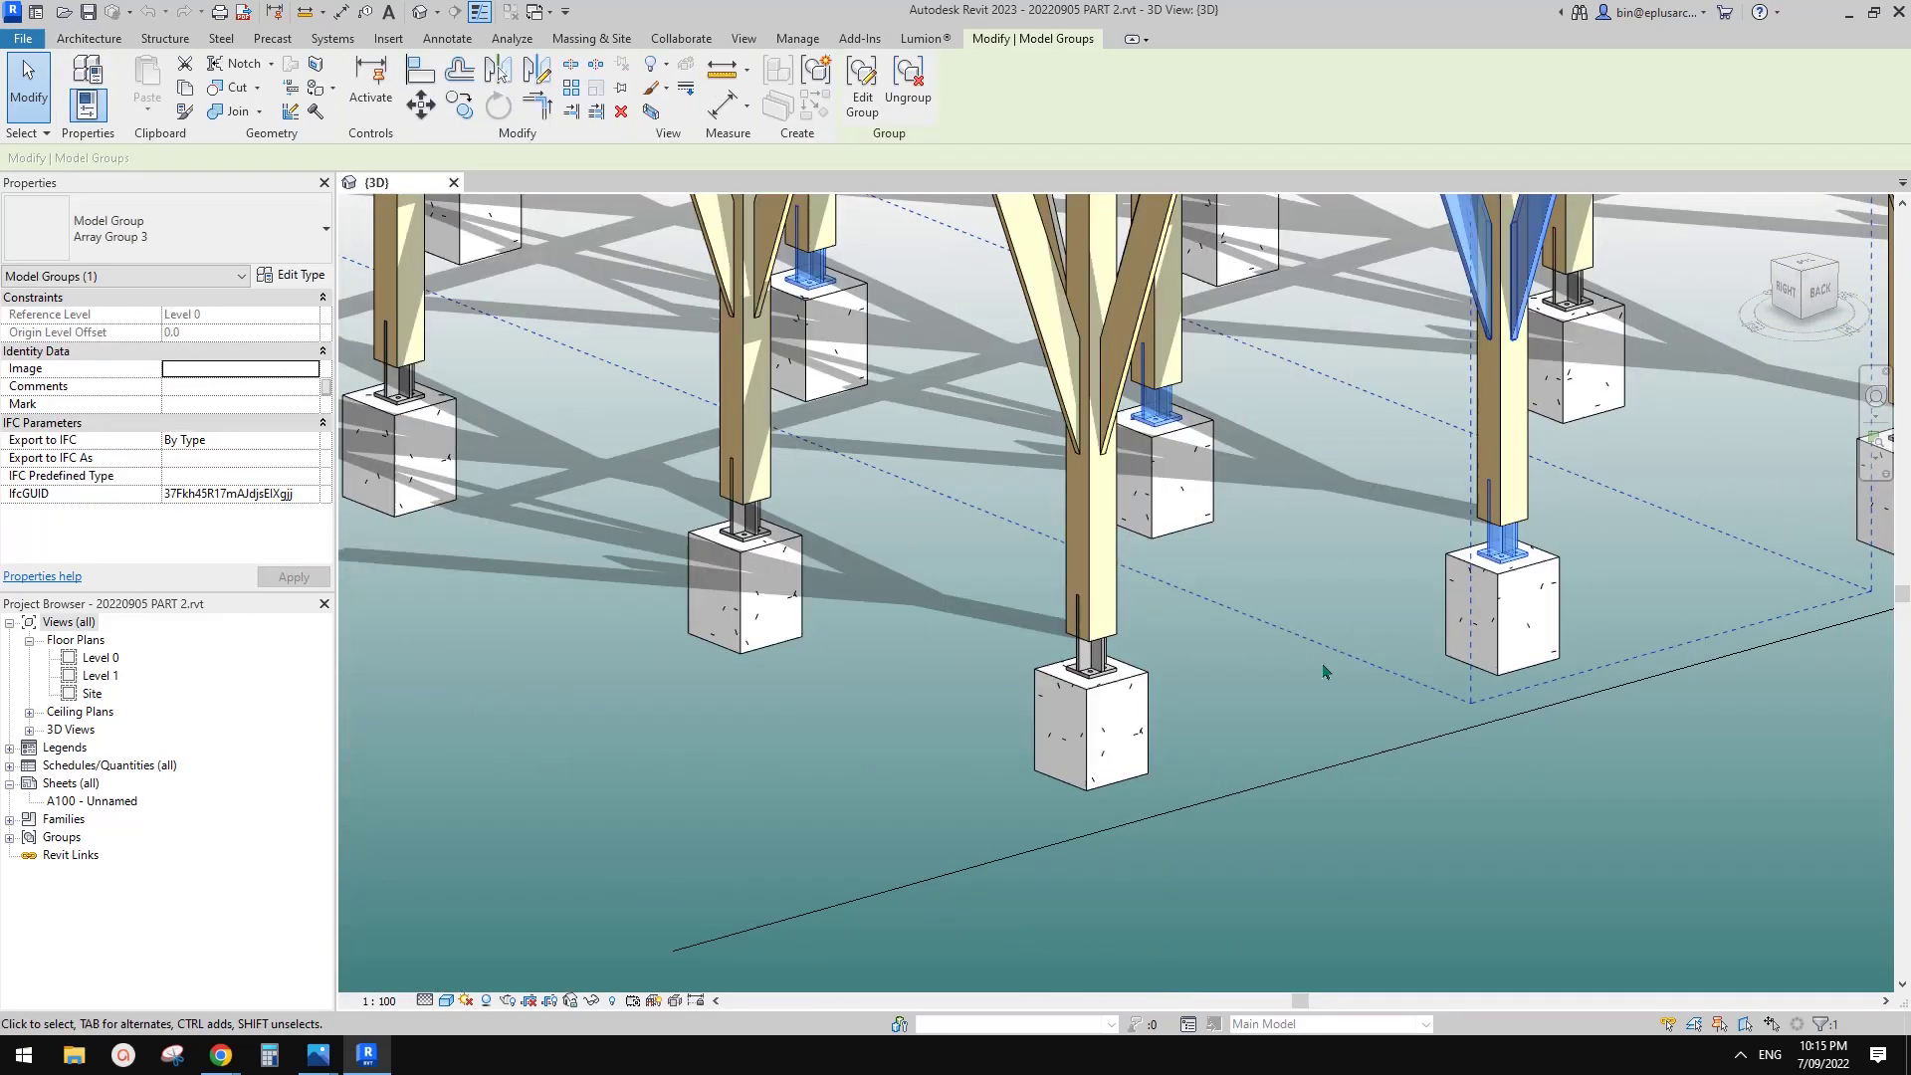
pyautogui.click(1320, 669)
pyautogui.moveTo(1224, 683); pyautogui.dragTo(1235, 714, button='middle')
pyautogui.click(1121, 706)
pyautogui.scroll(-3, 1121, 706)
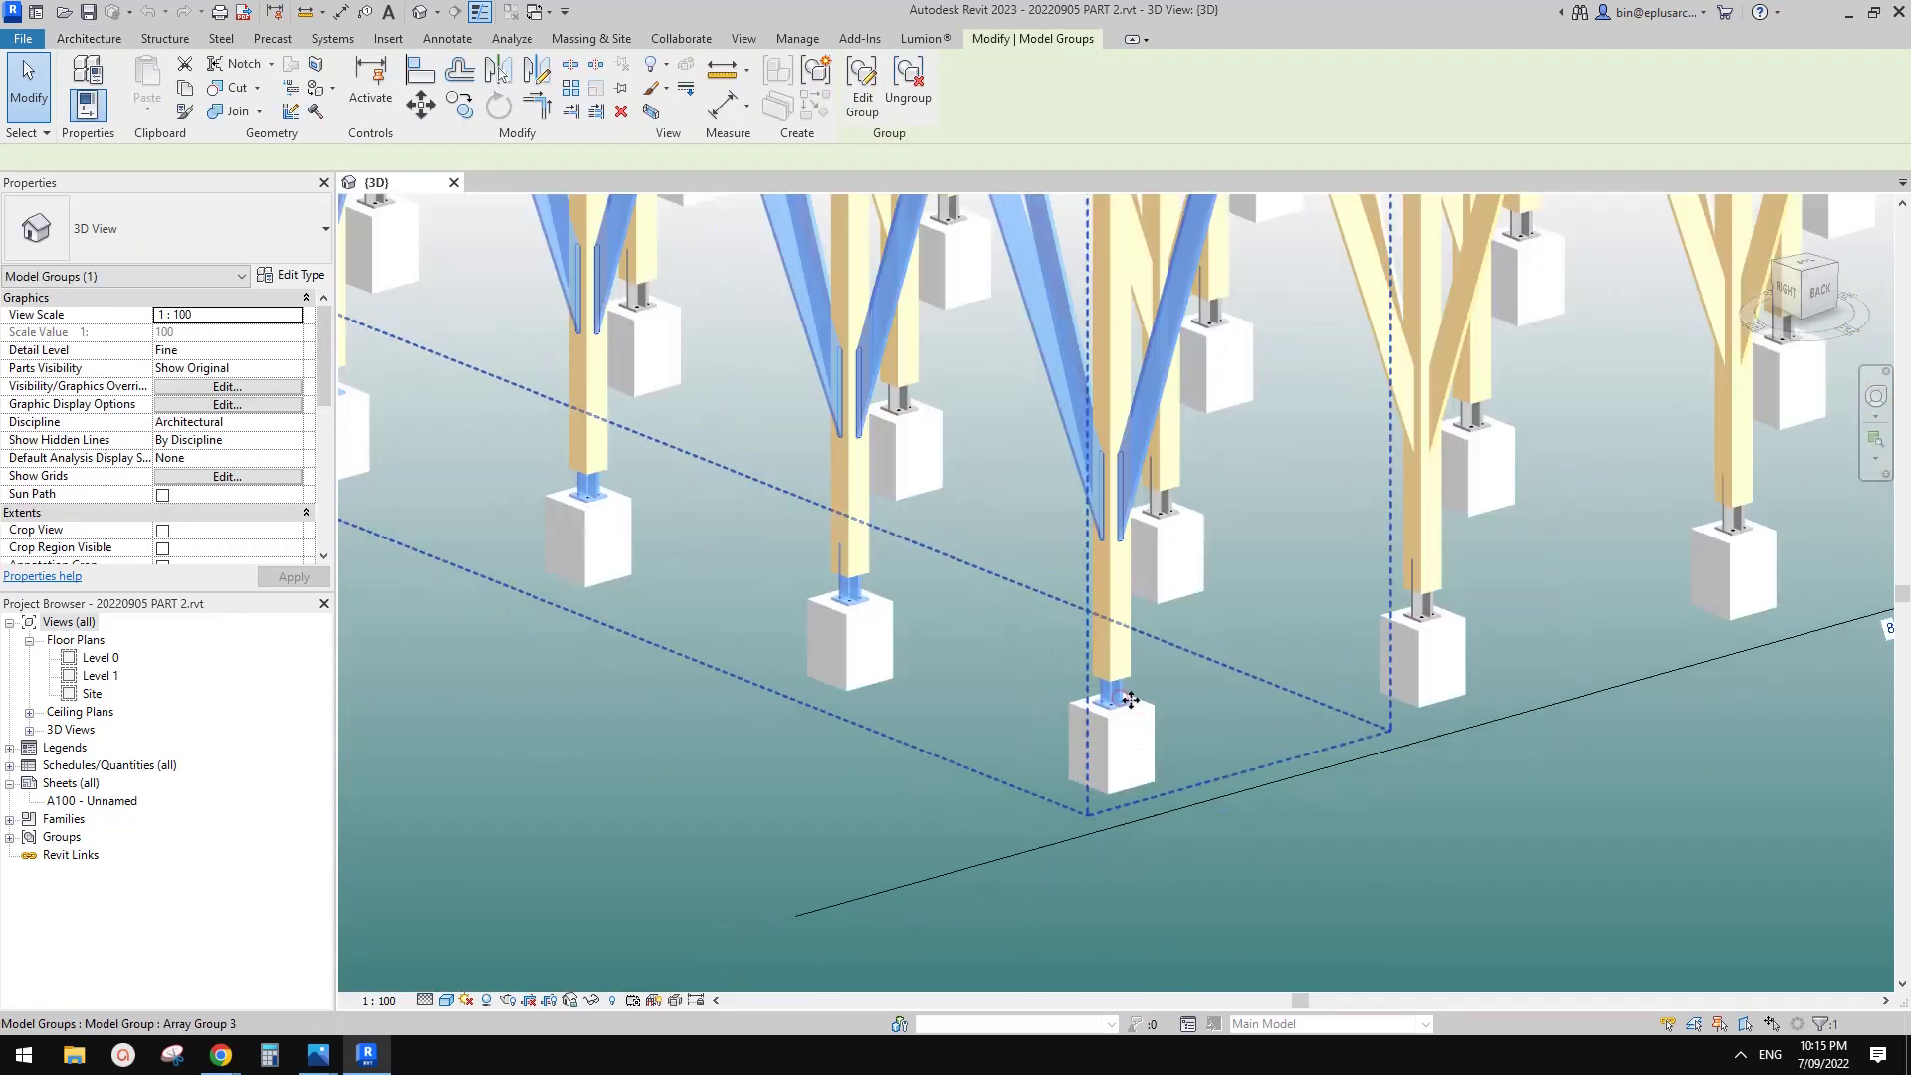
pyautogui.scroll(2, 1177, 803)
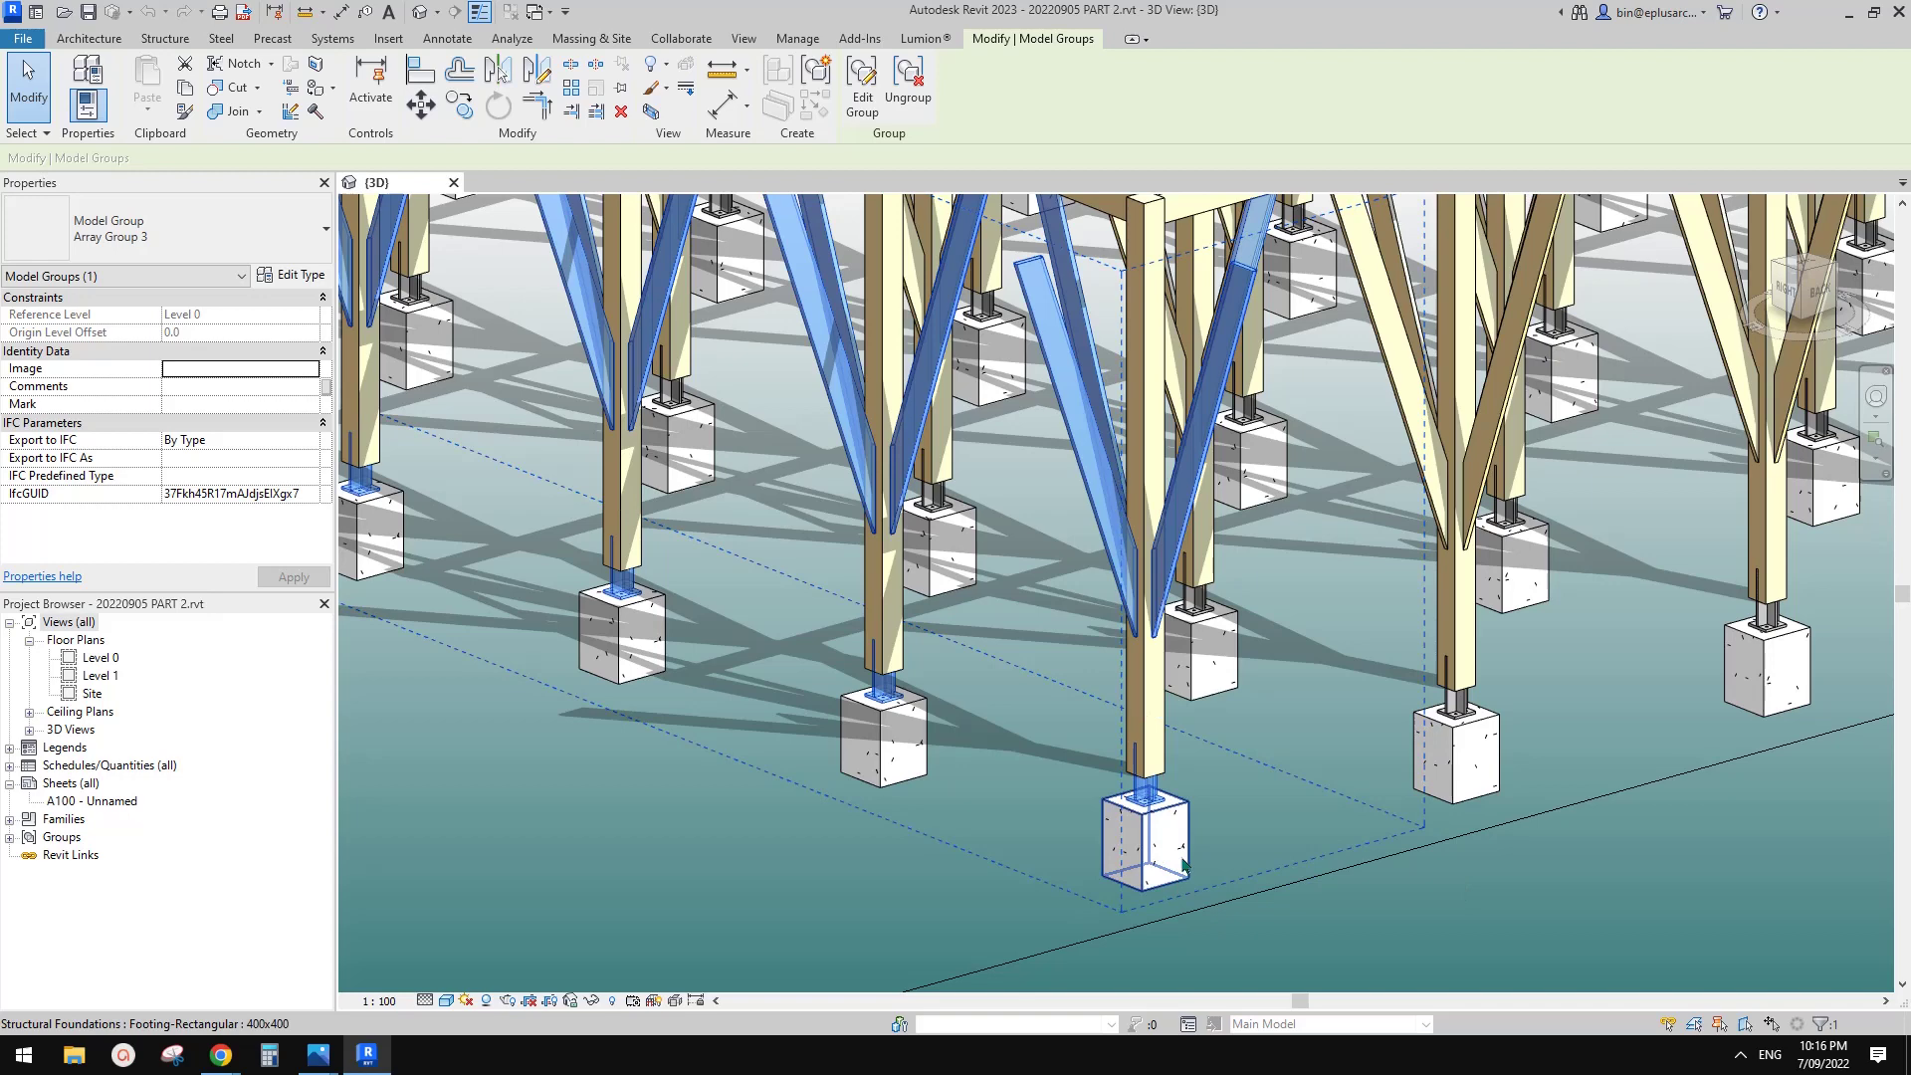
pyautogui.scroll(4, 1154, 826)
pyautogui.press('Escape')
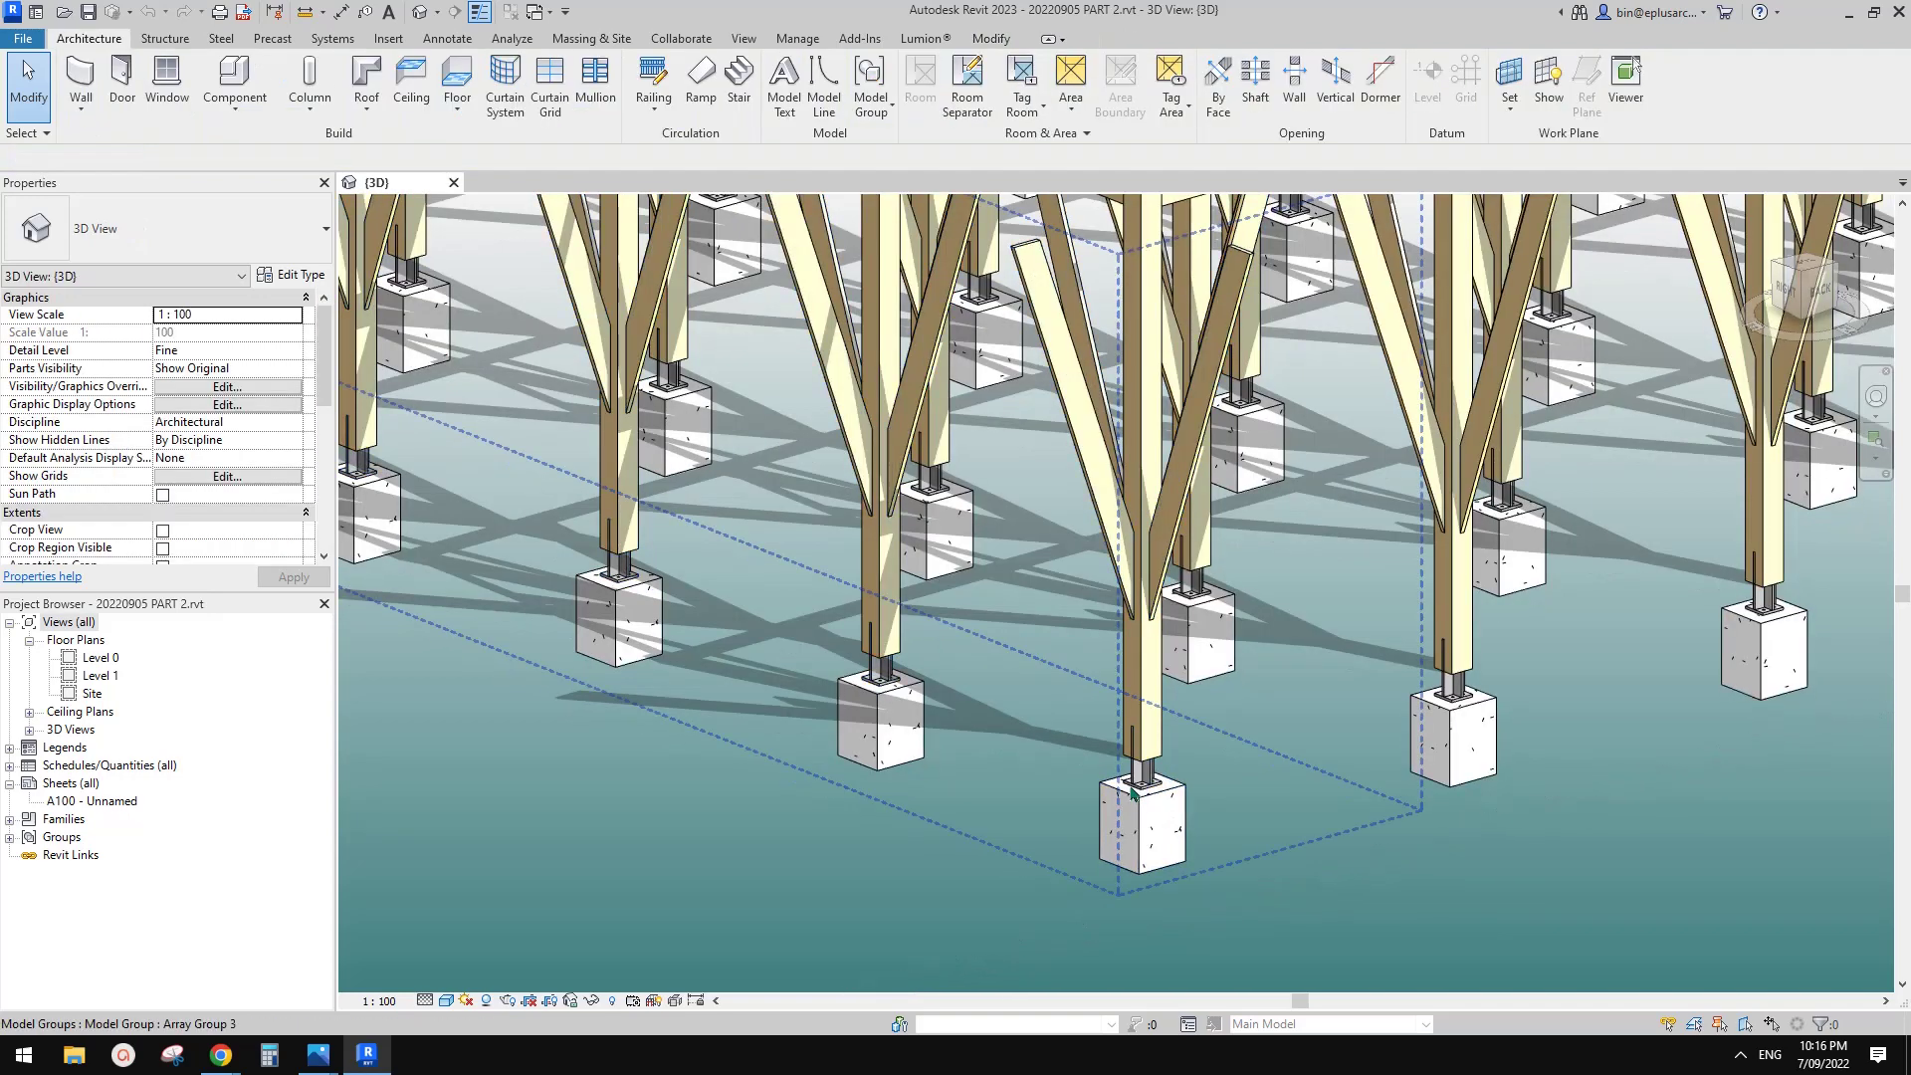
# - Select the steel base plate inside the array group at the corner column and open its family for editing
pyautogui.scroll(1, 1139, 786)
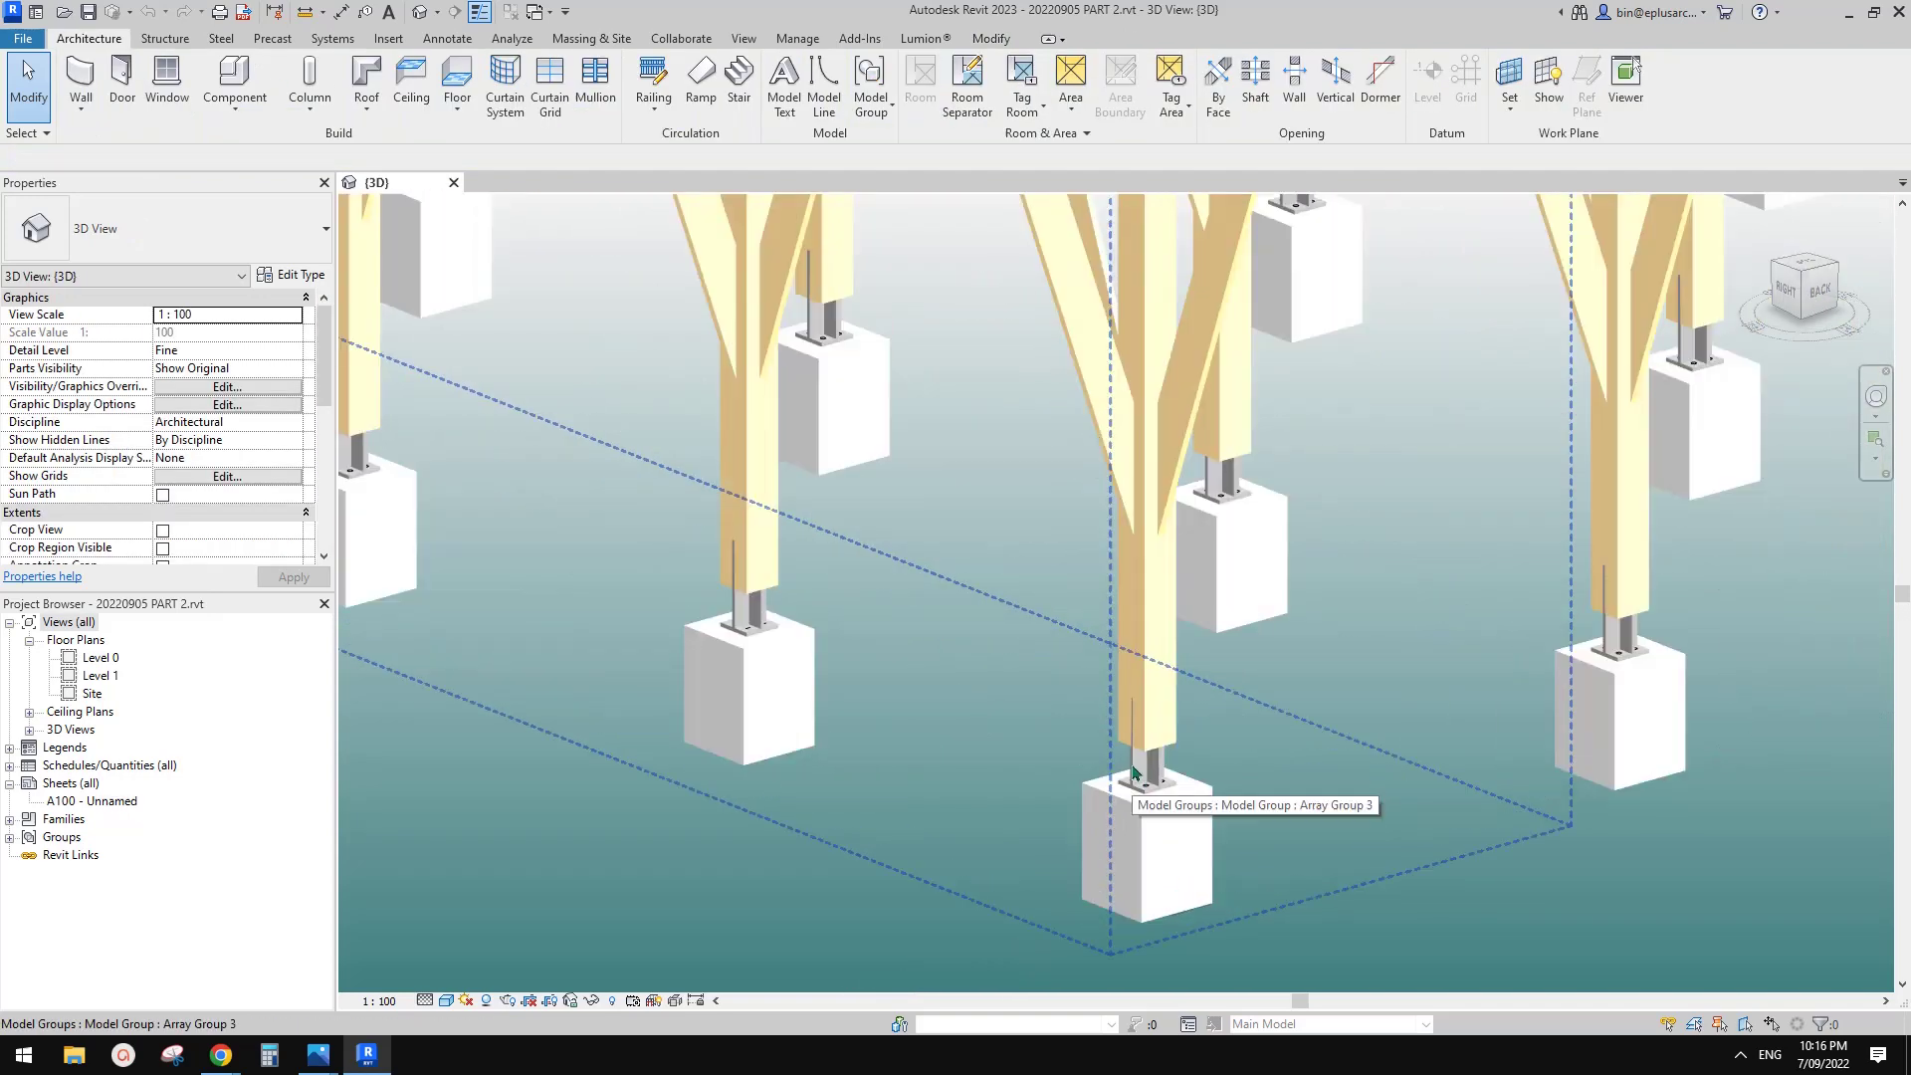
pyautogui.click(1150, 776)
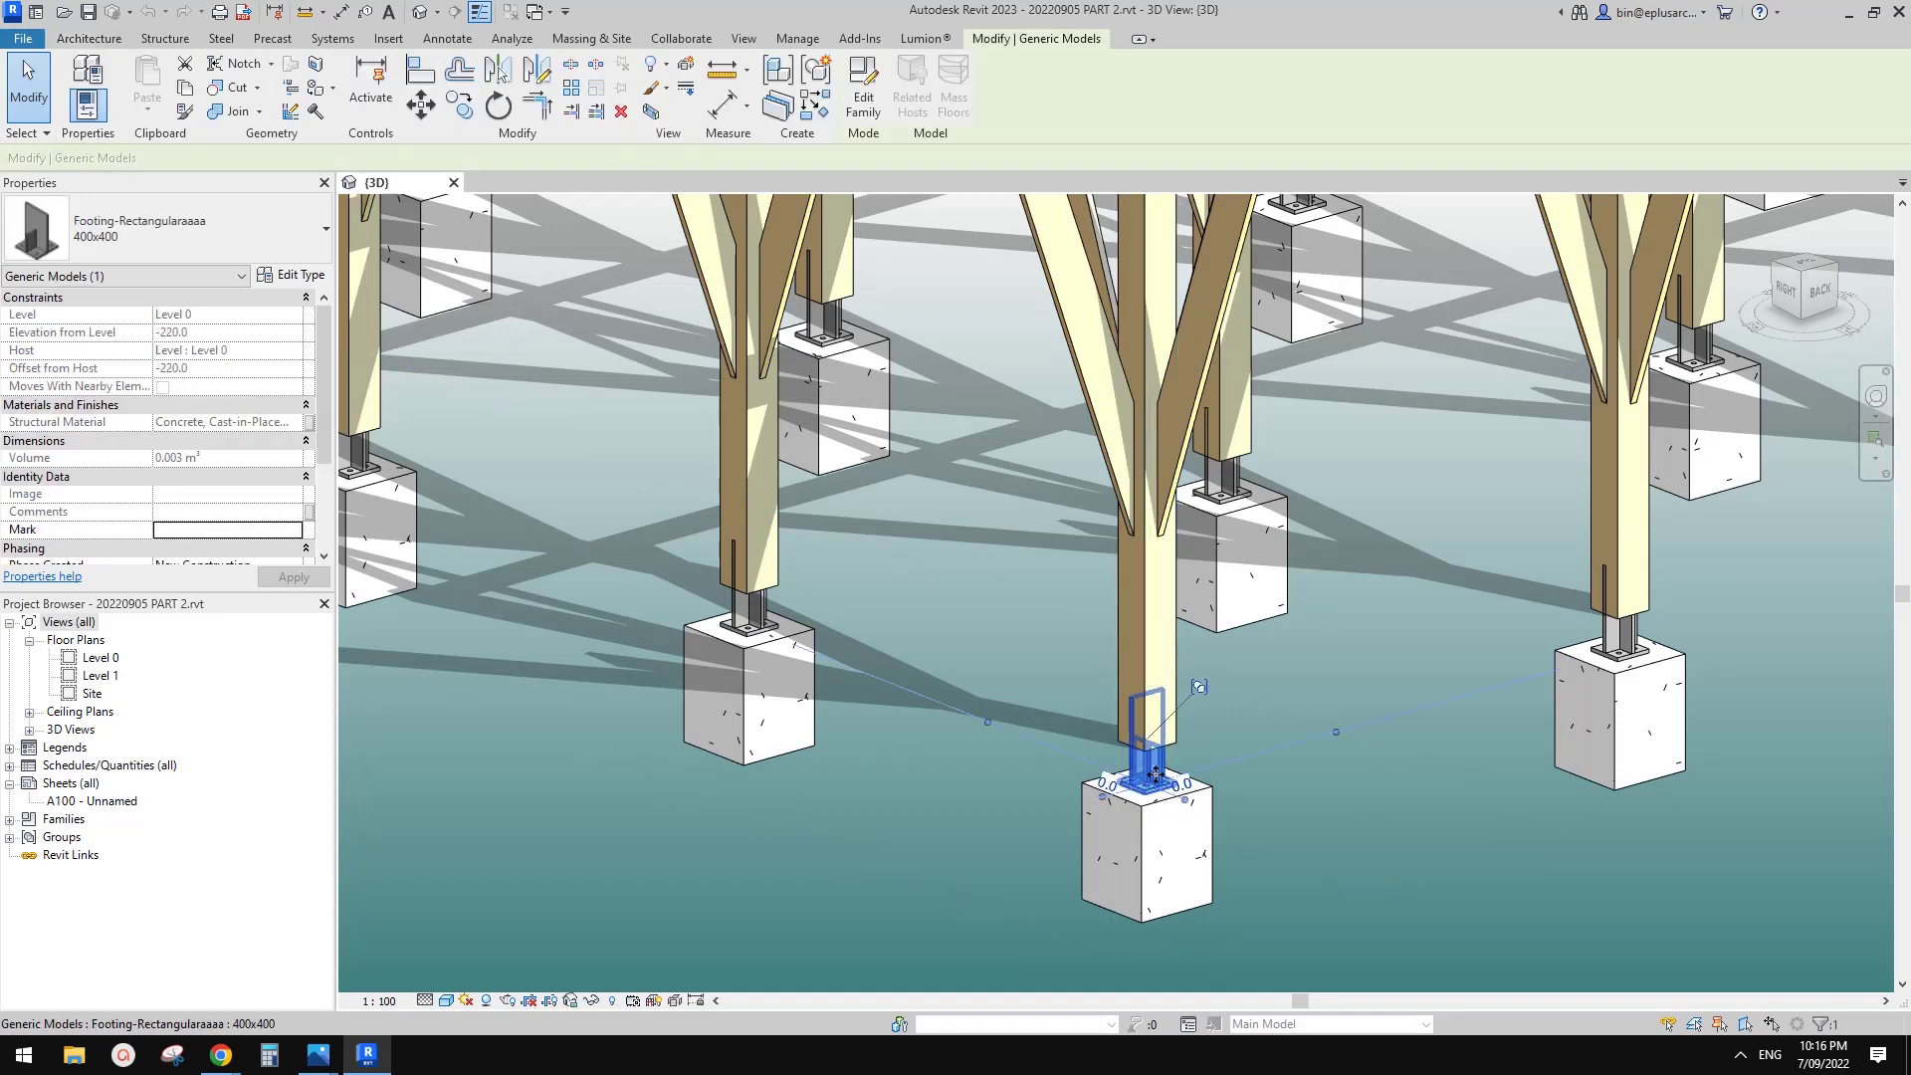
pyautogui.moveTo(1156, 775); pyautogui.dragTo(1088, 703, button='middle')
pyautogui.press('Escape')
pyautogui.press('Tab')
pyautogui.press('Tab')
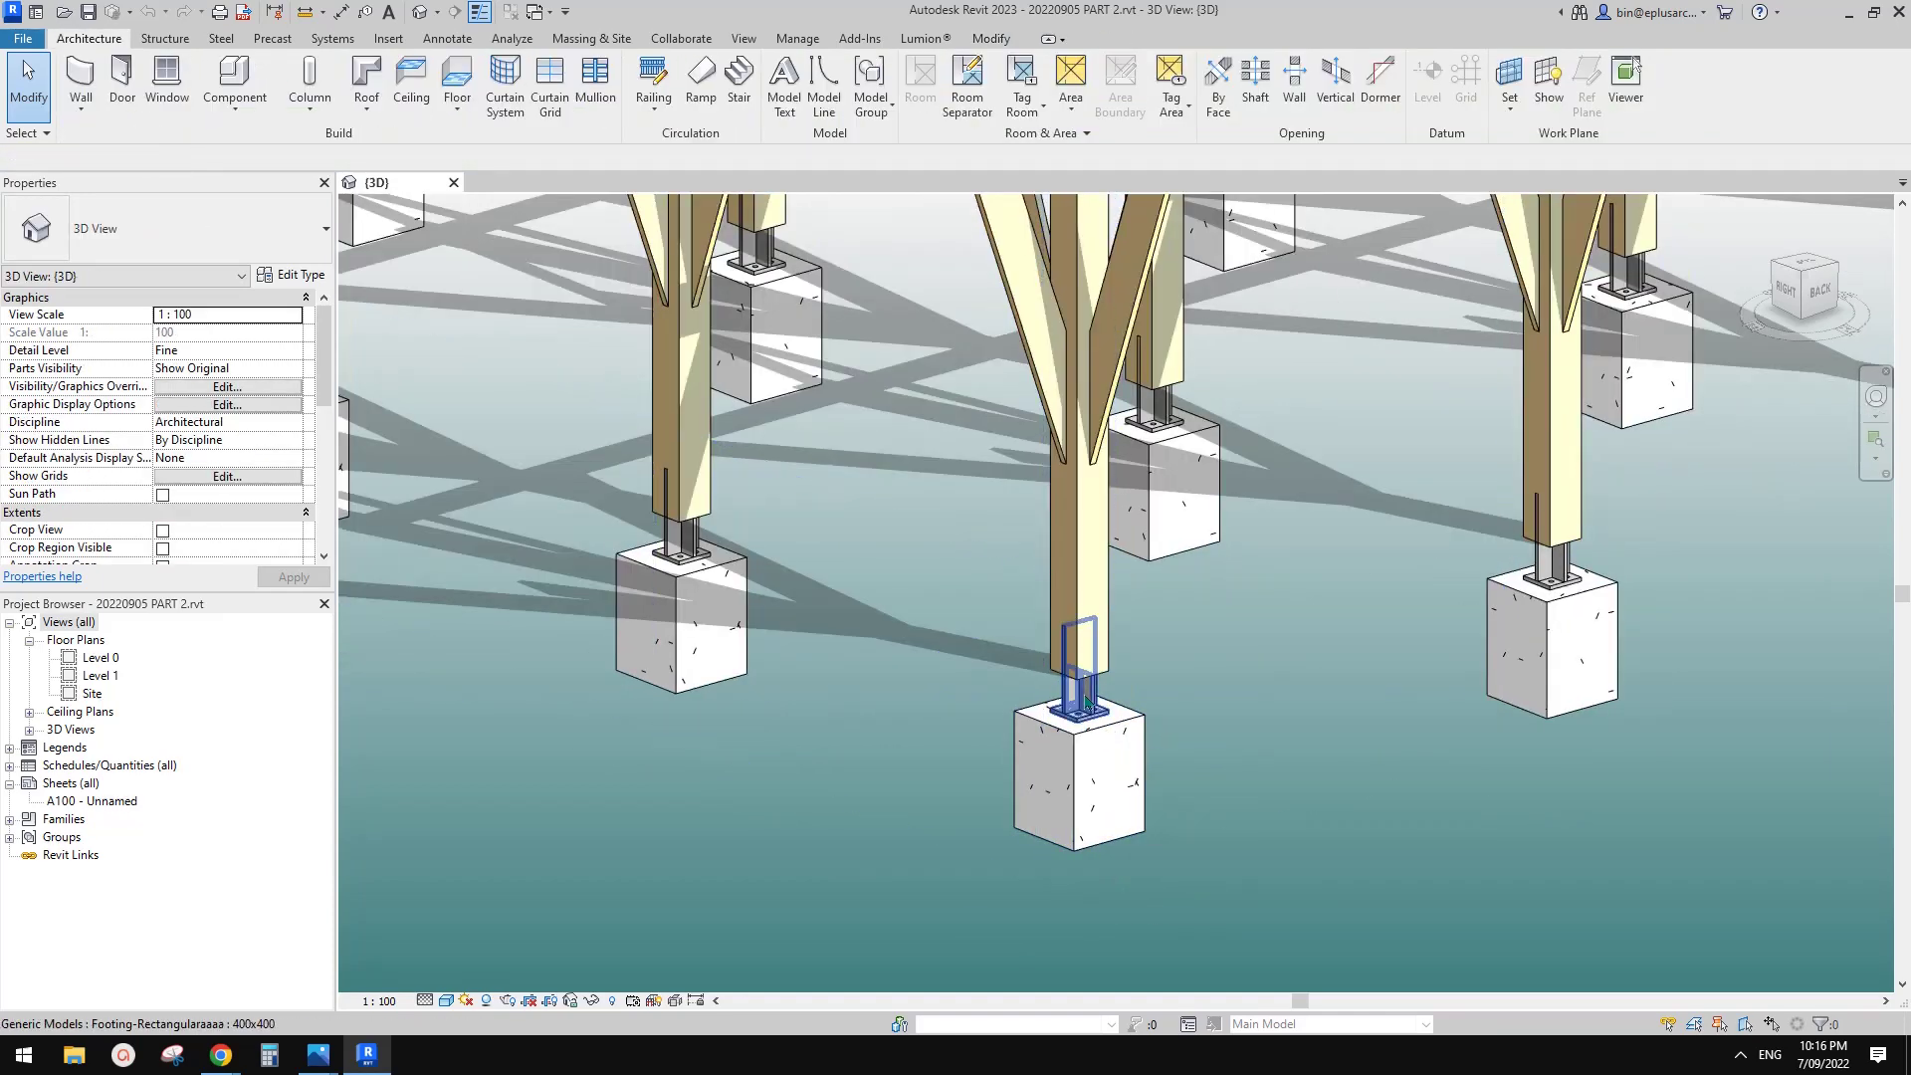
pyautogui.click(1085, 703)
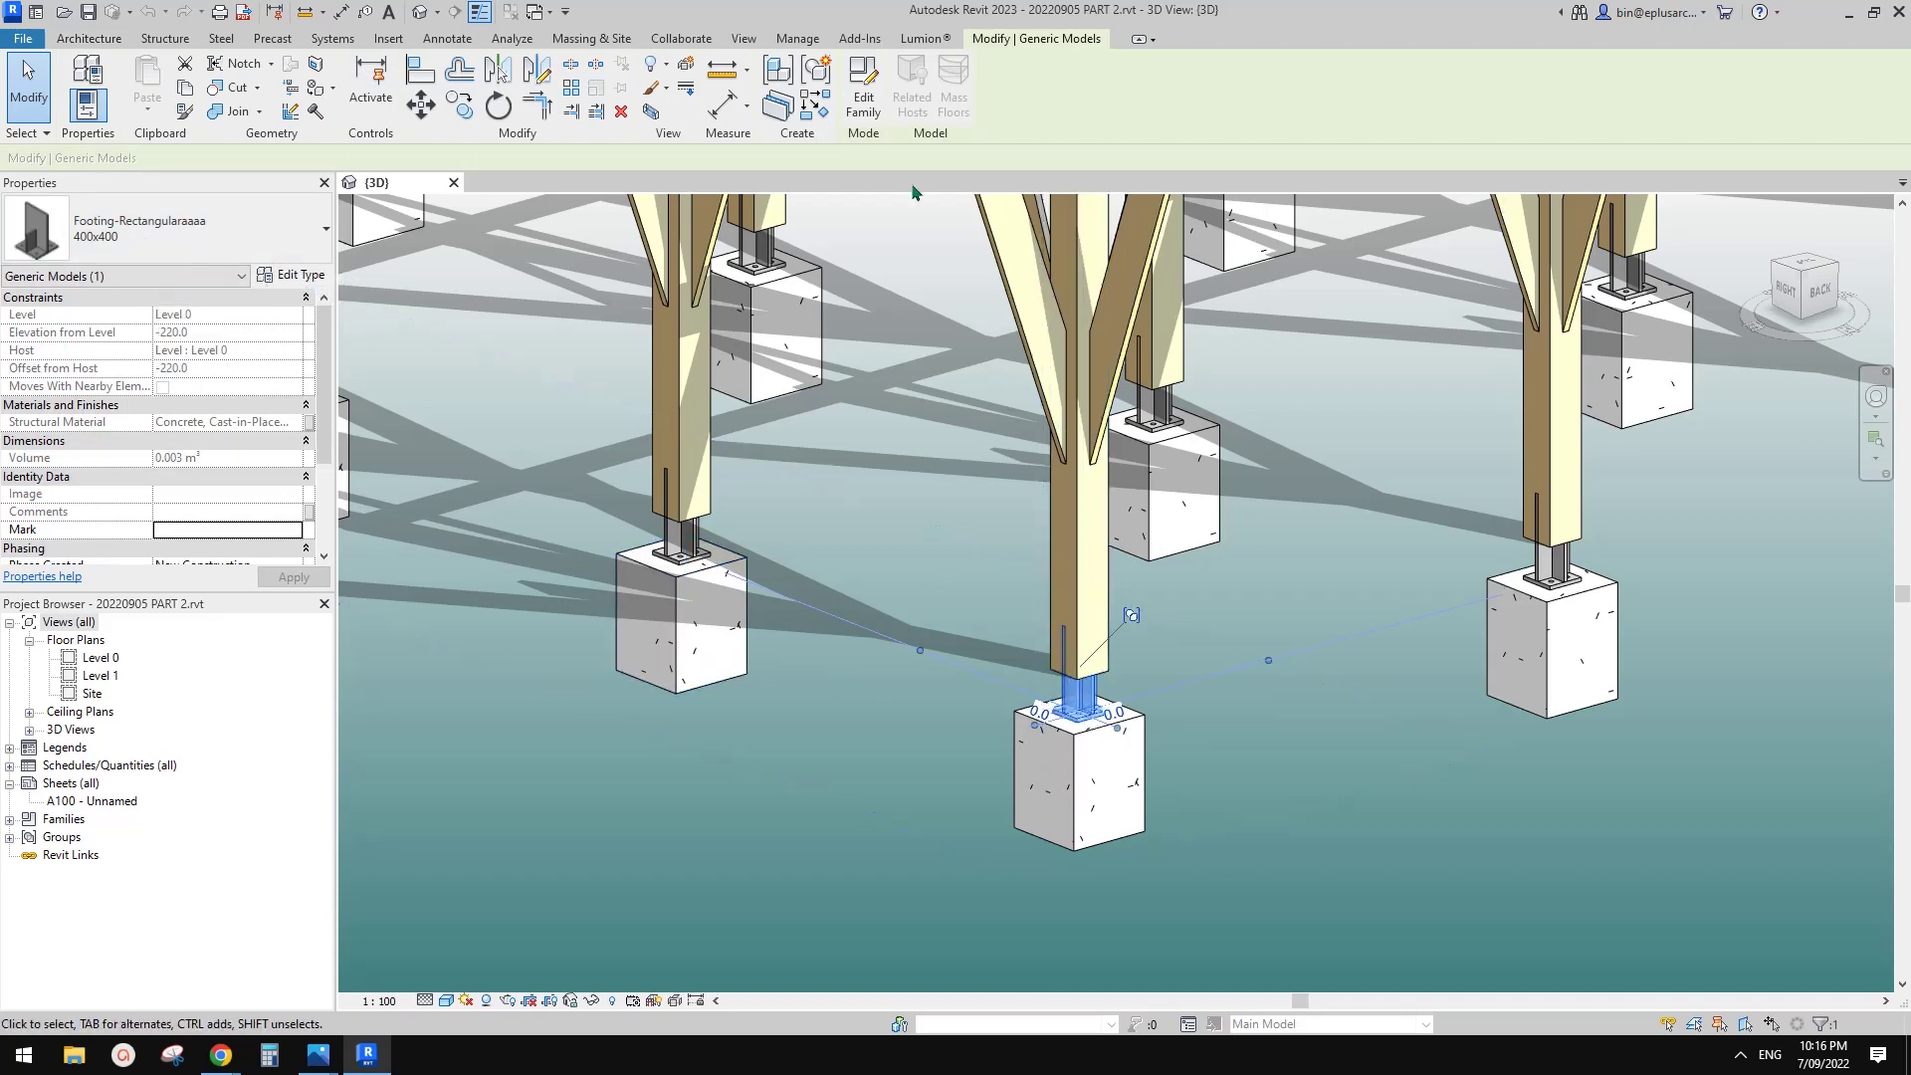
pyautogui.click(861, 109)
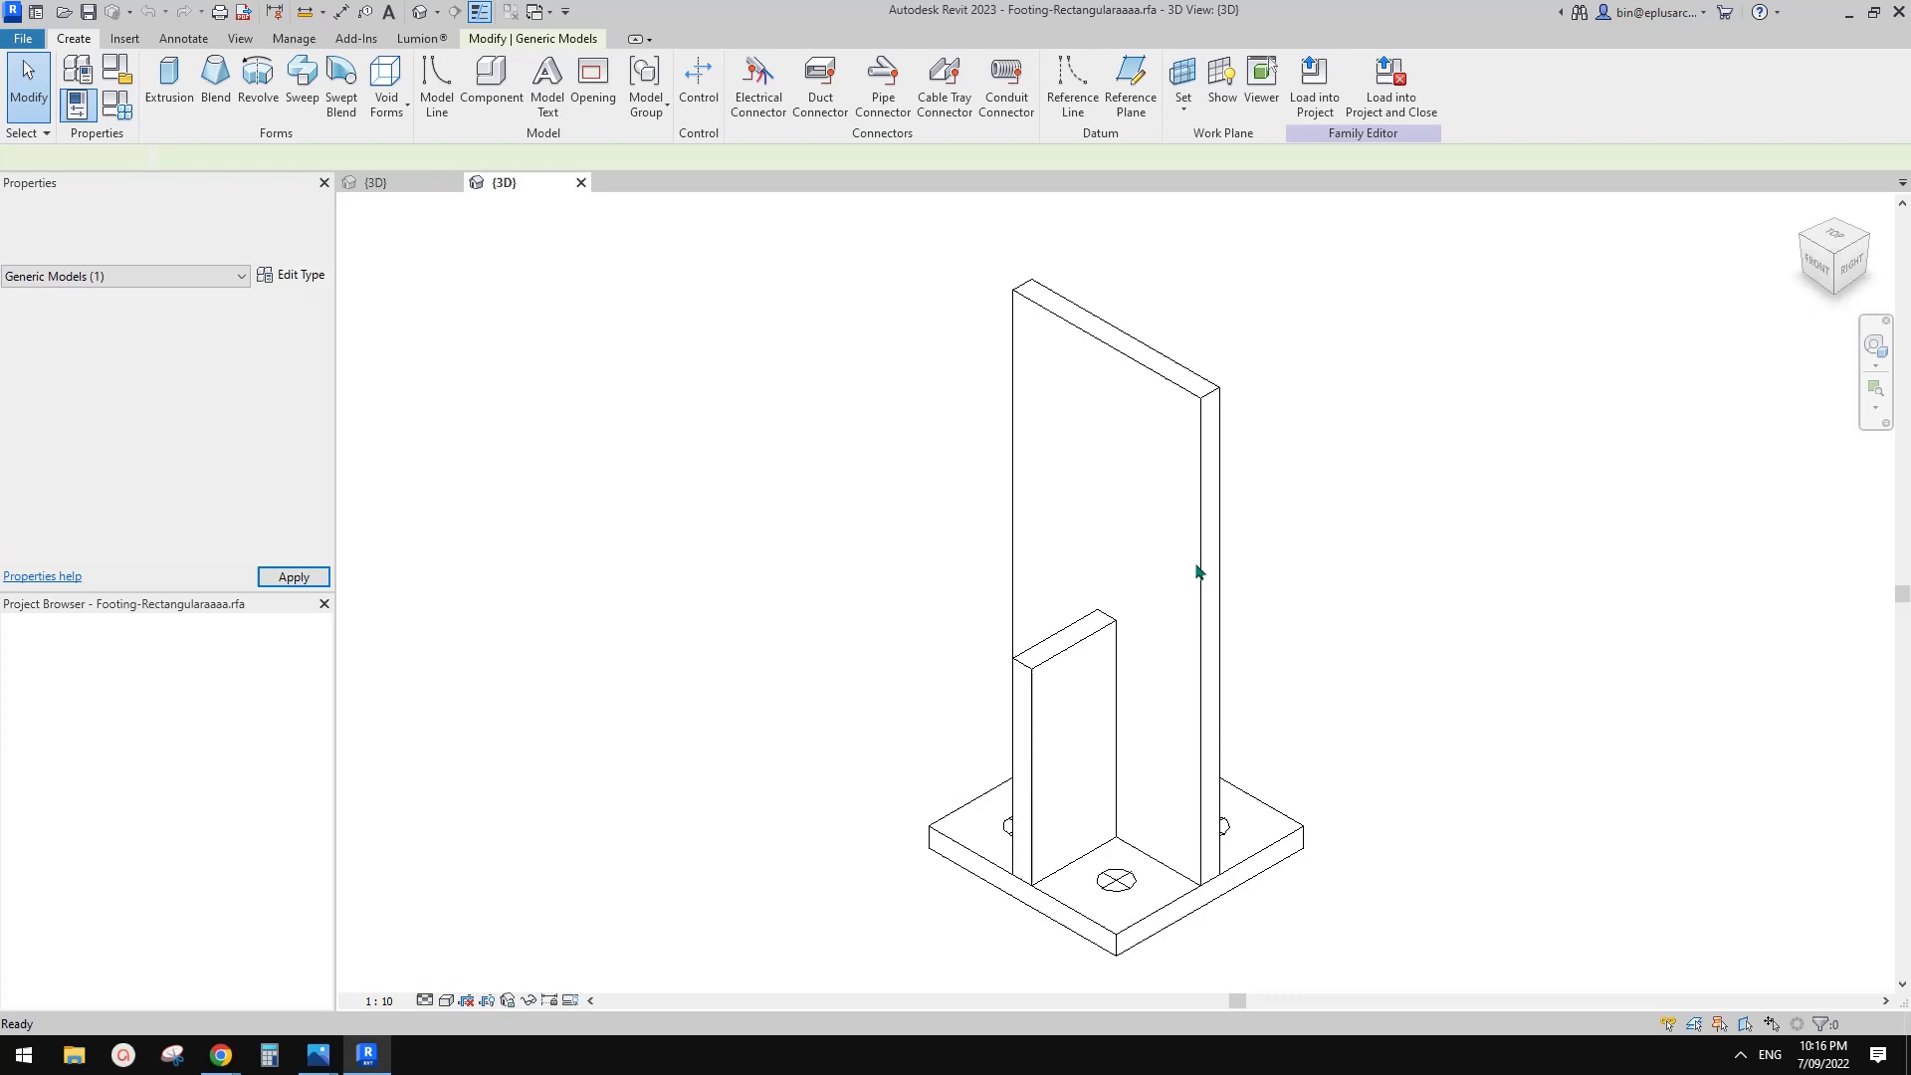
# - Return to the project model and open the corner column's concrete footing family for editing
pyautogui.click(398, 181)
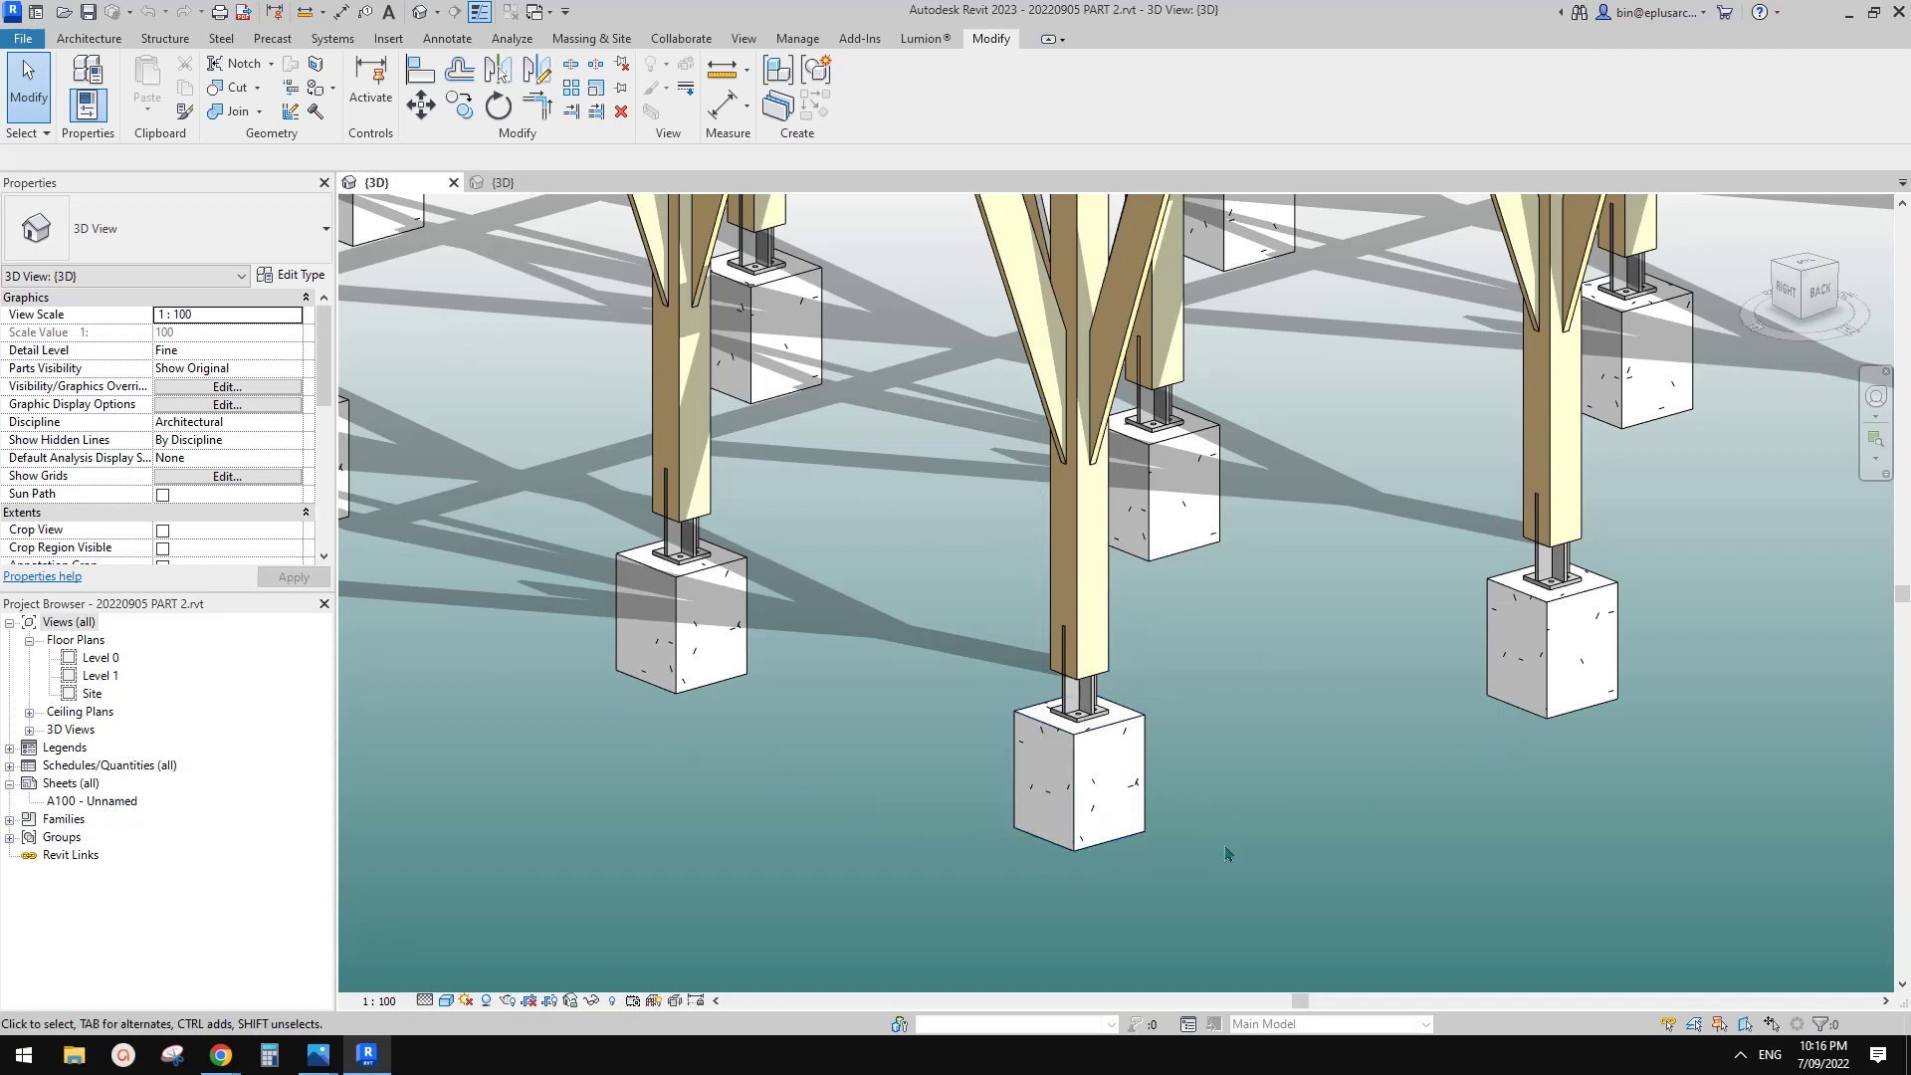
pyautogui.click(1068, 737)
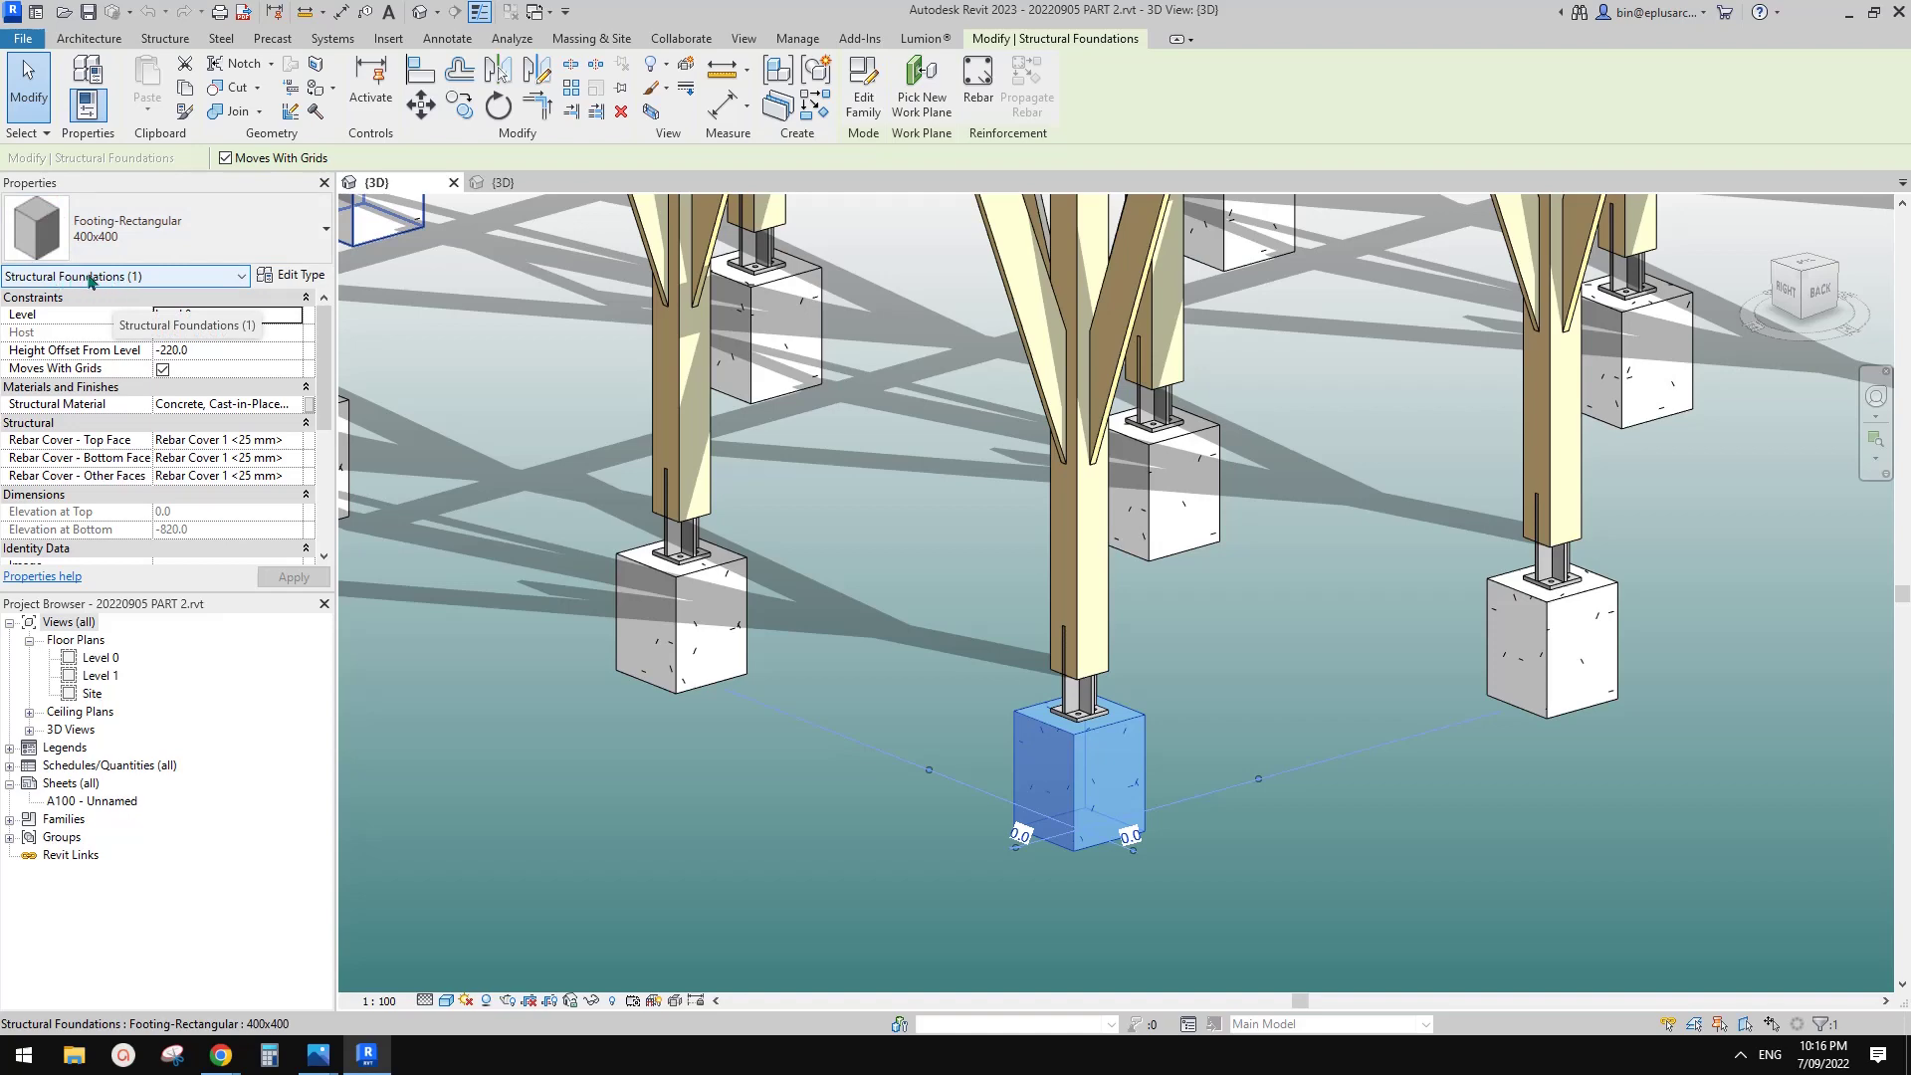
pyautogui.click(863, 89)
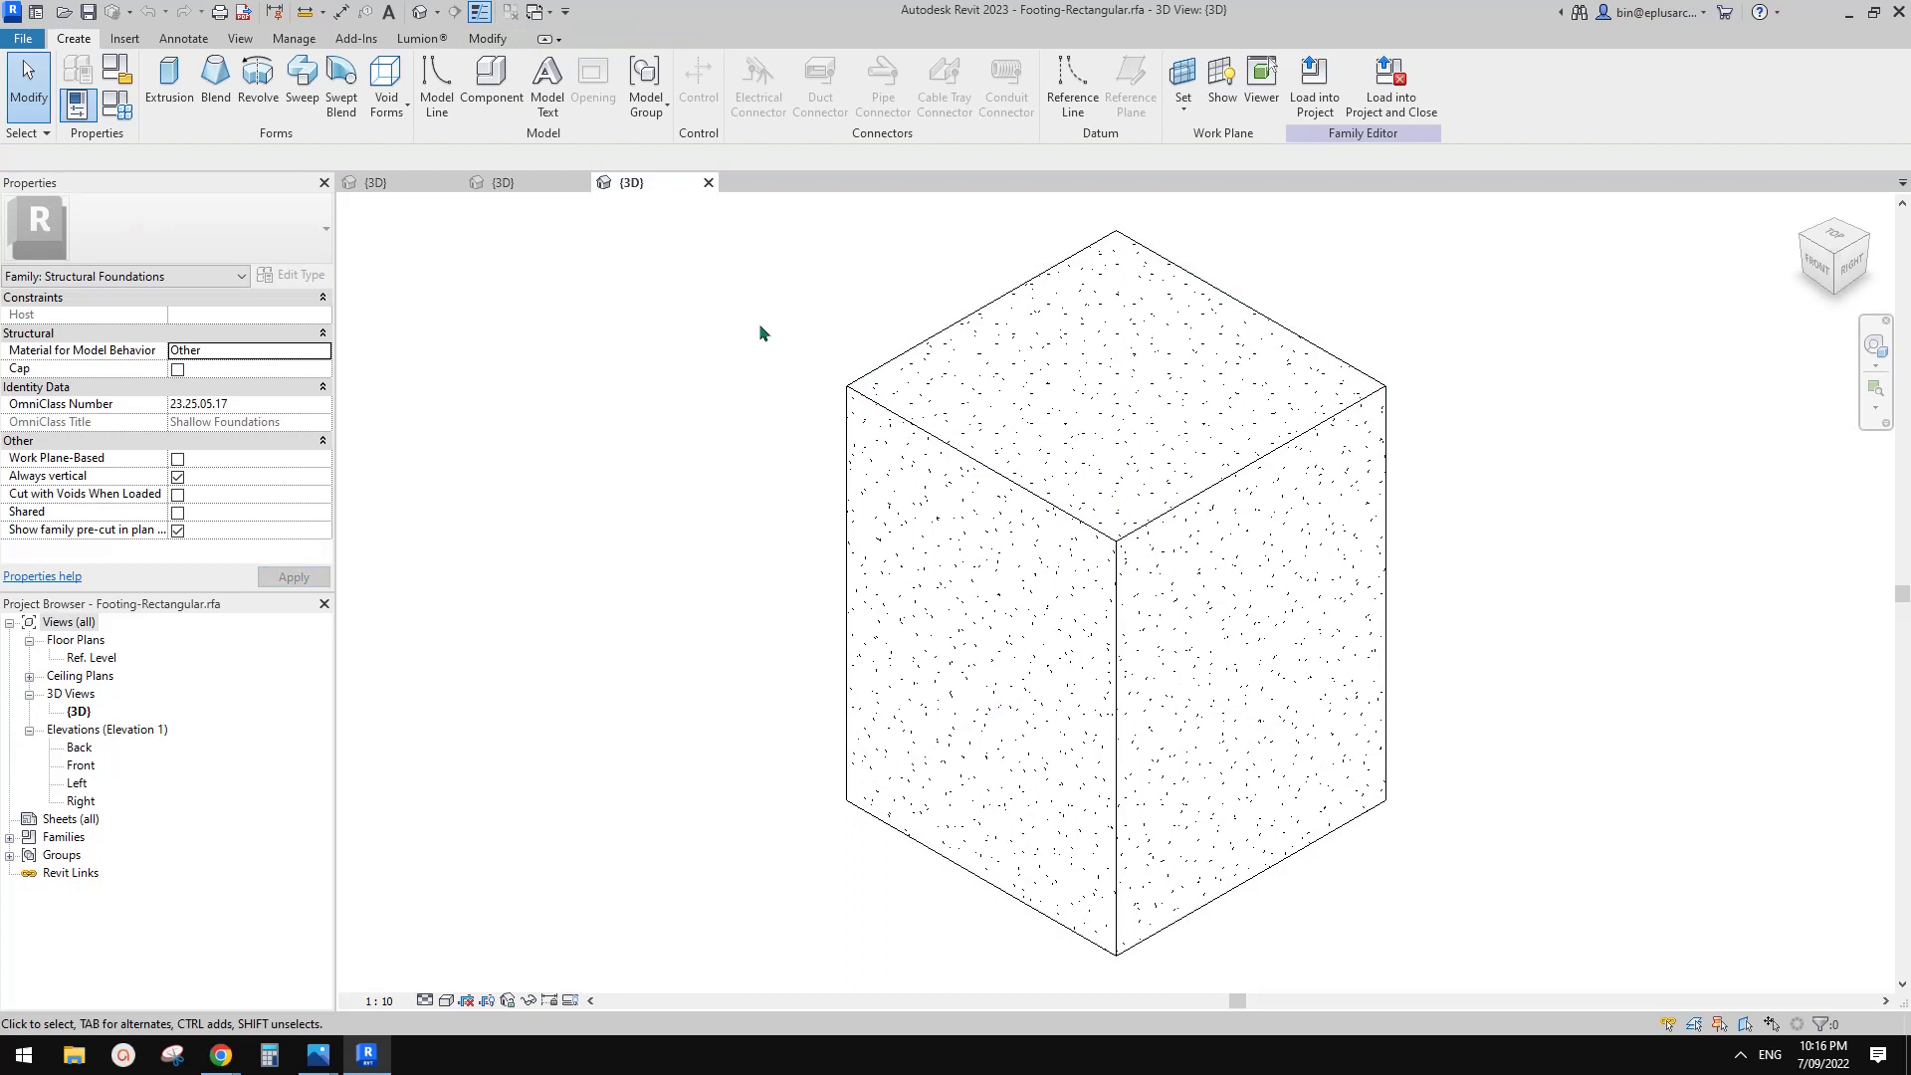
# - Load the base plate family Footing-Rectangularaaaa into Footing-Rectangular.rfa
pyautogui.click(502, 182)
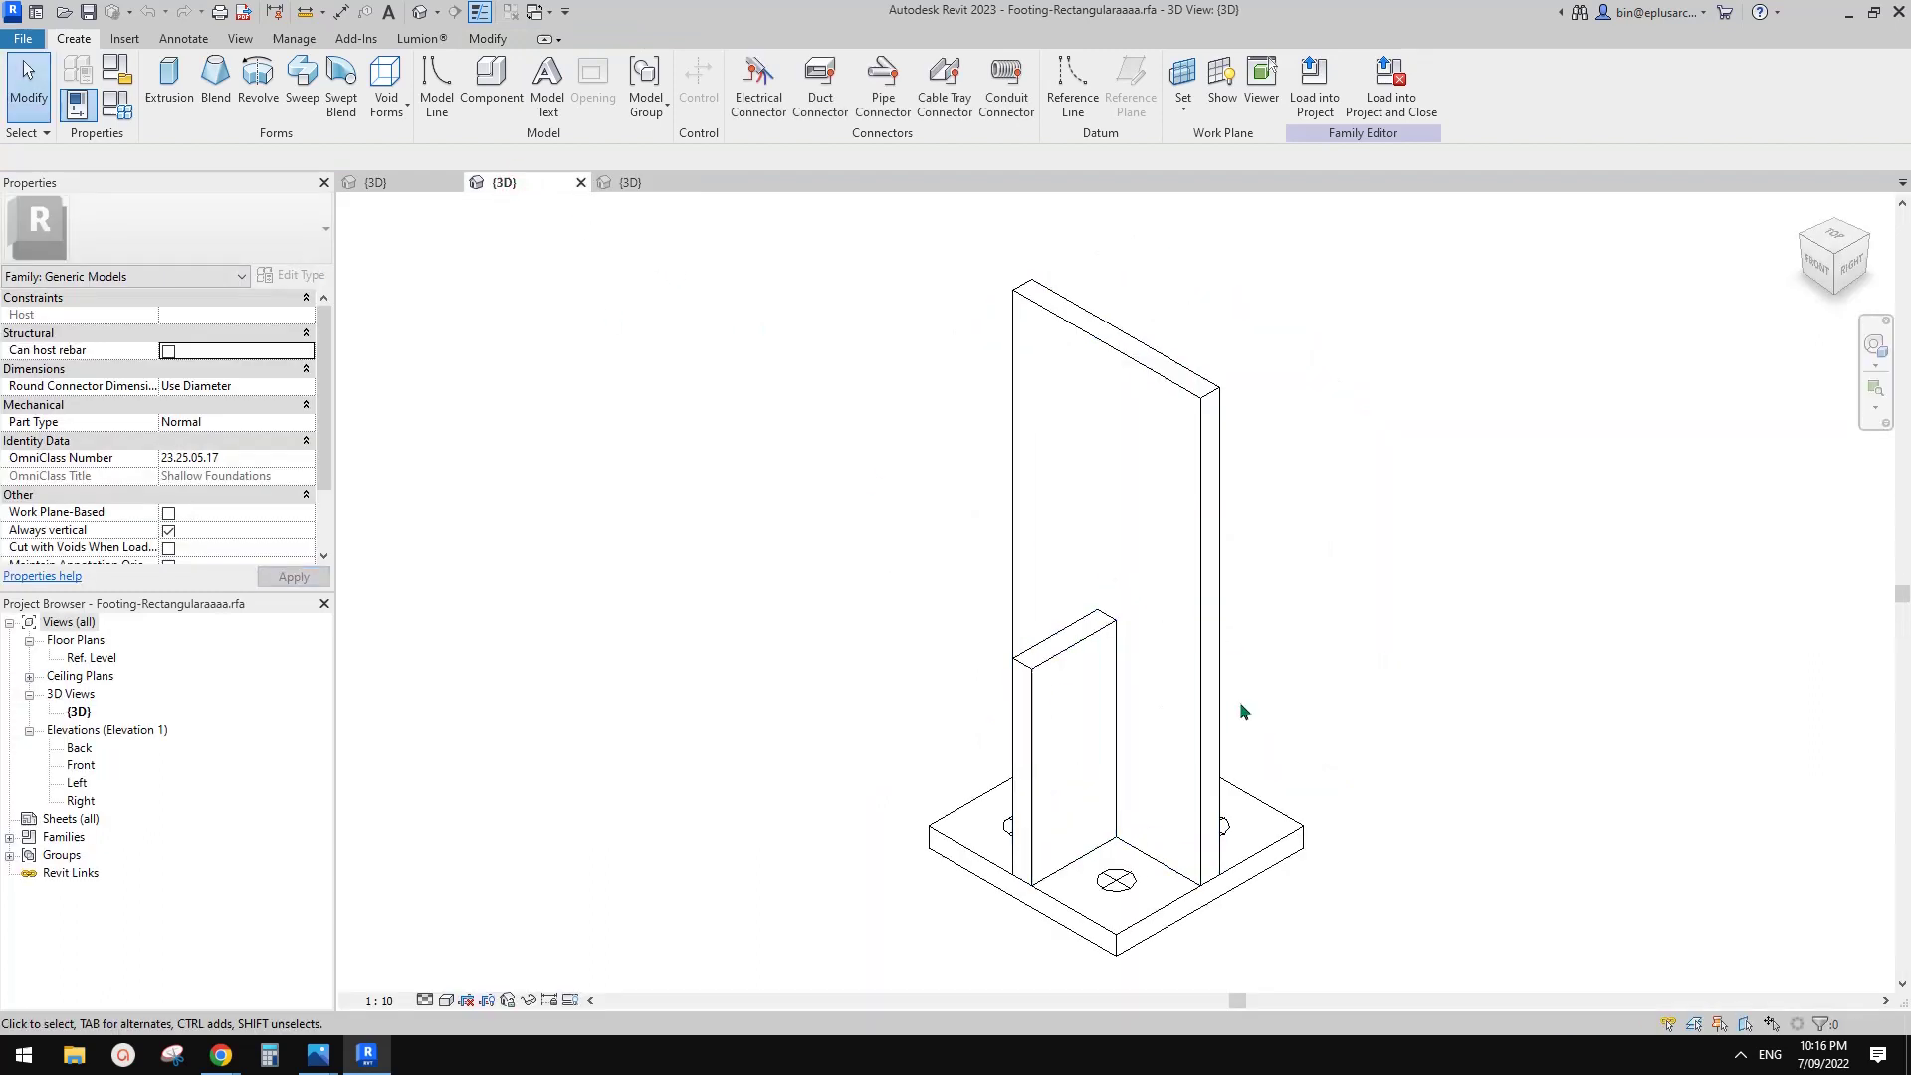
pyautogui.click(1313, 79)
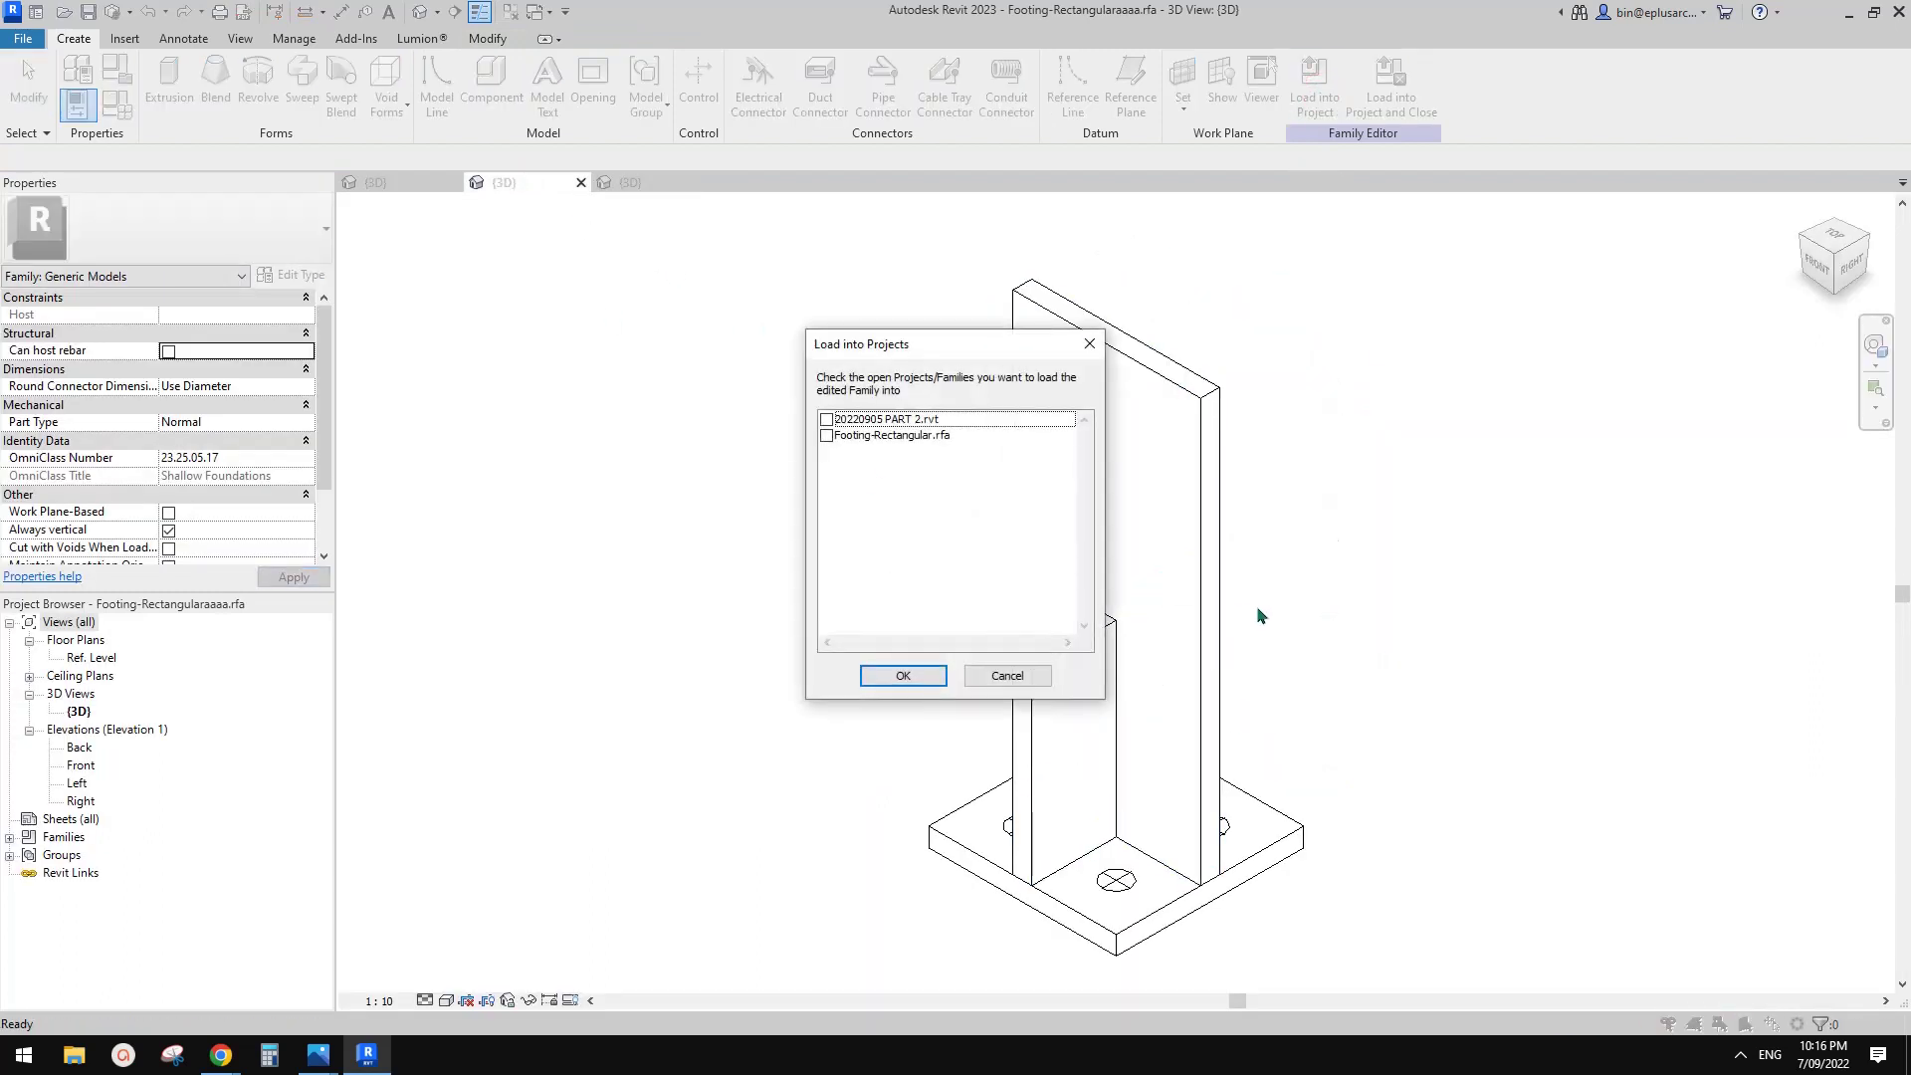
pyautogui.click(827, 435)
pyautogui.click(898, 675)
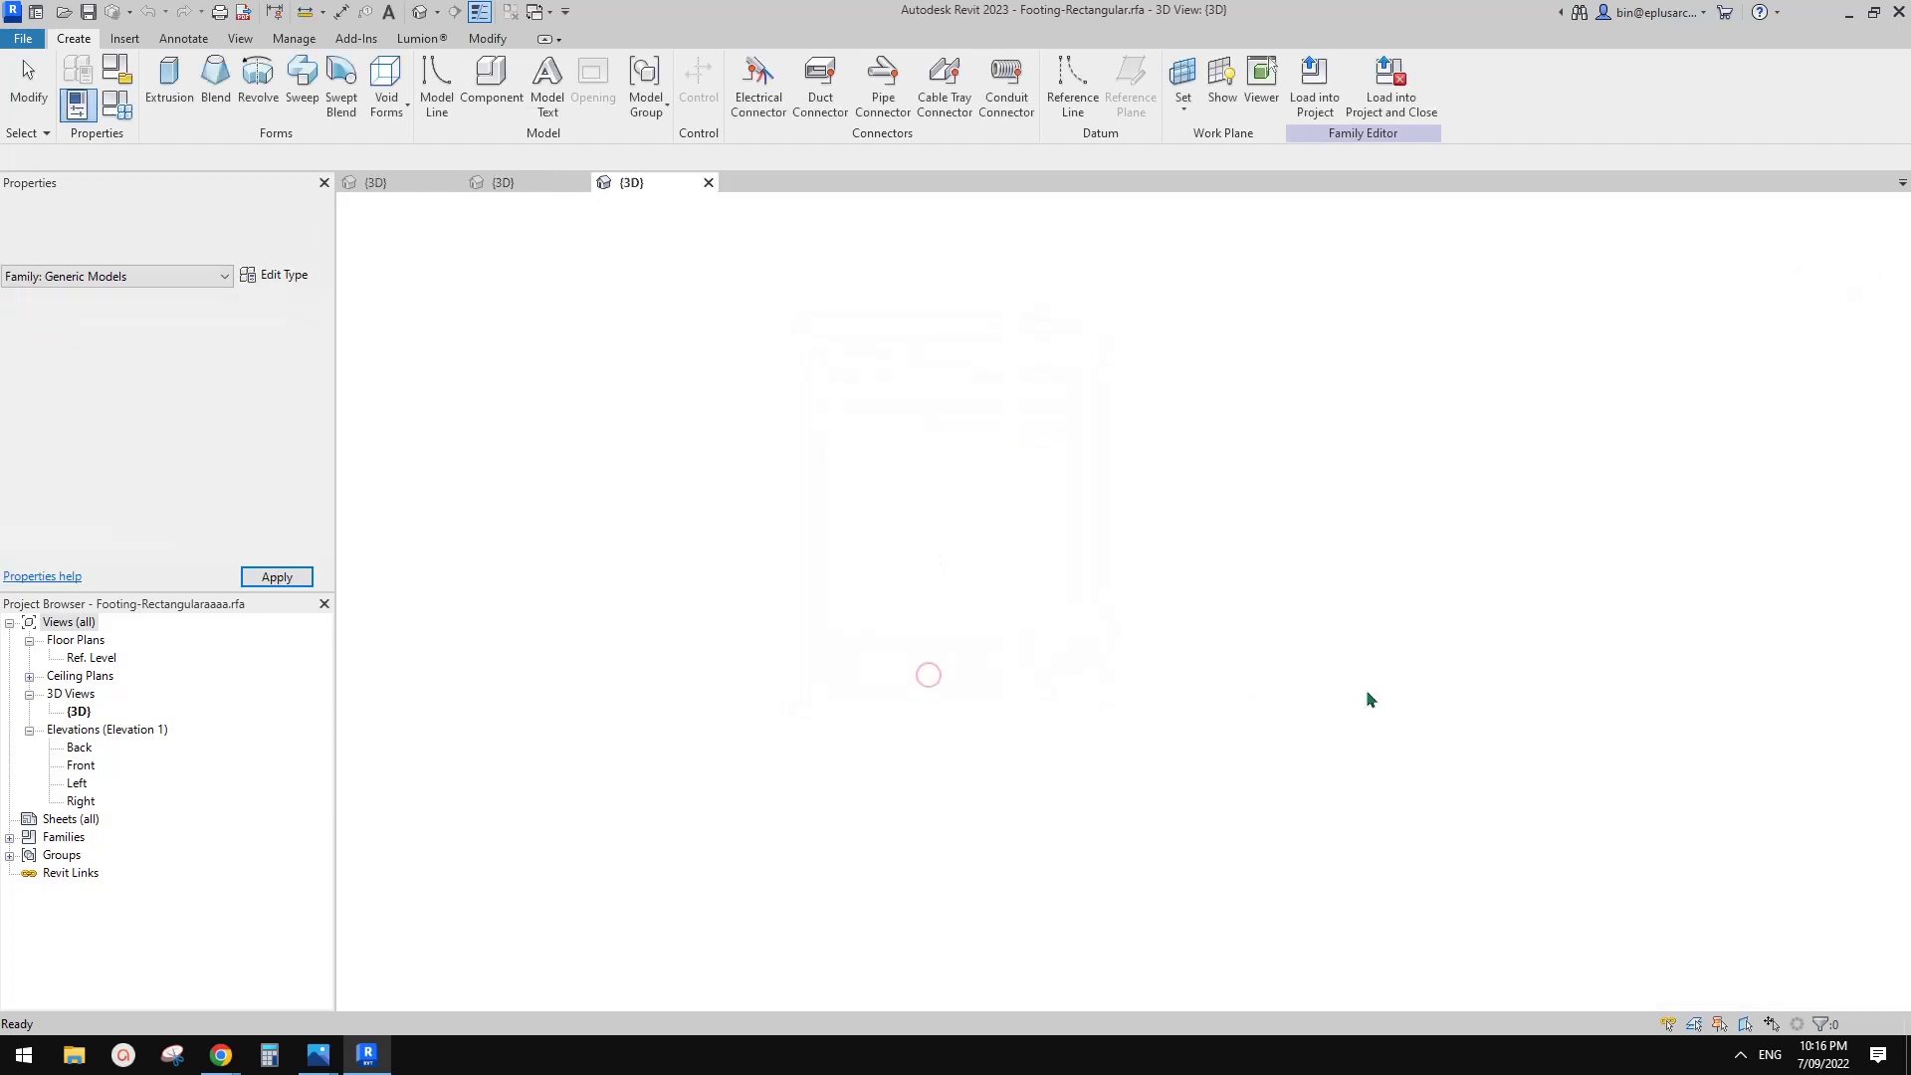
# - Place the base plate component at the intersection of the centre reference planes in the footing family's Ref. Level floor plan
pyautogui.click(90, 658)
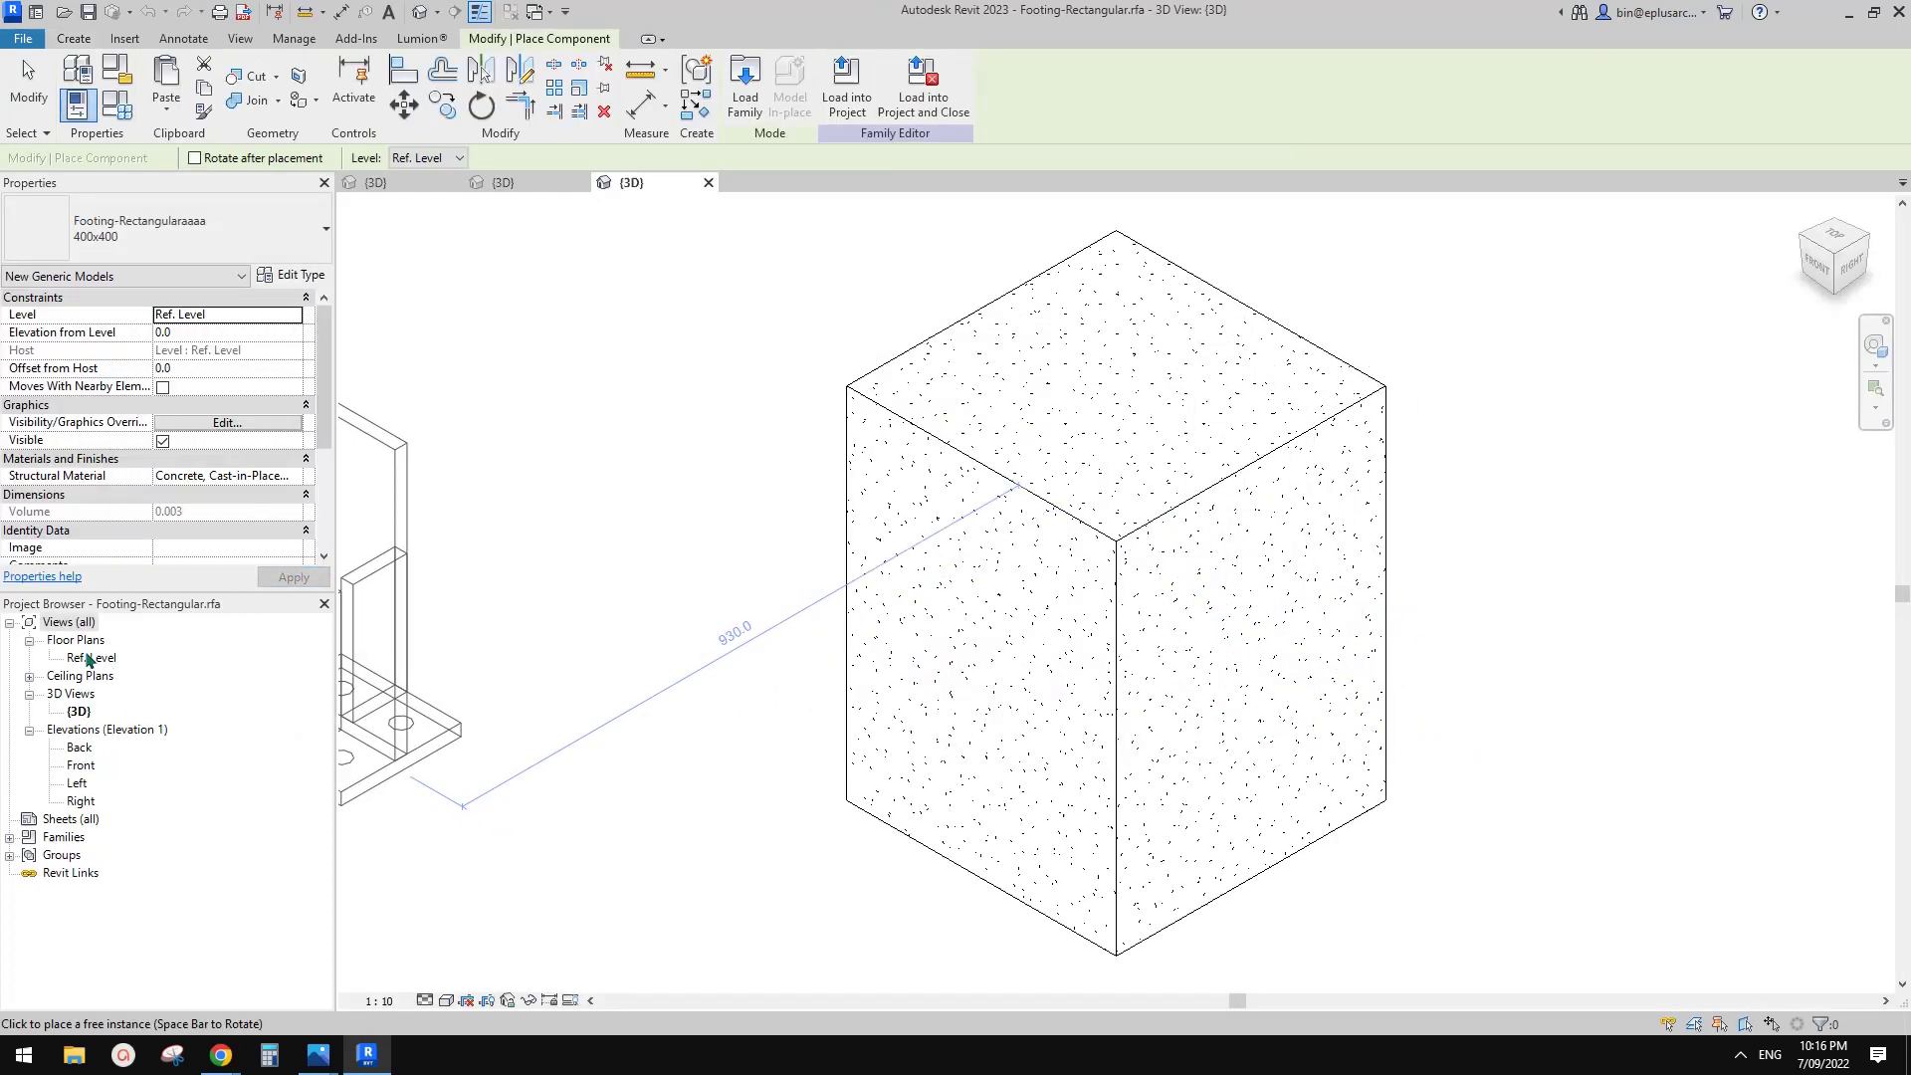
pyautogui.doubleClick(88, 659)
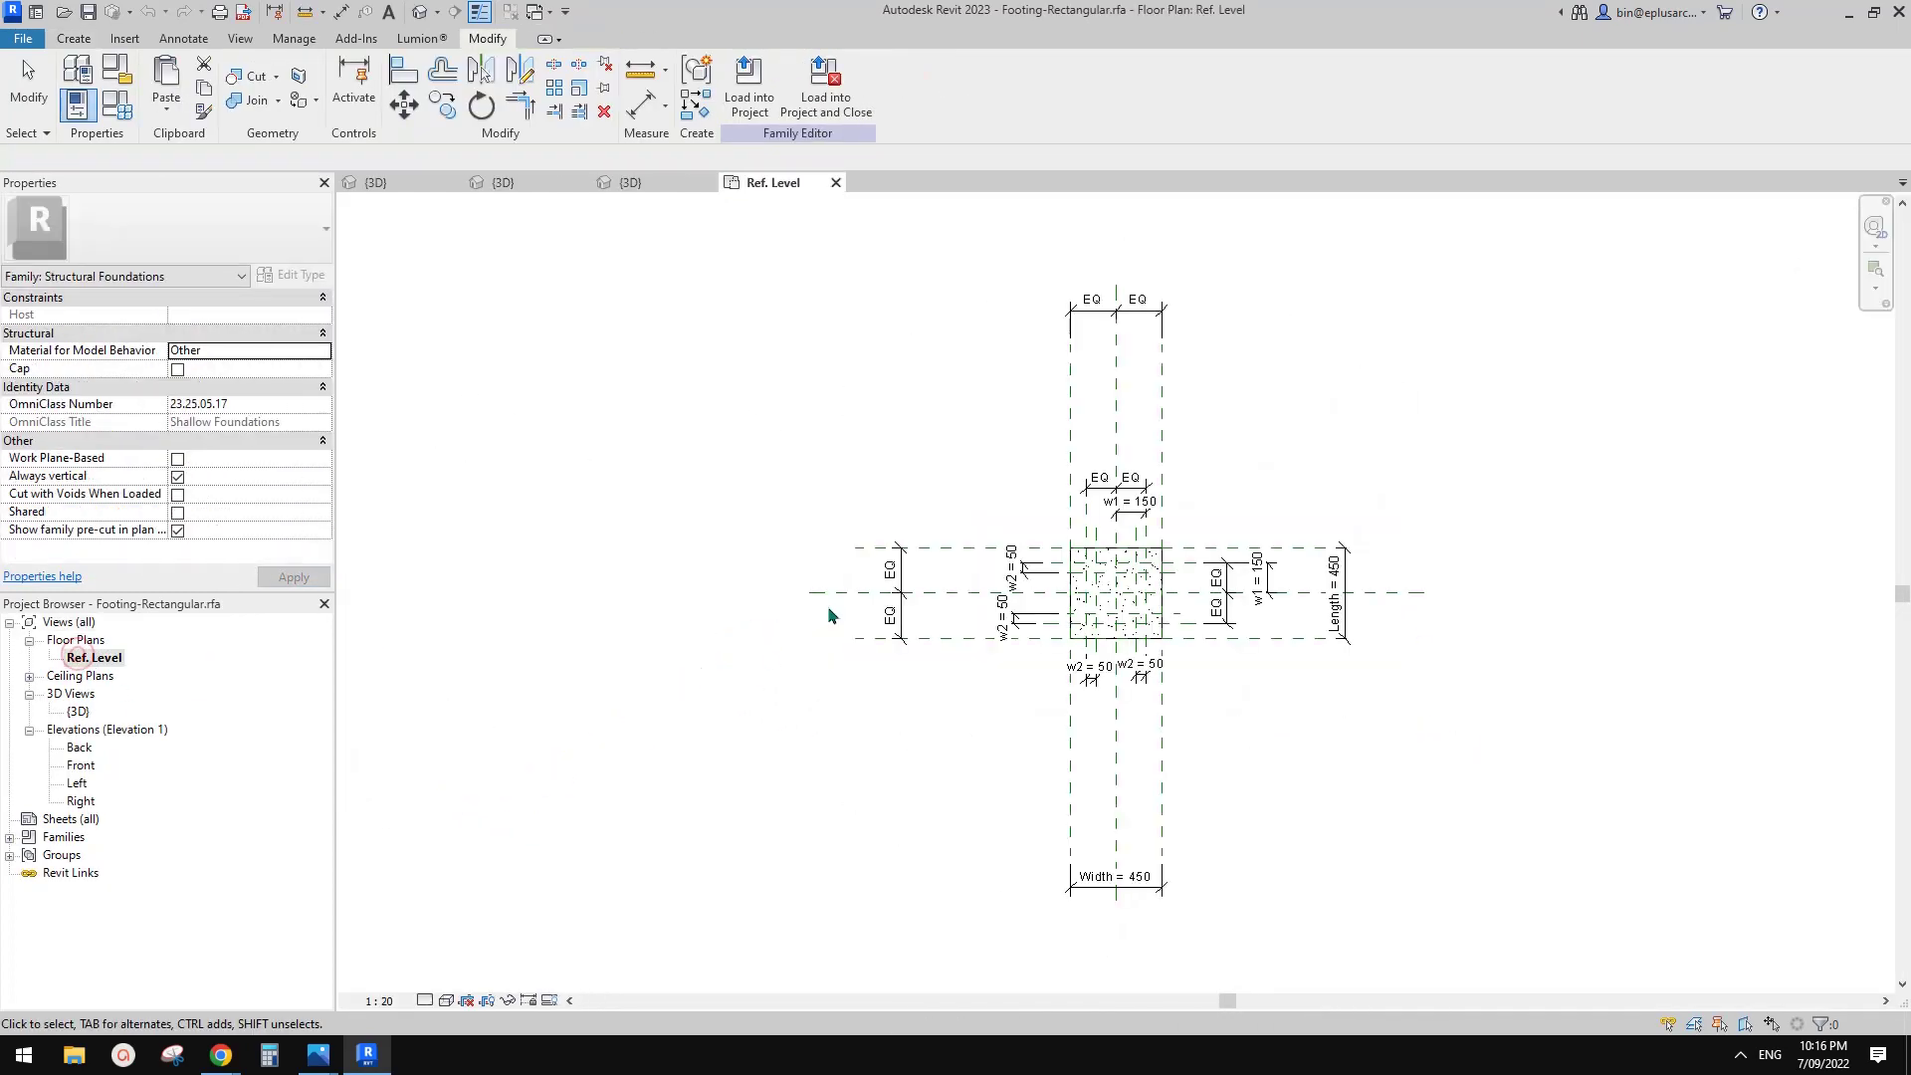
pyautogui.click(74, 38)
pyautogui.click(491, 81)
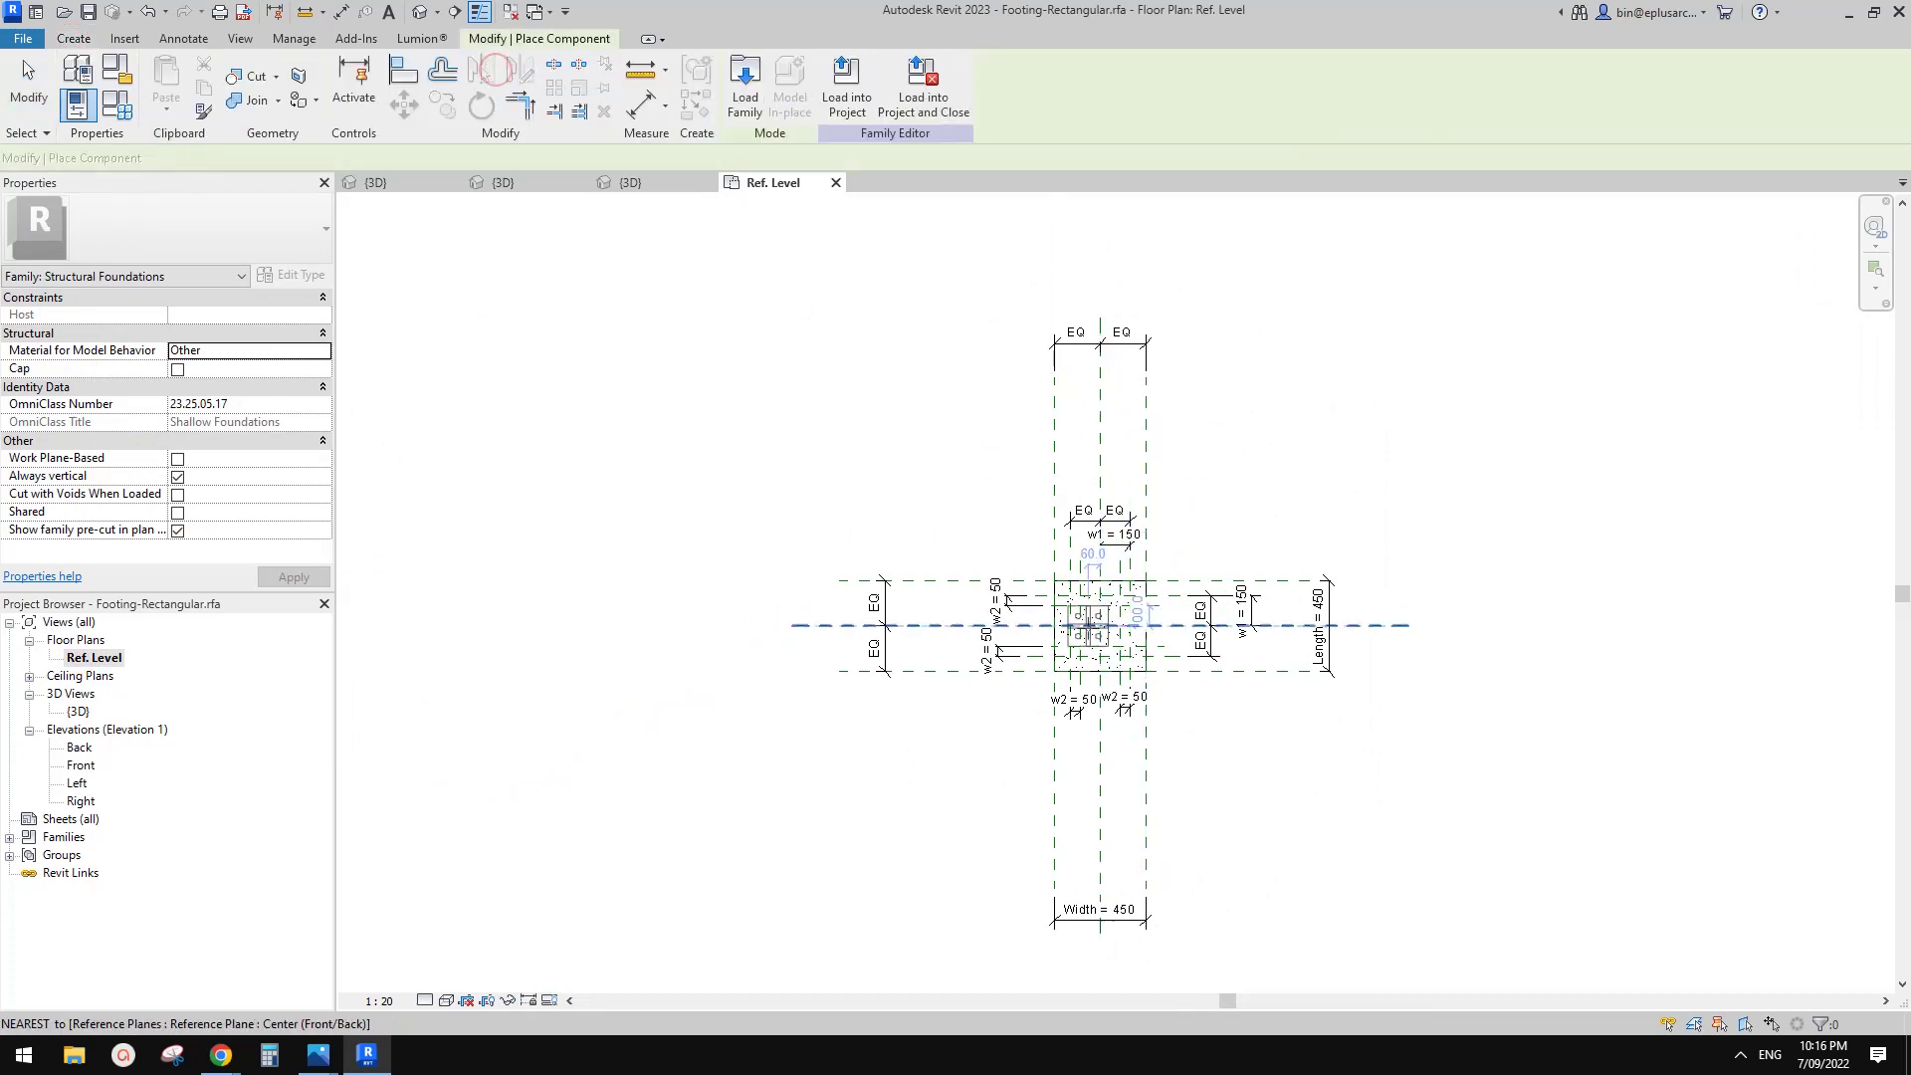
pyautogui.click(1103, 631)
pyautogui.press('Escape')
pyautogui.press('Escape')
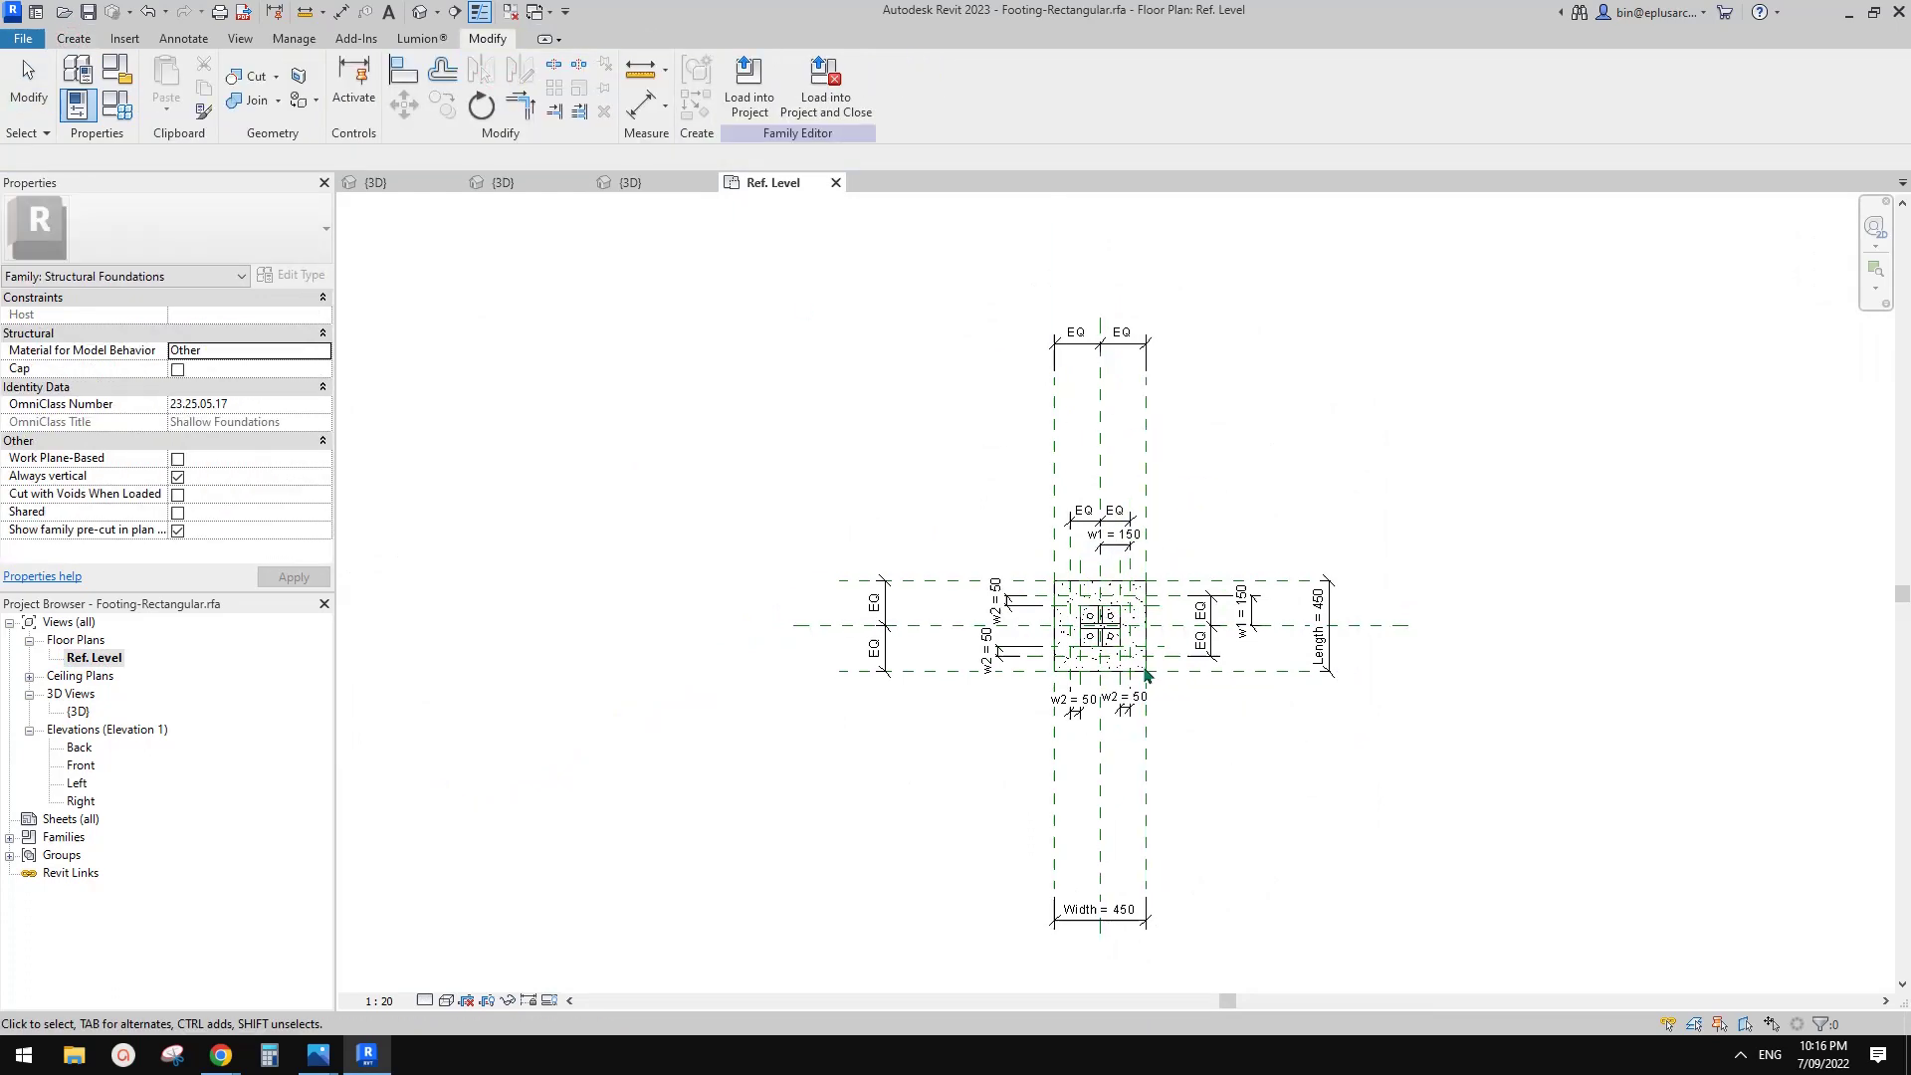
# - Check the type properties of the placed base plate without changing them
pyautogui.scroll(3, 1105, 640)
pyautogui.click(1105, 639)
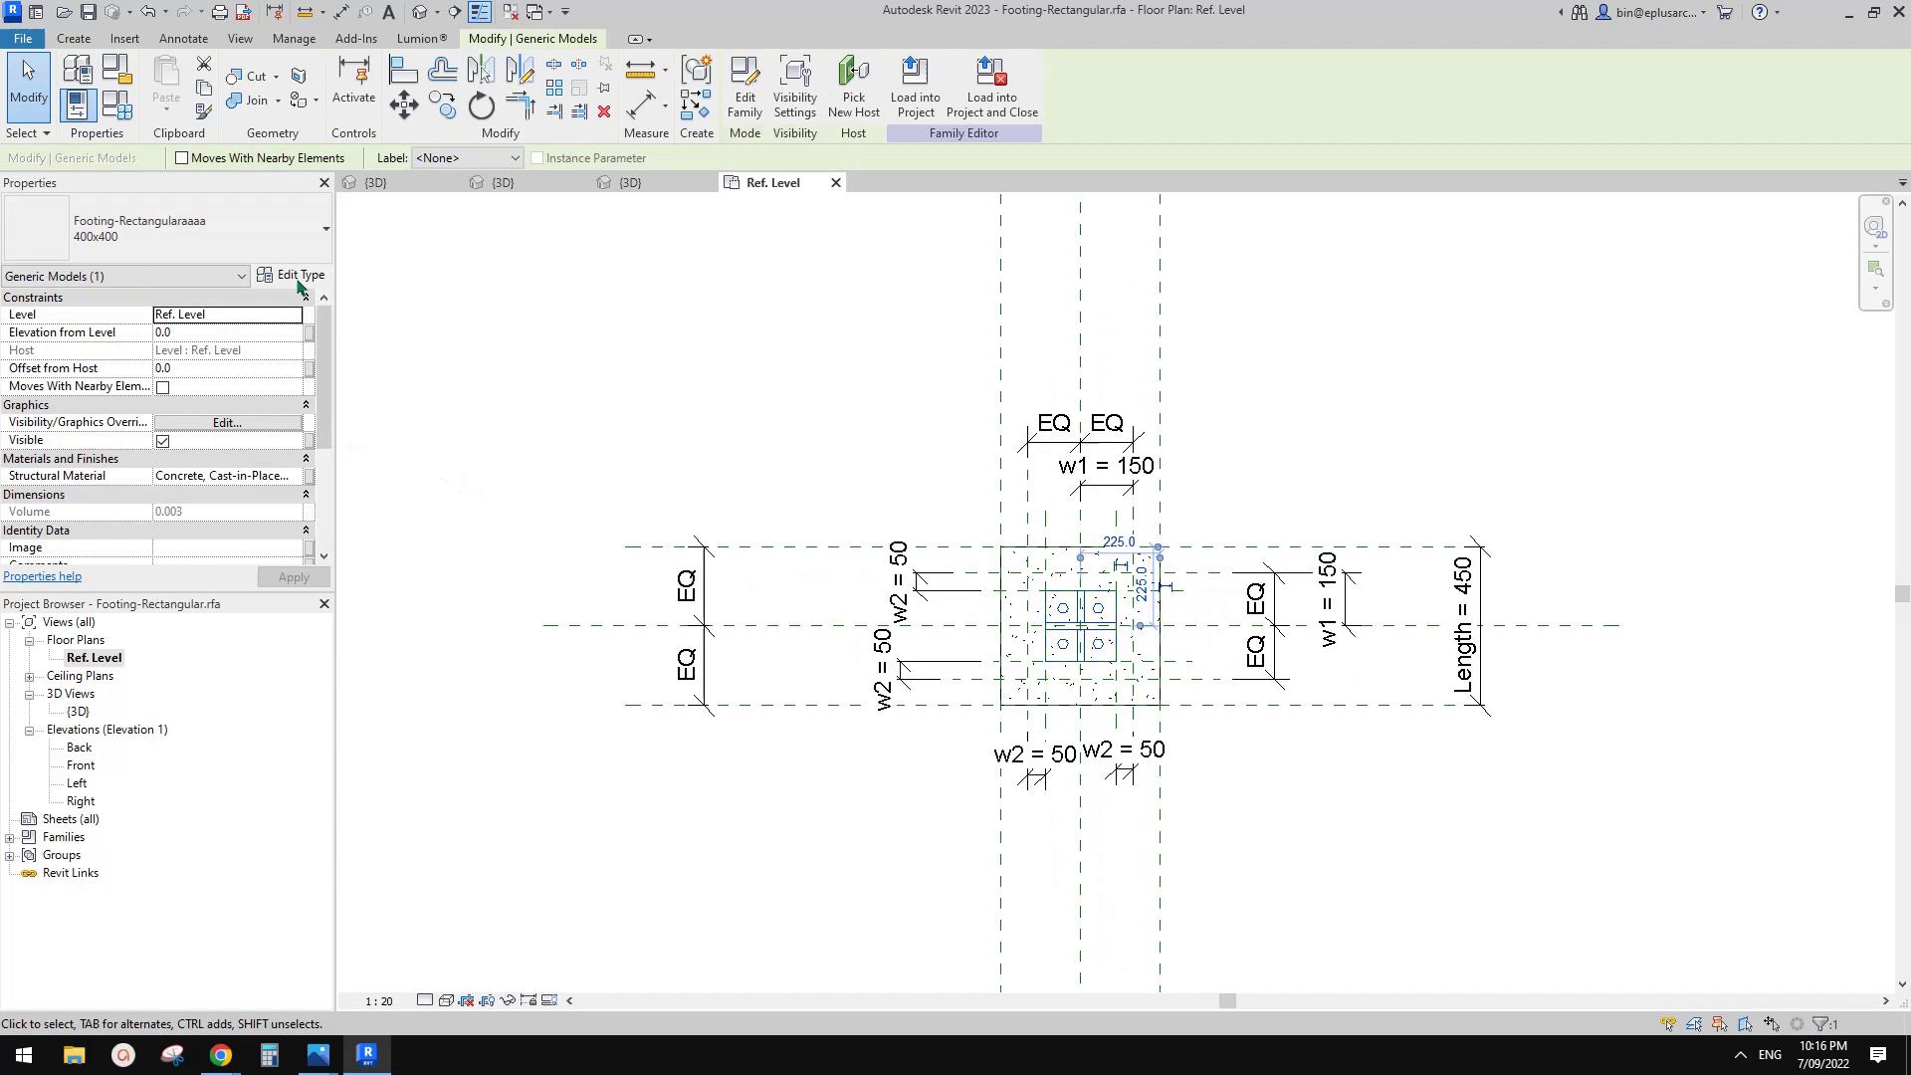
pyautogui.click(295, 275)
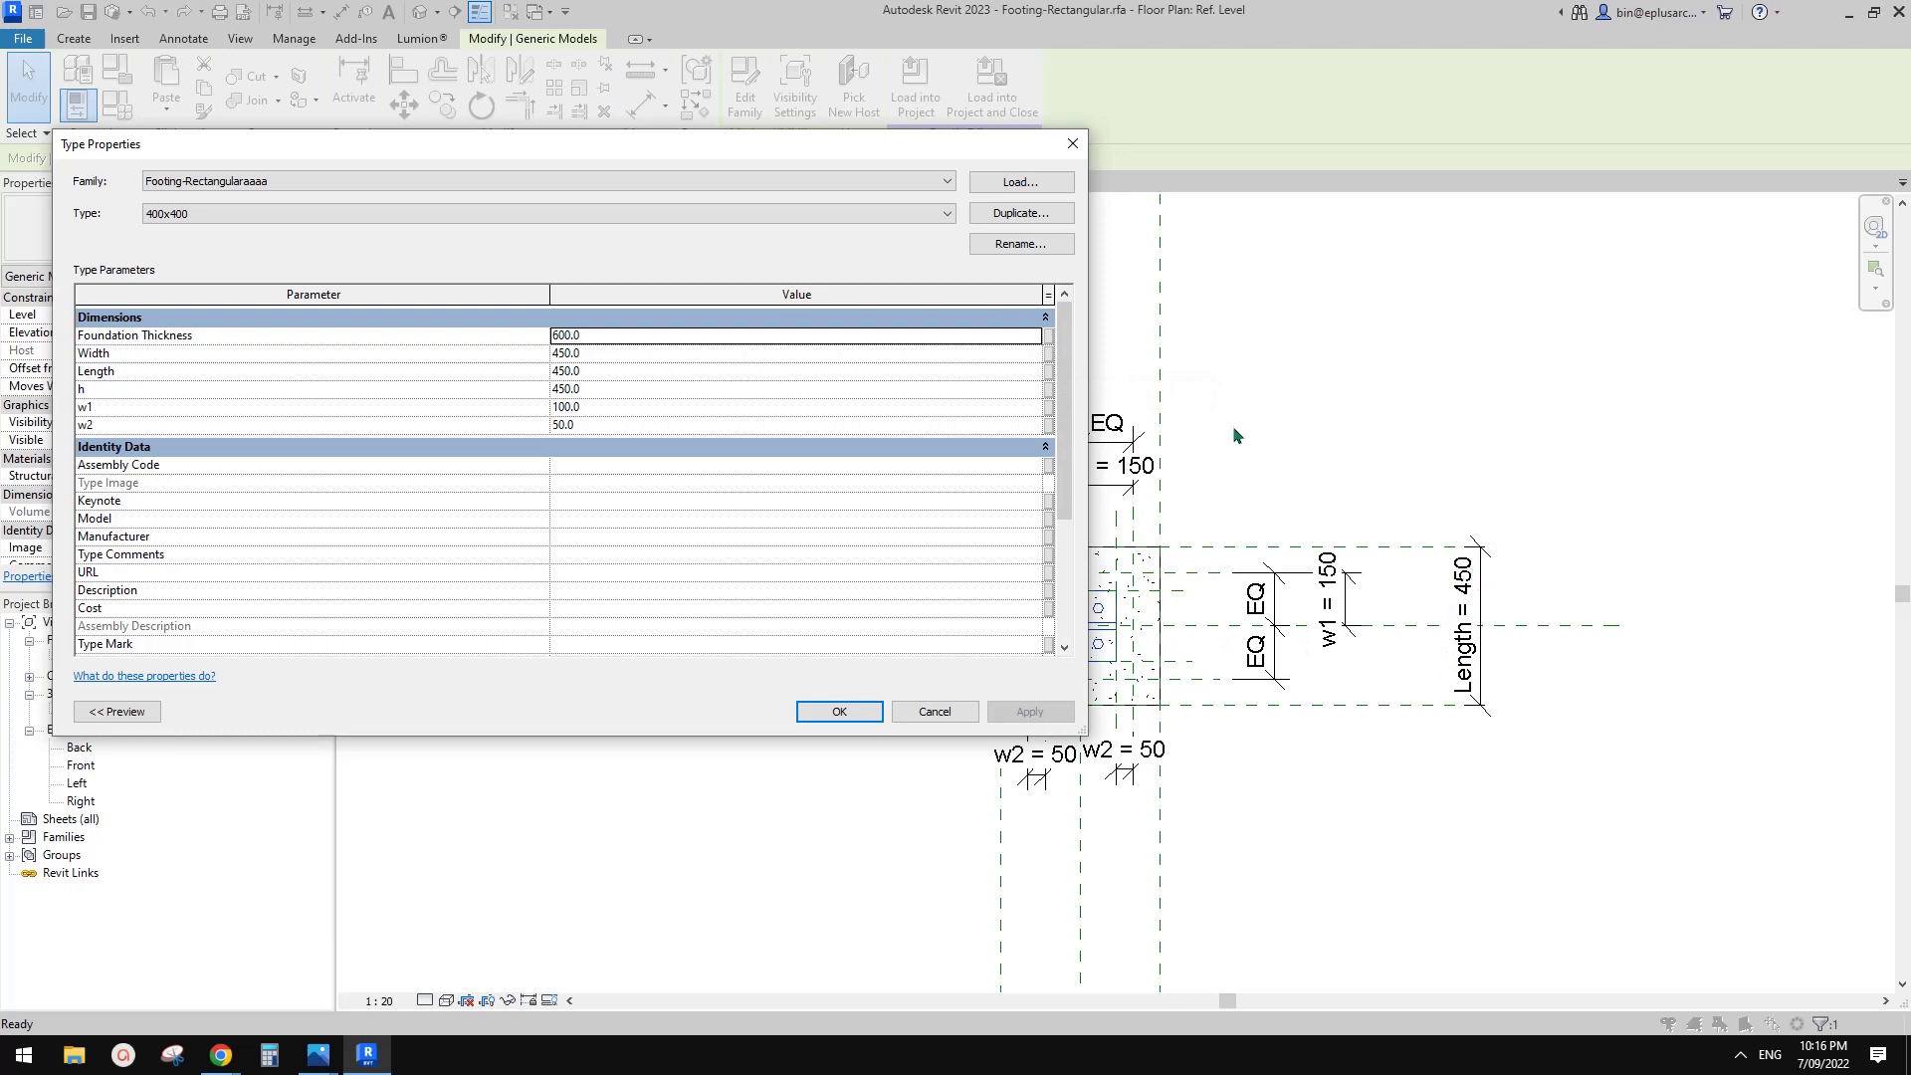
pyautogui.click(1072, 143)
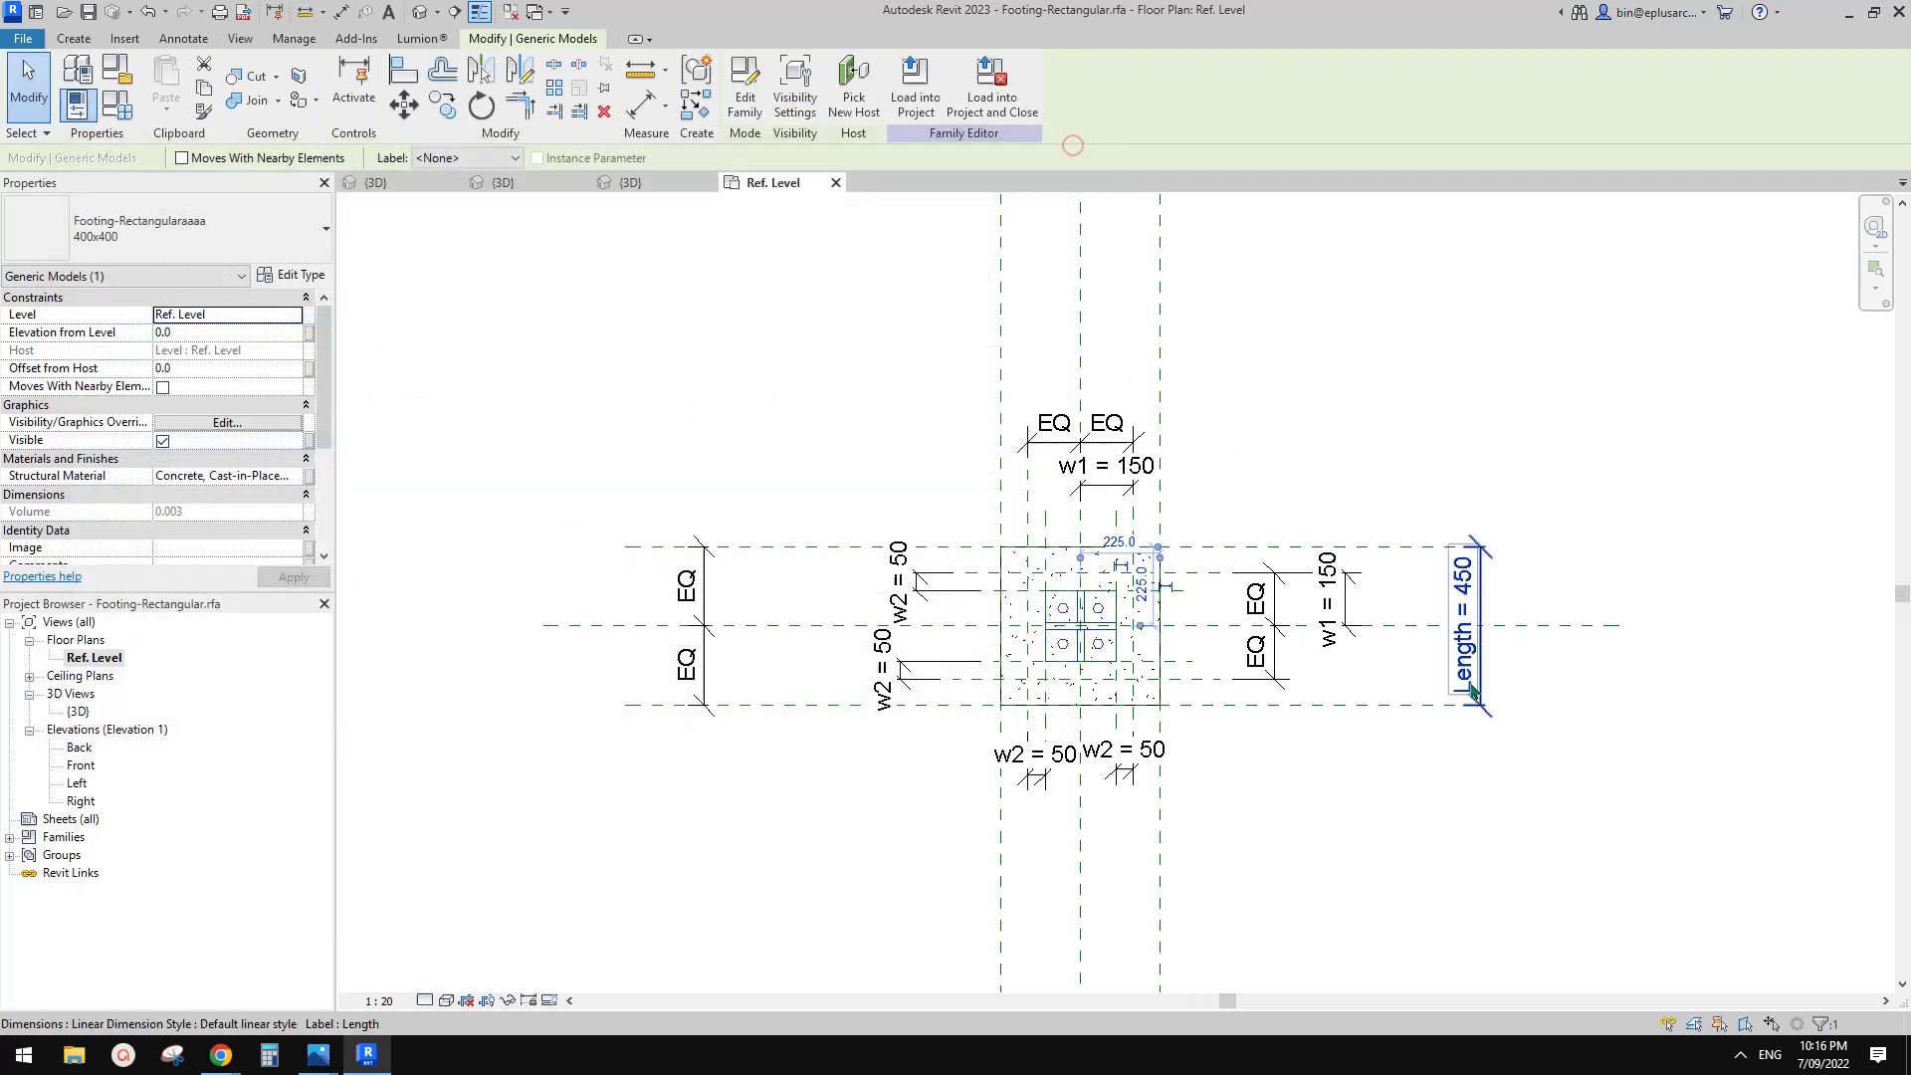
pyautogui.click(1295, 654)
pyautogui.scroll(2, 1283, 627)
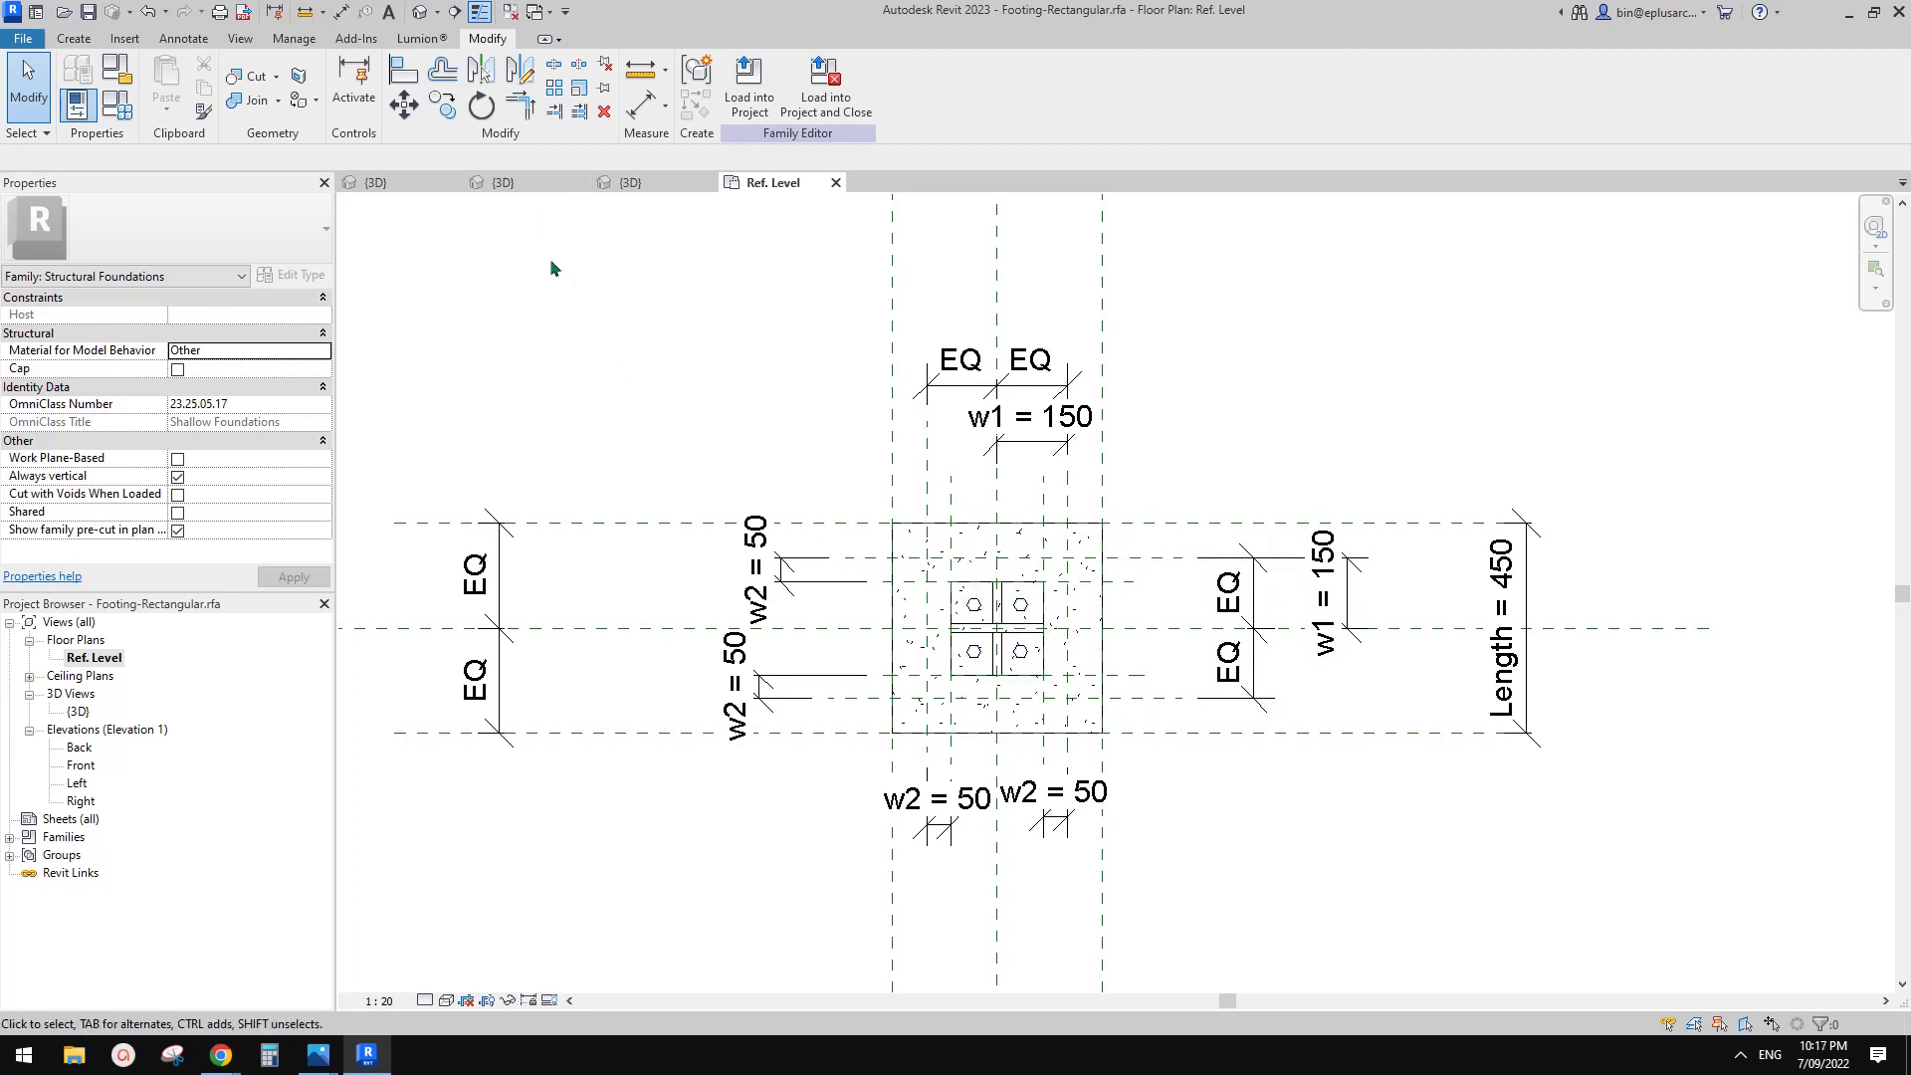
# - Inspect the nested base plate on the concrete footing in the floor plan and in the default 3D view
pyautogui.click(970, 629)
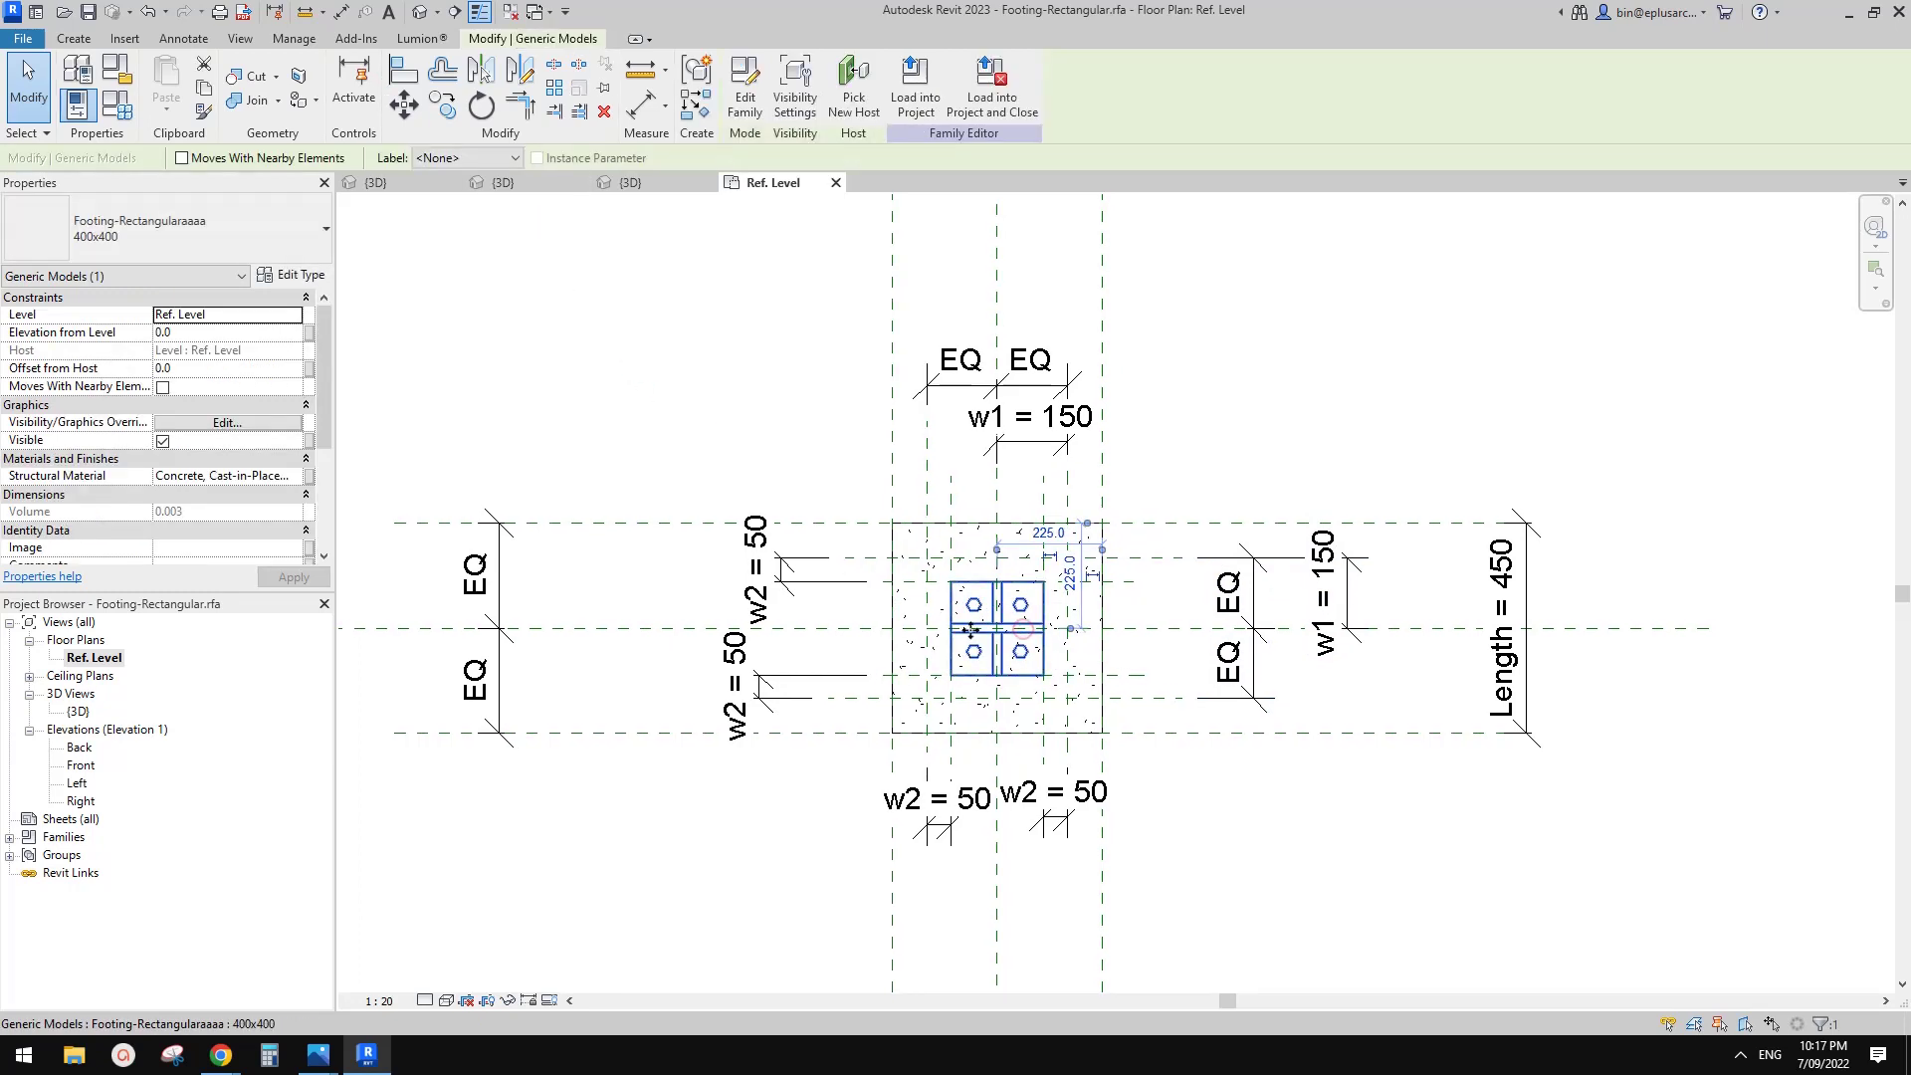
pyautogui.press('Escape')
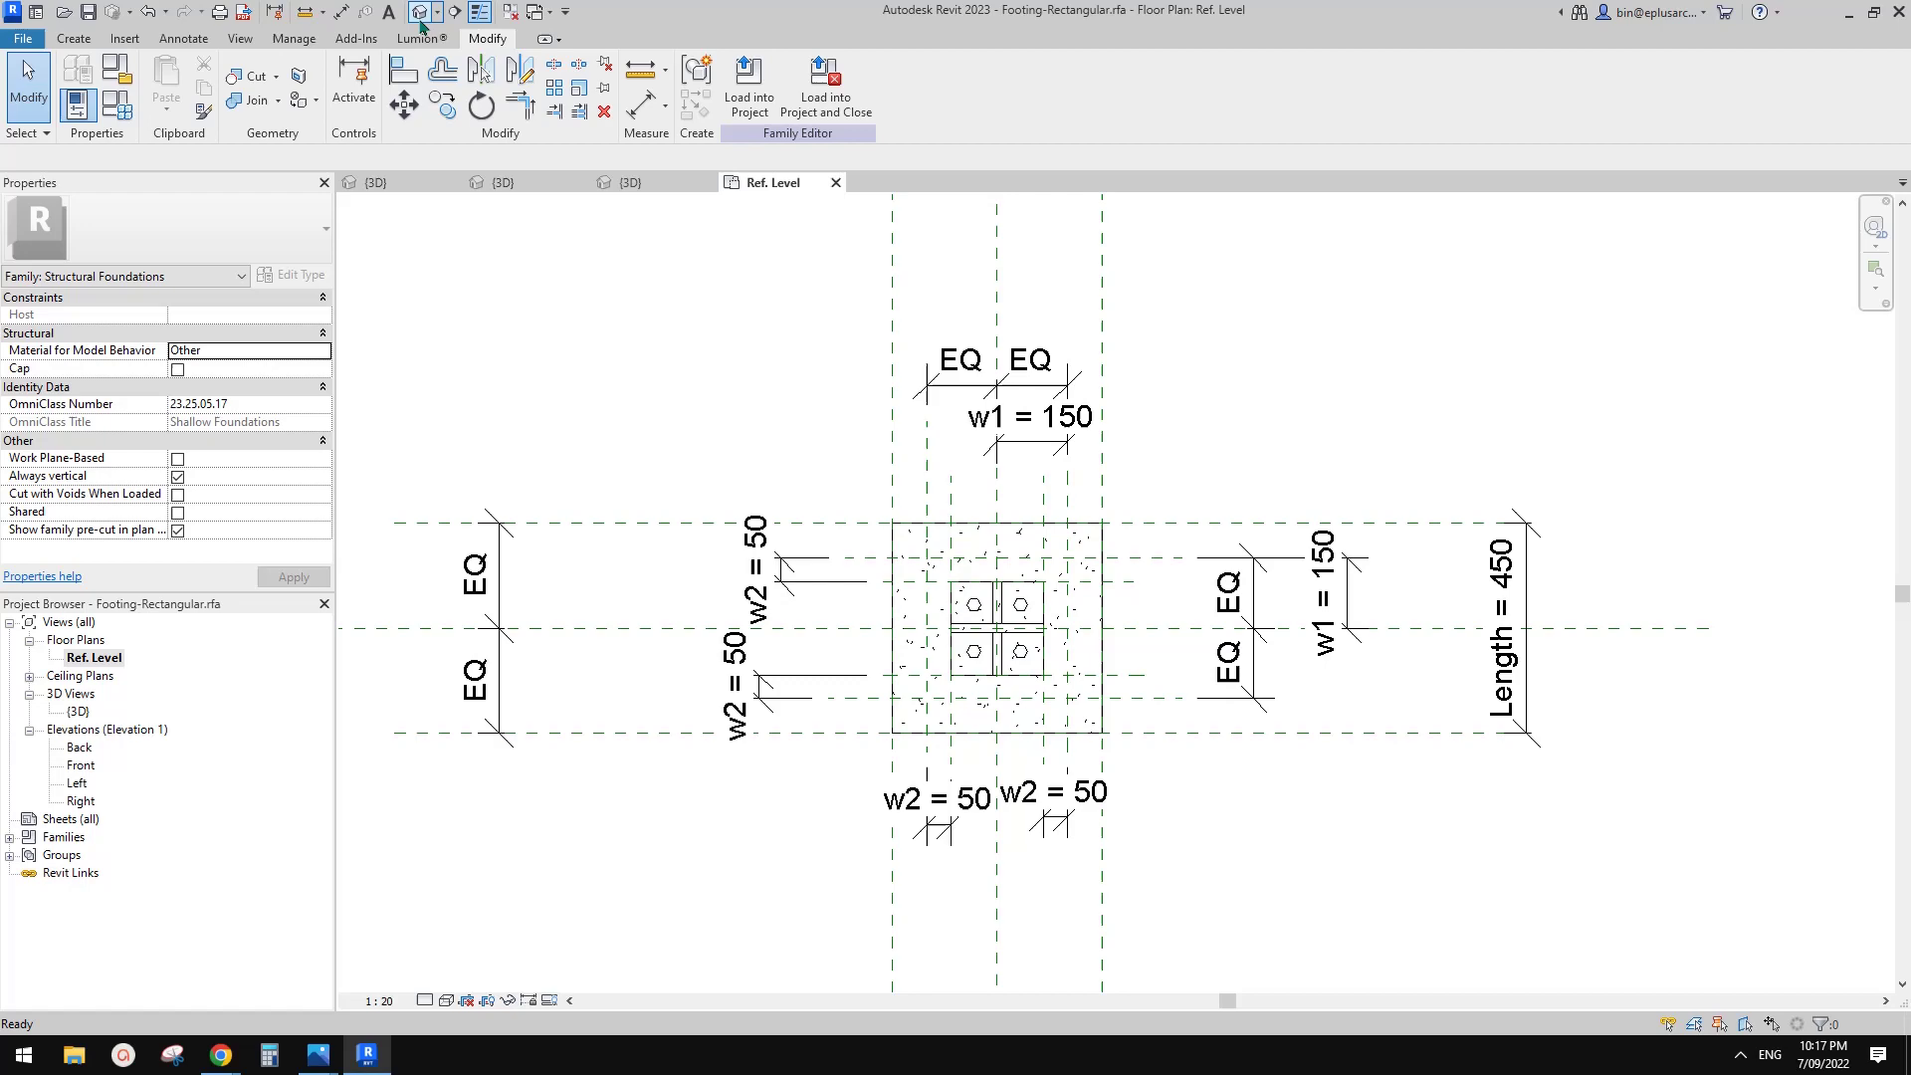
pyautogui.click(419, 12)
pyautogui.scroll(-2, 1103, 530)
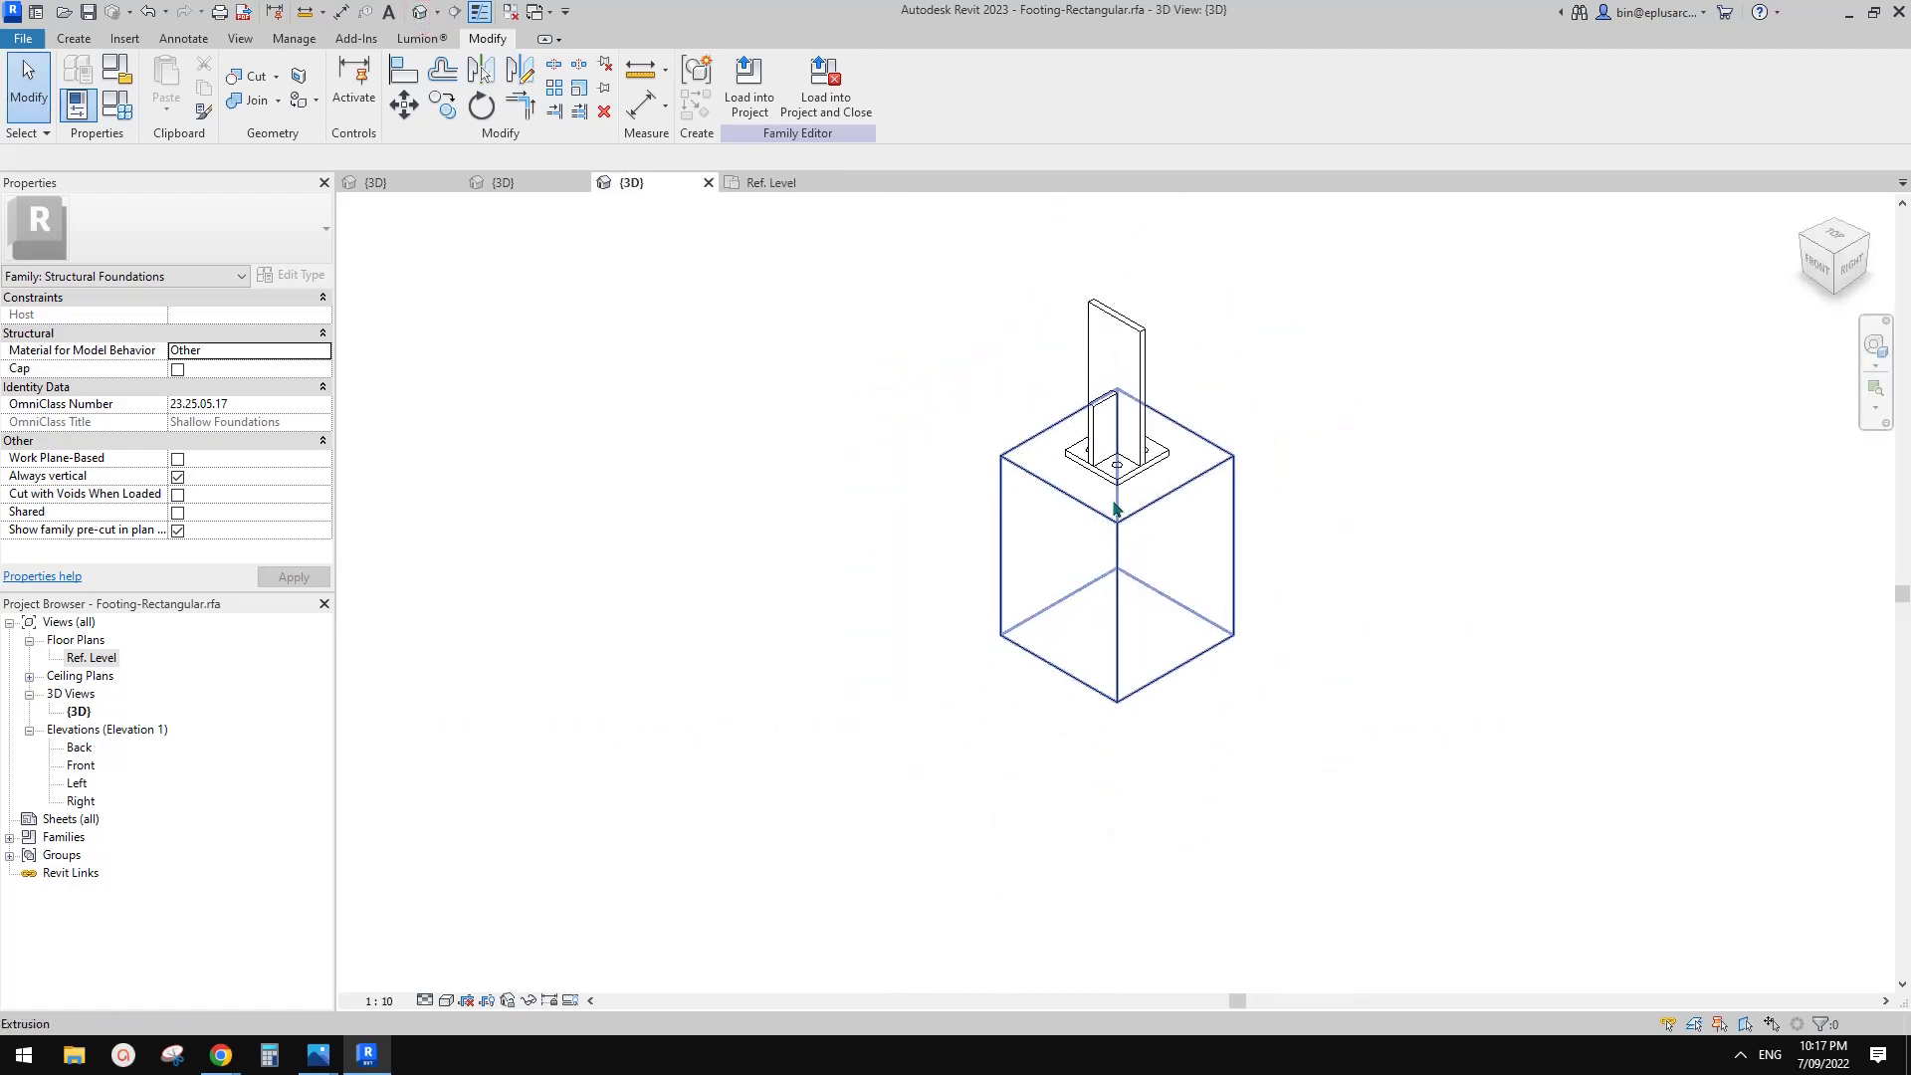
pyautogui.moveTo(1106, 527); pyautogui.dragTo(1079, 627, button='middle')
pyautogui.keyDown('shift'); pyautogui.moveTo(1079, 627); pyautogui.dragTo(1313, 518, button='middle'); pyautogui.keyUp('shift')
pyautogui.scroll(1, 1104, 597)
pyautogui.click(1095, 478)
pyautogui.press('Escape')
pyautogui.scroll(-1, 1074, 574)
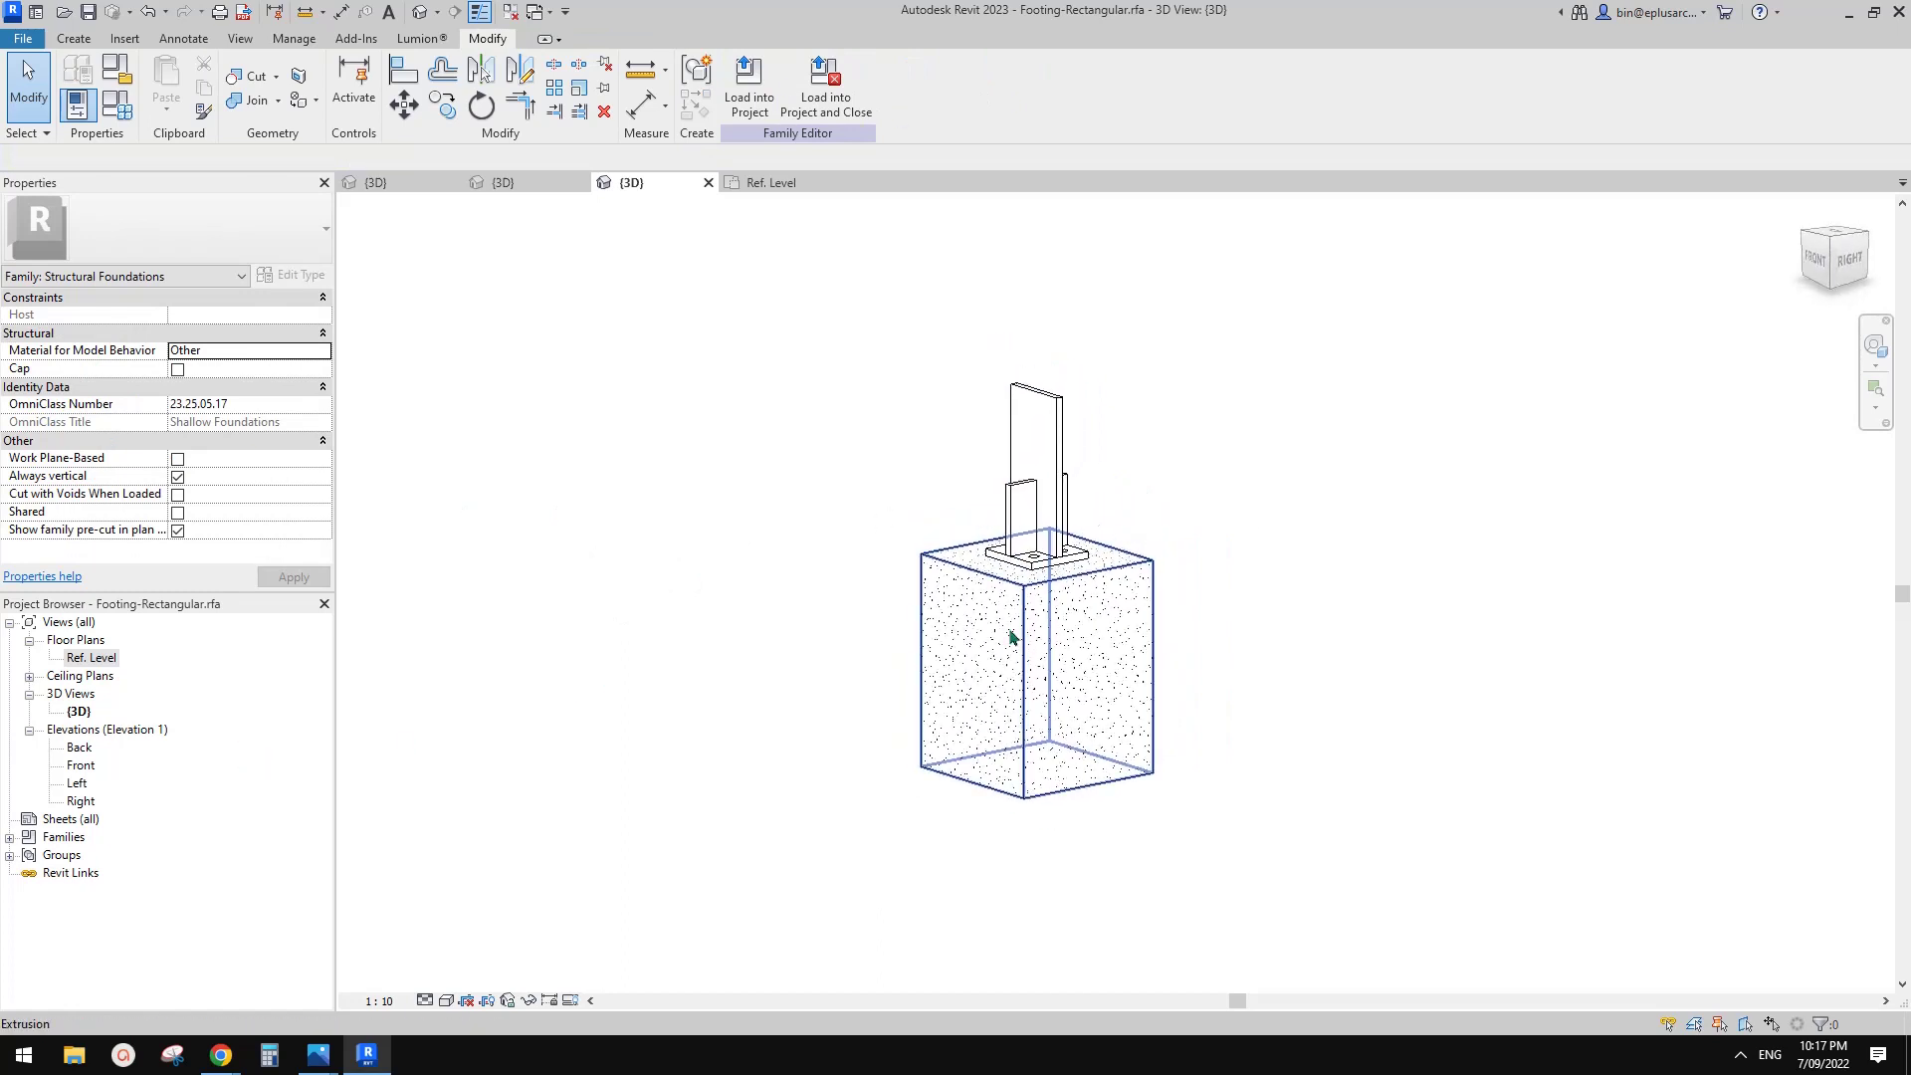
# - In the Front elevation, set the Is Reference property of the horizontal reference plane 220 mm above Ref. Level to Top
pyautogui.doubleClick(80, 765)
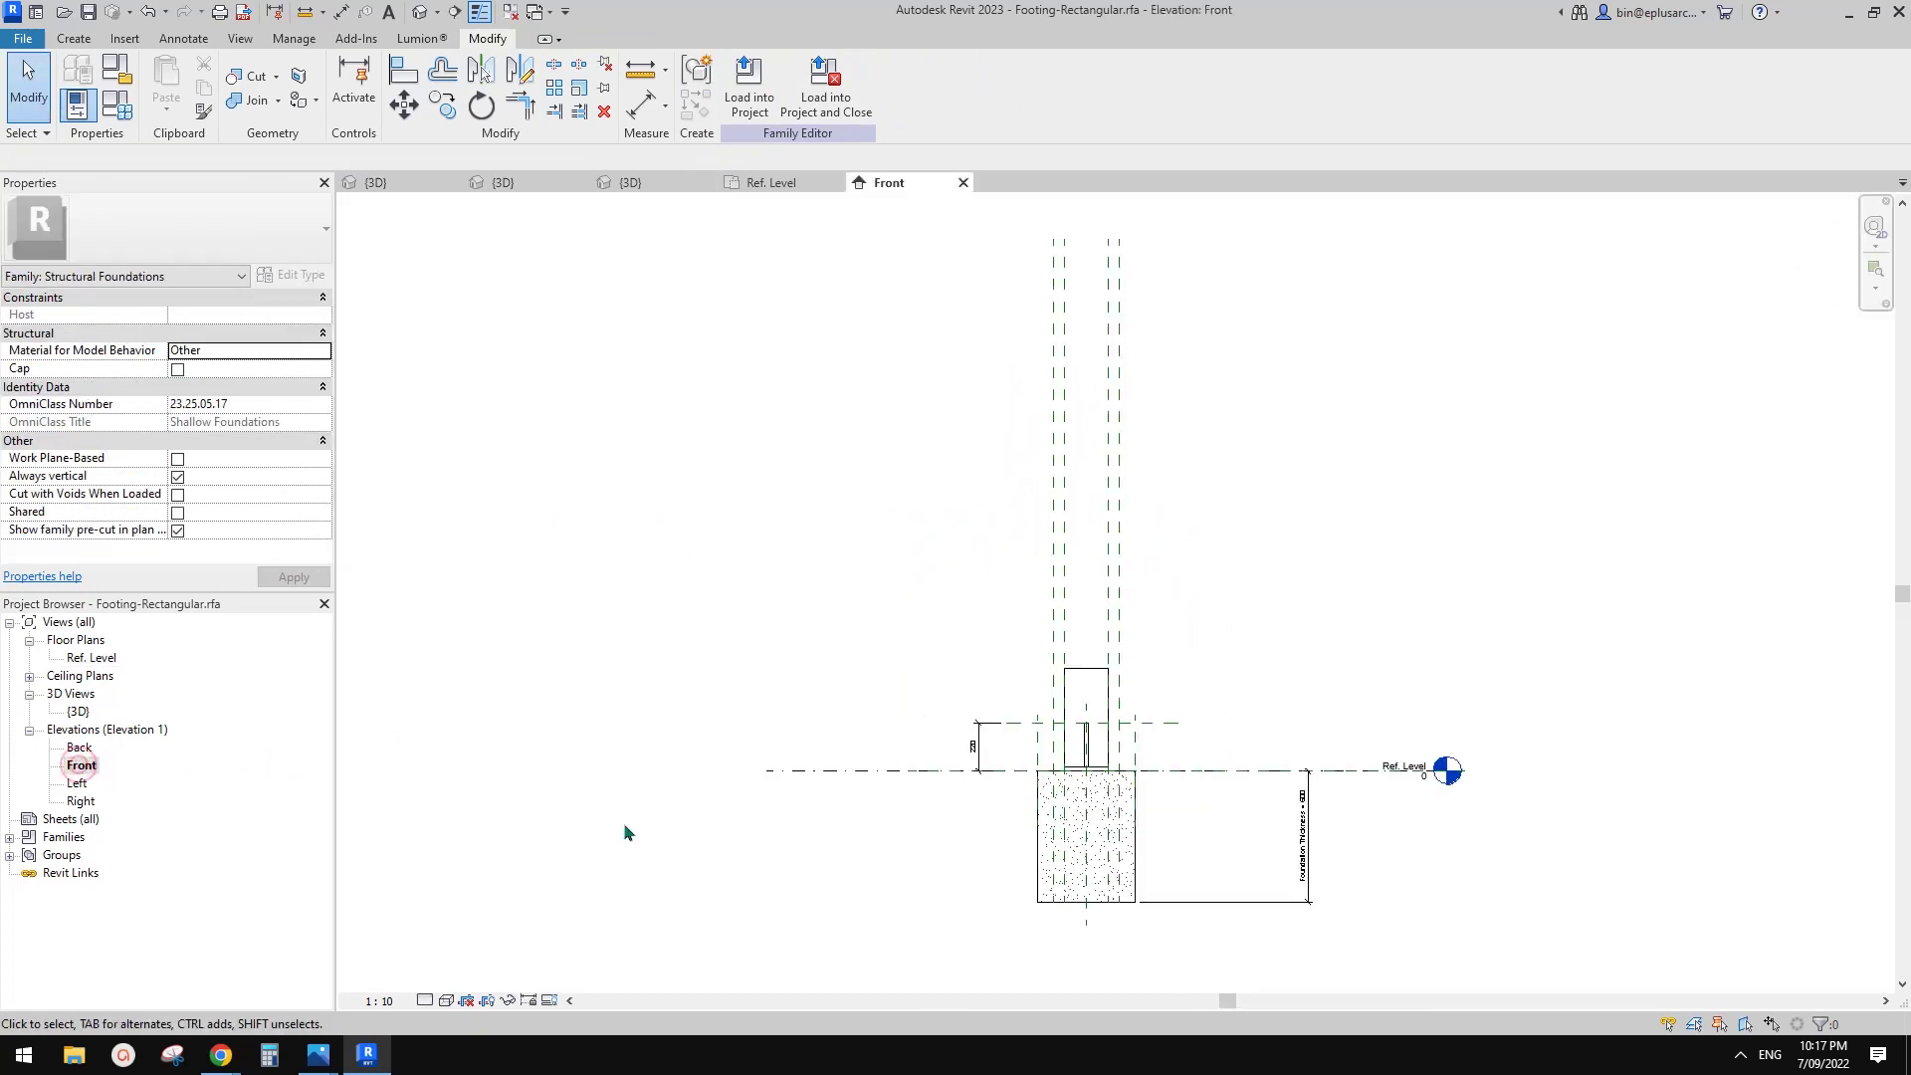
pyautogui.scroll(5, 1100, 696)
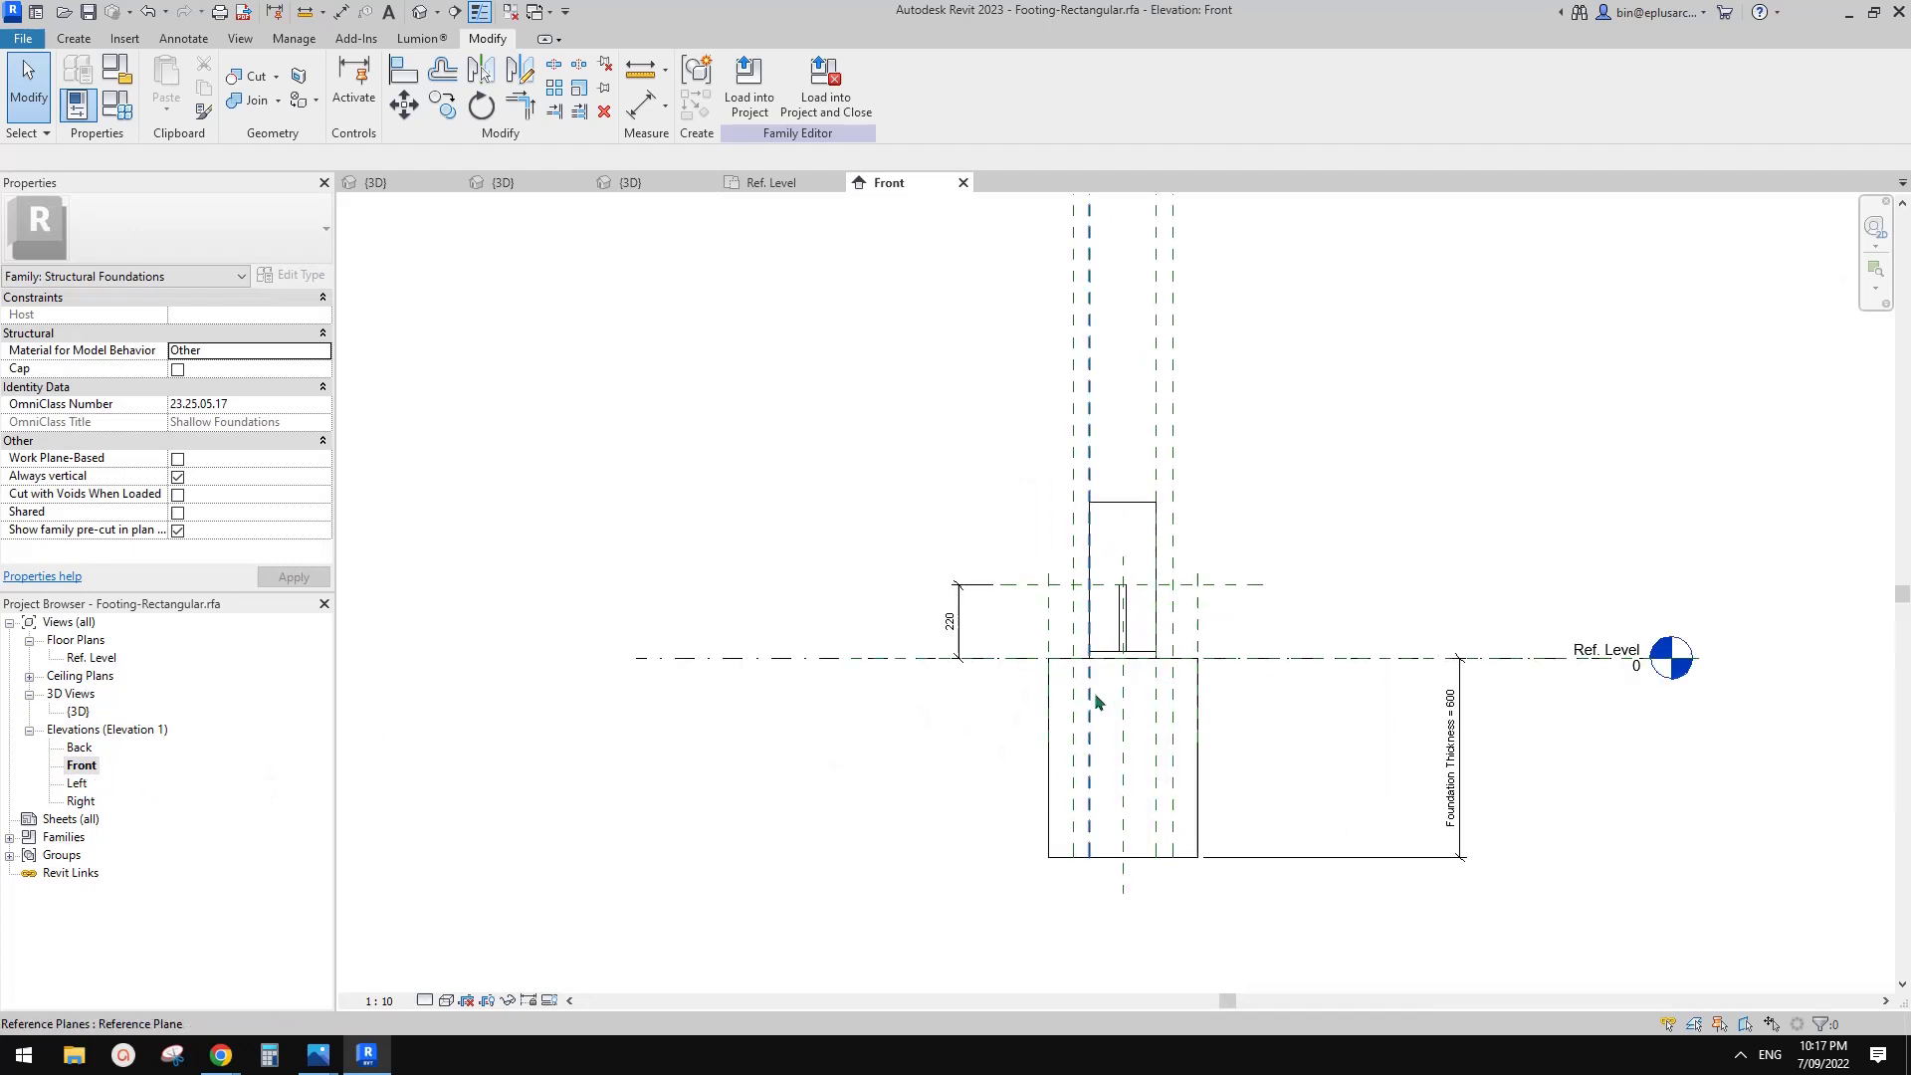
pyautogui.scroll(1, 1159, 633)
pyautogui.click(1335, 554)
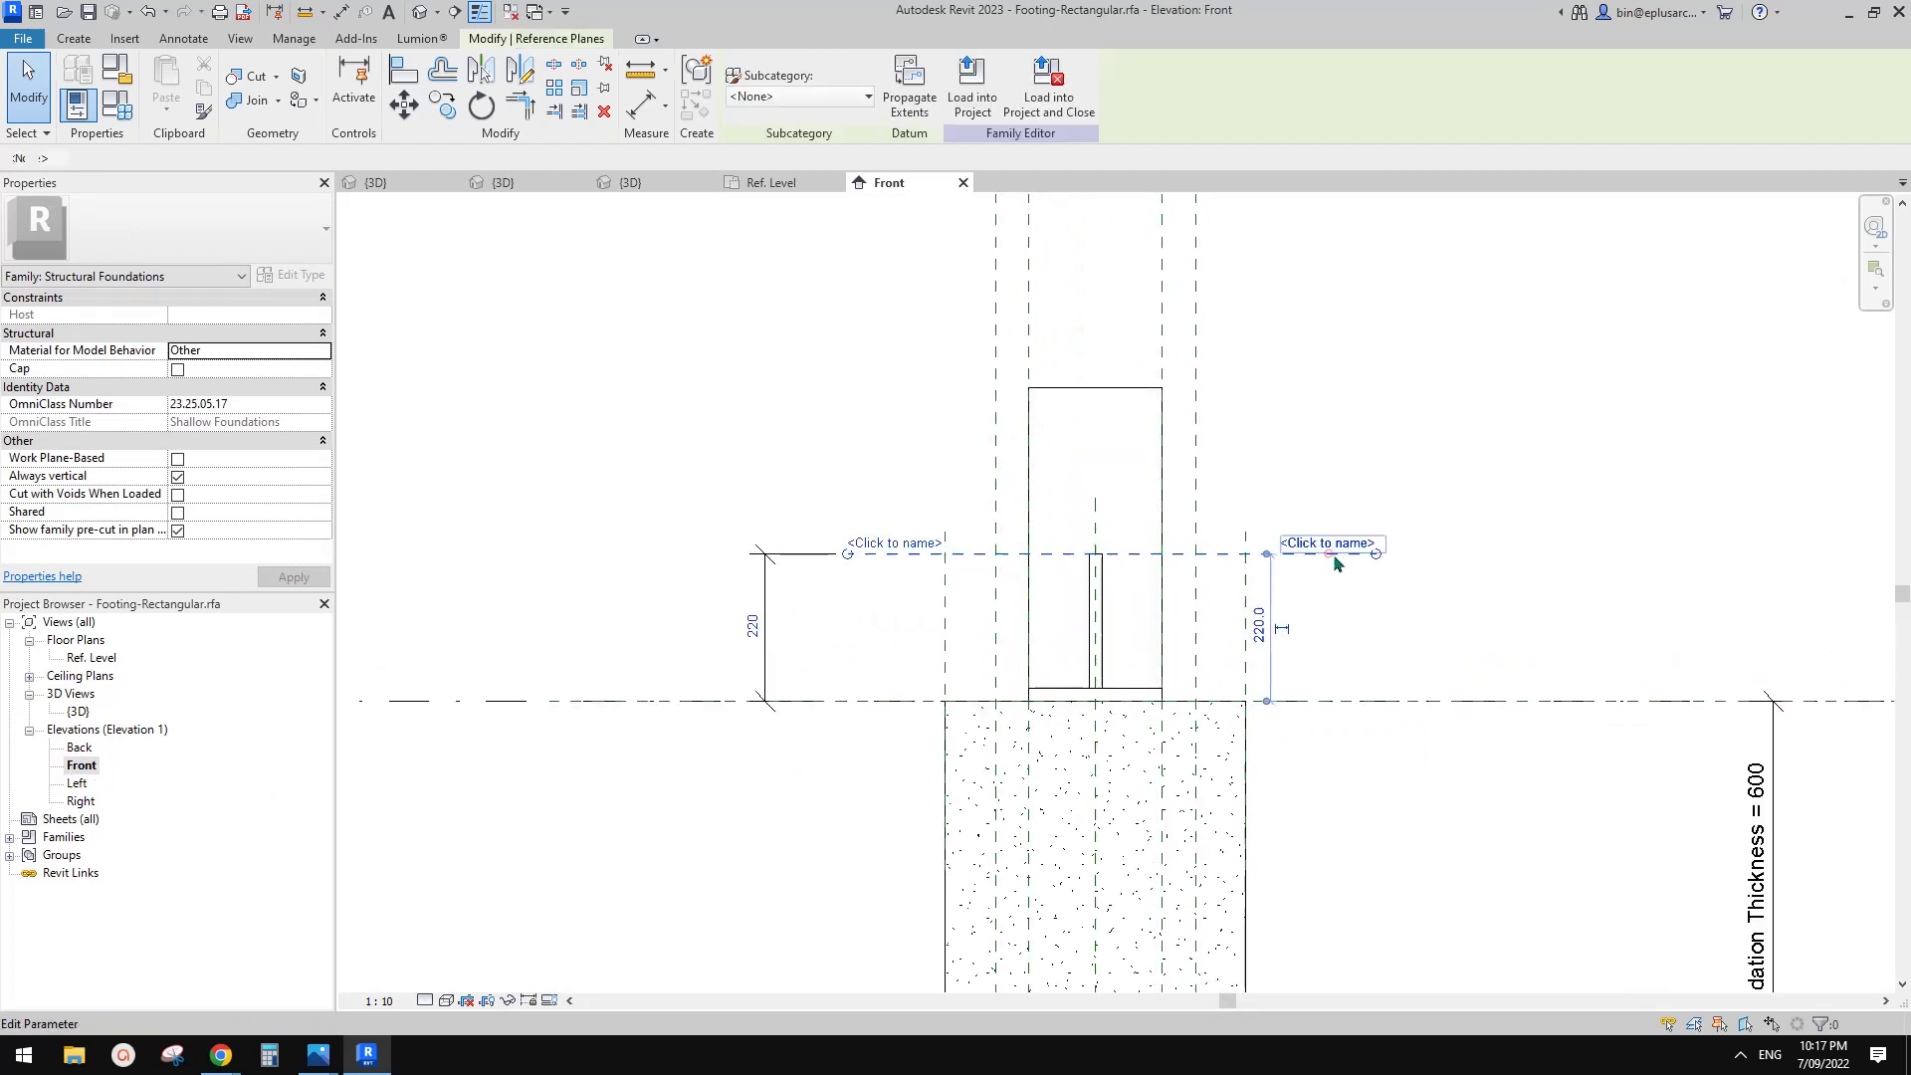
pyautogui.moveTo(1205, 503); pyautogui.dragTo(1207, 516, button='middle')
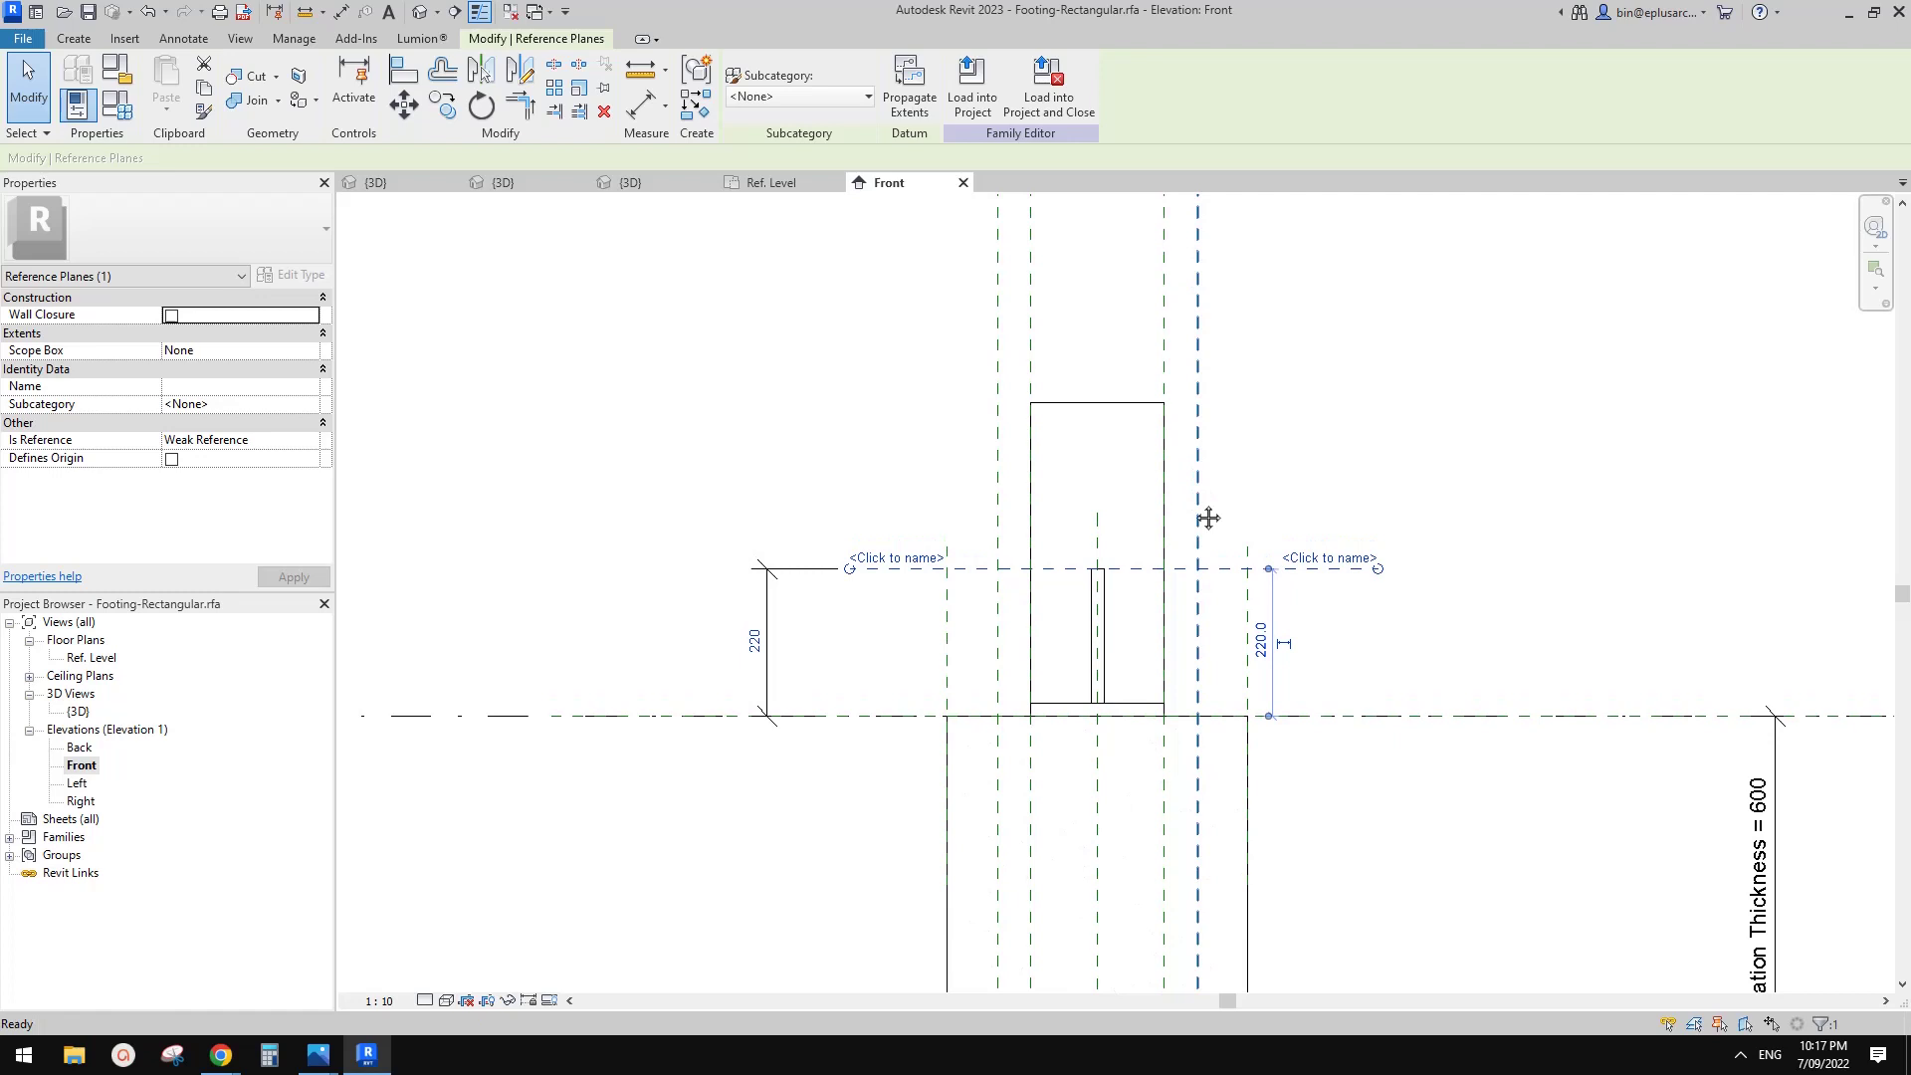
pyautogui.scroll(-1, 1293, 572)
pyautogui.click(1316, 577)
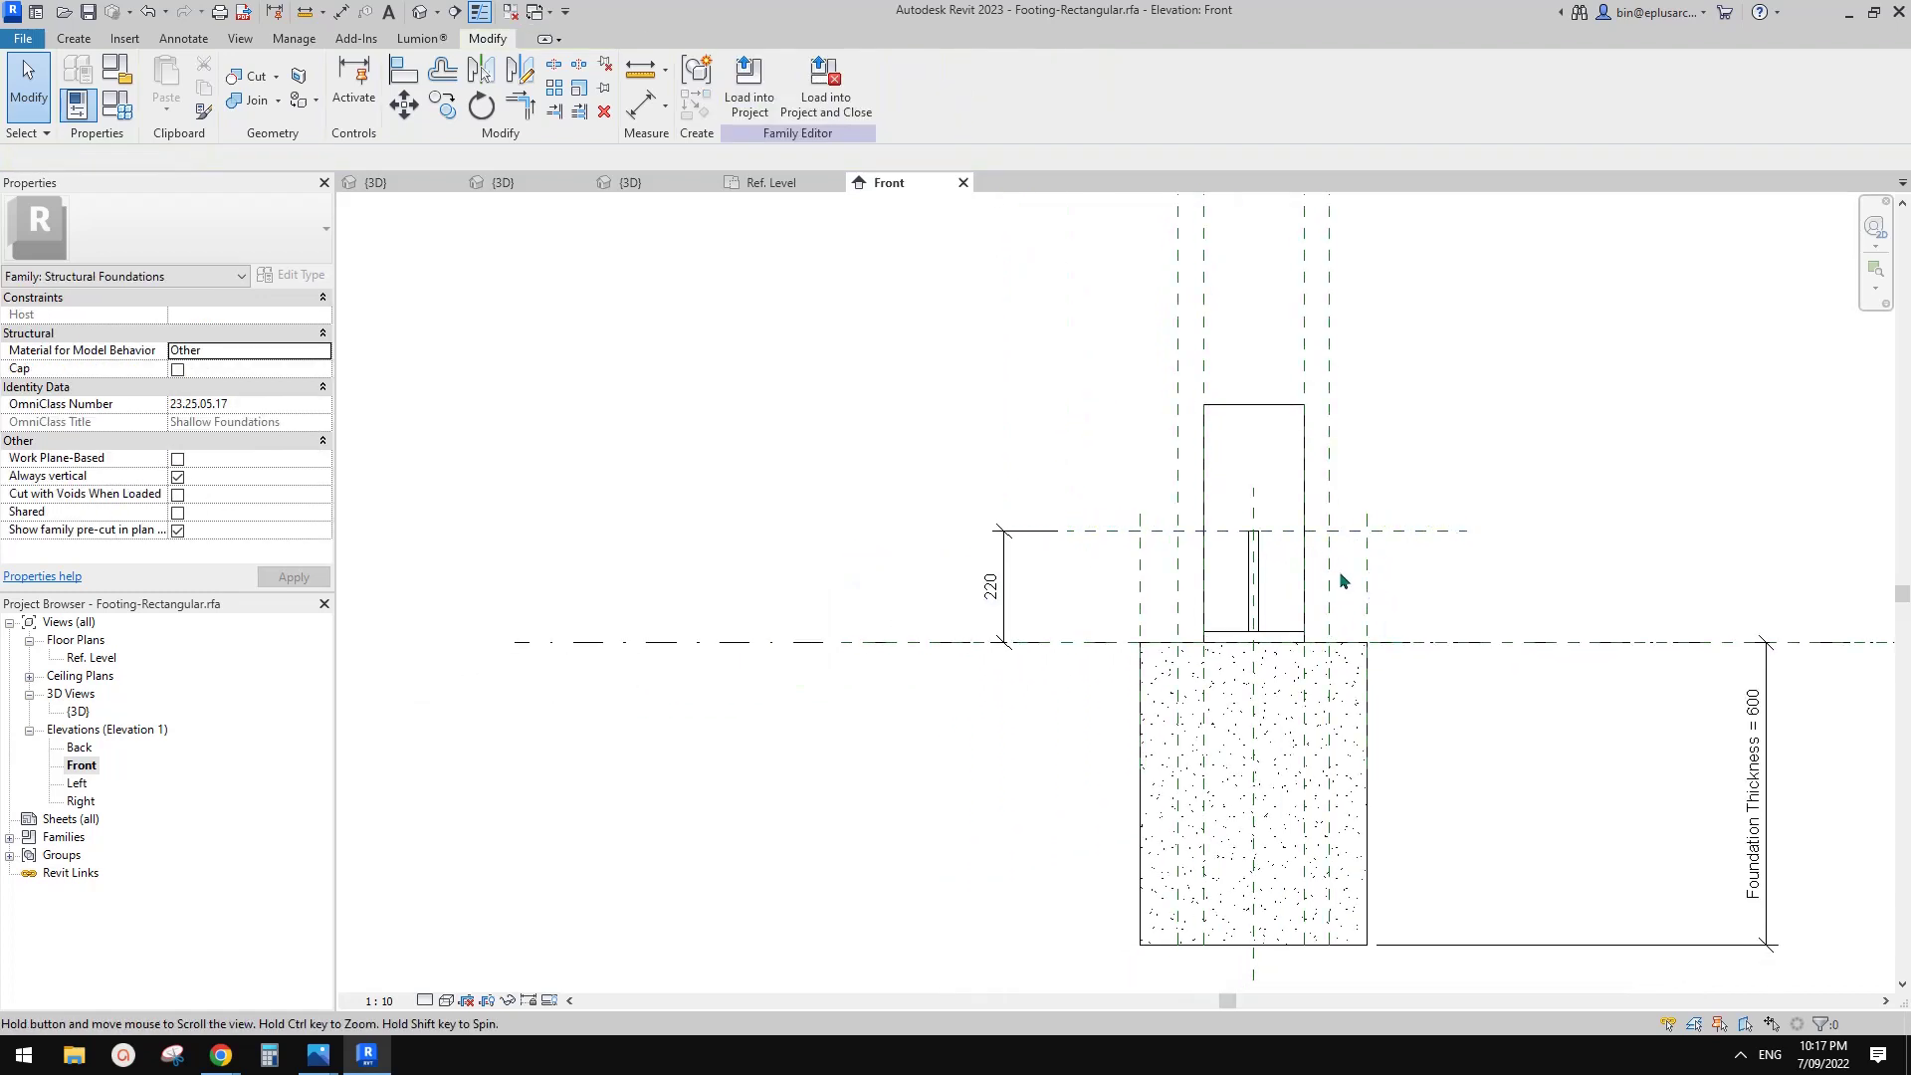
pyautogui.click(1363, 533)
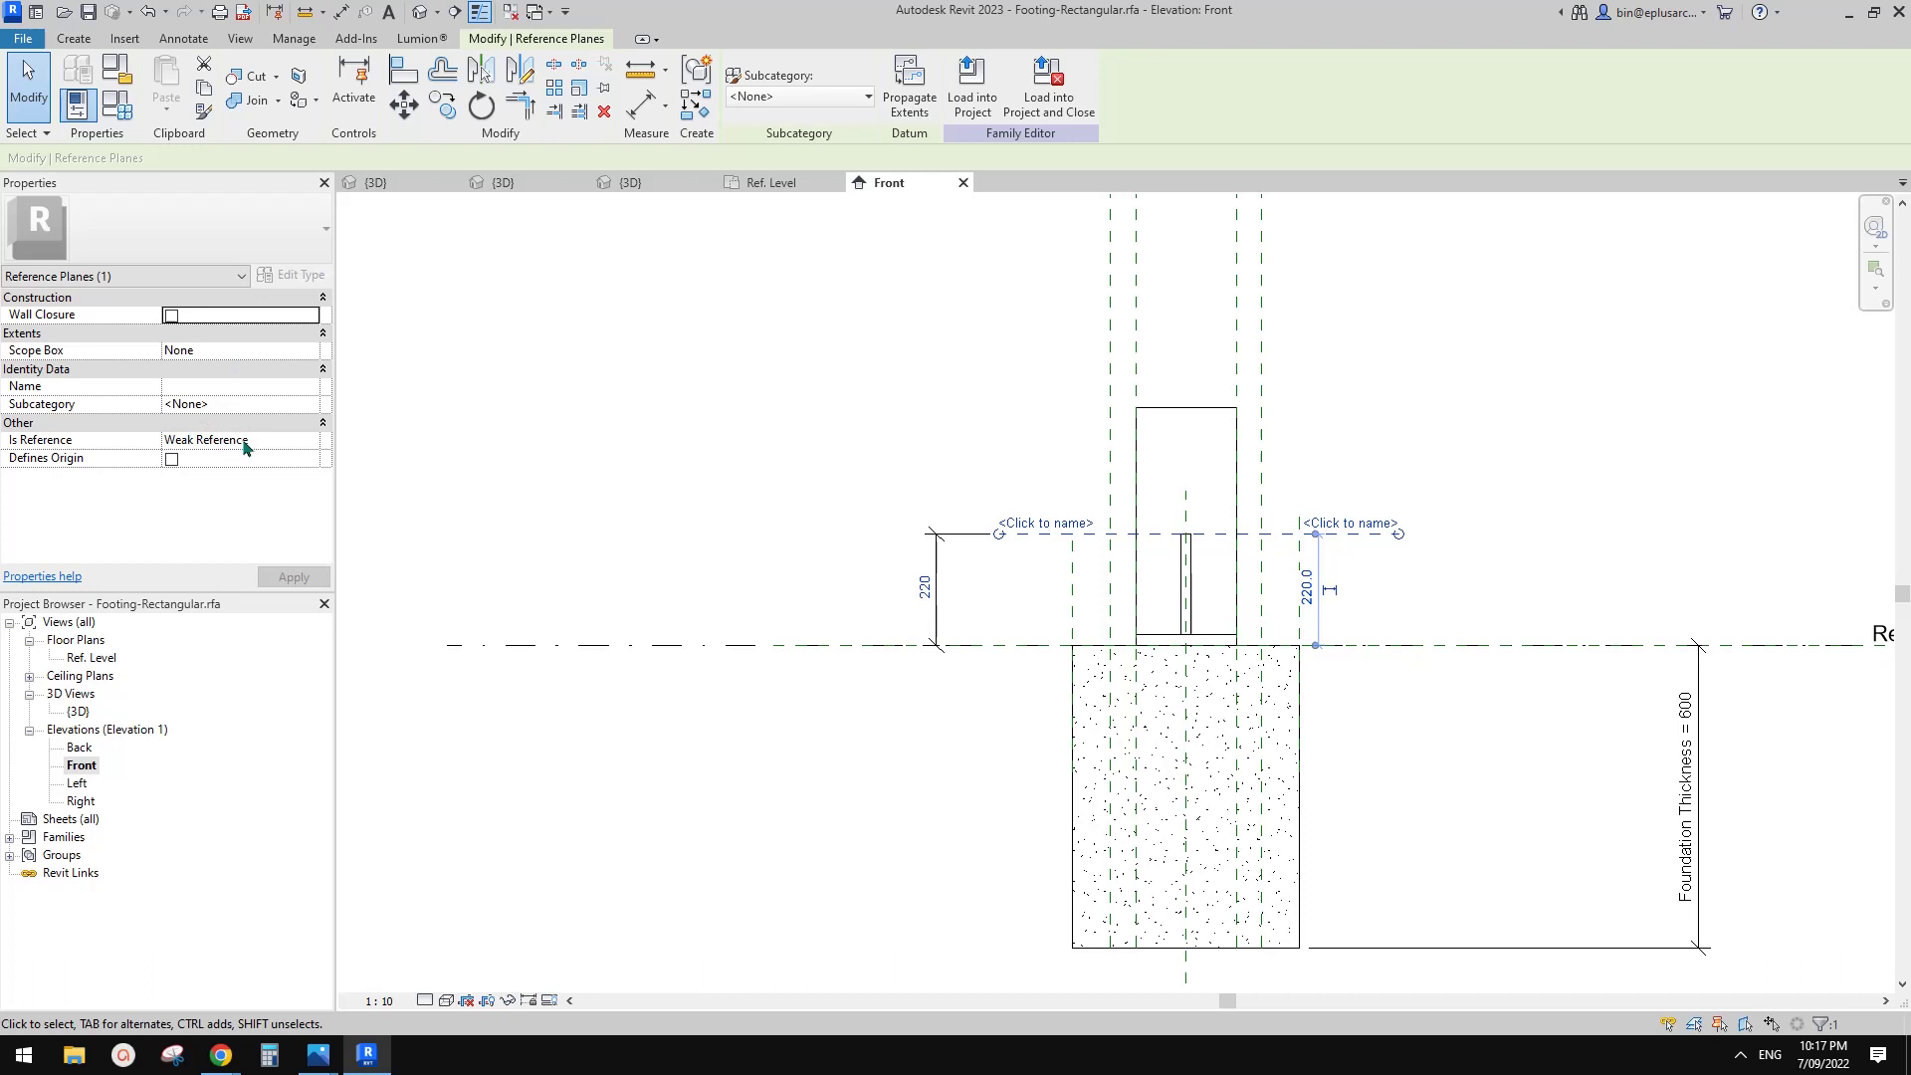
pyautogui.click(299, 439)
pyautogui.click(310, 439)
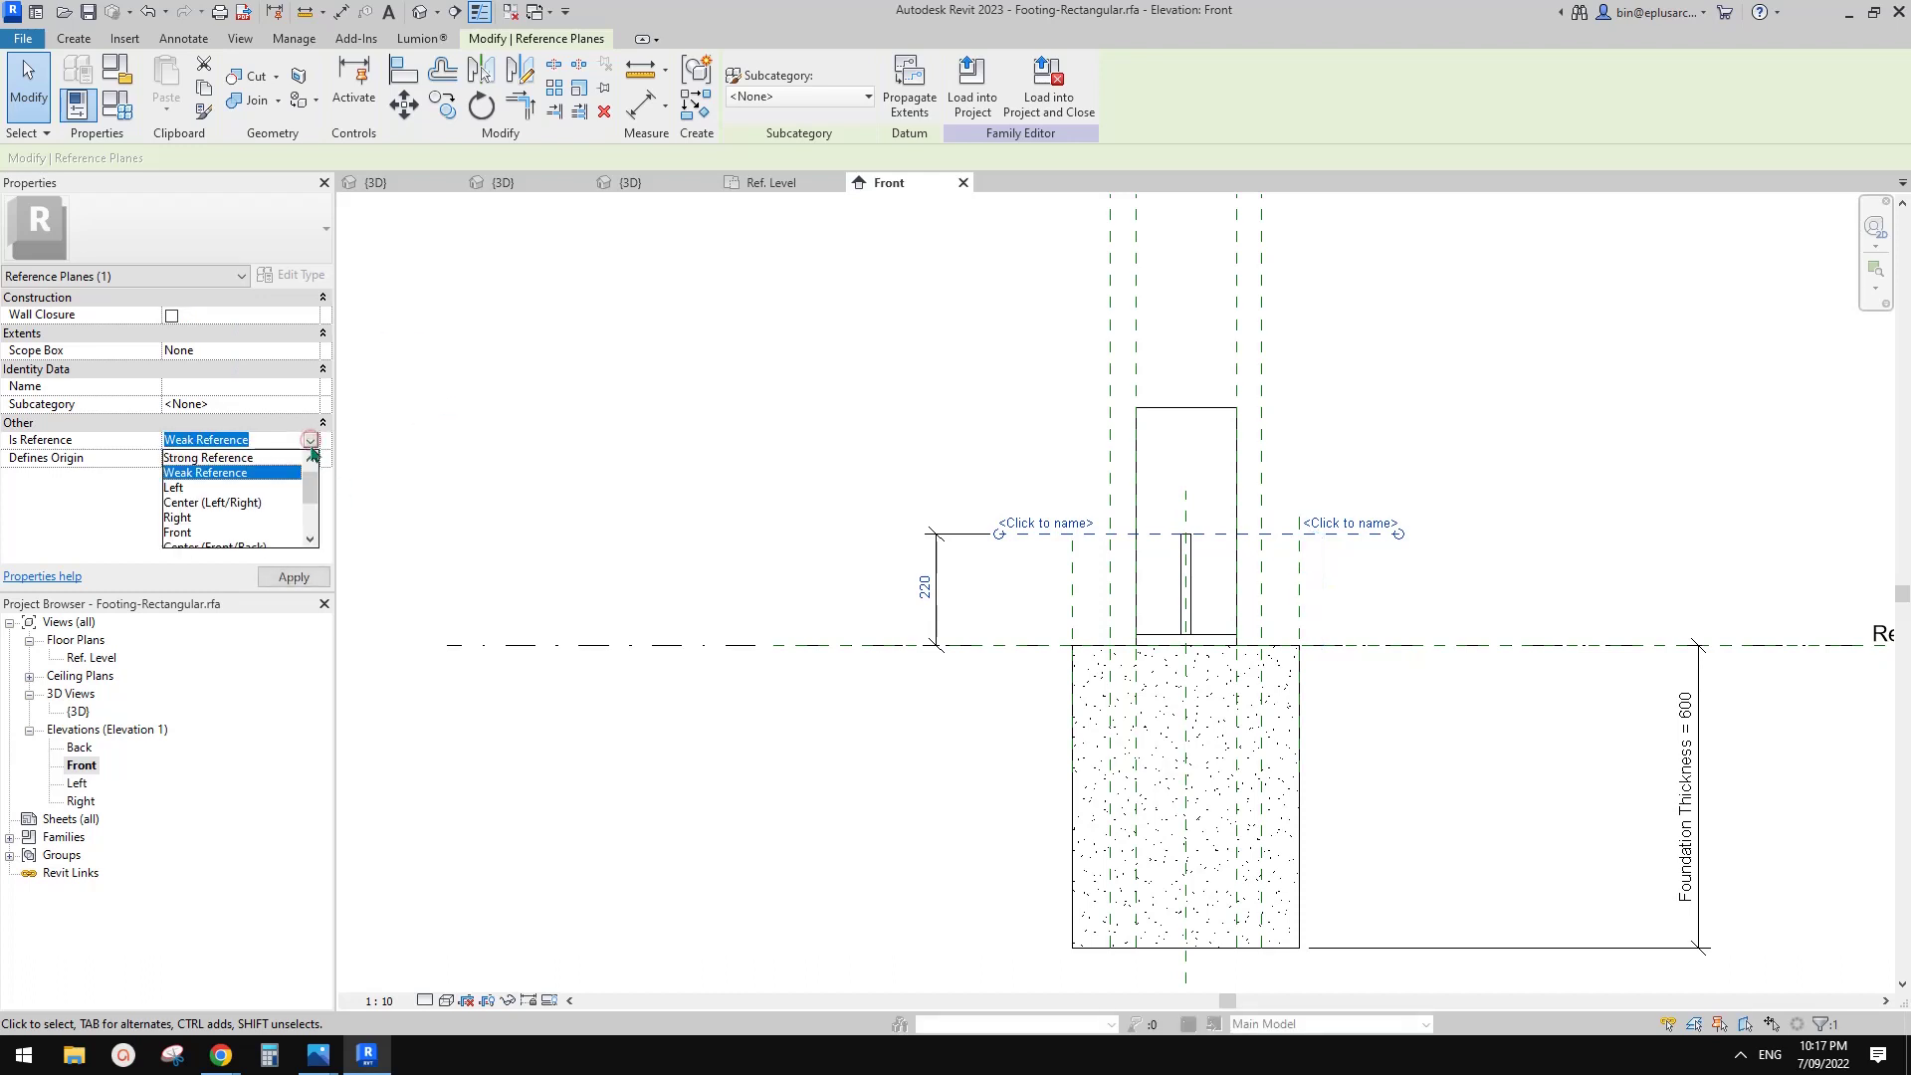
pyautogui.moveTo(312, 470); pyautogui.dragTo(314, 526)
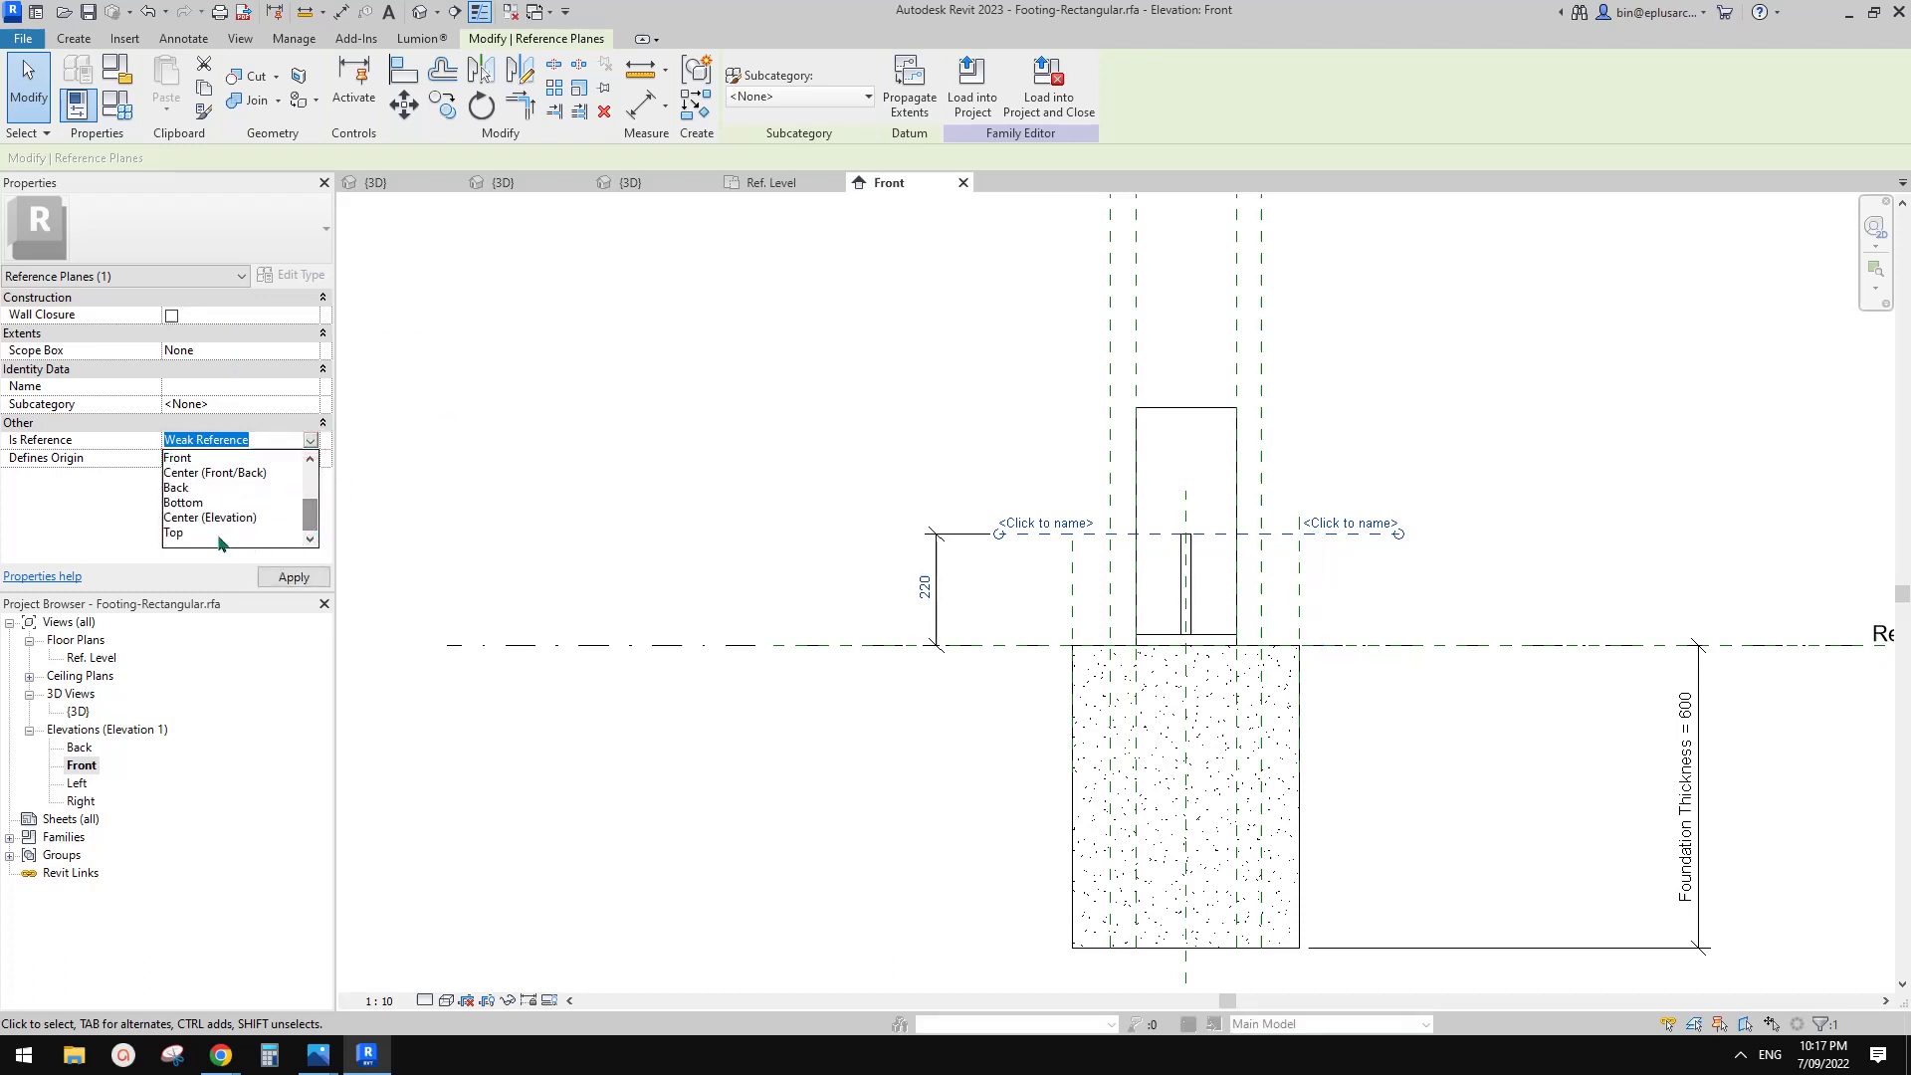
pyautogui.click(184, 535)
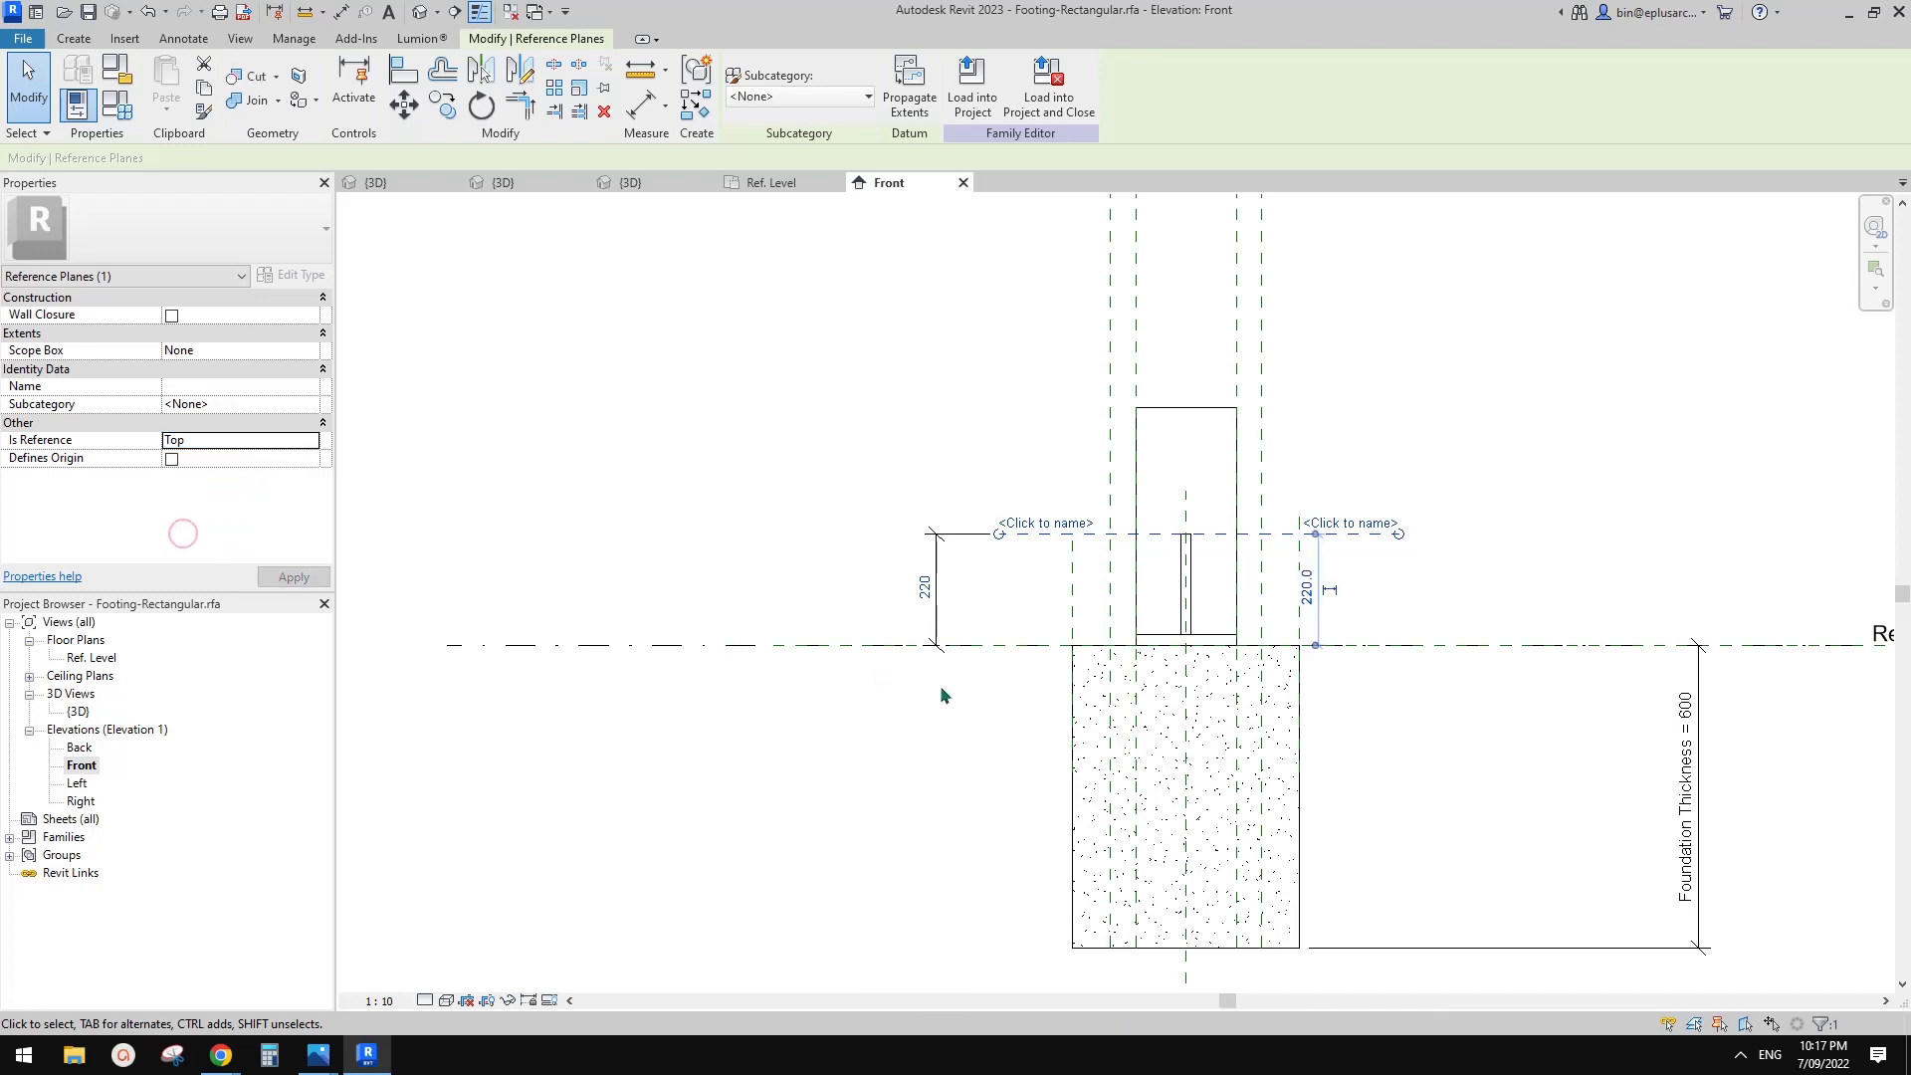
pyautogui.click(1572, 690)
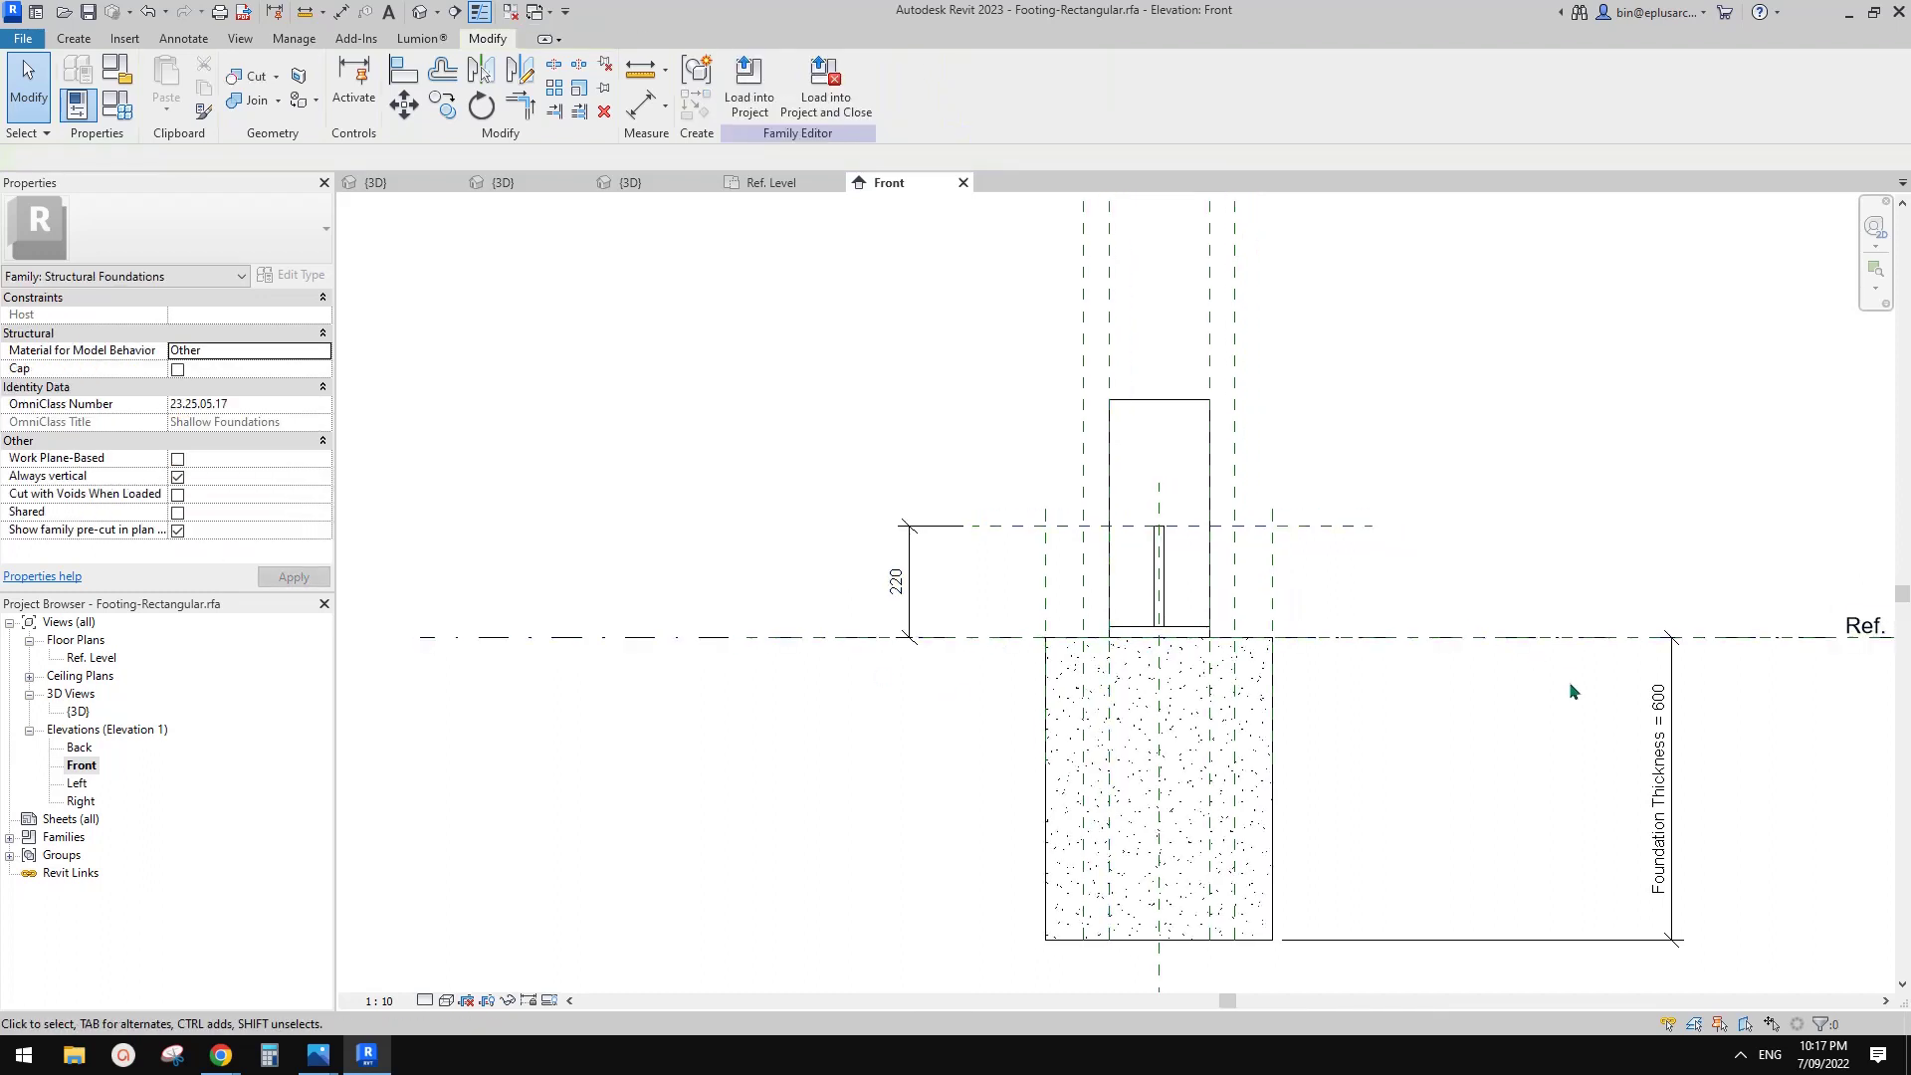
# - Load the edited footing family into 20220905 PART 2.rvt, overwriting the existing version
pyautogui.scroll(-1, 1135, 723)
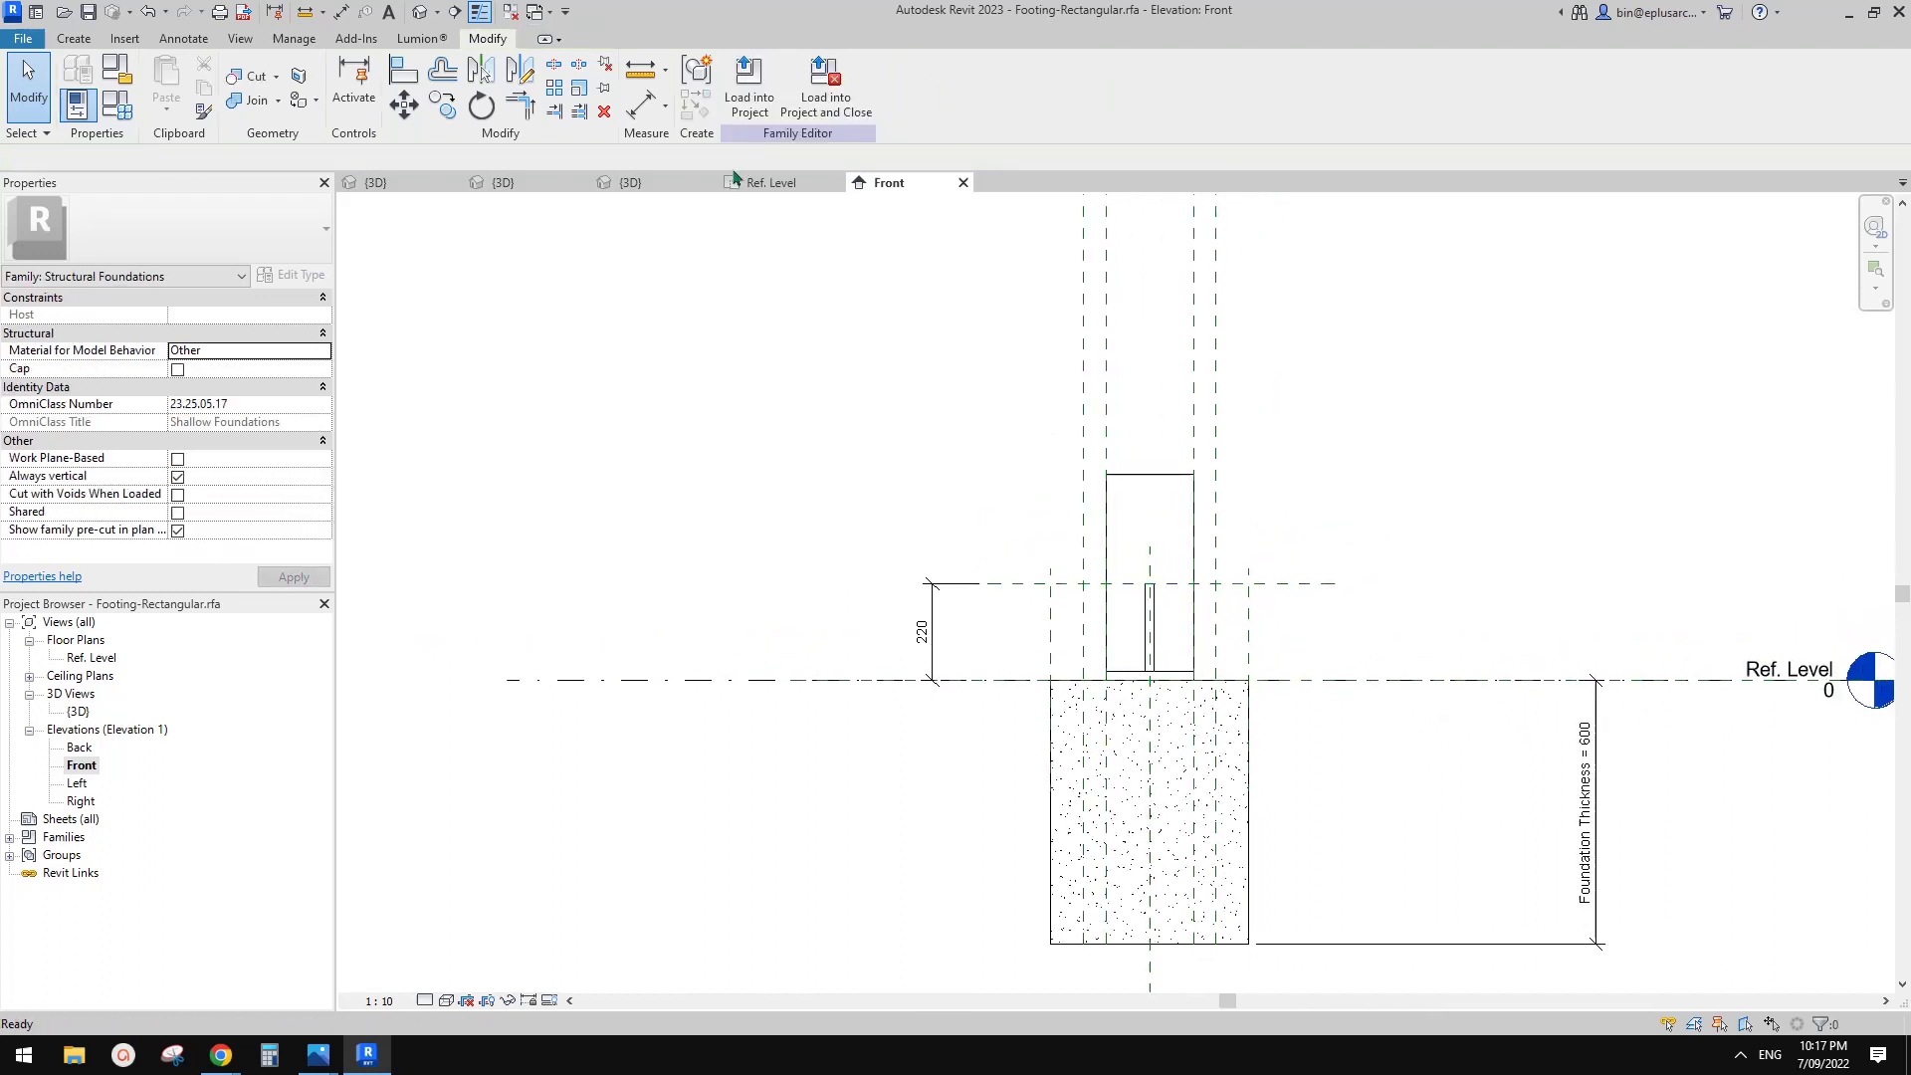
pyautogui.click(747, 97)
pyautogui.click(749, 99)
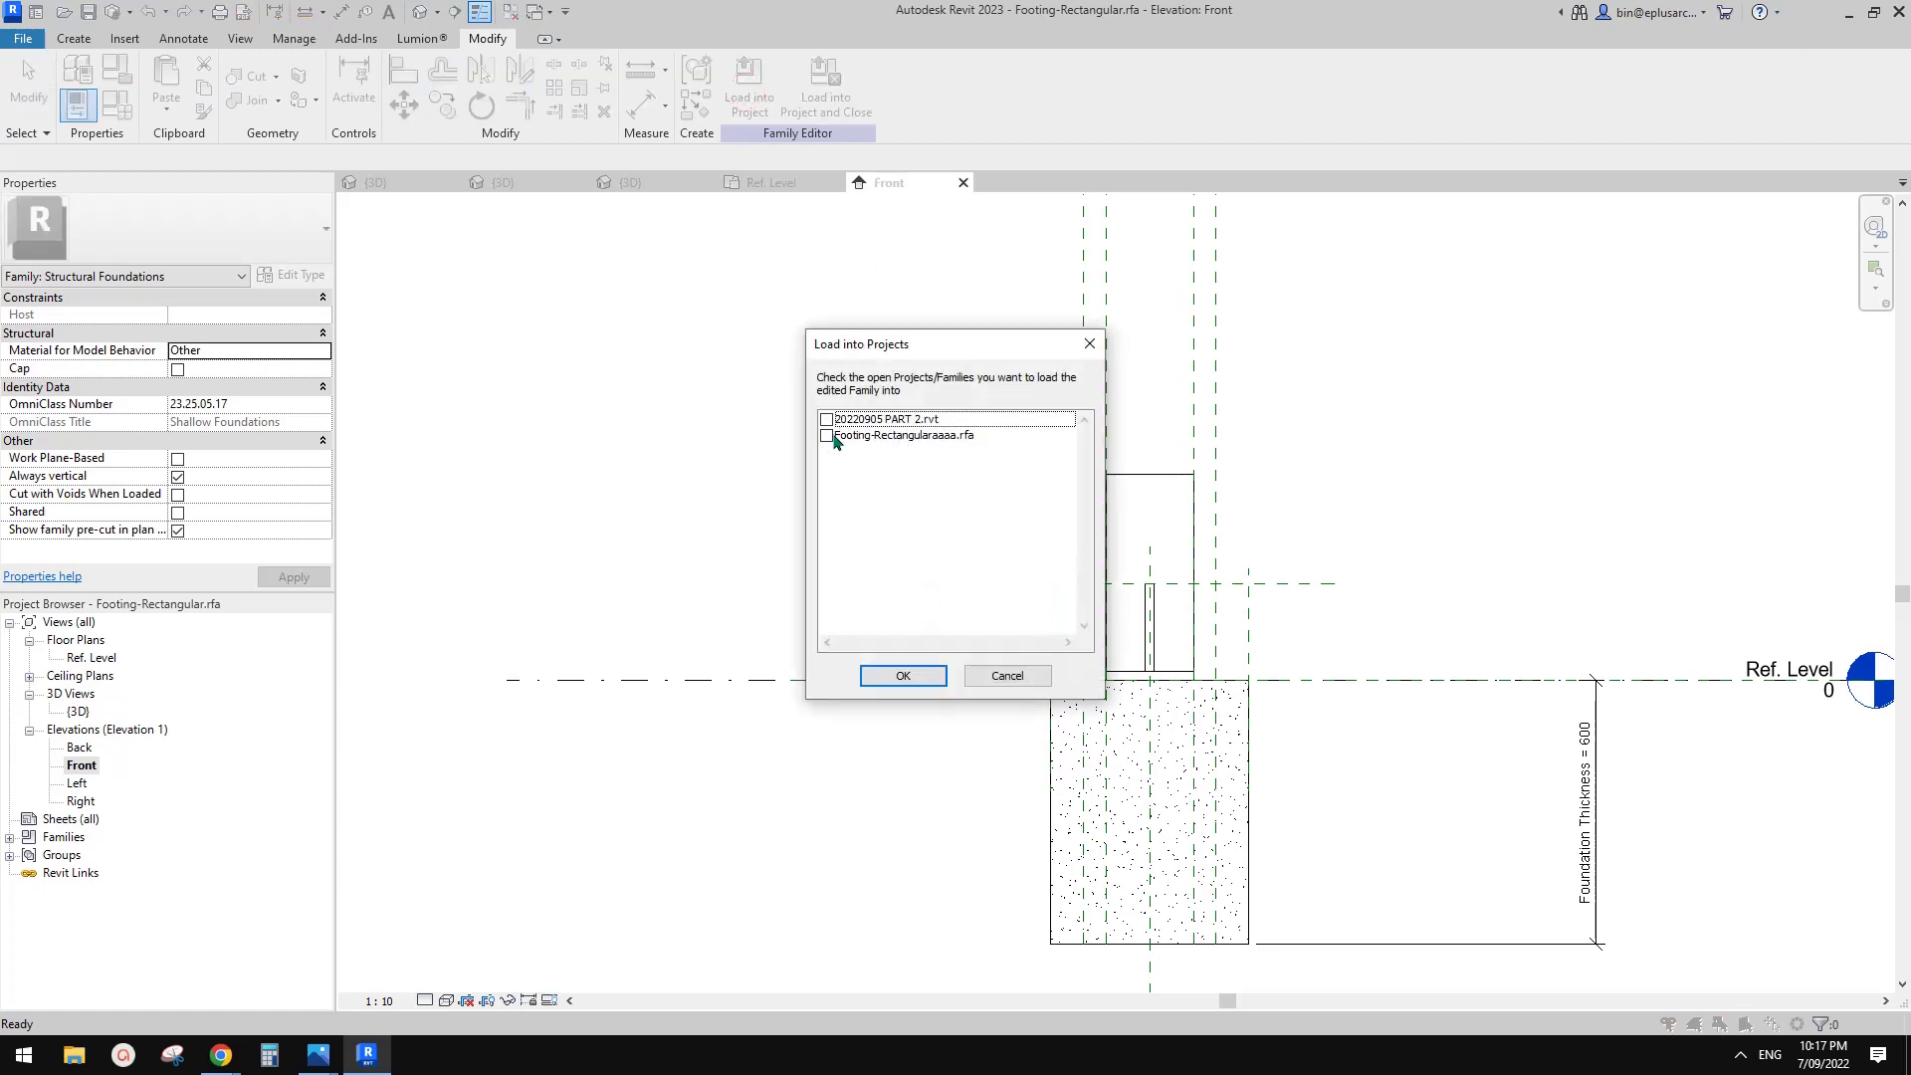
pyautogui.click(826, 419)
pyautogui.click(903, 676)
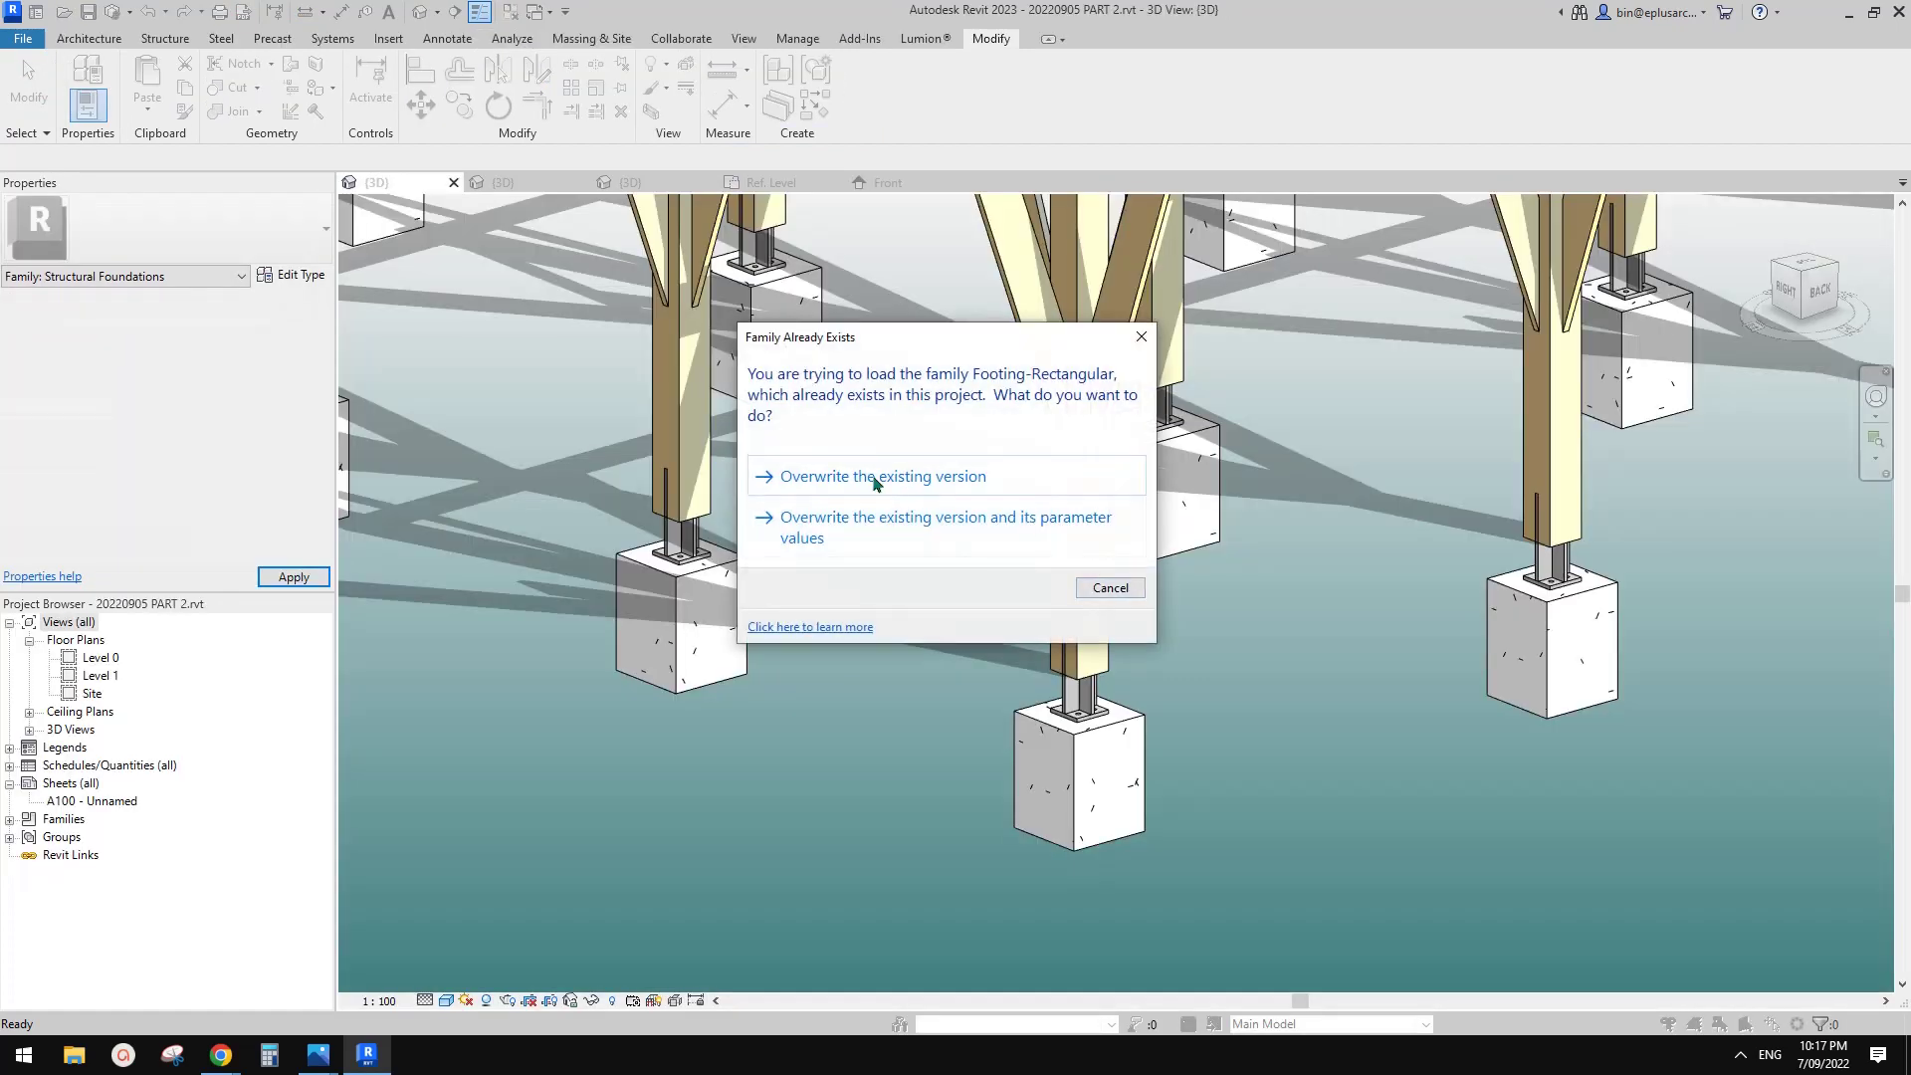
pyautogui.click(875, 478)
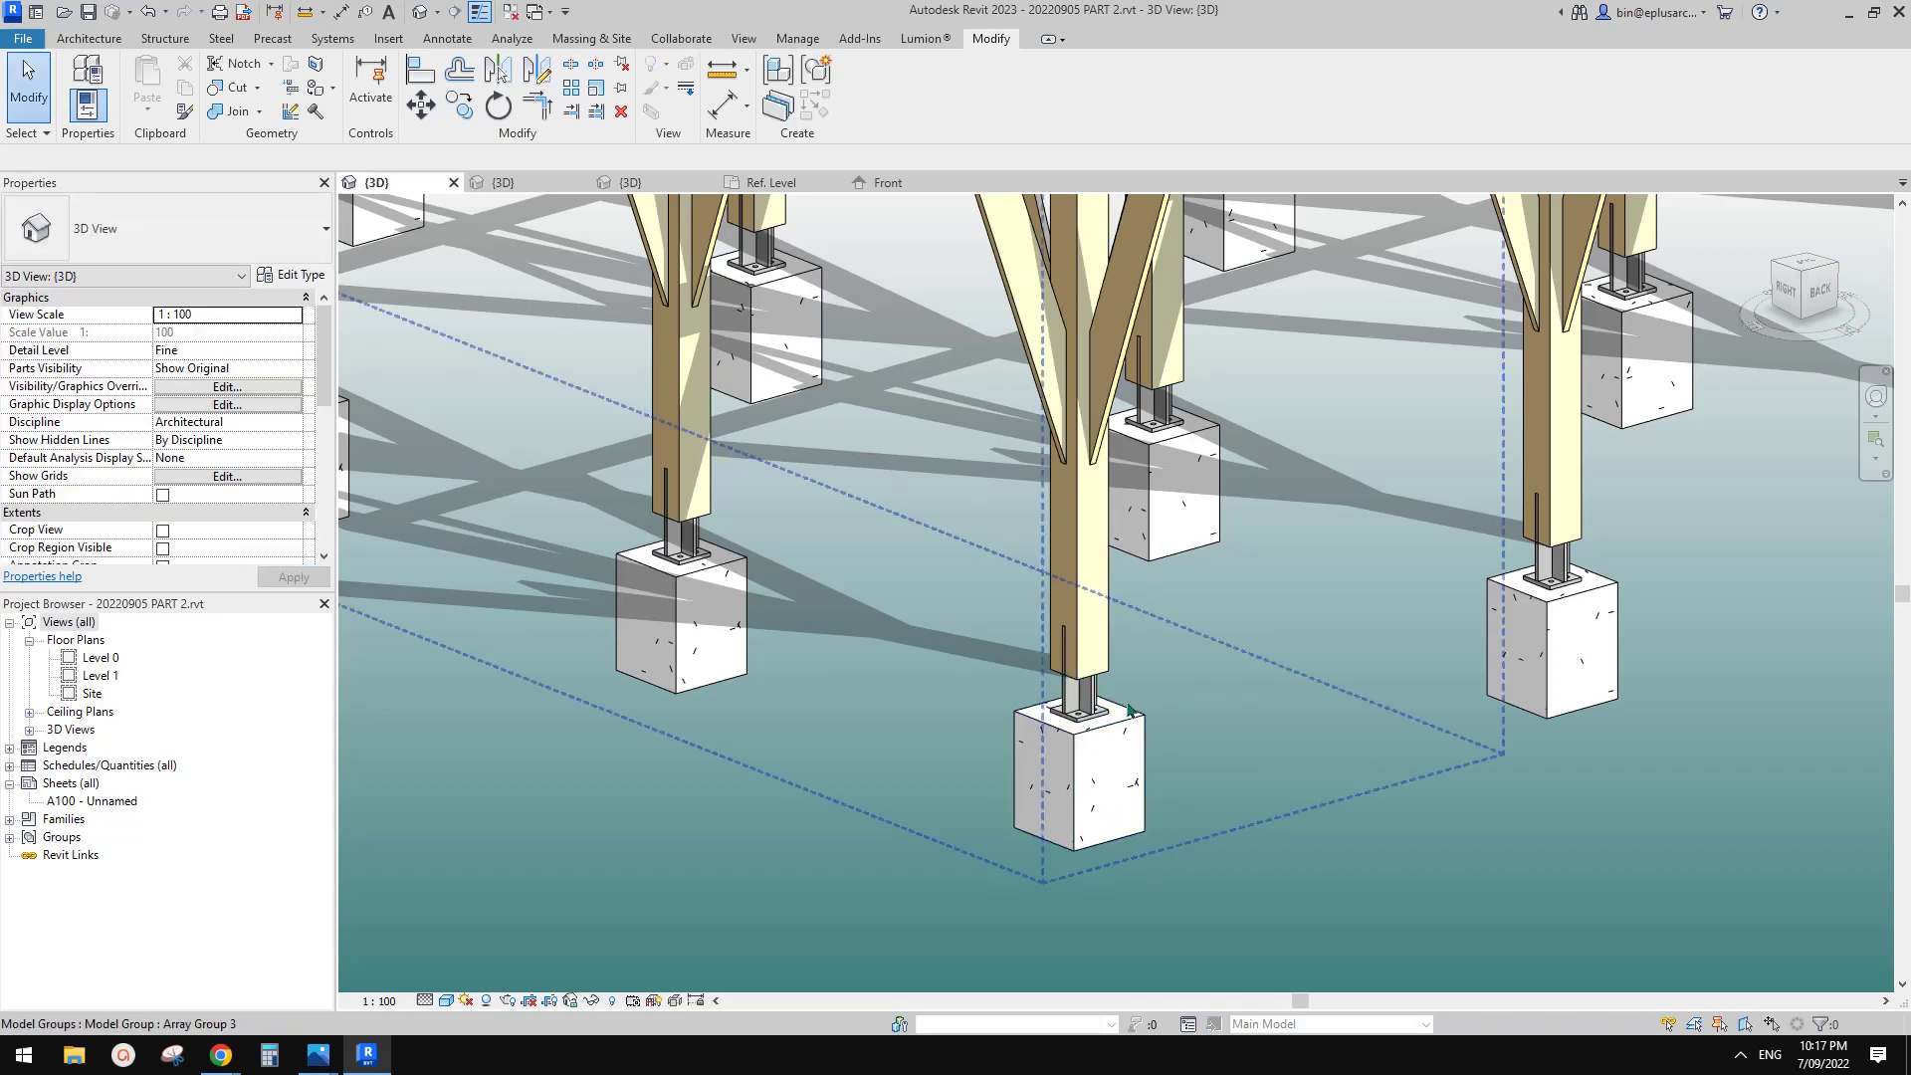
# - Open Array Group 3 at the corner column for editing, then its nested Array Group 2
pyautogui.scroll(-1, 1199, 728)
pyautogui.moveTo(1569, 870); pyautogui.dragTo(1286, 805, button='middle')
pyautogui.scroll(2, 834, 633)
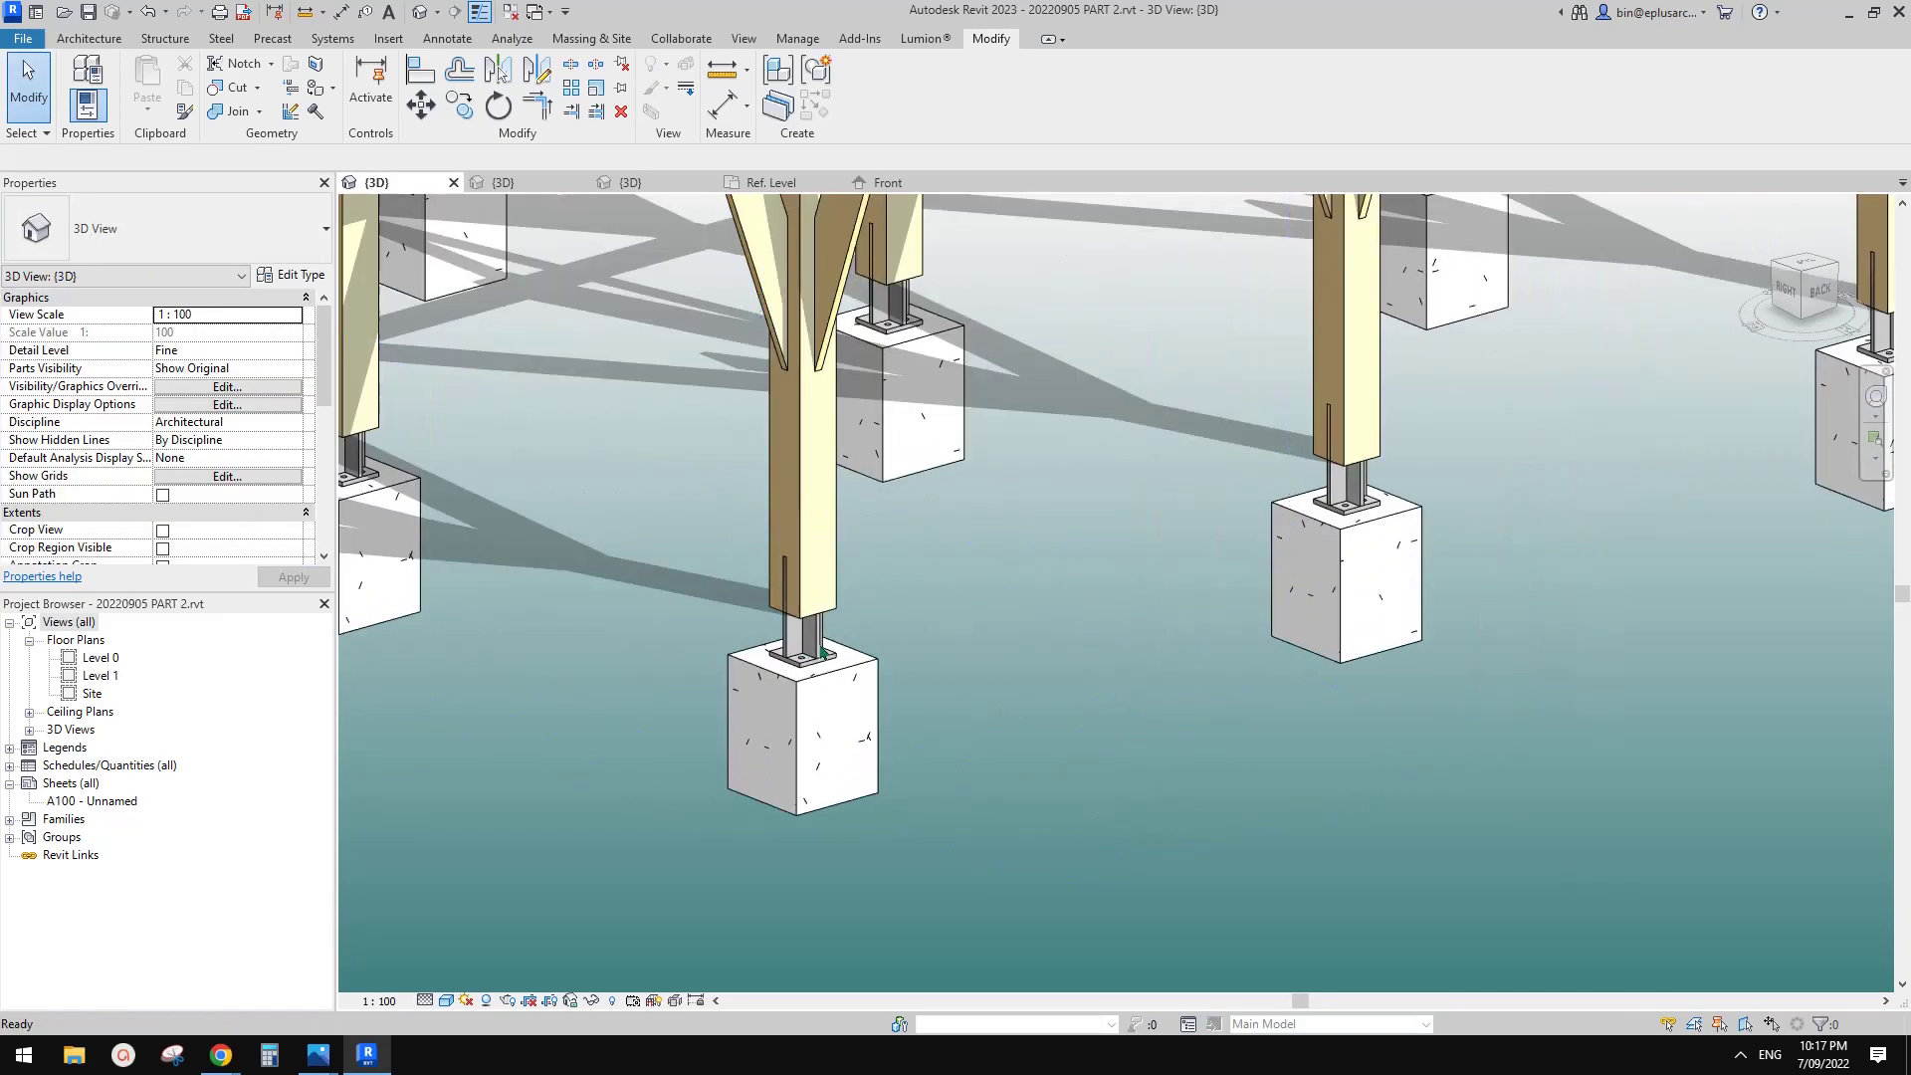
pyautogui.moveTo(822, 654); pyautogui.dragTo(1092, 575, button='middle')
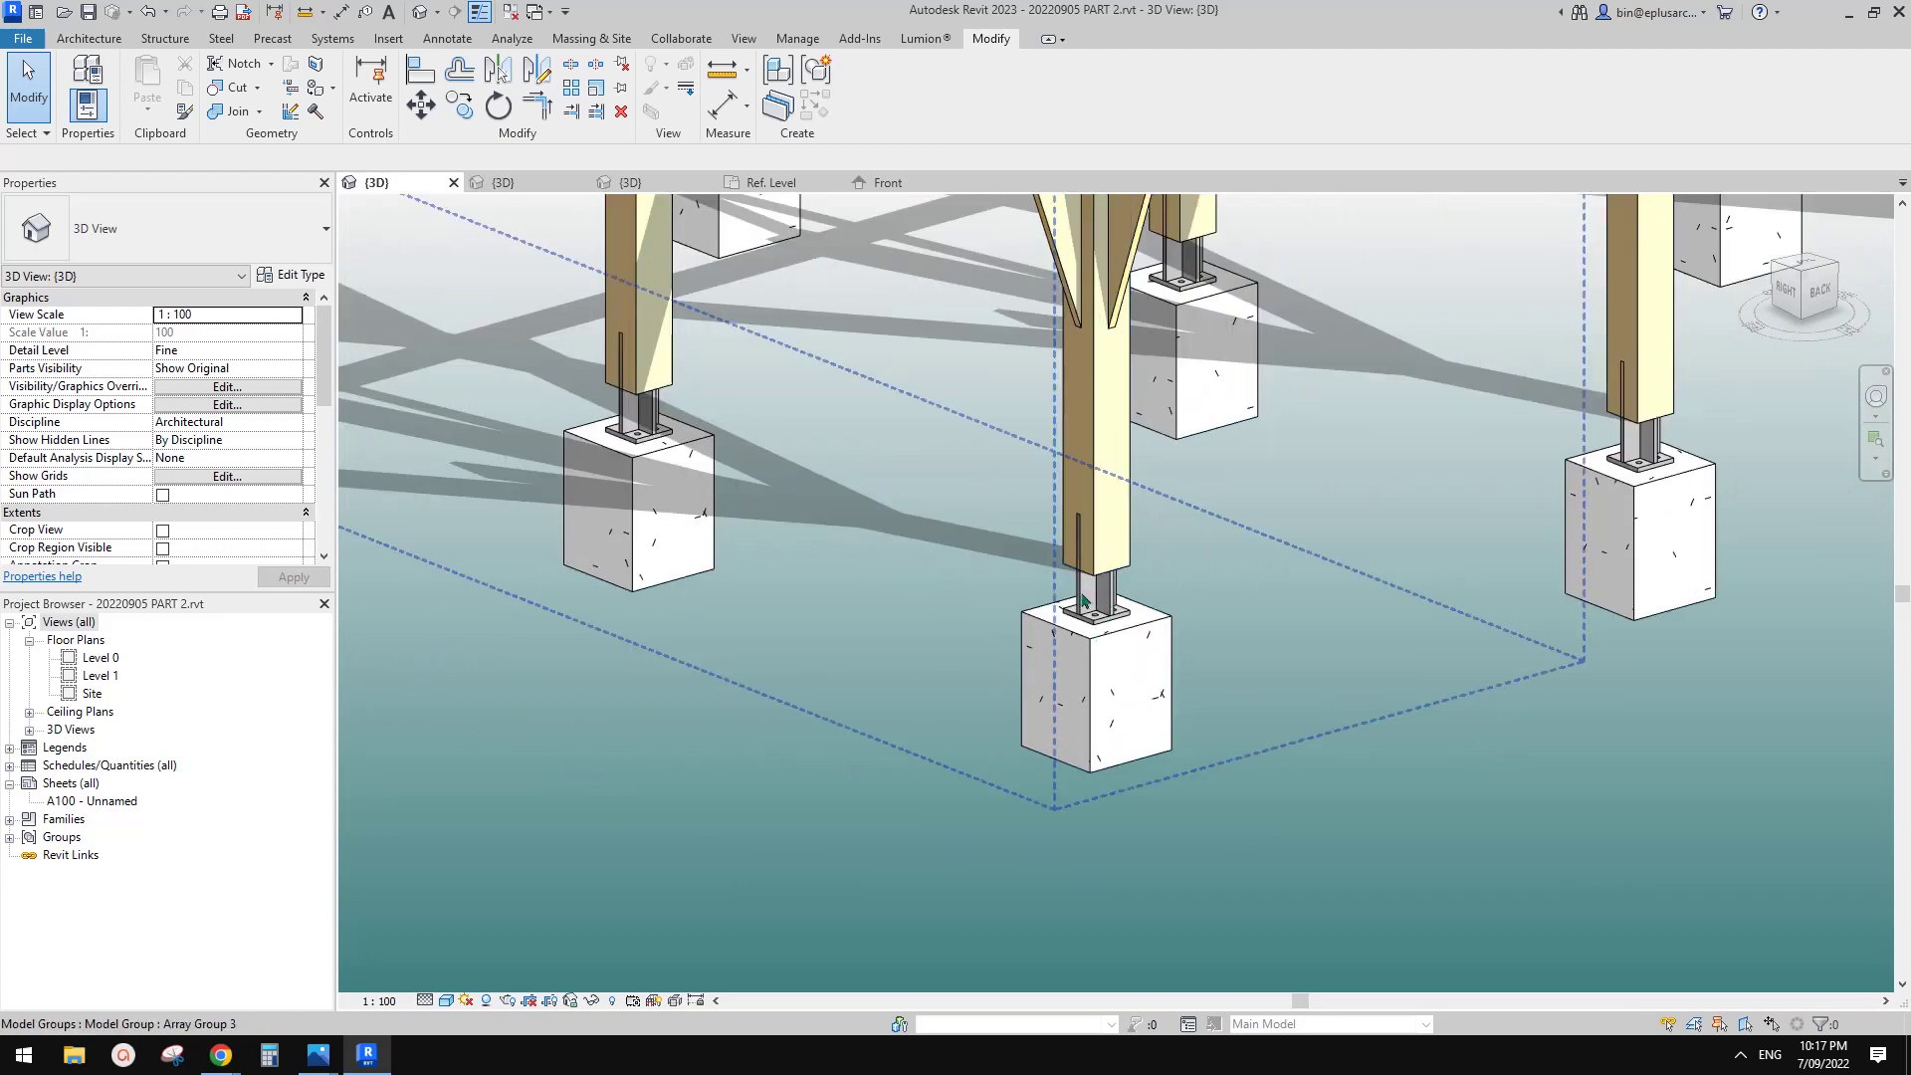
pyautogui.click(1082, 600)
pyautogui.moveTo(987, 468); pyautogui.dragTo(990, 471, button='middle')
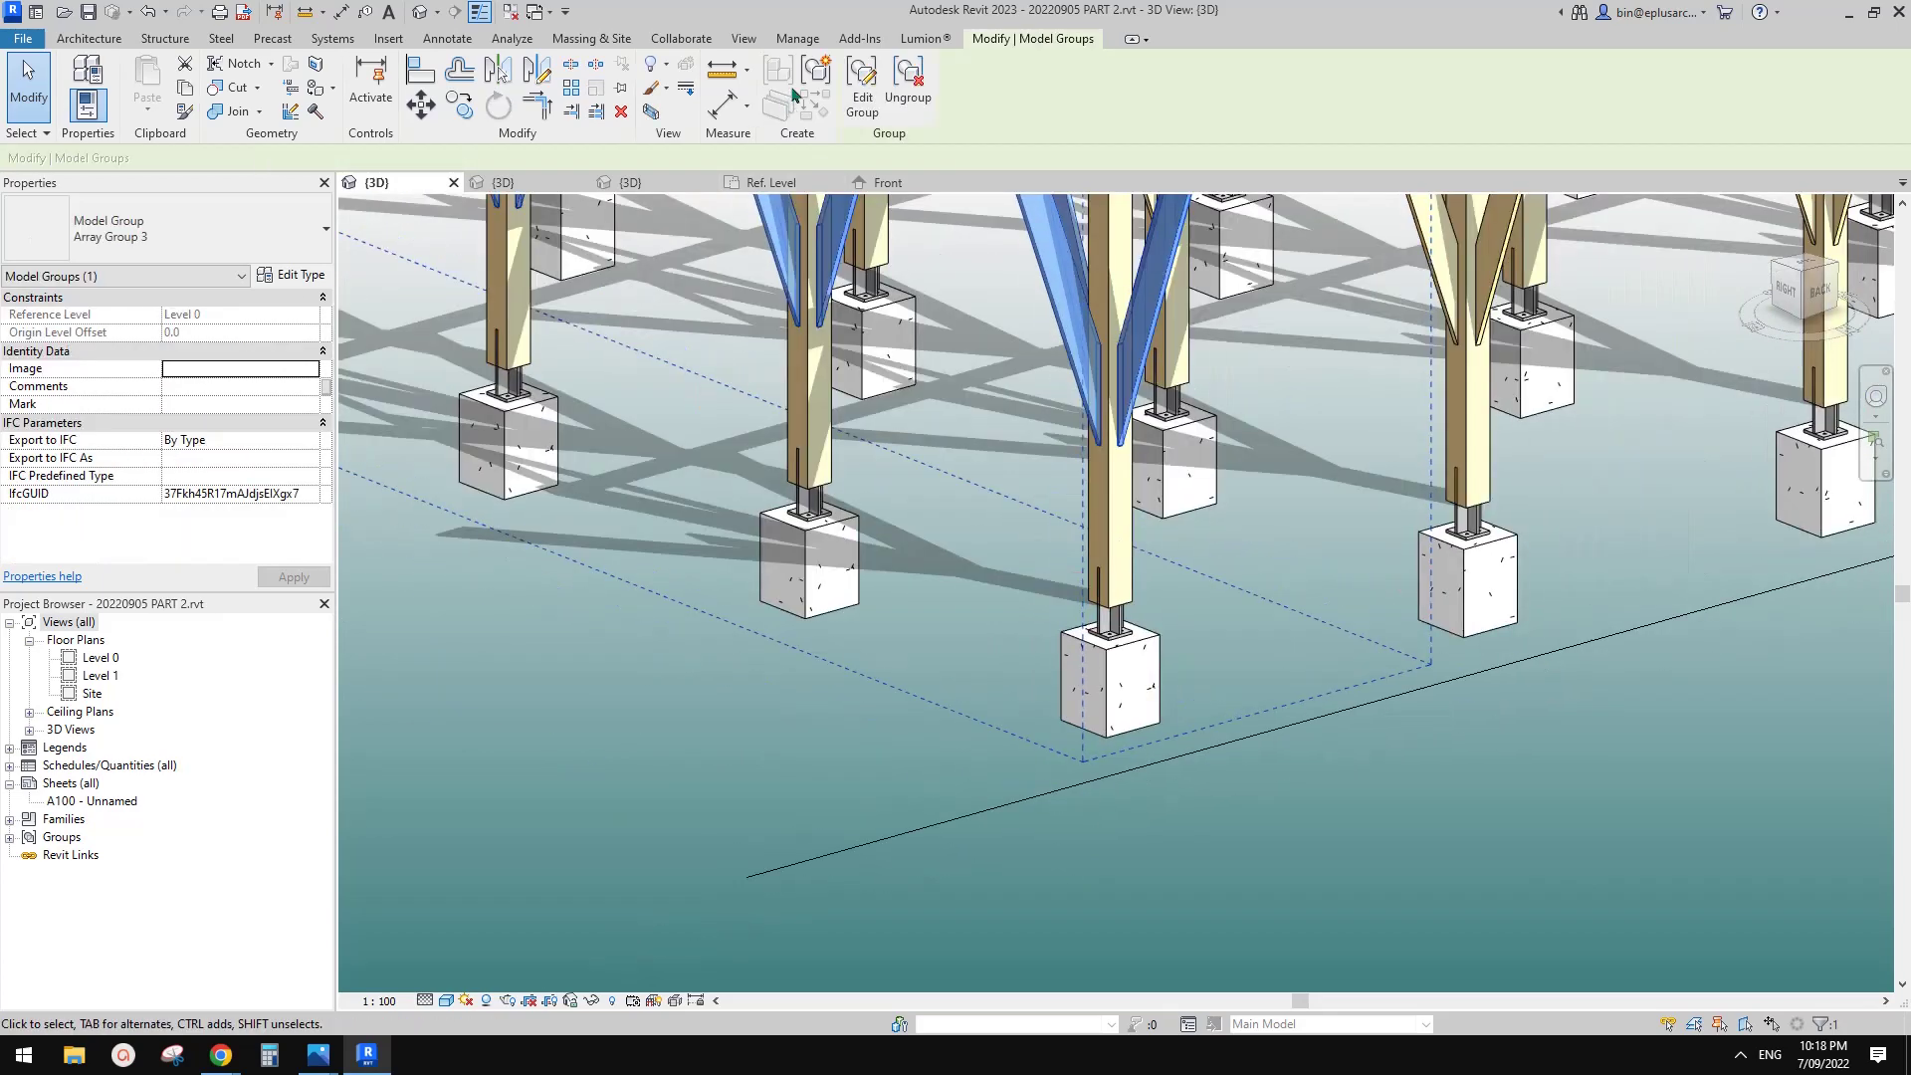
pyautogui.click(862, 91)
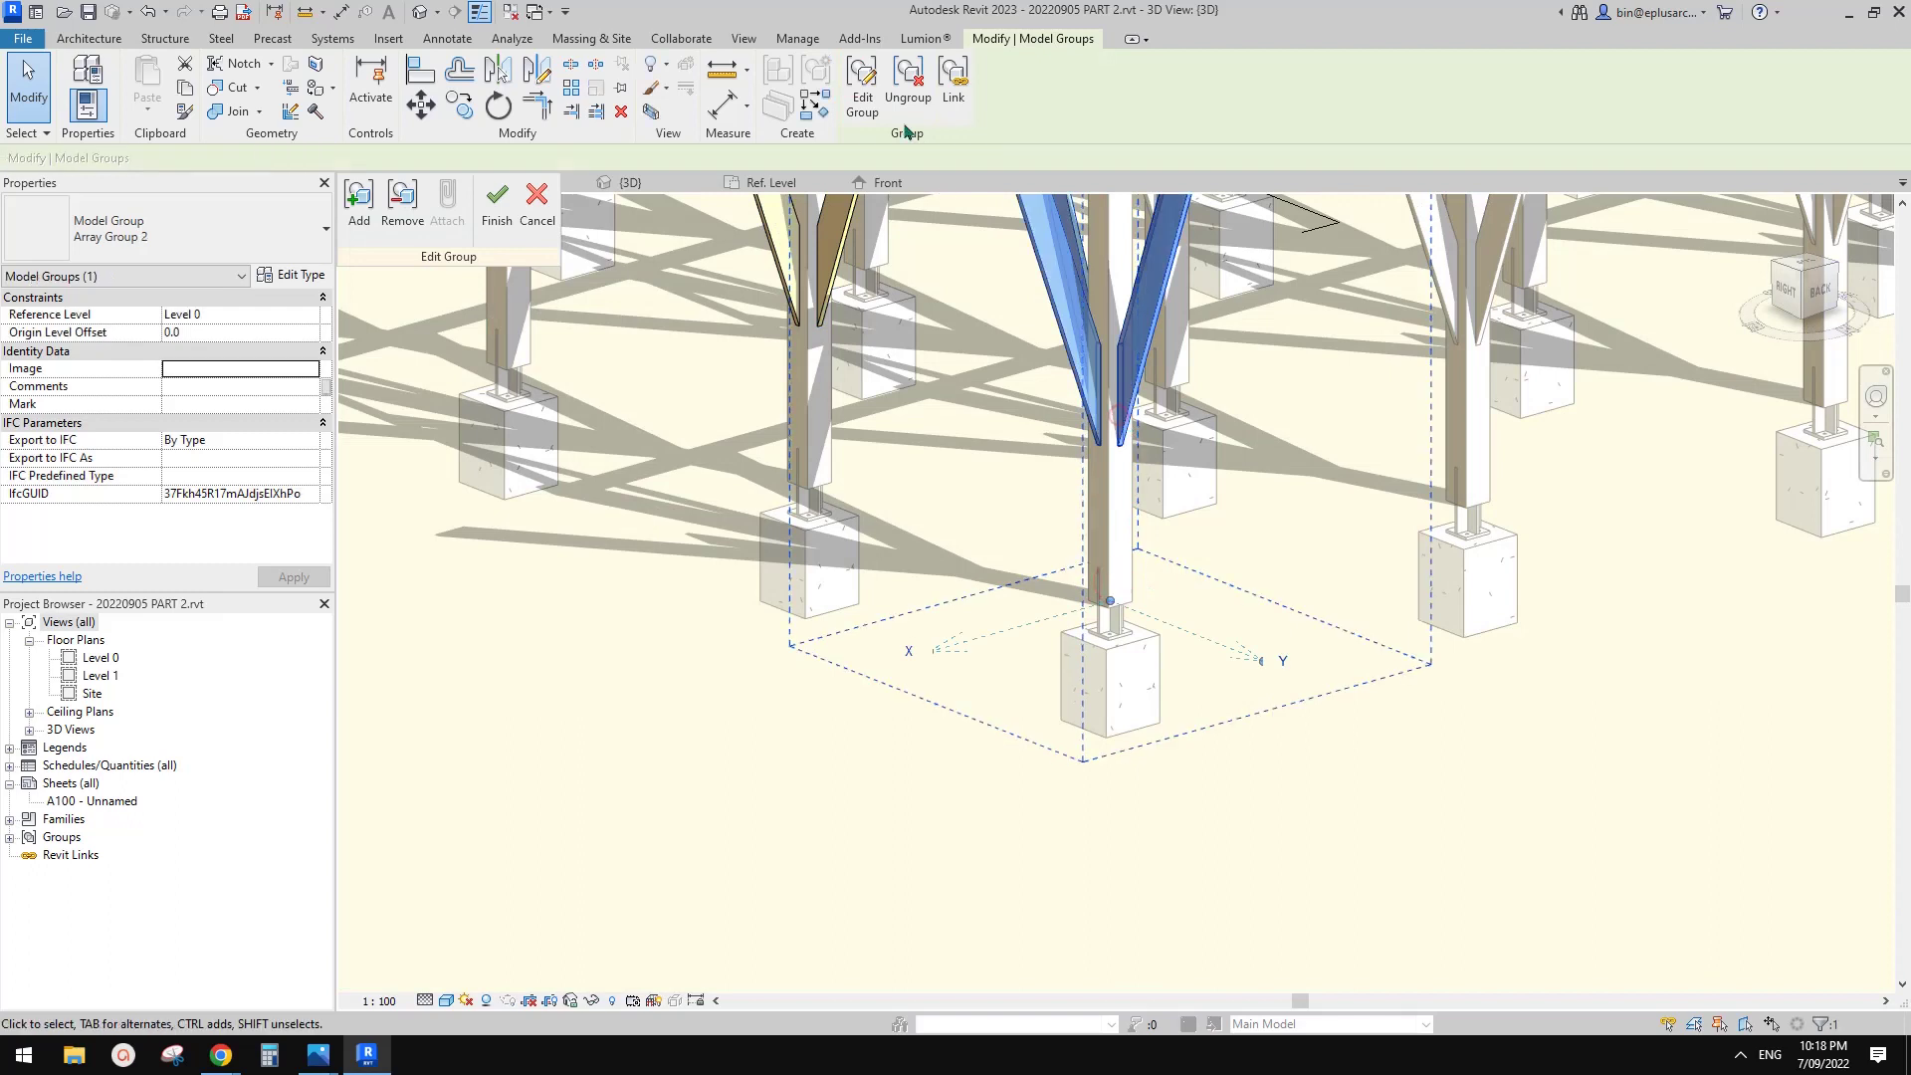
pyautogui.click(880, 92)
pyautogui.click(1004, 540)
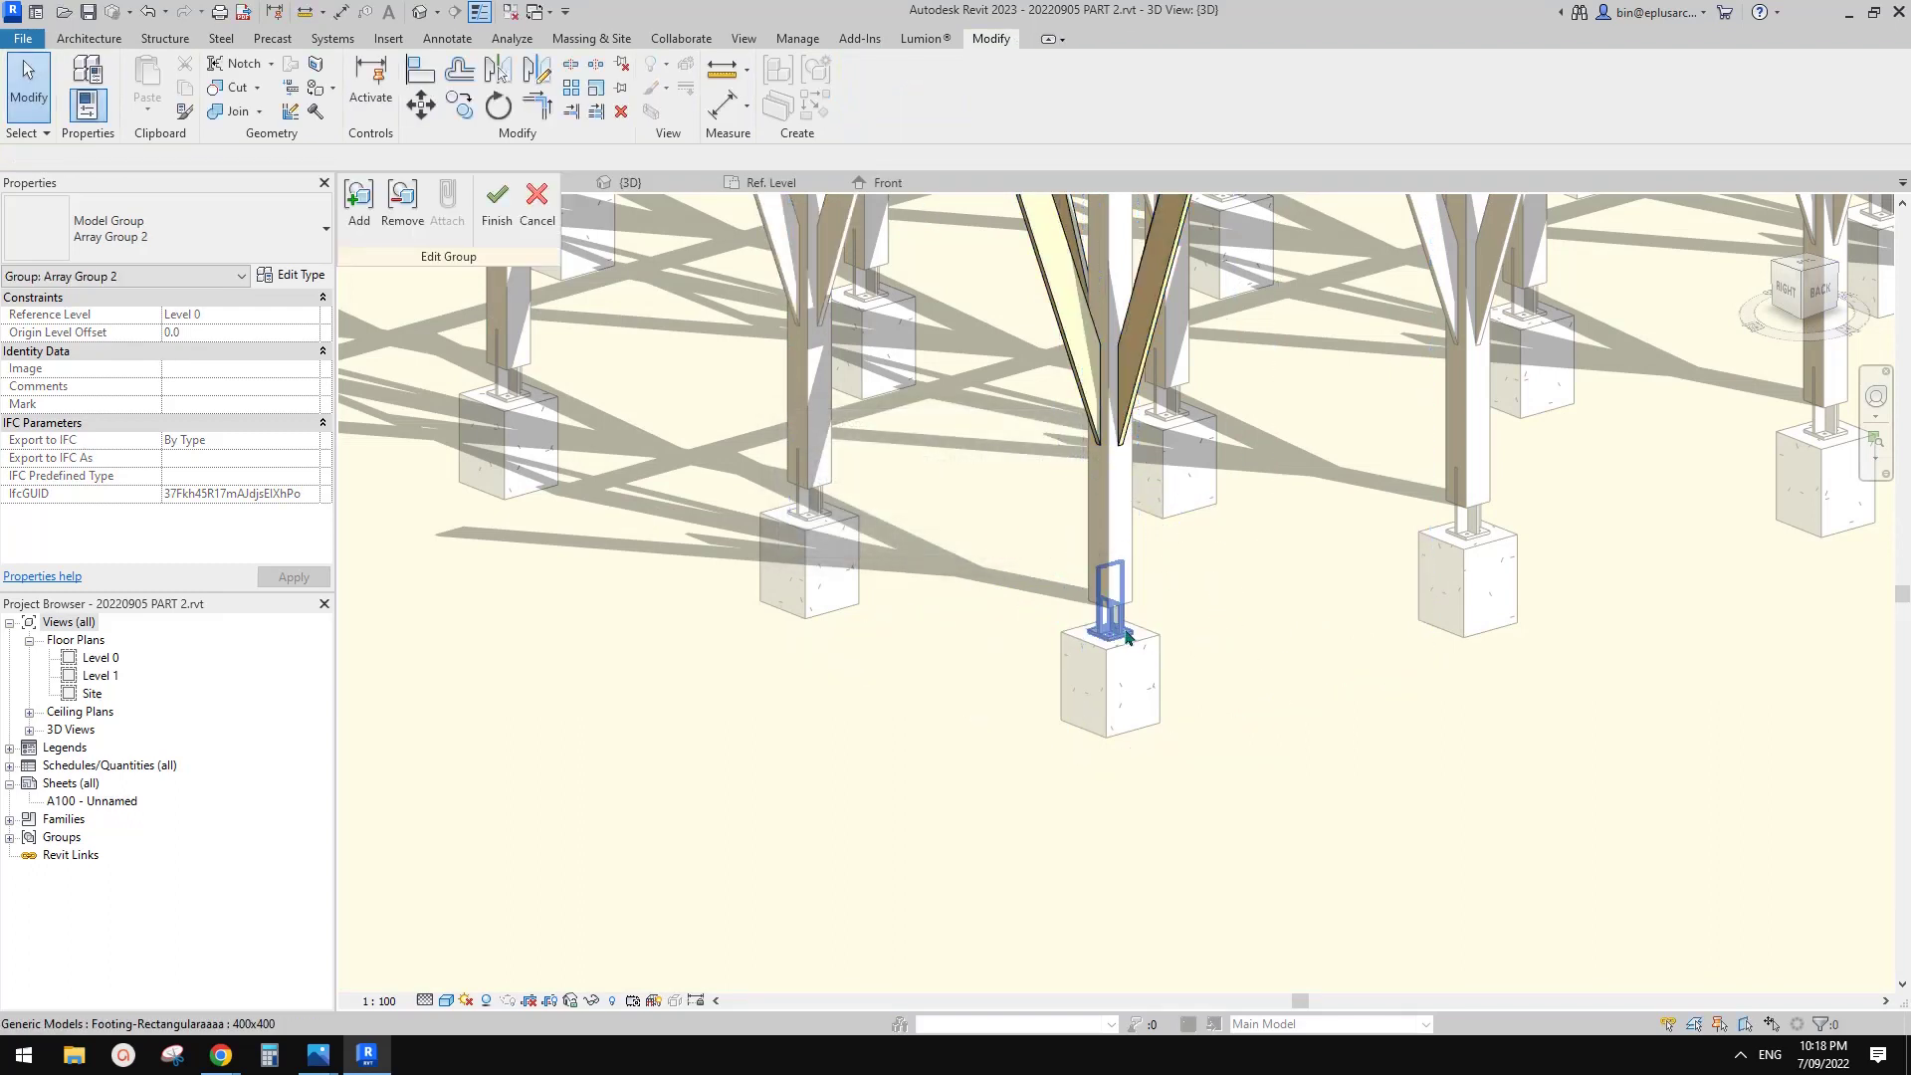
# - Delete the separate Footing-Rectangularaaaa base plate at the corner column from the group and finish the group editing
pyautogui.click(1126, 624)
pyautogui.moveTo(1211, 580); pyautogui.dragTo(1160, 606, button='middle')
pyautogui.click(1175, 582)
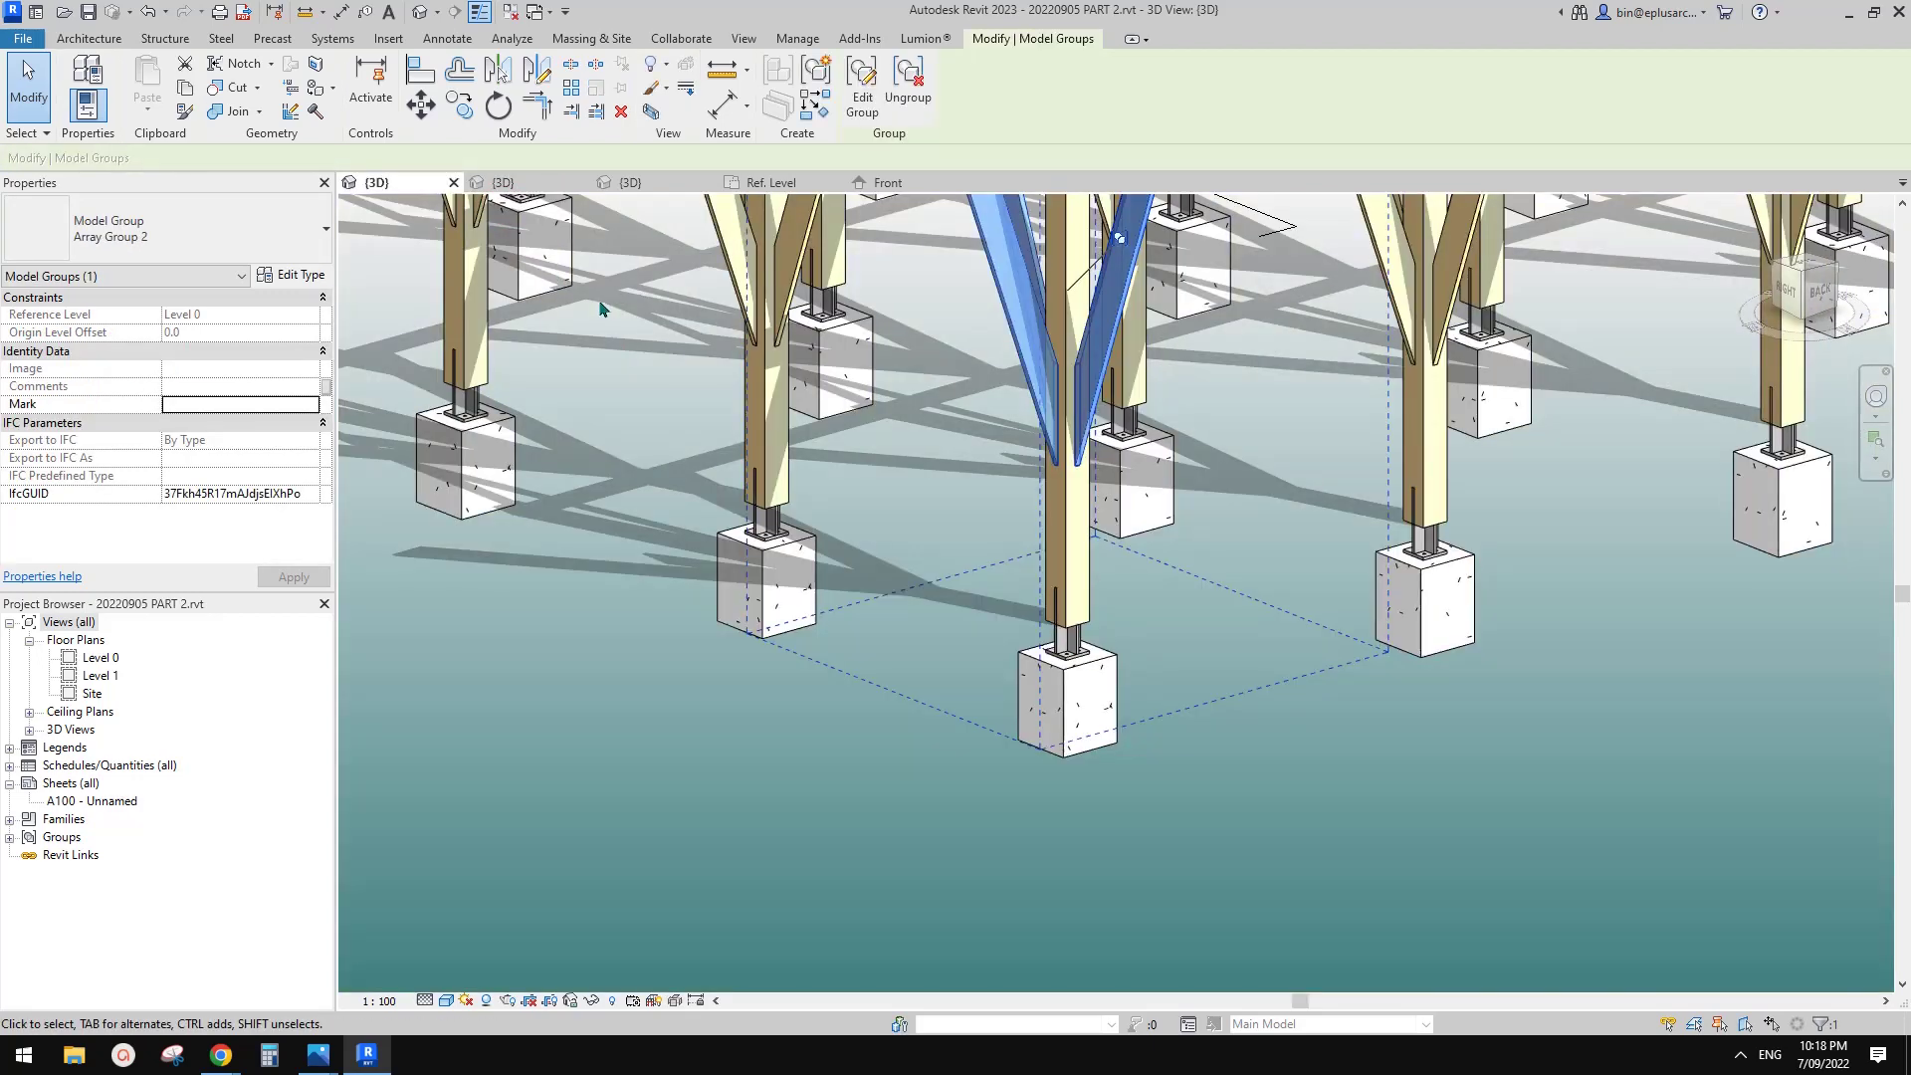
pyautogui.click(1117, 550)
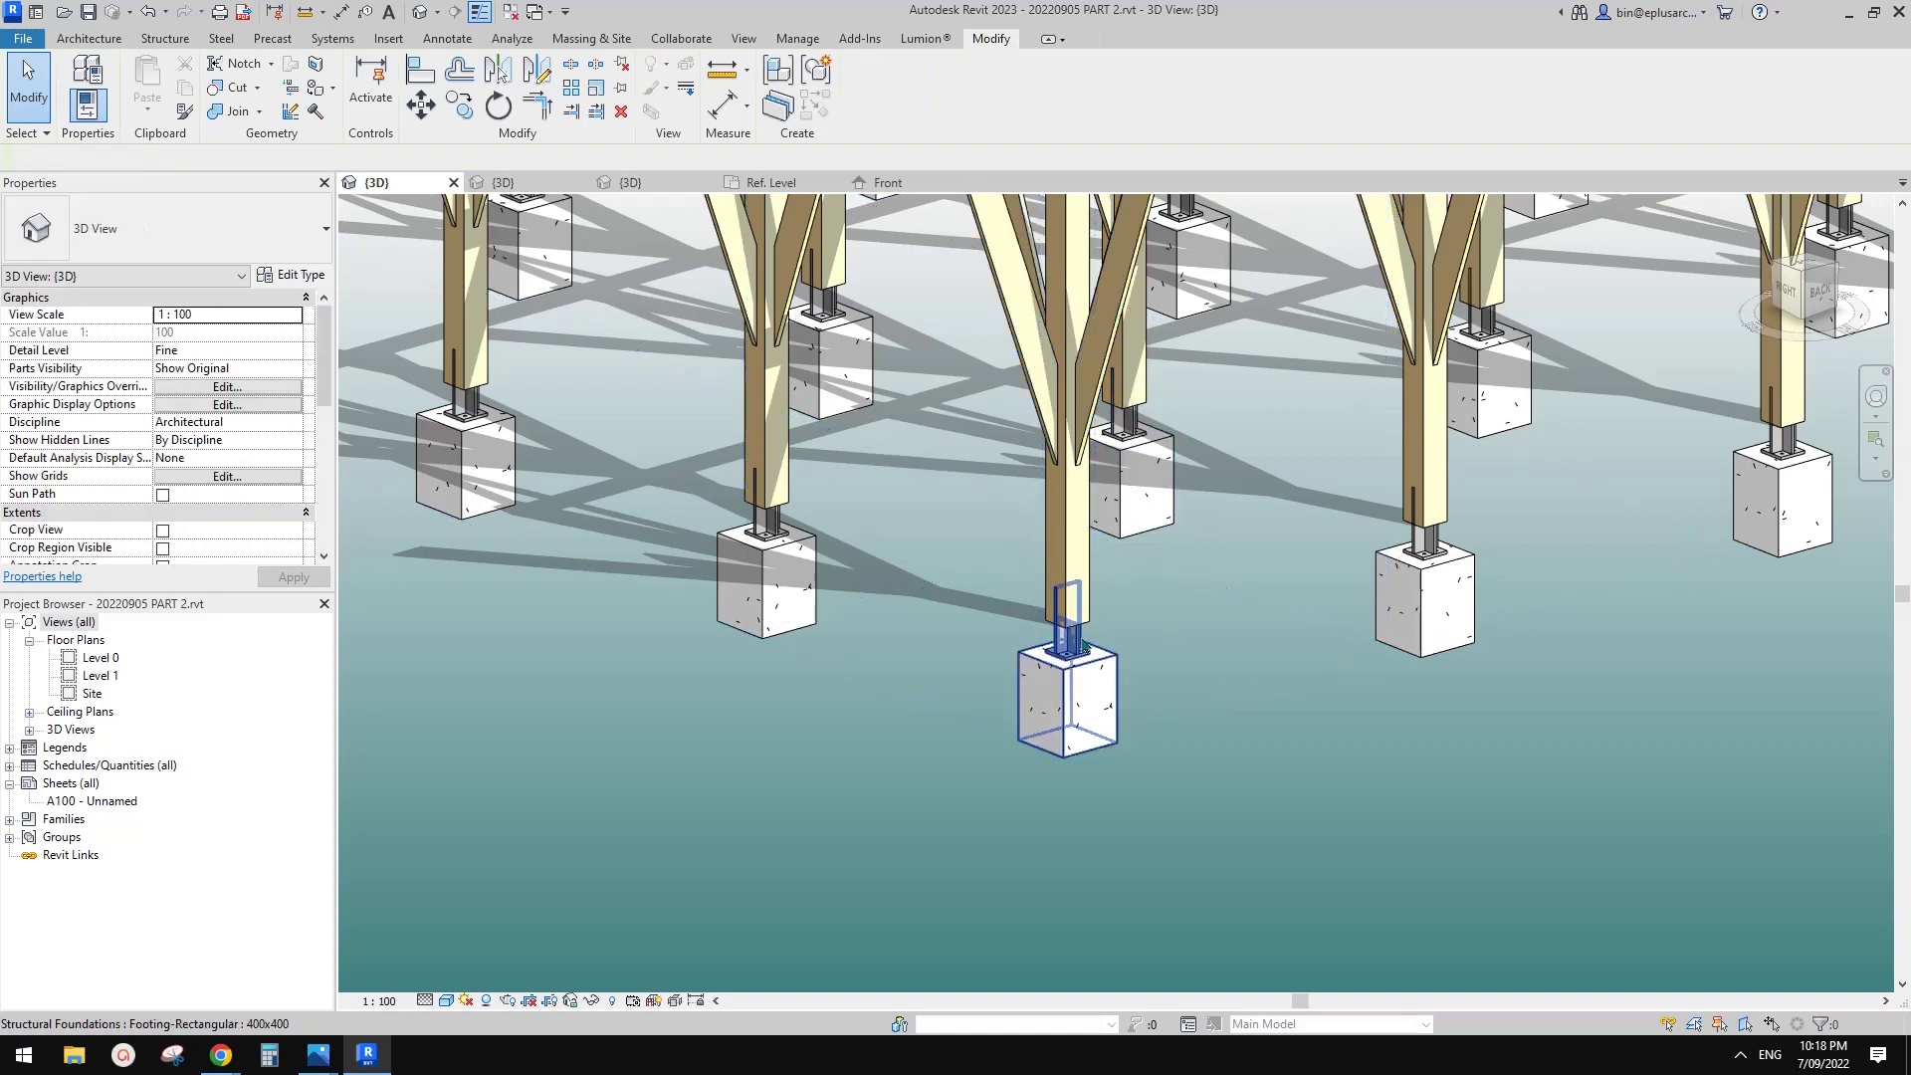
# - Temporarily hide all Footing-Rectangular 400x400 instances to check for leftover separate base plates, and restore them
pyautogui.scroll(-3, 1079, 618)
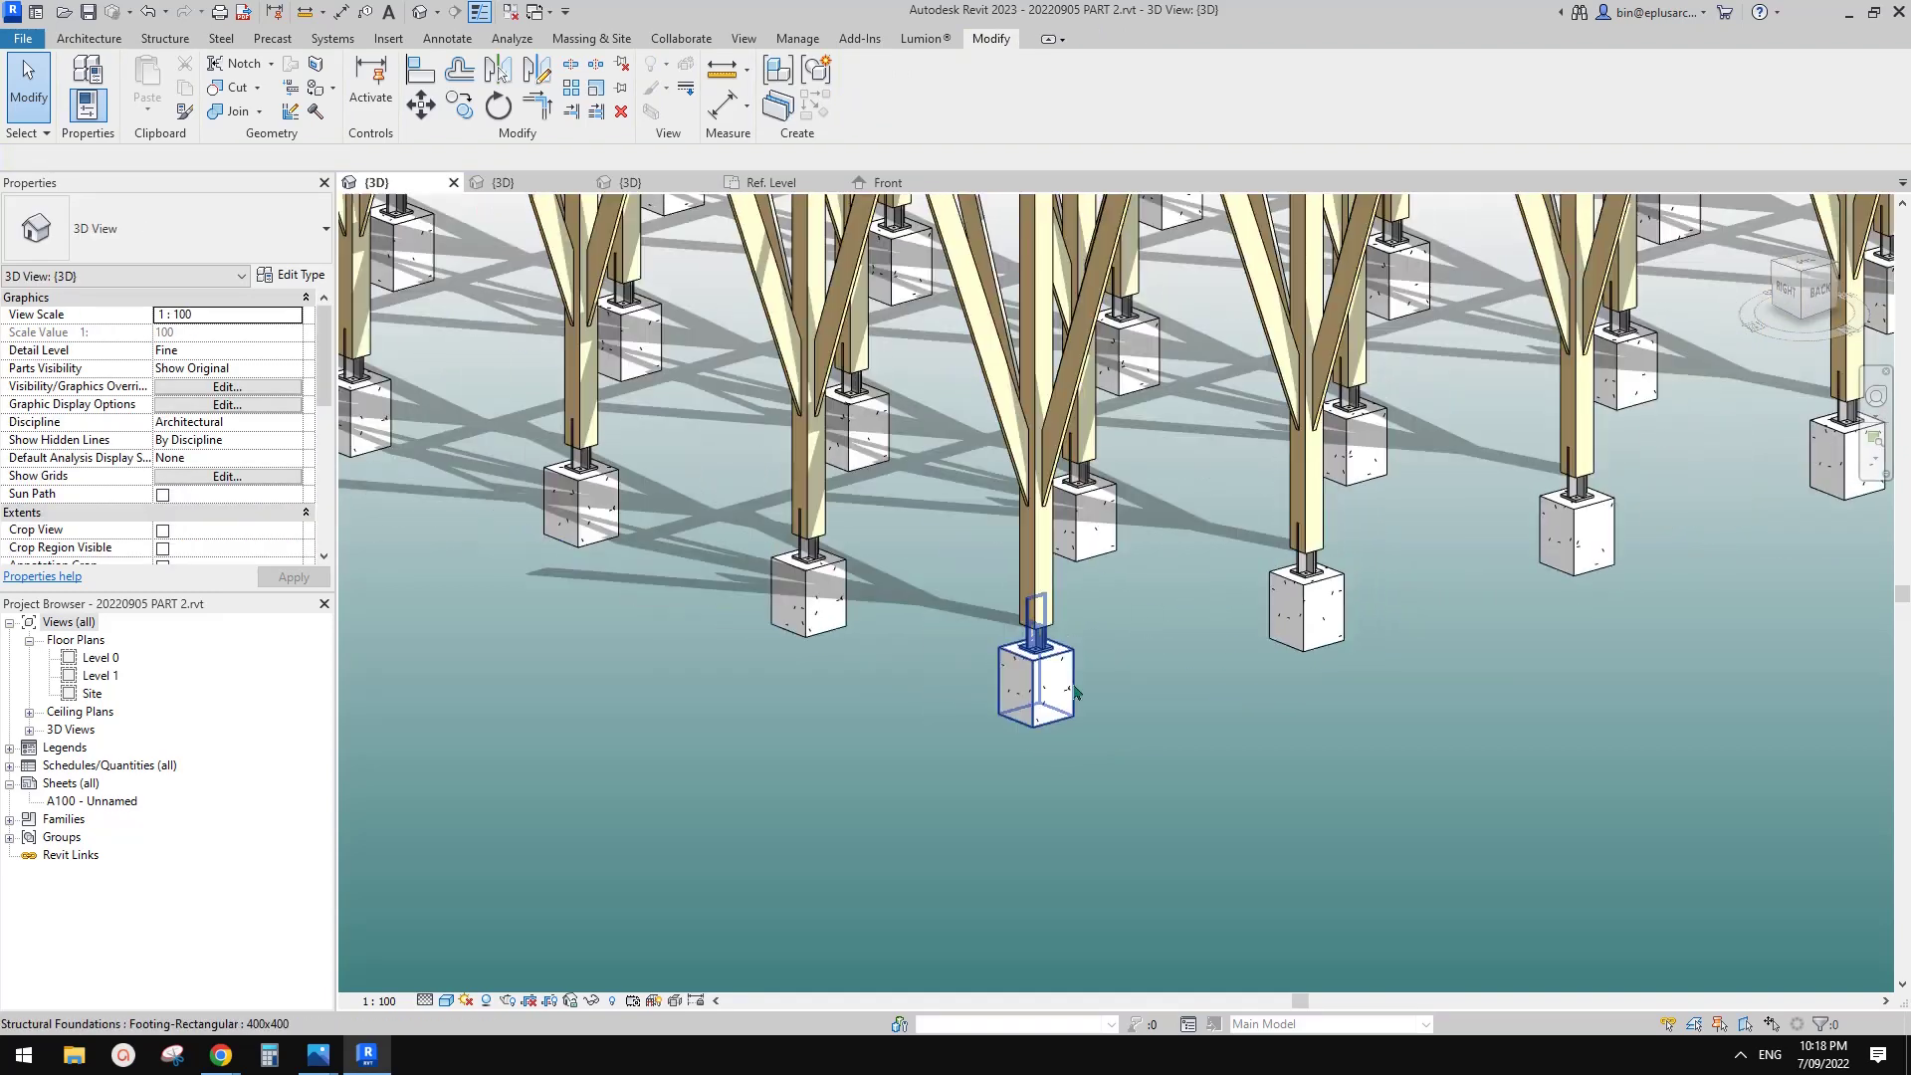
pyautogui.click(1054, 693)
pyautogui.press('s')
pyautogui.press('a')
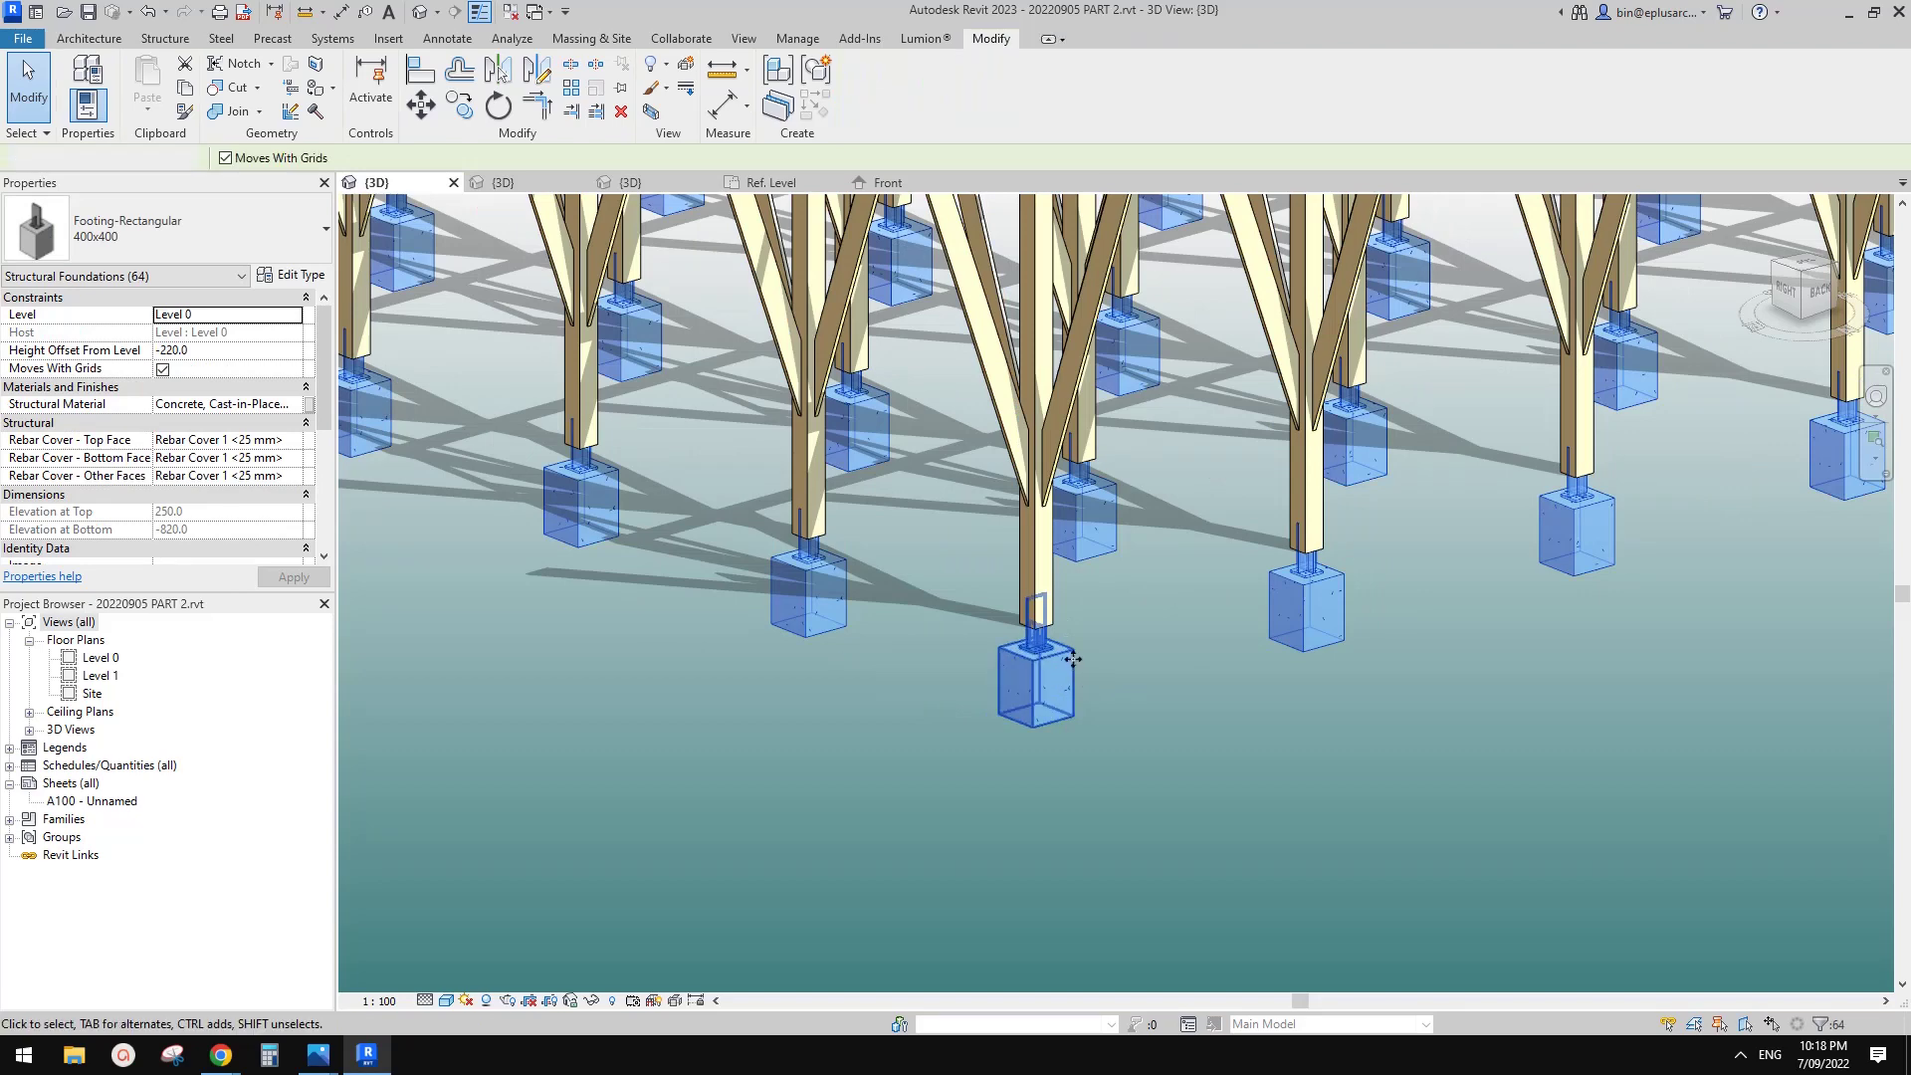
pyautogui.press('h')
pyautogui.press('h')
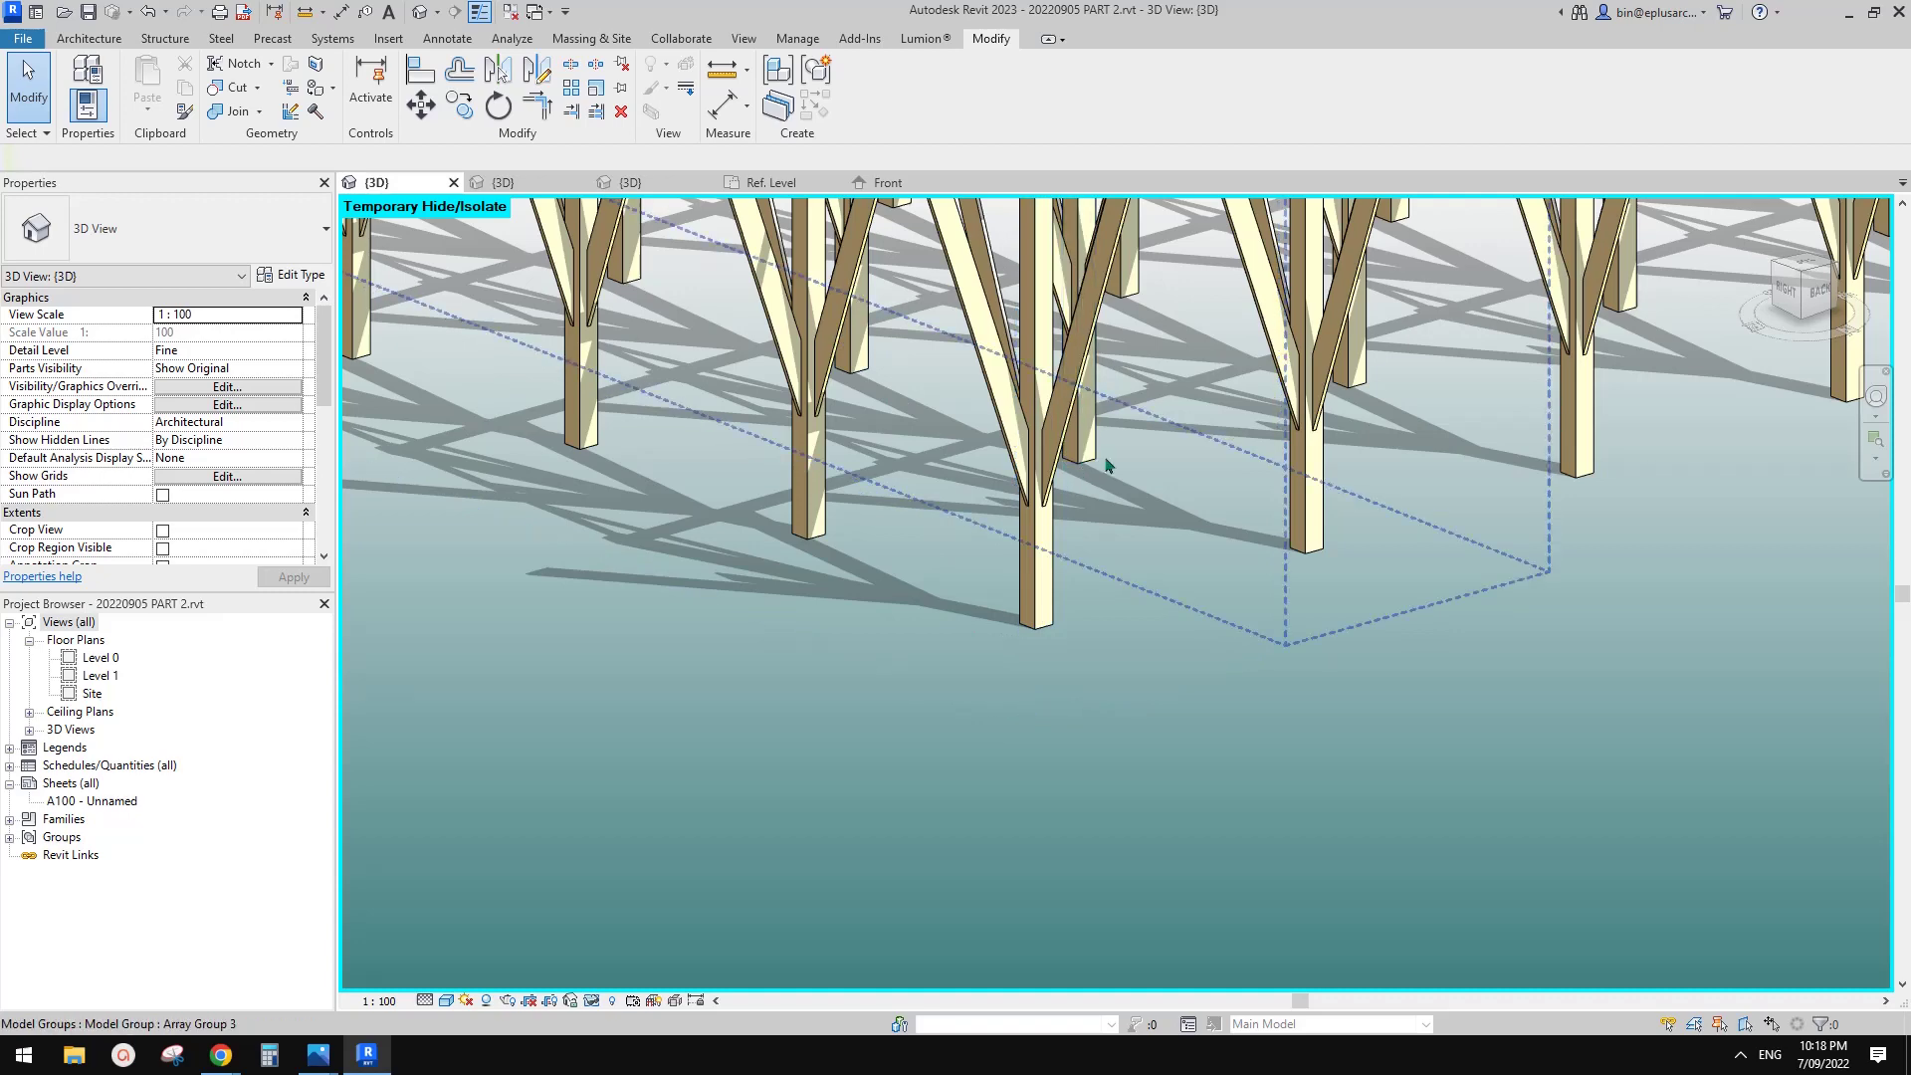
pyautogui.scroll(2, 1082, 518)
pyautogui.press('h')
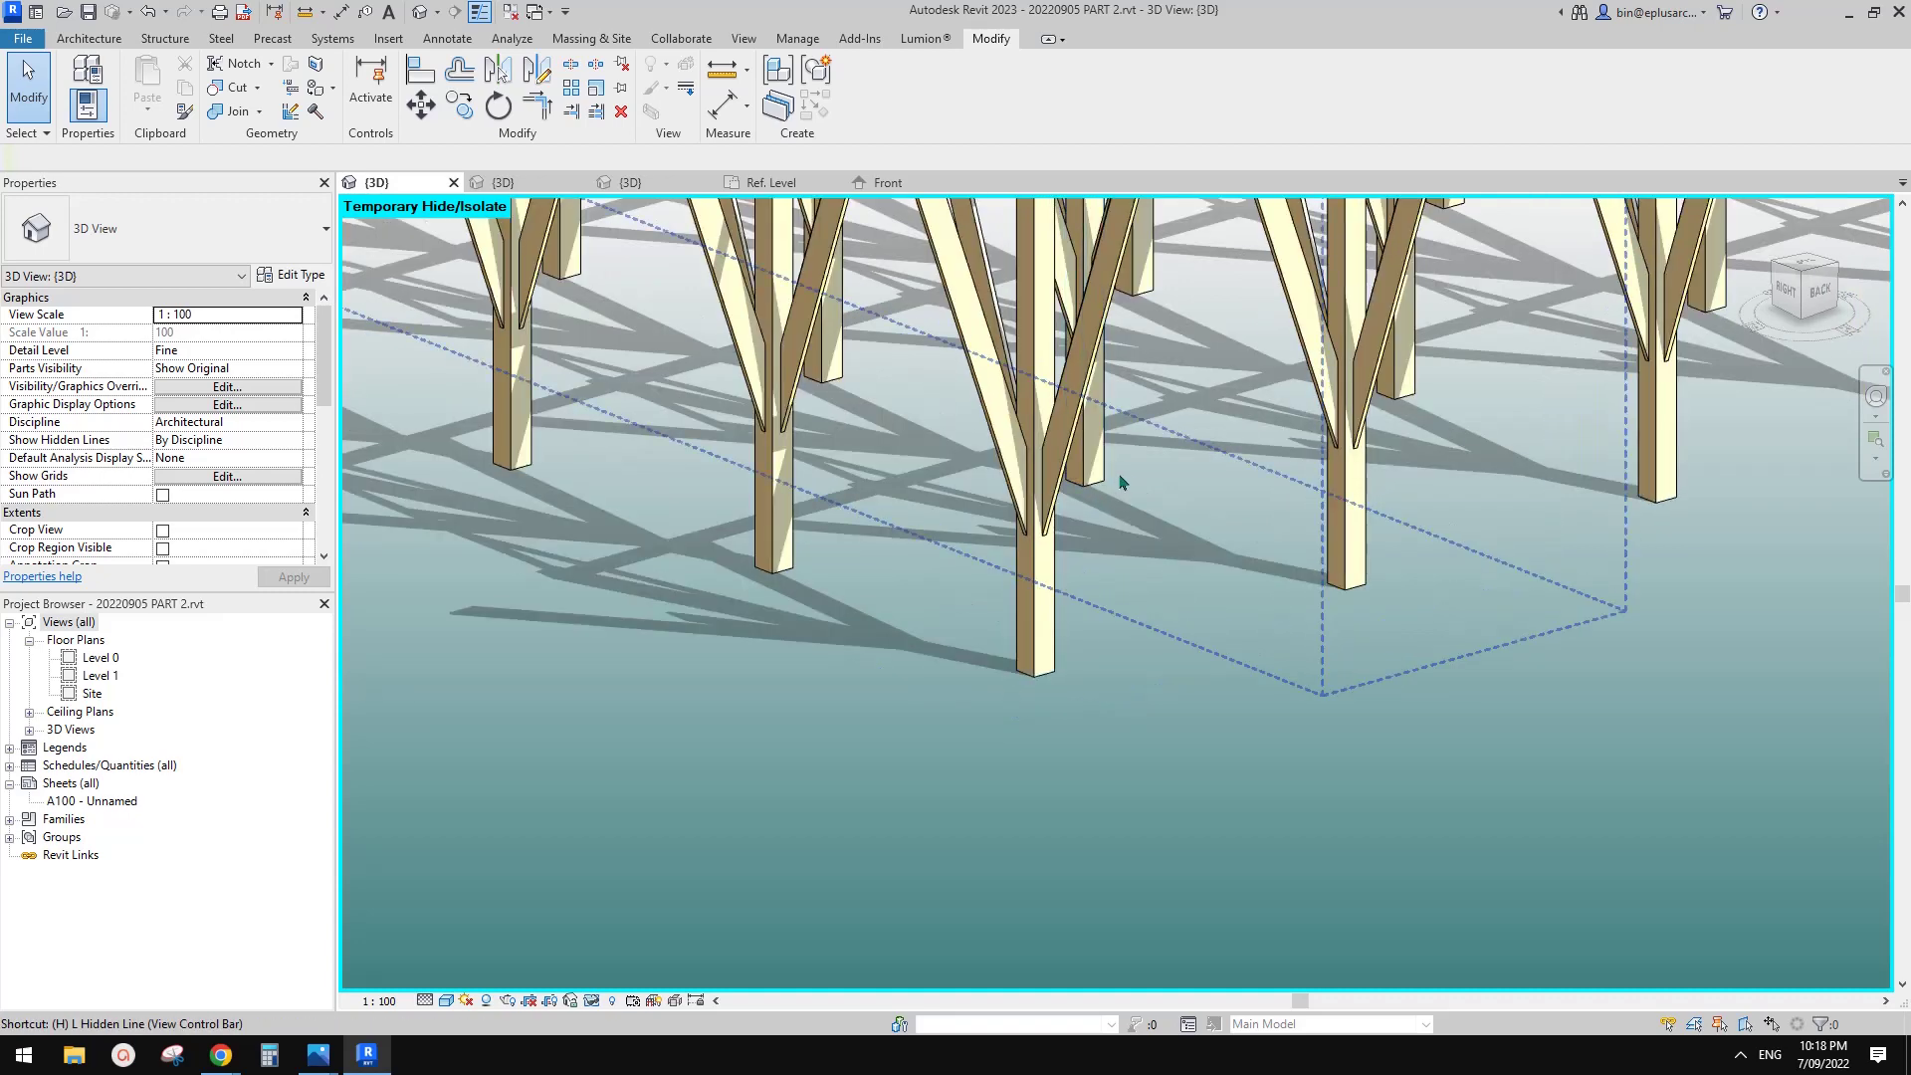
pyautogui.press('r')
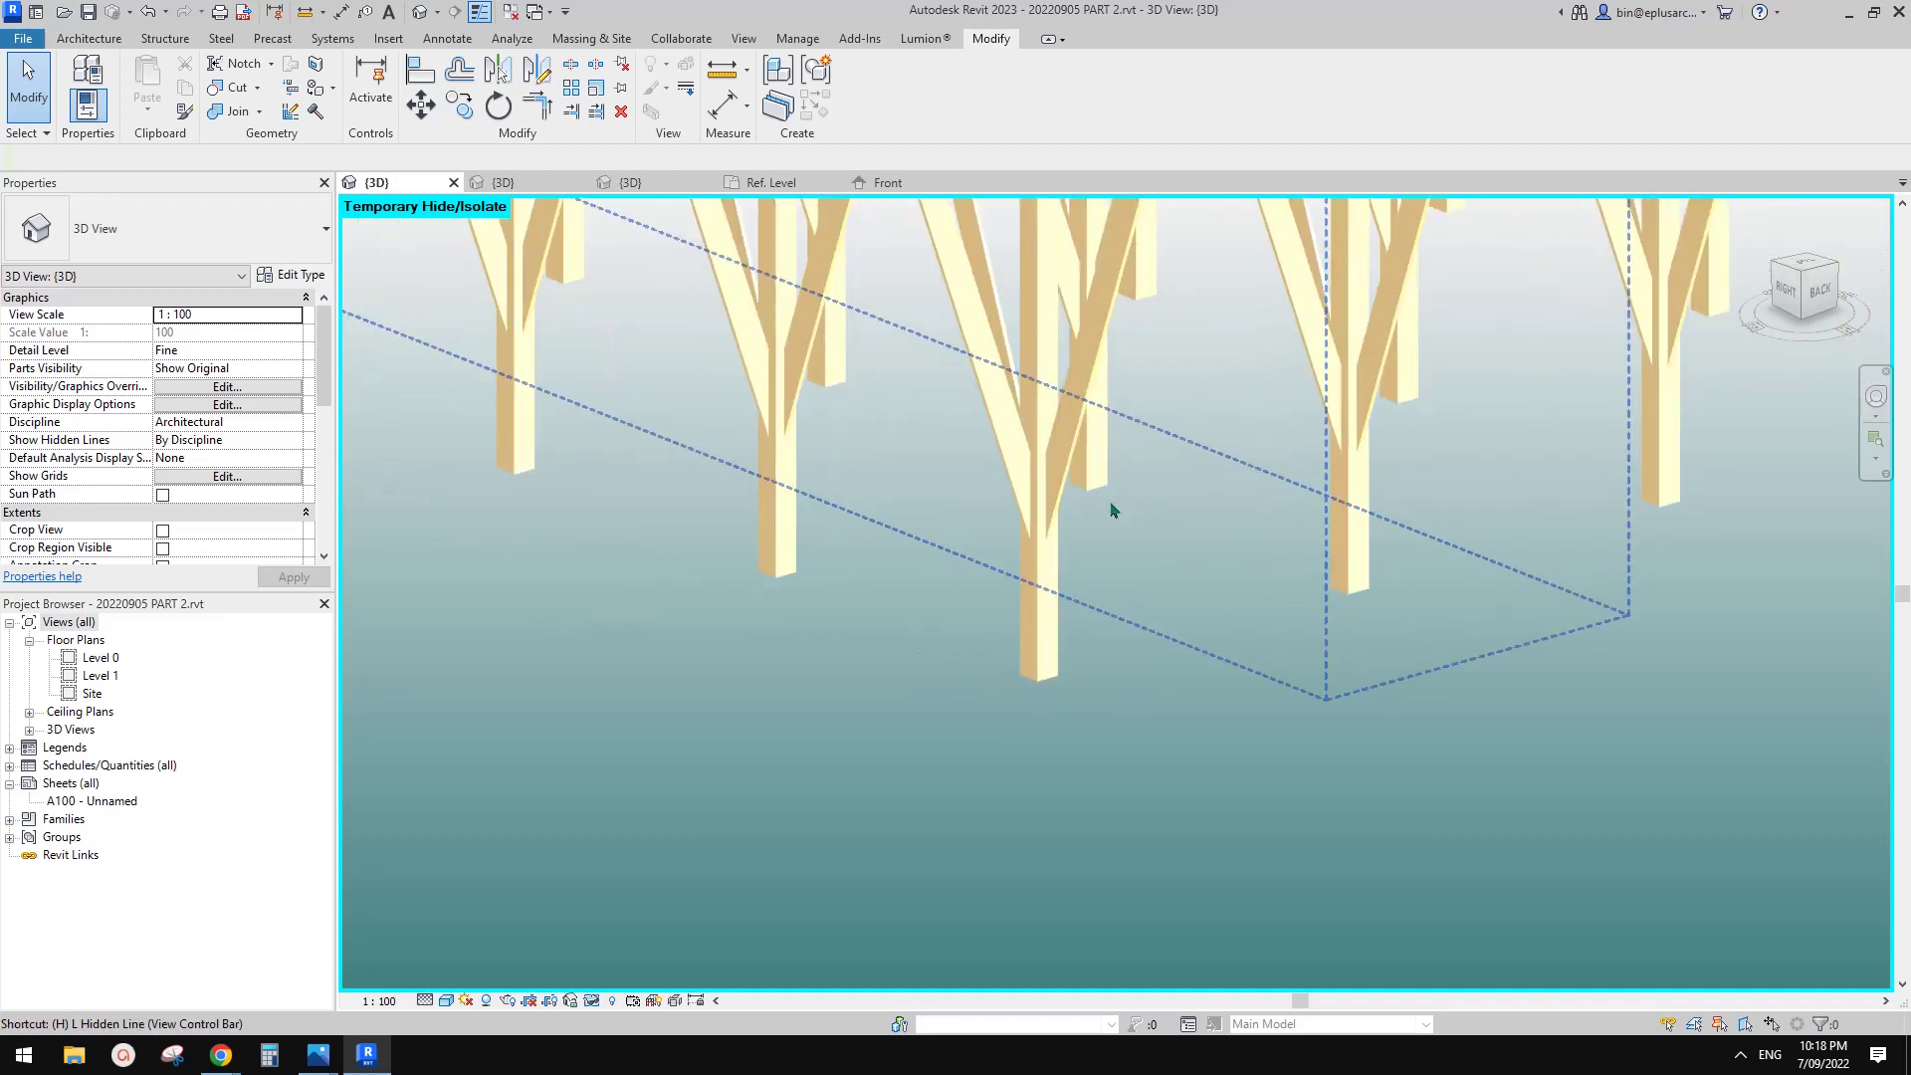
# - Examine the corner footing and the timber column above it from several angles in the project's 3D view
pyautogui.click(1040, 741)
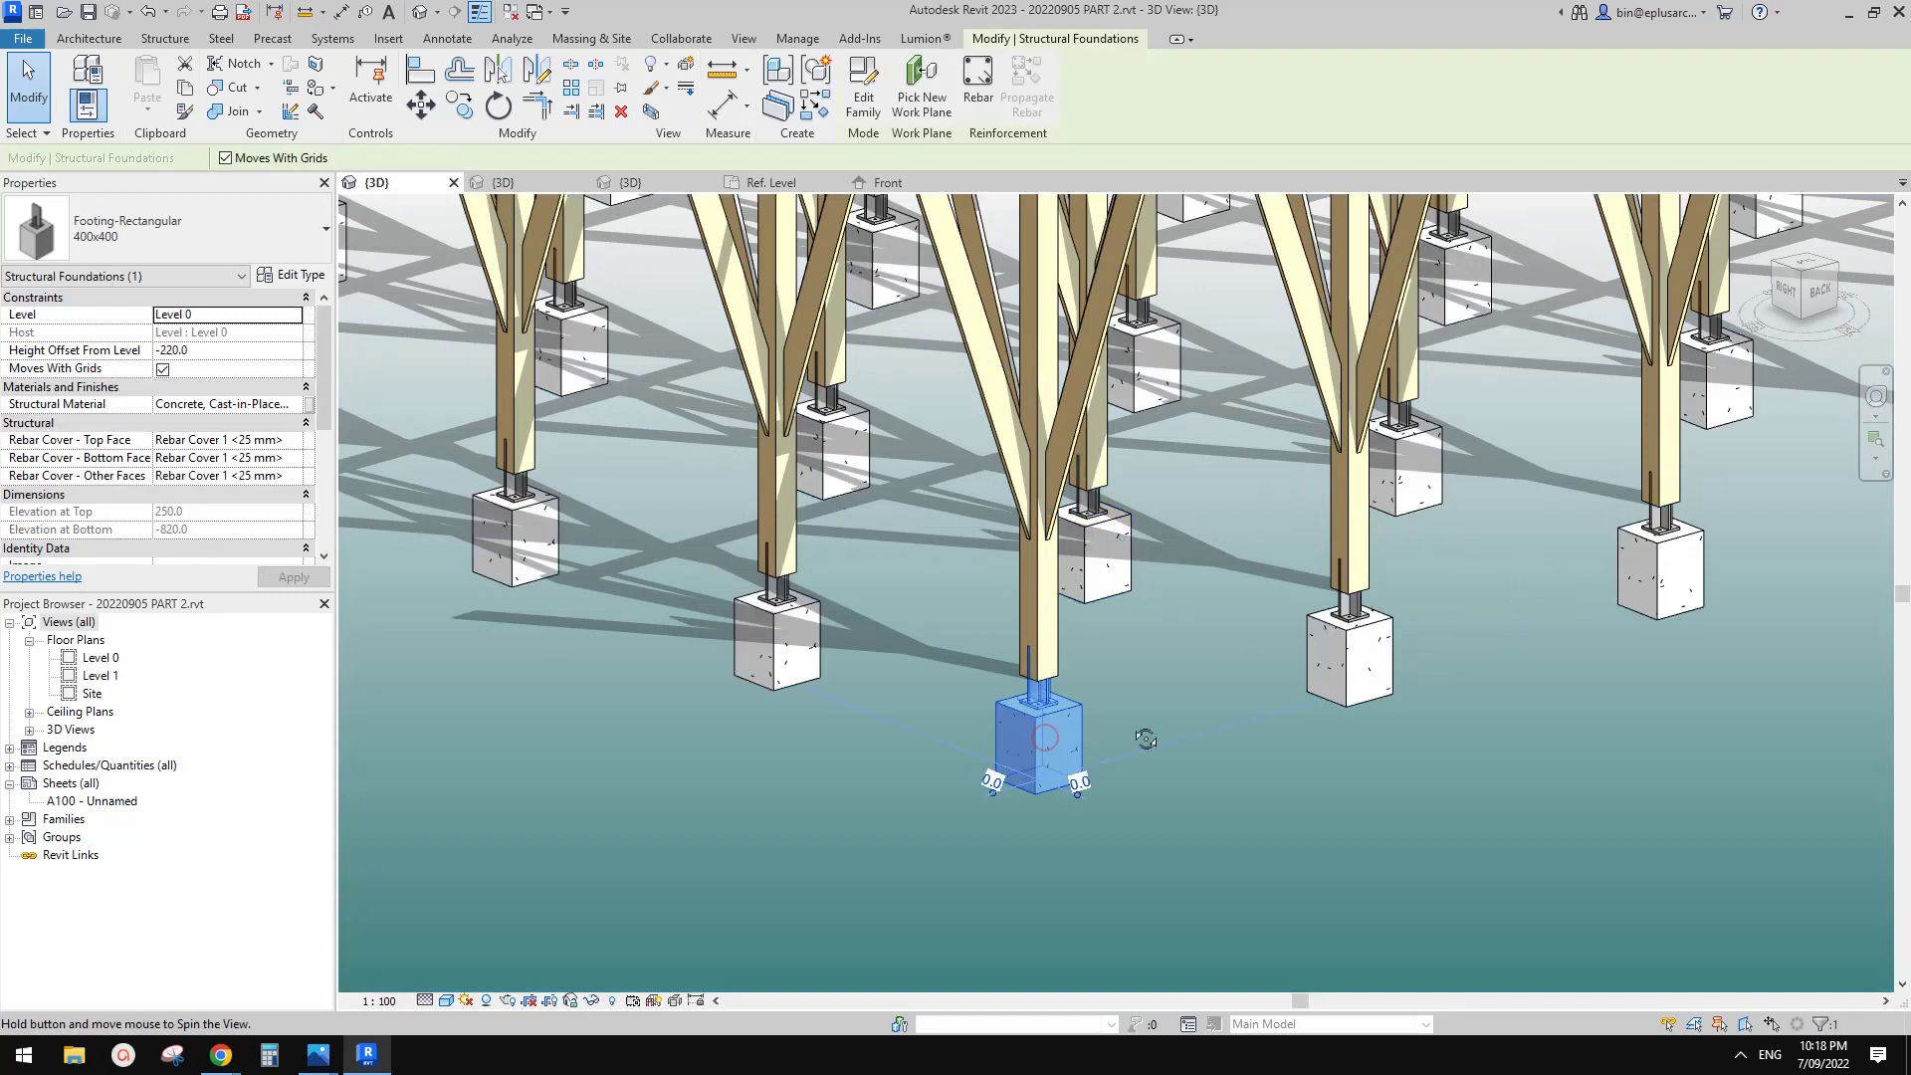
pyautogui.keyDown('shift'); pyautogui.moveTo(1131, 839); pyautogui.dragTo(1035, 754, button='middle'); pyautogui.keyUp('shift')
pyautogui.scroll(3, 1041, 725)
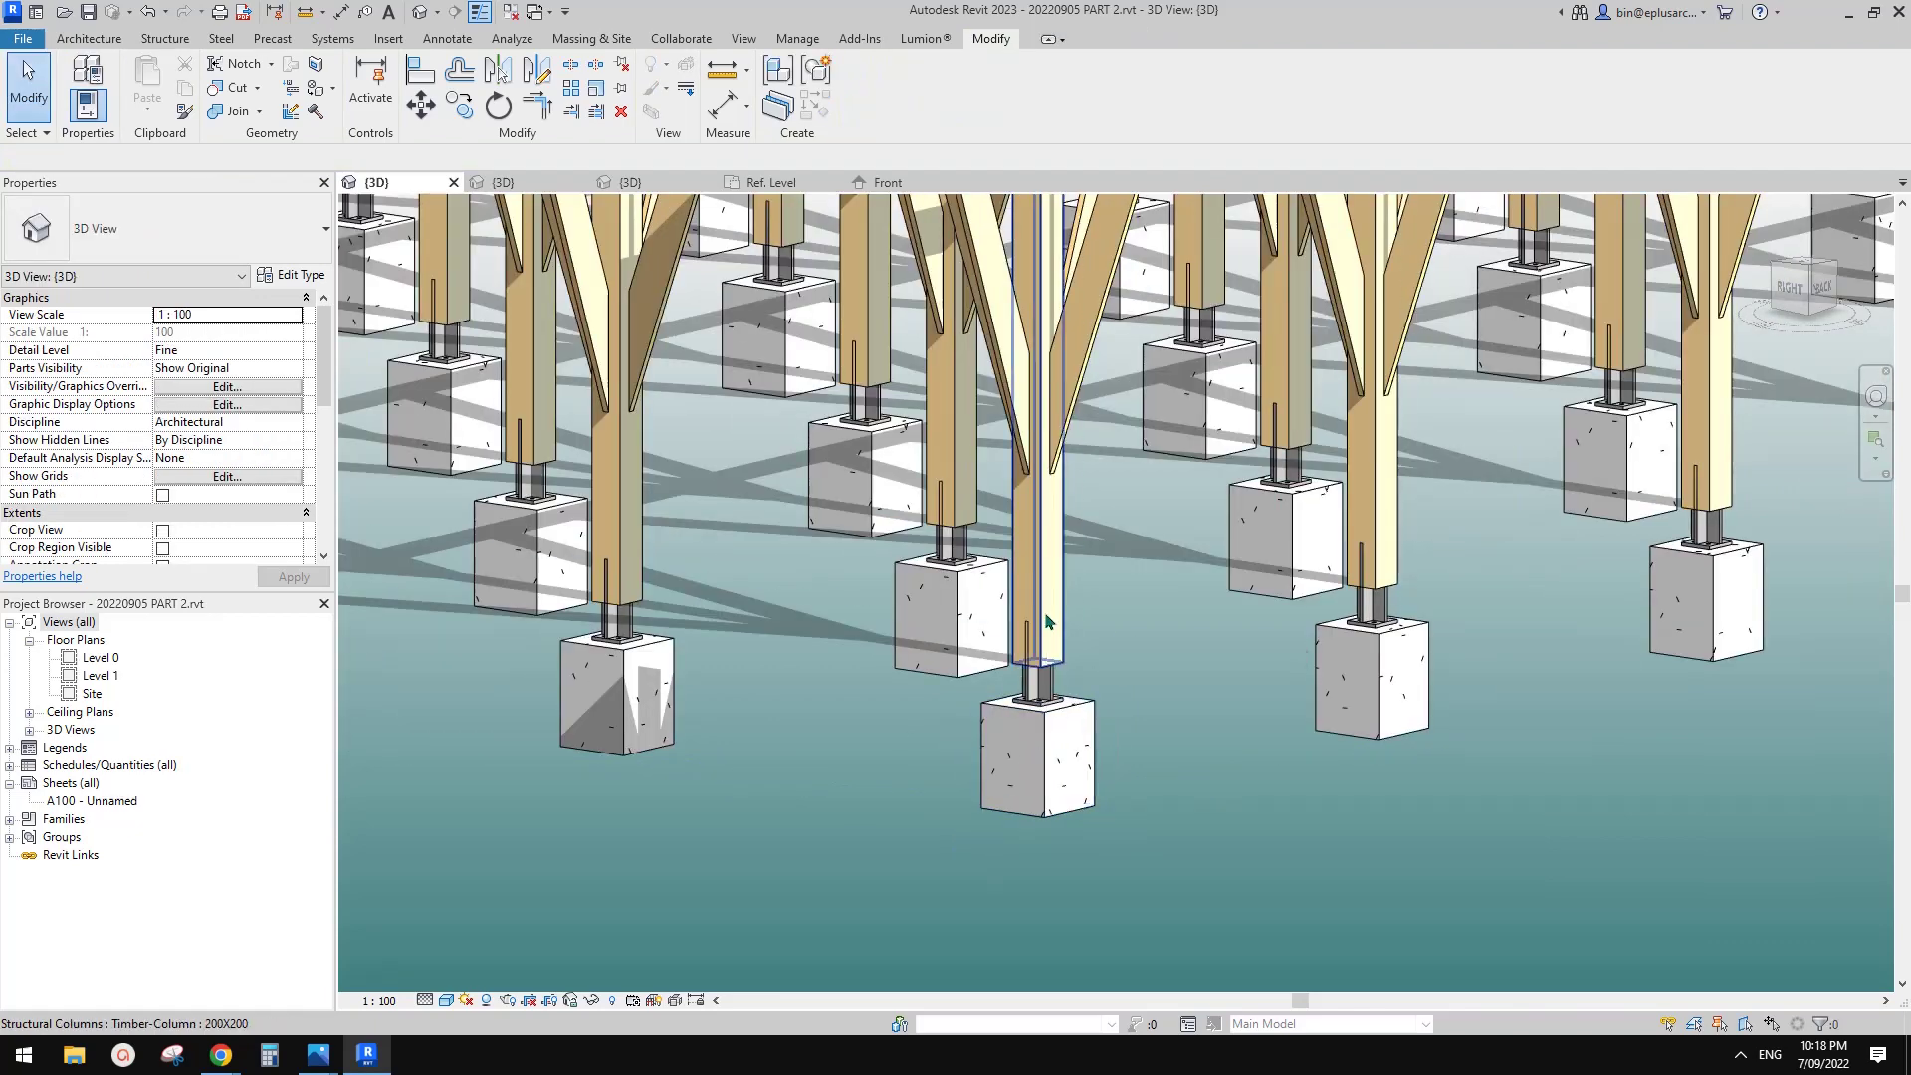
pyautogui.scroll(-2, 1045, 622)
pyautogui.click(1049, 628)
pyautogui.scroll(-2, 1049, 628)
pyautogui.keyDown('shift'); pyautogui.moveTo(1055, 632); pyautogui.dragTo(1201, 645, button='middle'); pyautogui.keyUp('shift')
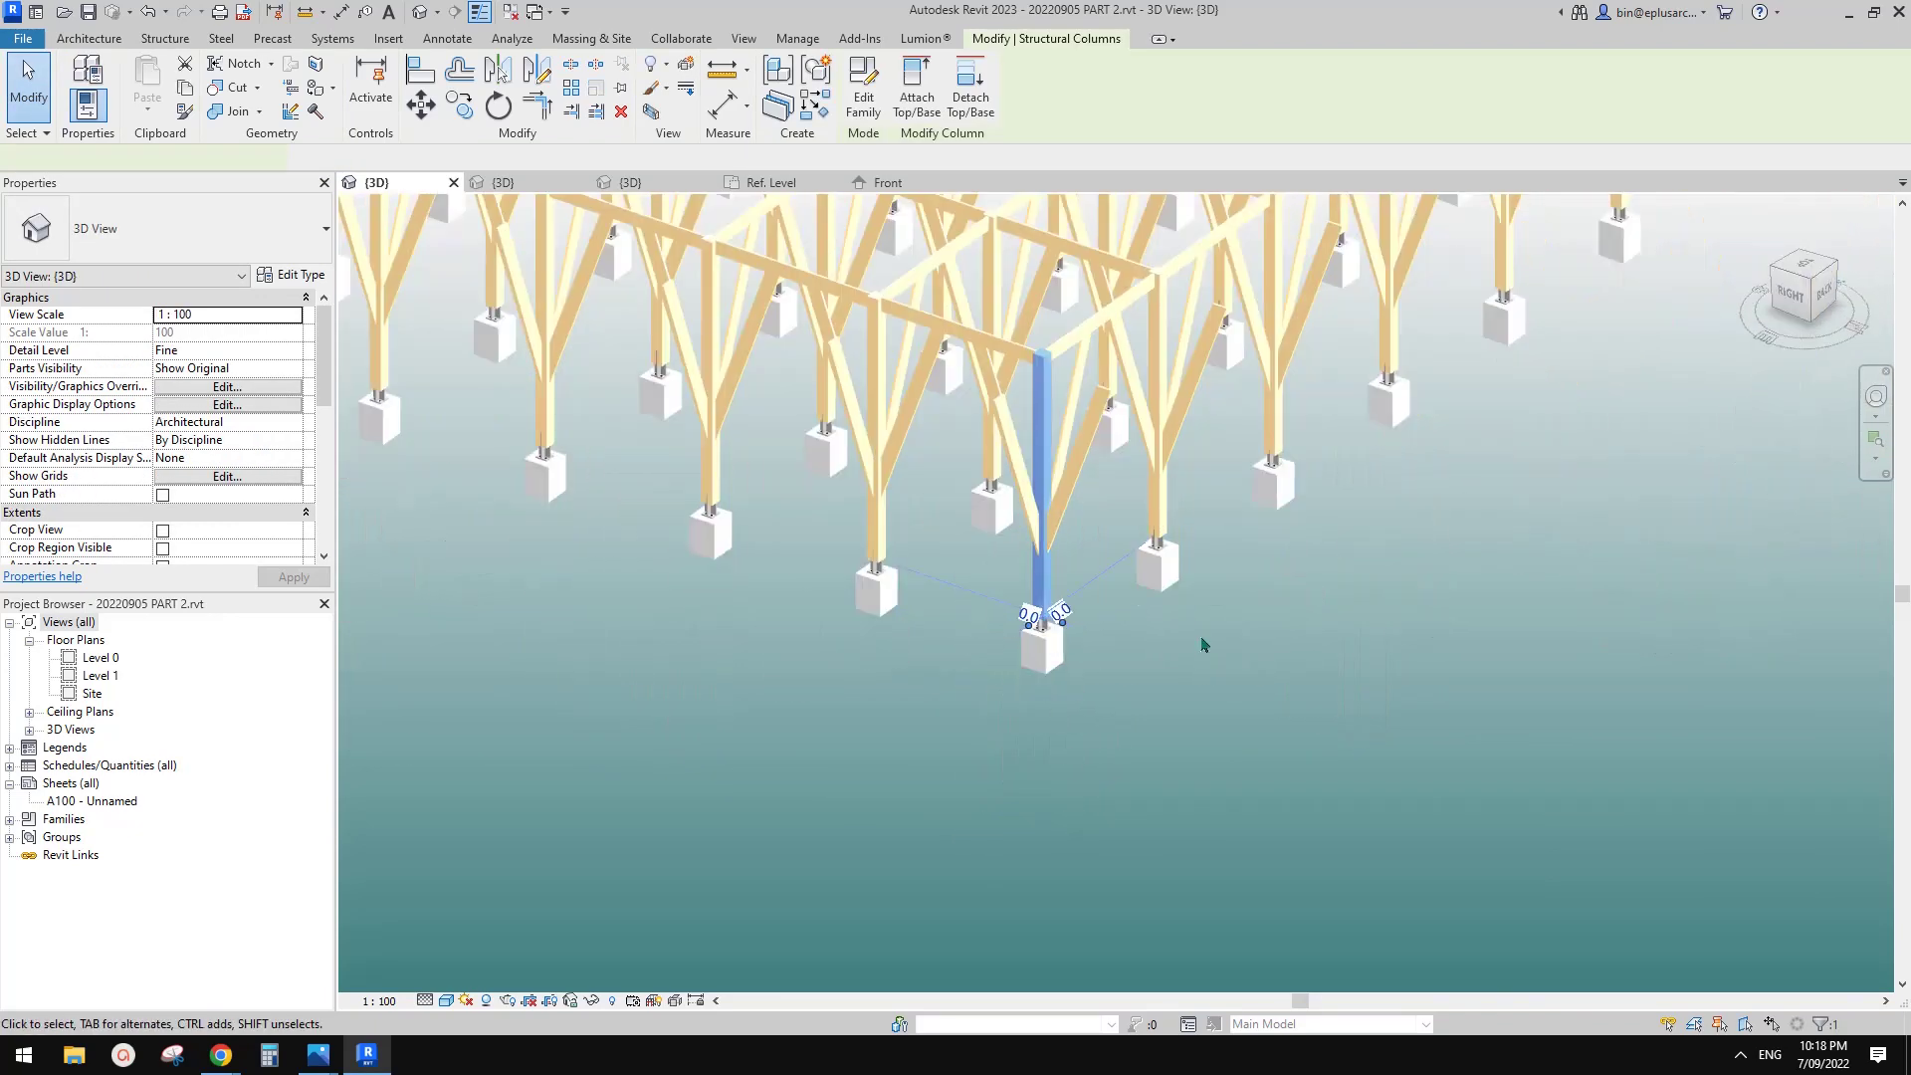
pyautogui.click(1204, 645)
pyautogui.moveTo(1080, 448); pyautogui.dragTo(1079, 531, button='middle')
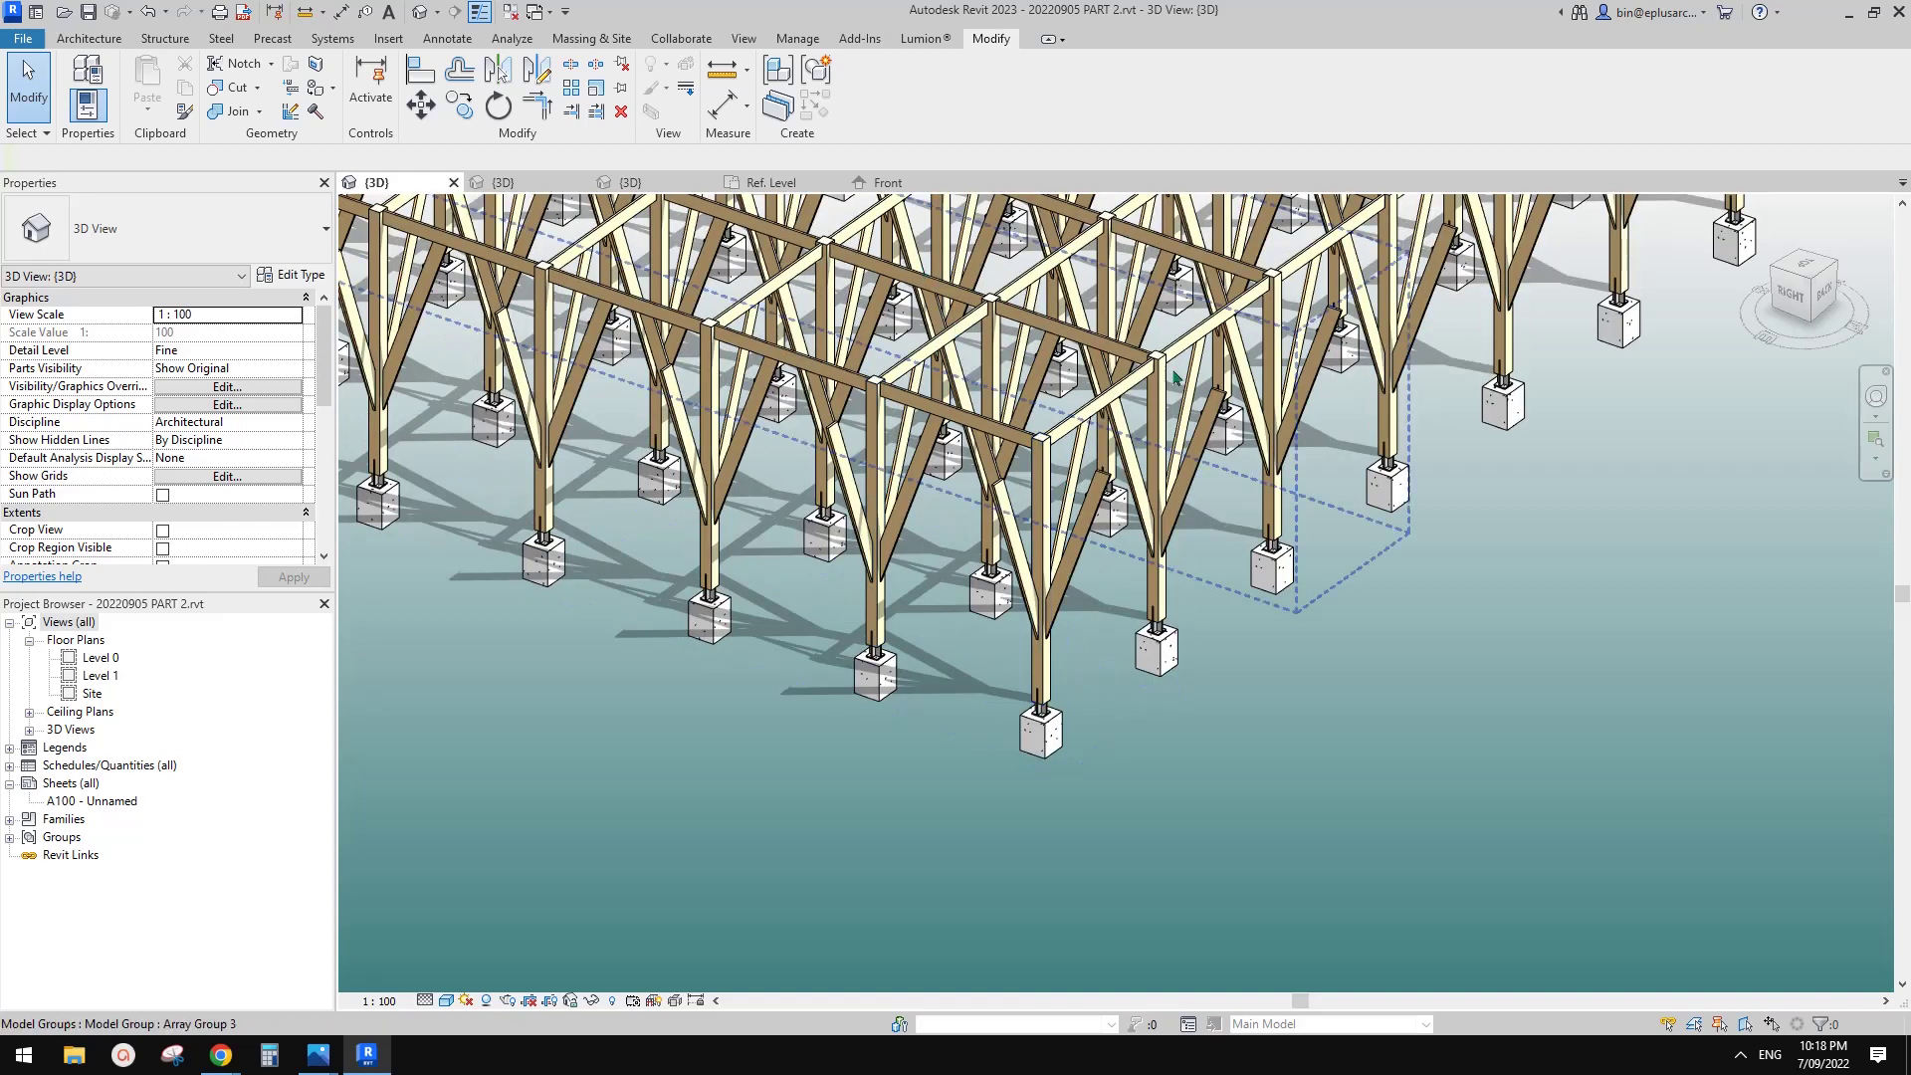
pyautogui.click(1056, 678)
pyautogui.scroll(-3, 1053, 597)
pyautogui.scroll(1, 1056, 580)
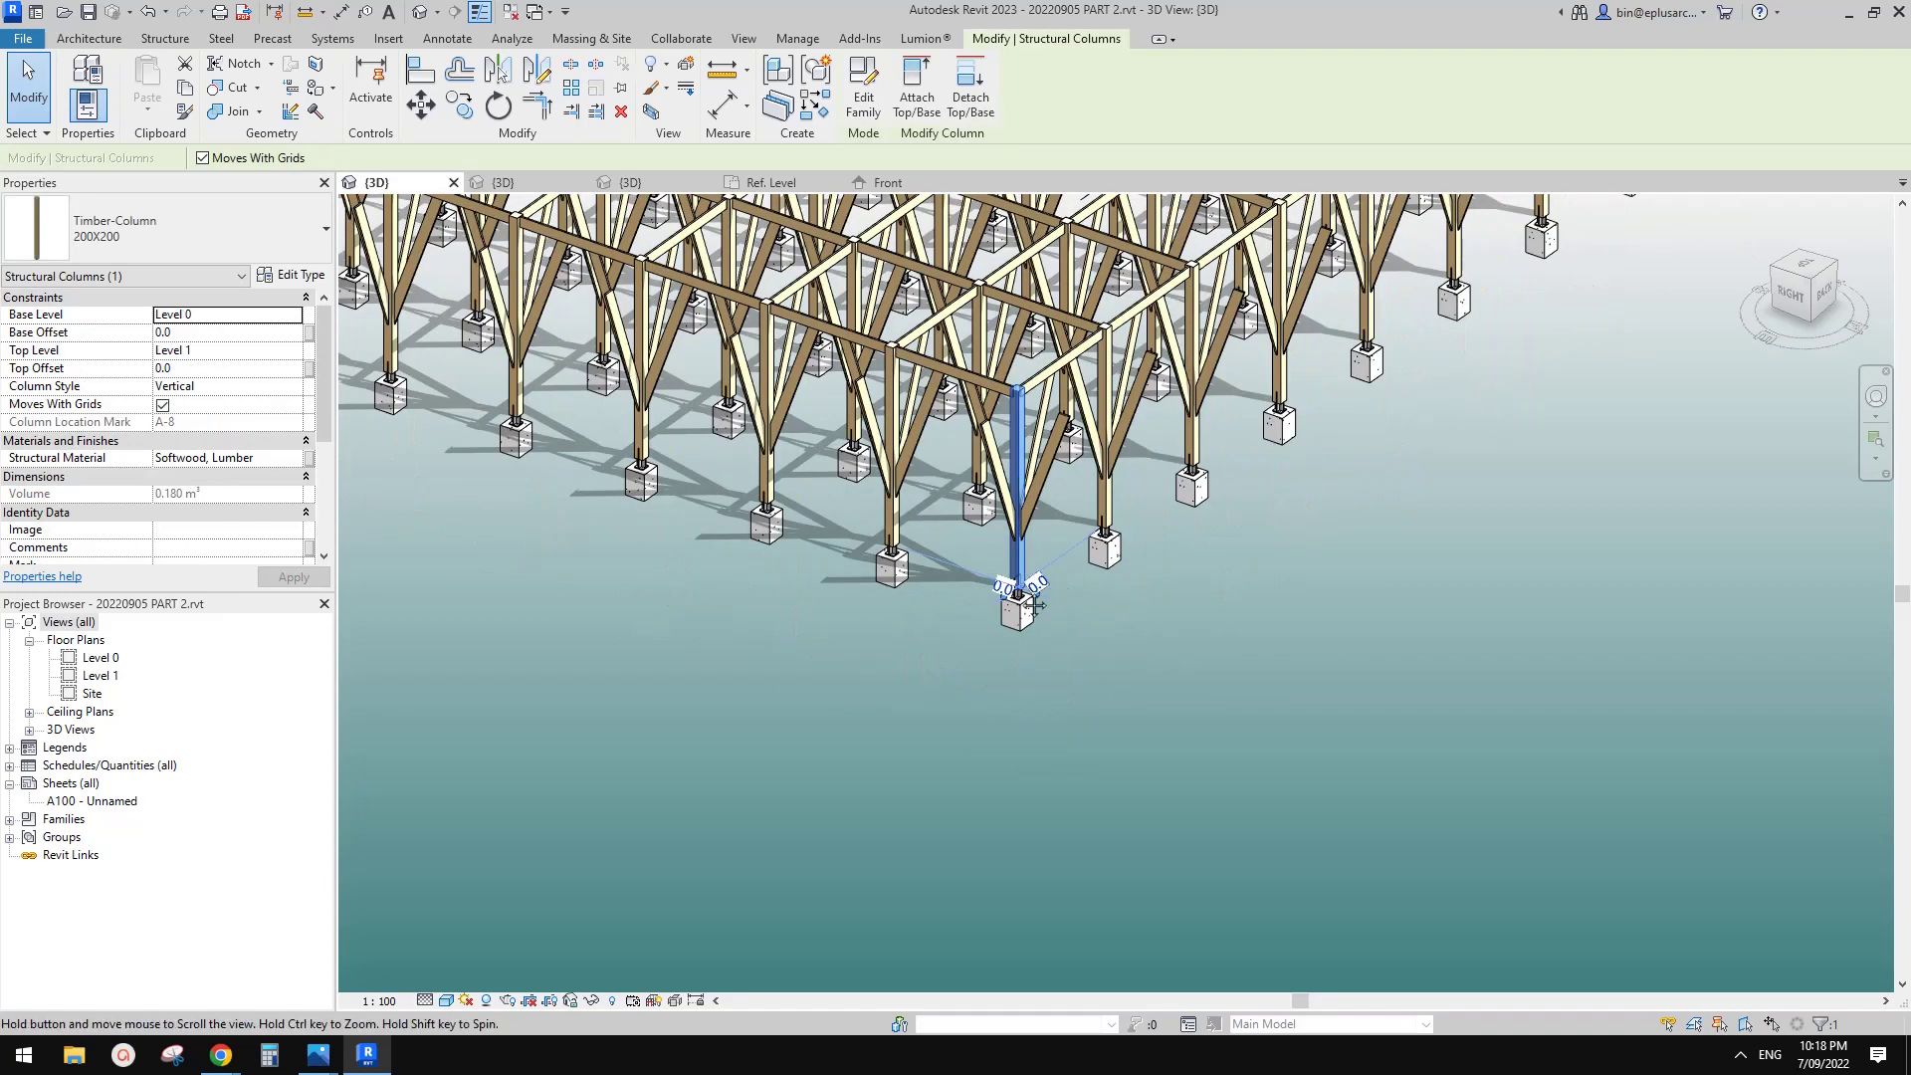
# - Copy the corner timber column twice into the open area outside the structure
pyautogui.moveTo(1035, 604); pyautogui.dragTo(995, 626, button='middle')
pyautogui.press('m')
pyautogui.press('v')
pyautogui.click(1308, 742)
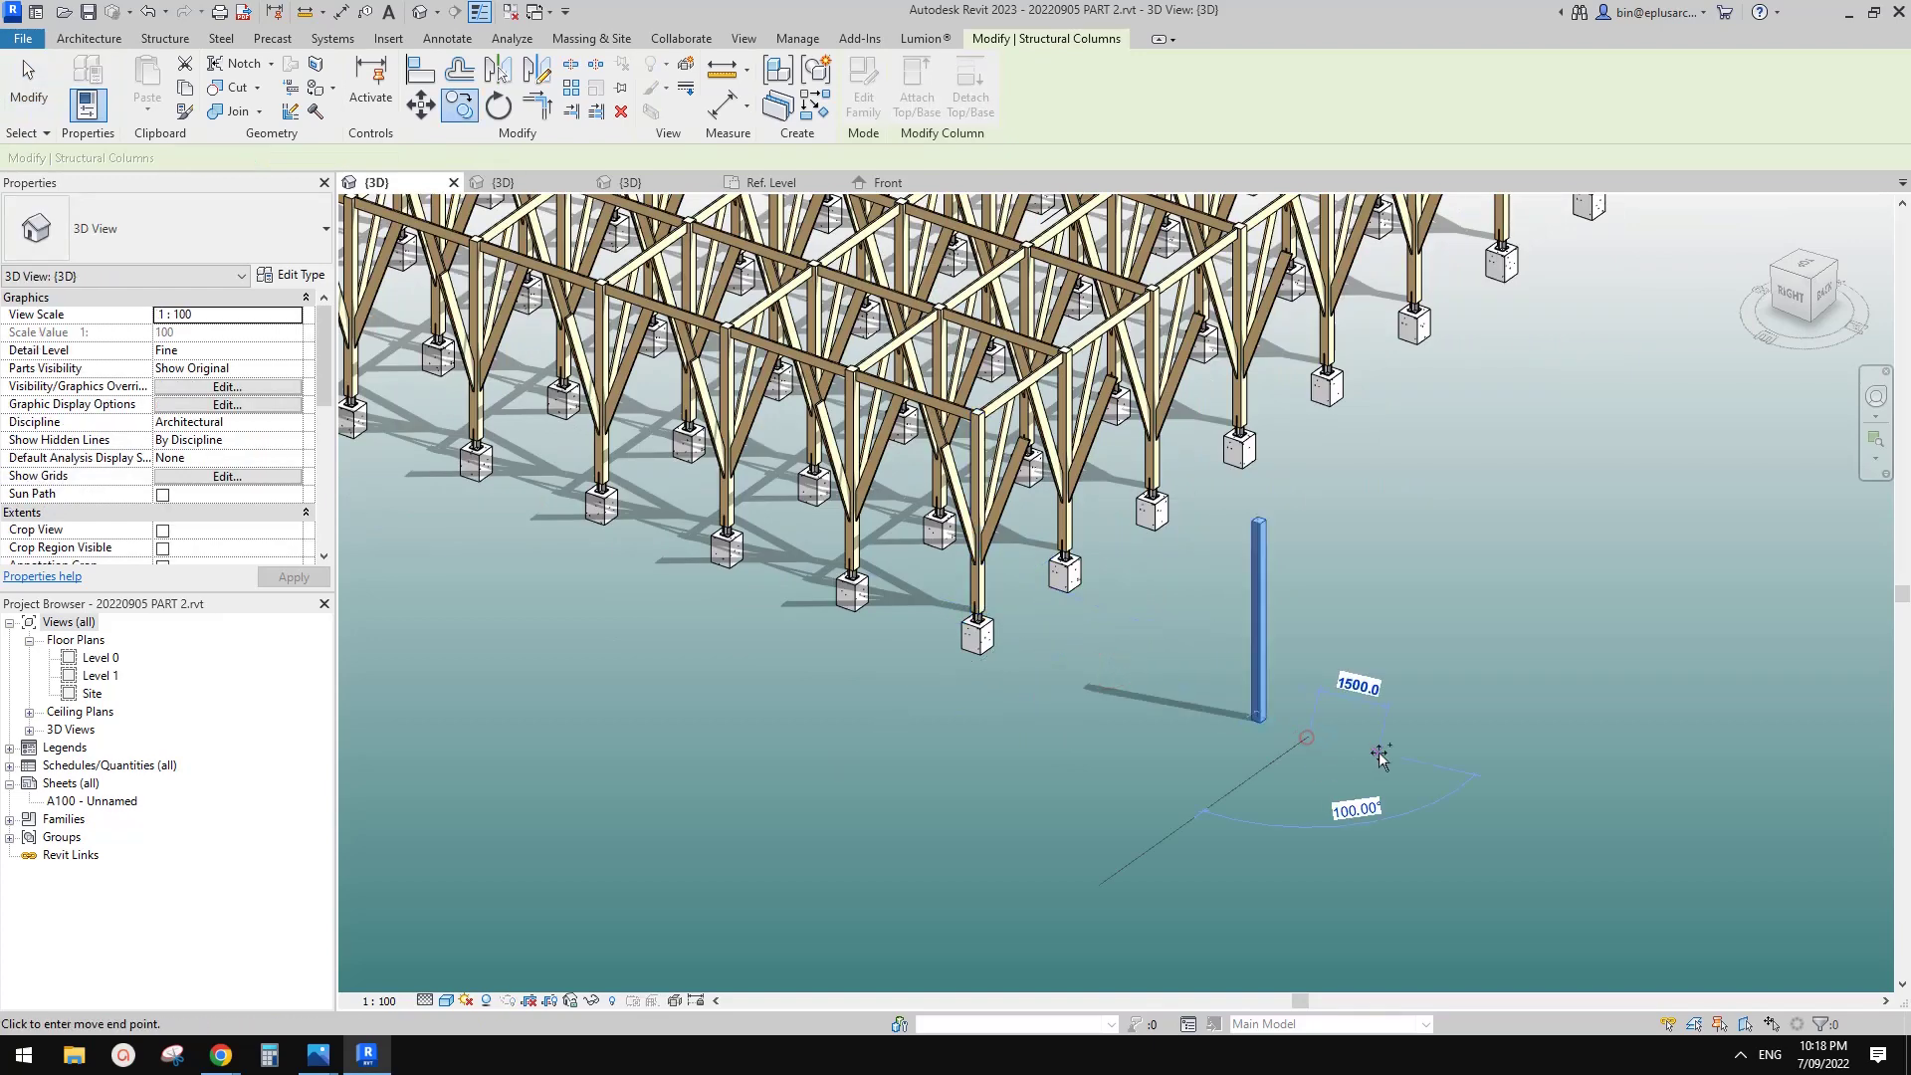
pyautogui.click(1408, 667)
pyautogui.press('Escape')
# - Place Footing-Rectangular 400x400 isolated foundations on Level 0 under the two copied columns with the At Columns option
pyautogui.click(999, 657)
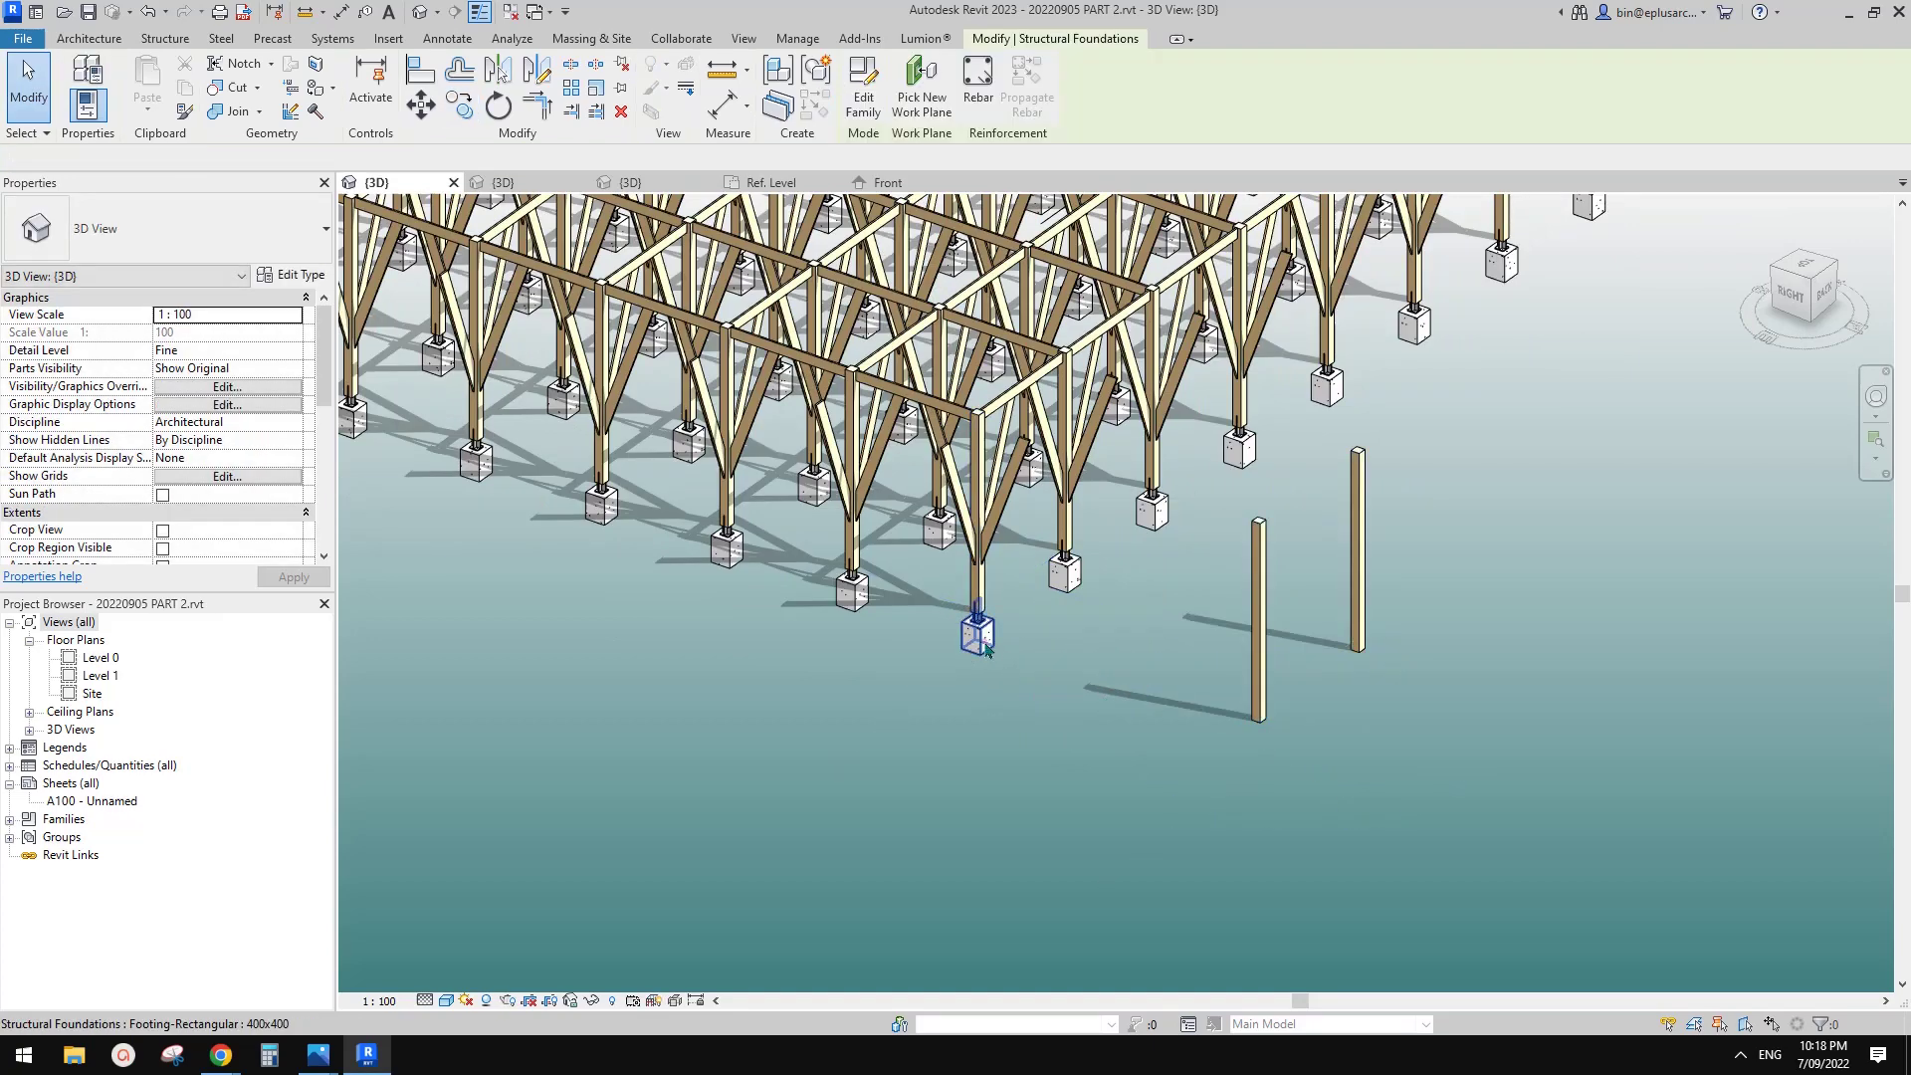
pyautogui.scroll(2, 999, 657)
pyautogui.scroll(-1, 999, 657)
pyautogui.press('c')
pyautogui.press('s')
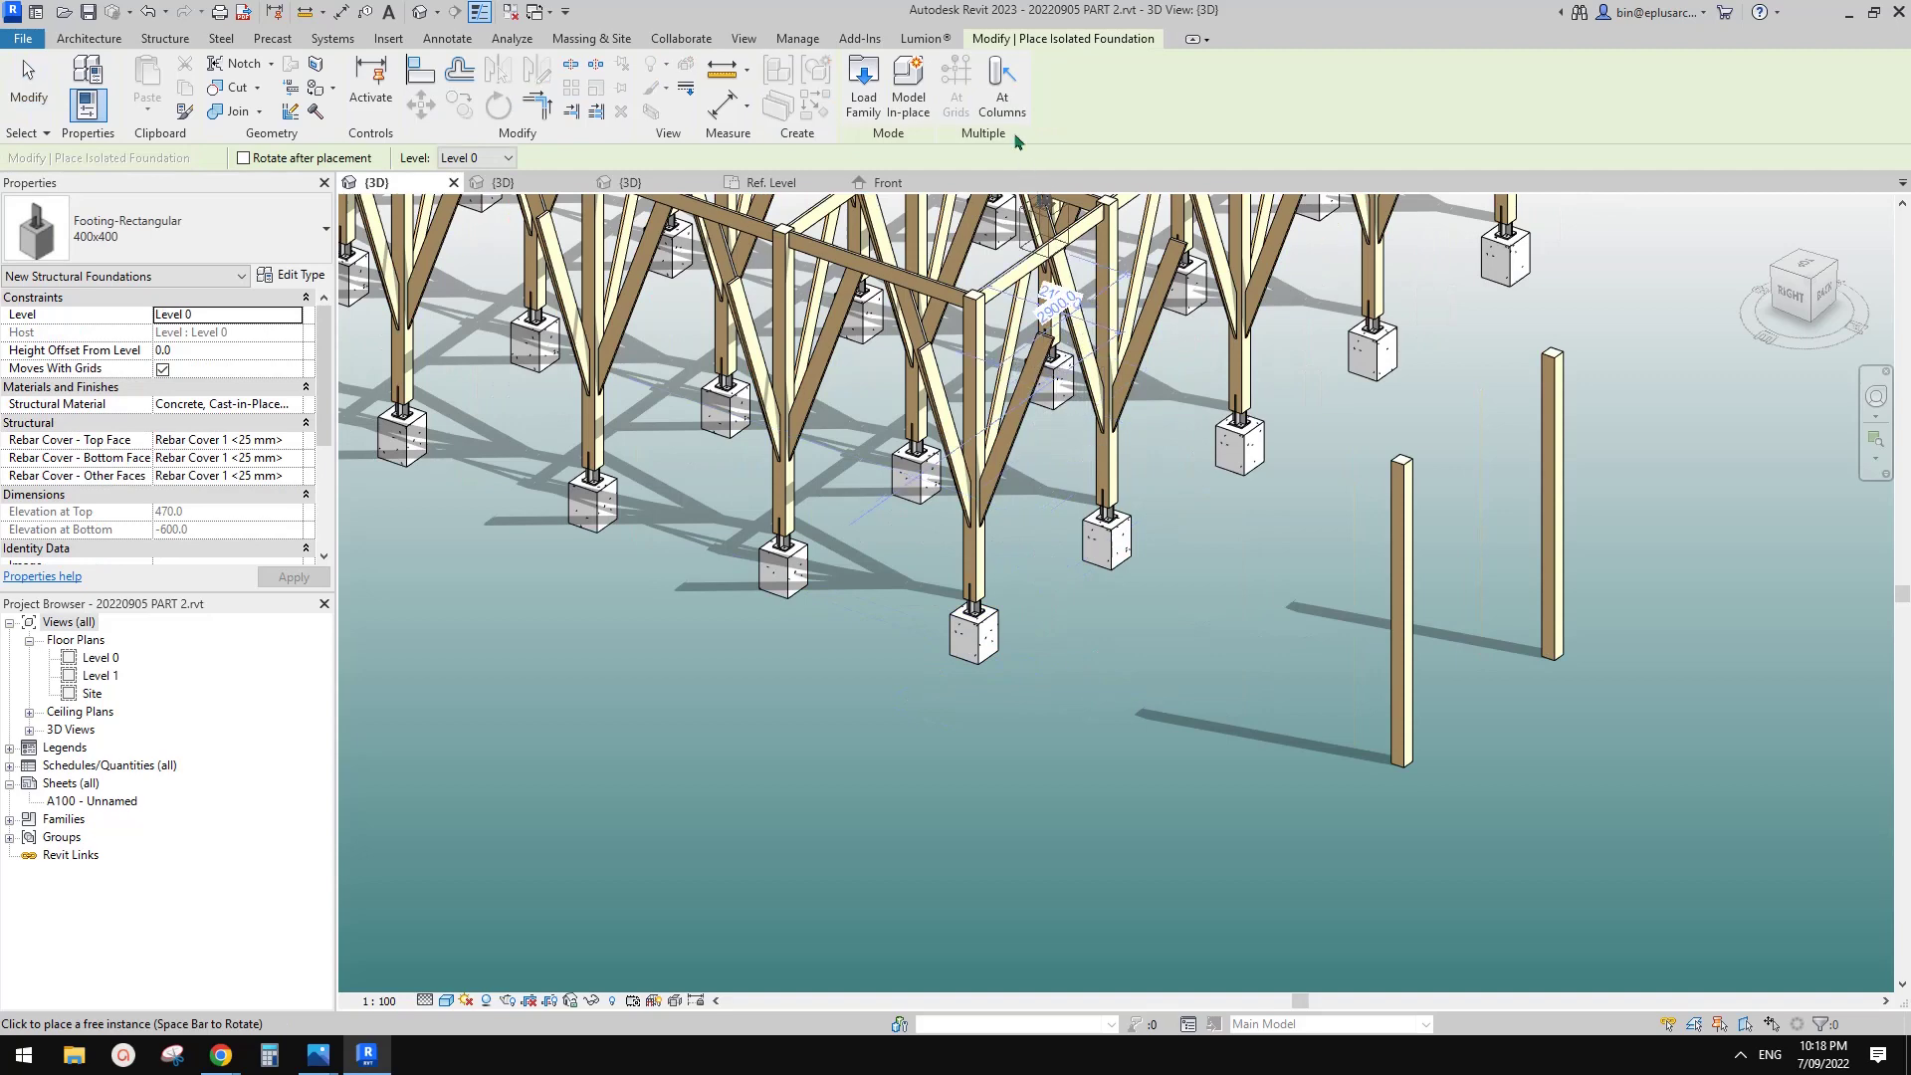
pyautogui.click(1002, 96)
pyautogui.moveTo(1431, 682); pyautogui.dragTo(1378, 709)
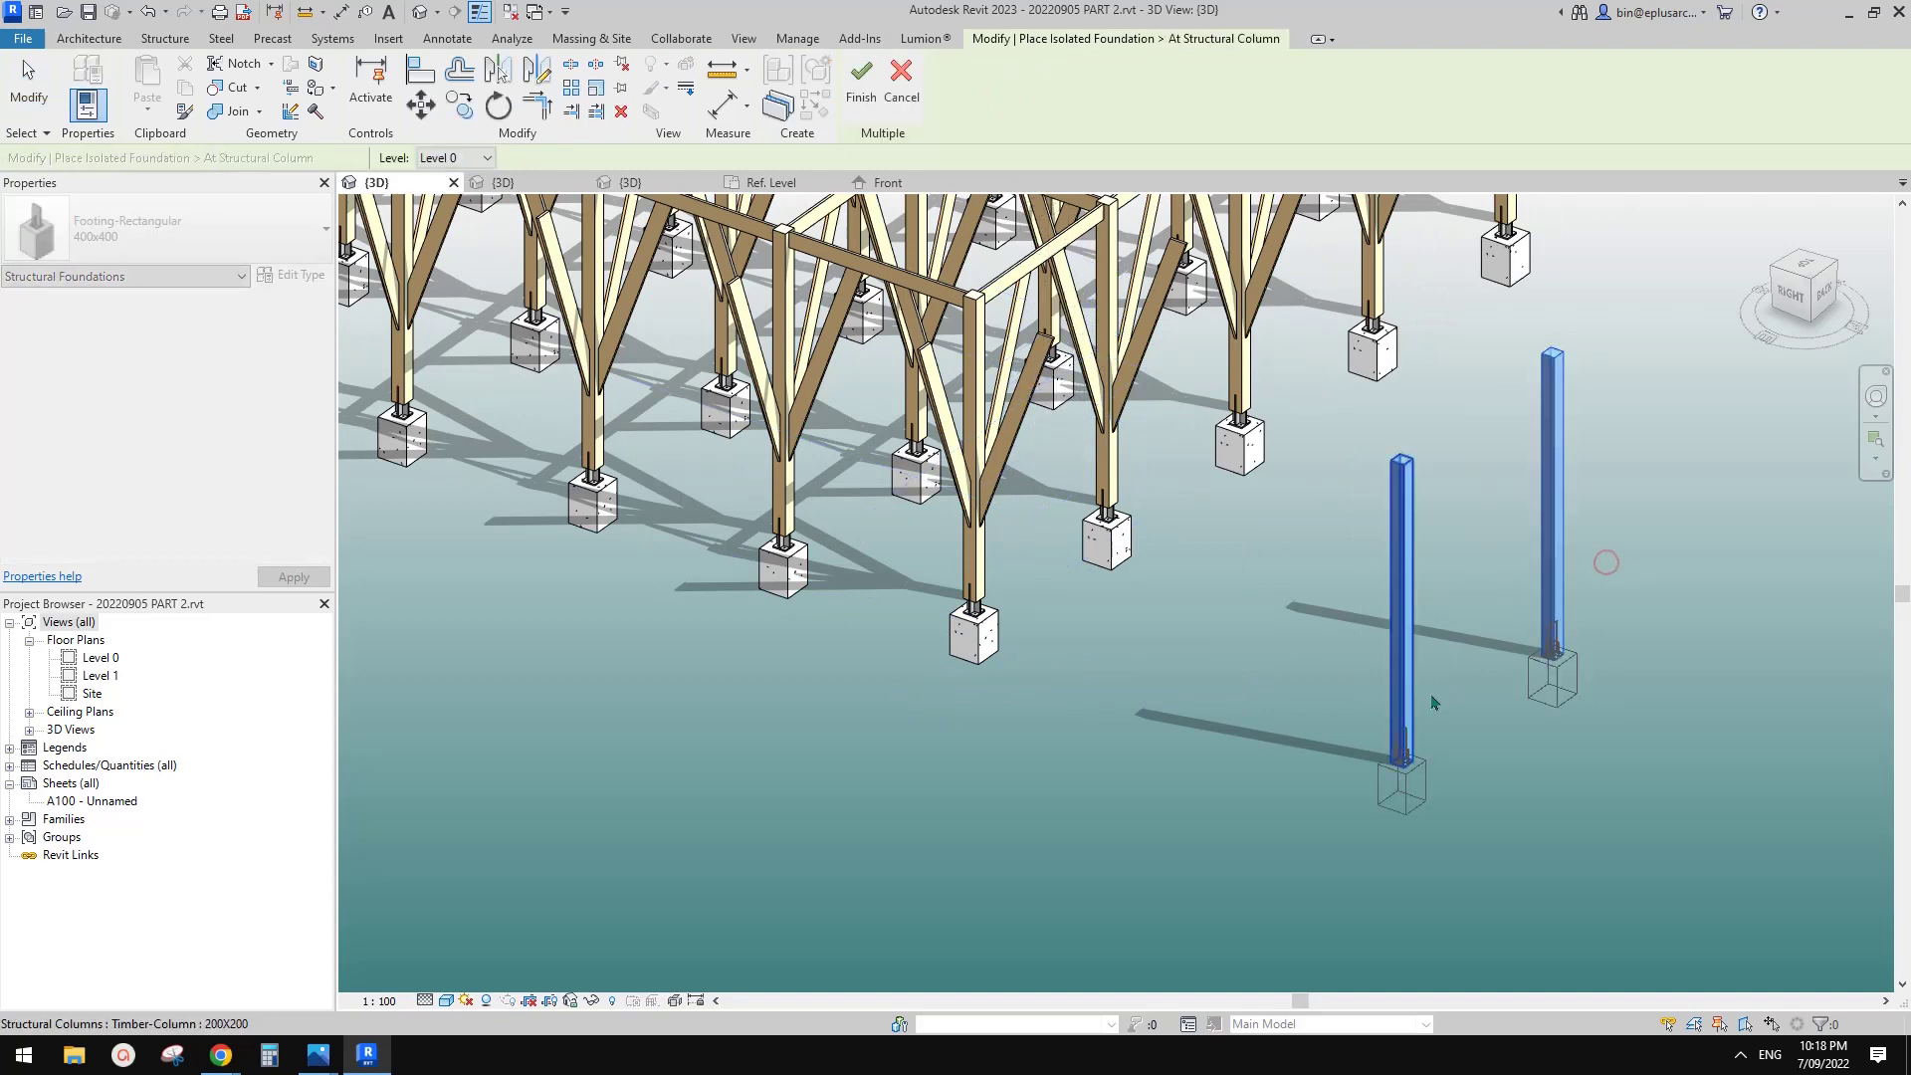
pyautogui.click(862, 94)
pyautogui.moveTo(1443, 796); pyautogui.dragTo(1358, 756, button='middle')
pyautogui.scroll(1, 1349, 731)
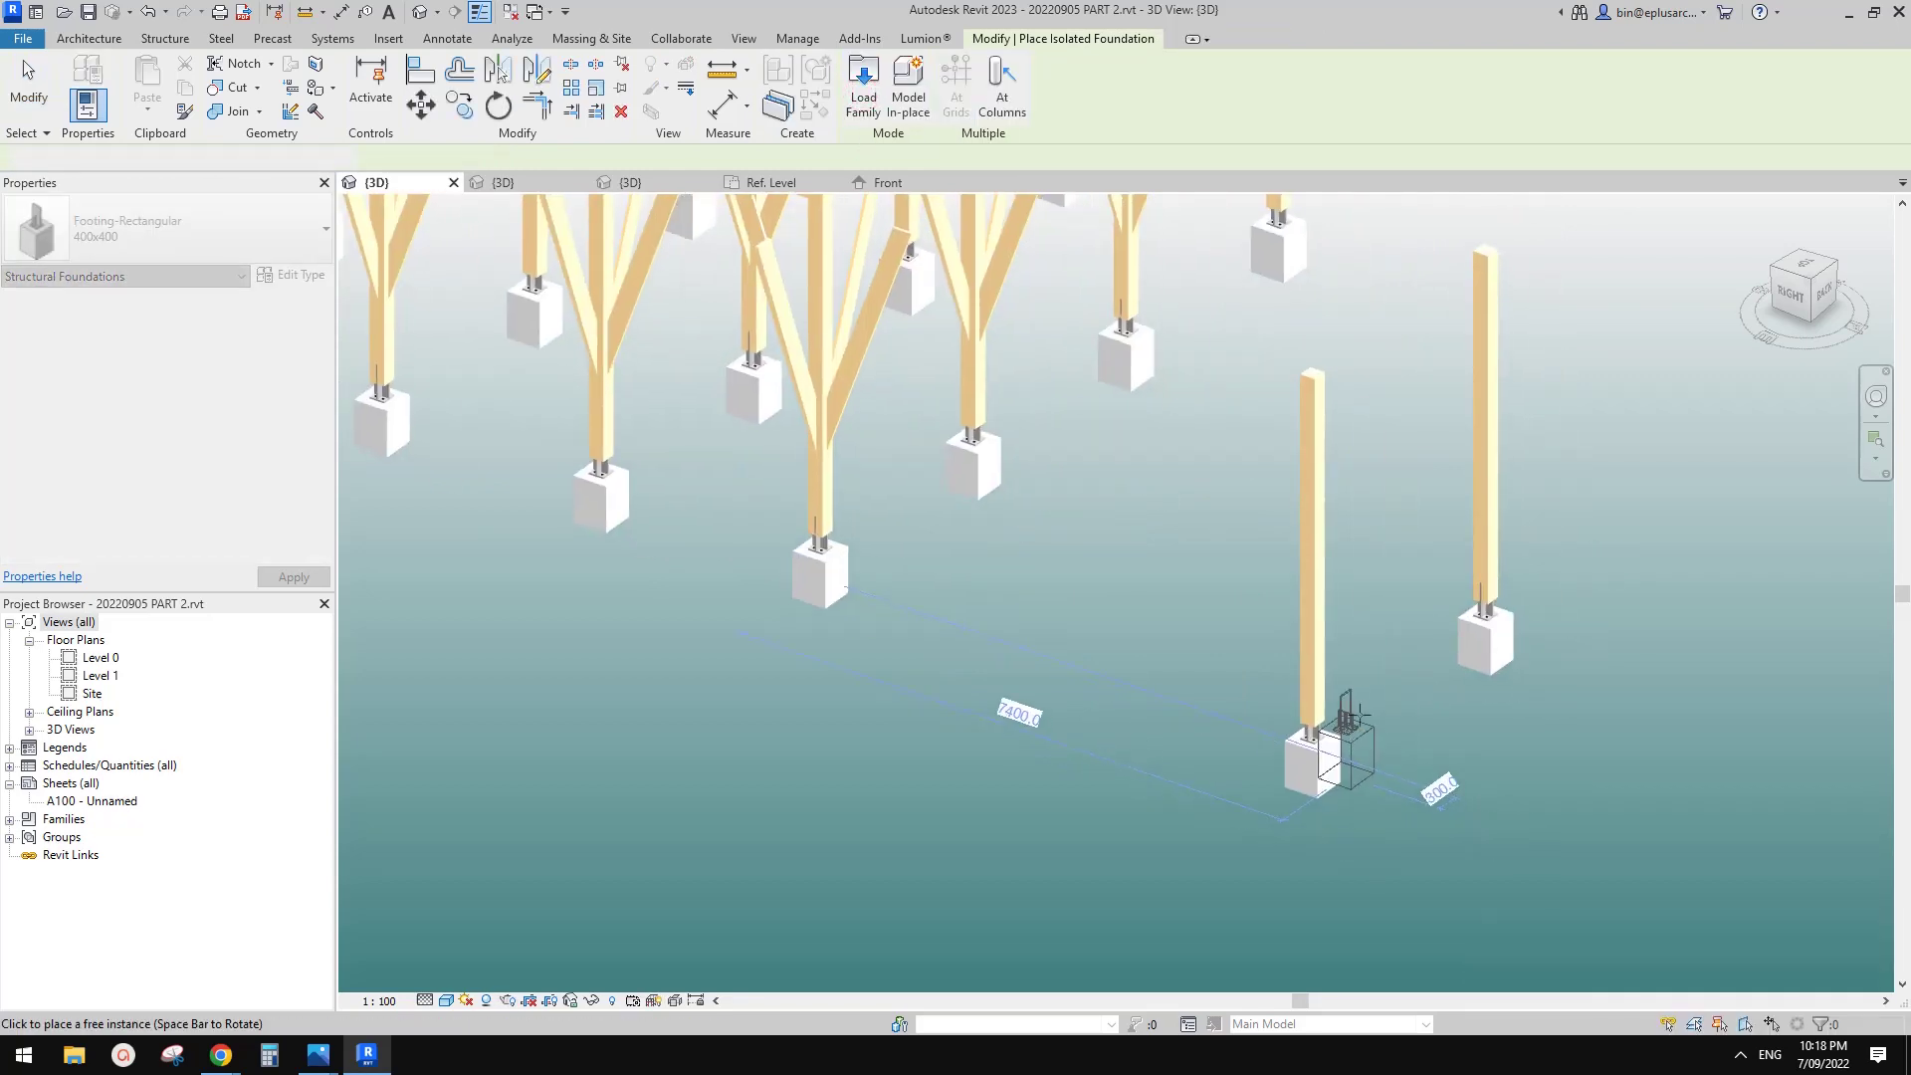
pyautogui.press('Escape')
# - Inspect how the new footing and its base plate meet the copied timber column from several angles
pyautogui.scroll(5, 1313, 772)
pyautogui.click(1325, 740)
pyautogui.keyDown('shift'); pyautogui.moveTo(1413, 646); pyautogui.dragTo(1260, 687, button='middle'); pyautogui.keyUp('shift')
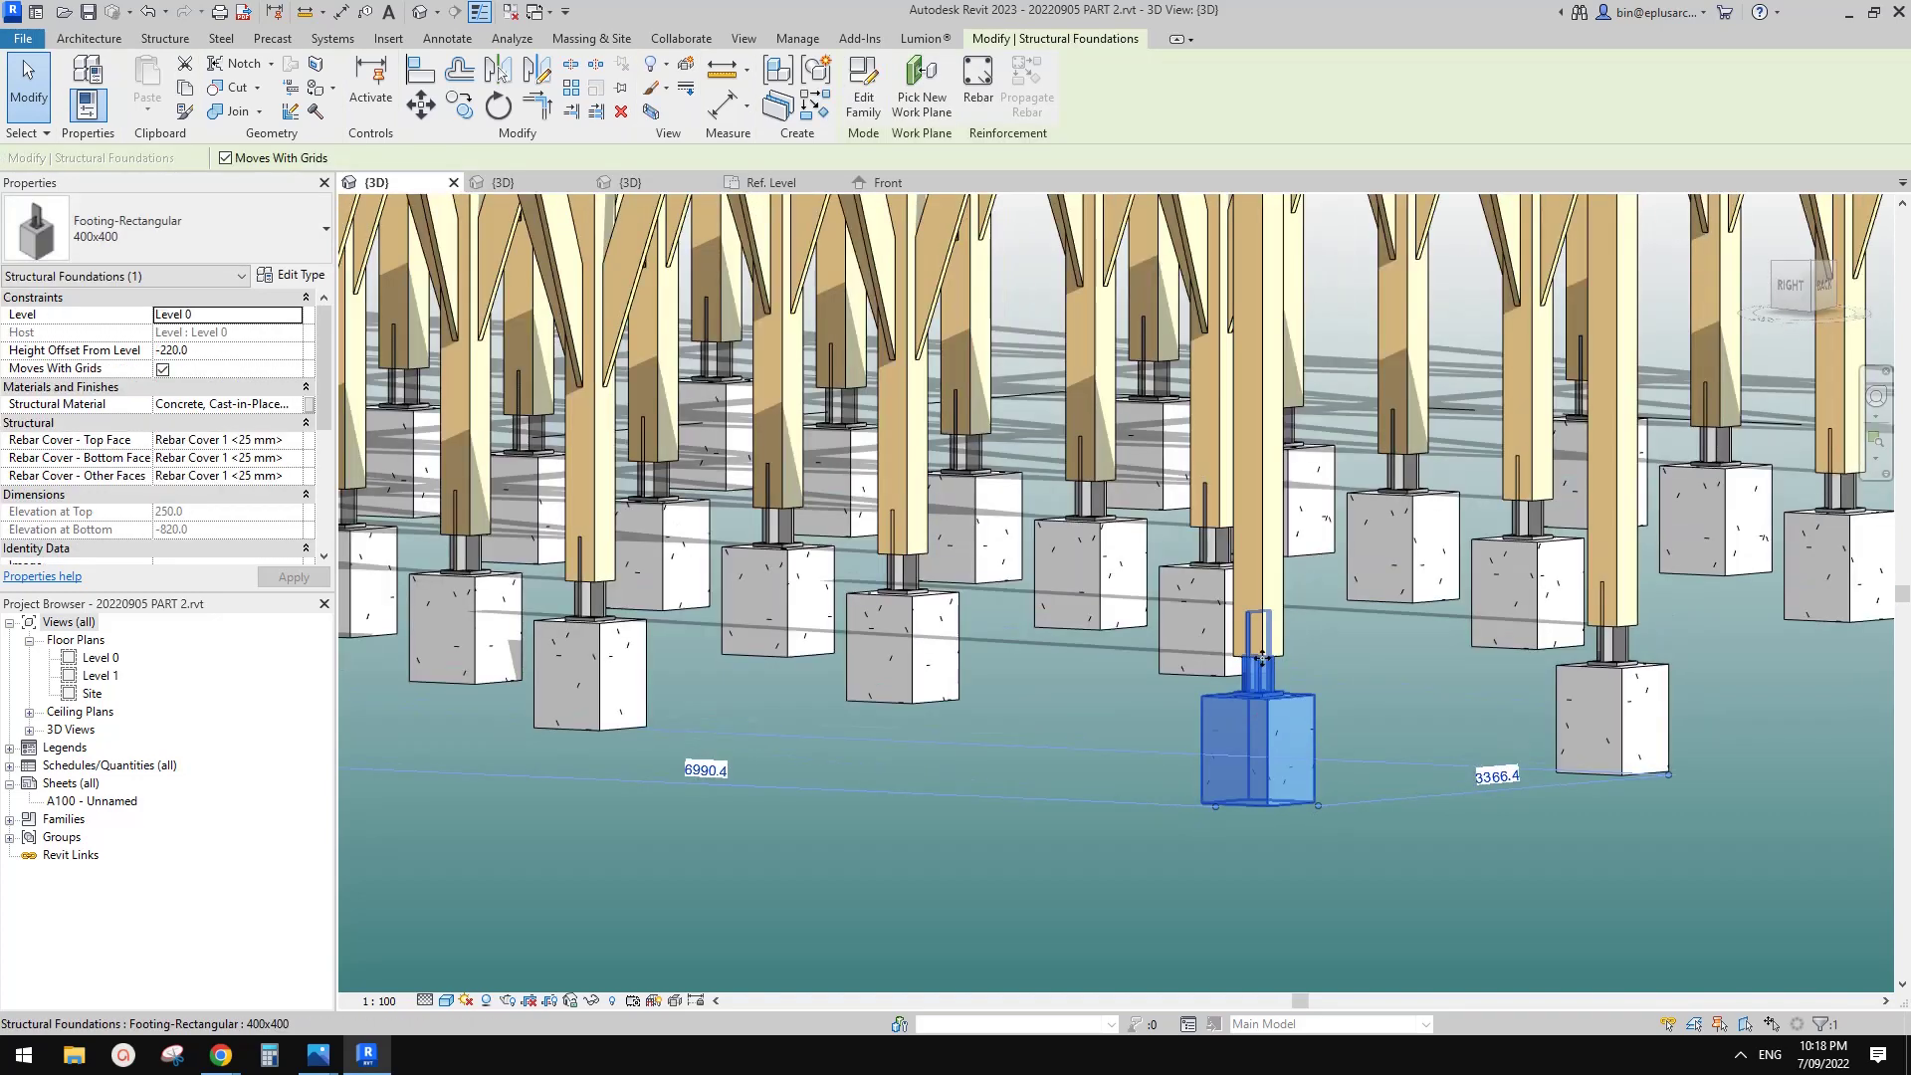
pyautogui.scroll(5, 1261, 684)
pyautogui.scroll(-3, 1310, 699)
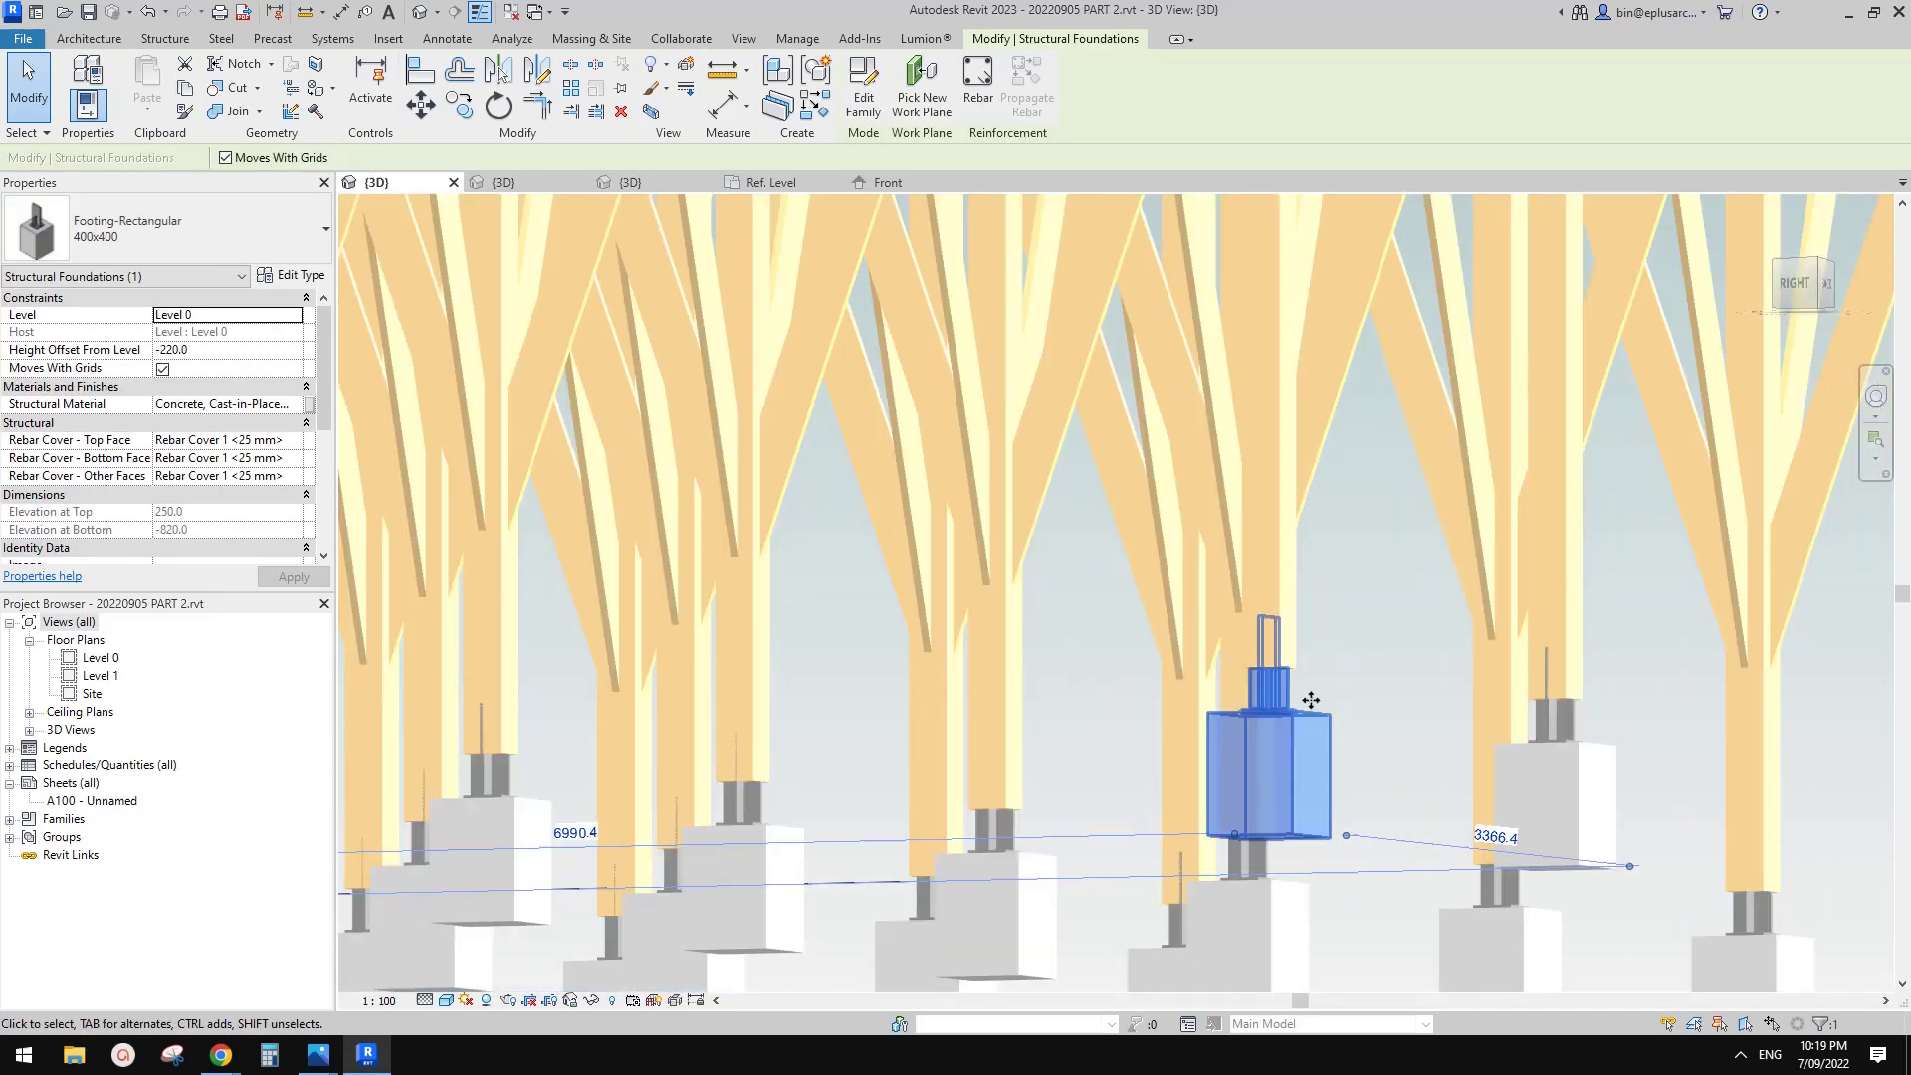
pyautogui.keyDown('shift'); pyautogui.moveTo(1310, 700); pyautogui.dragTo(1353, 822, button='middle'); pyautogui.keyUp('shift')
pyautogui.click(1352, 818)
# - Set the base offset of both copied timber columns to 300, accepting that their attached foundations move along
pyautogui.click(1290, 590)
pyautogui.keyDown('ctrl'); pyautogui.click(1420, 444); pyautogui.keyUp('ctrl')
pyautogui.keyDown('shift'); pyautogui.moveTo(1420, 445); pyautogui.dragTo(434, 437, button='middle'); pyautogui.keyUp('shift')
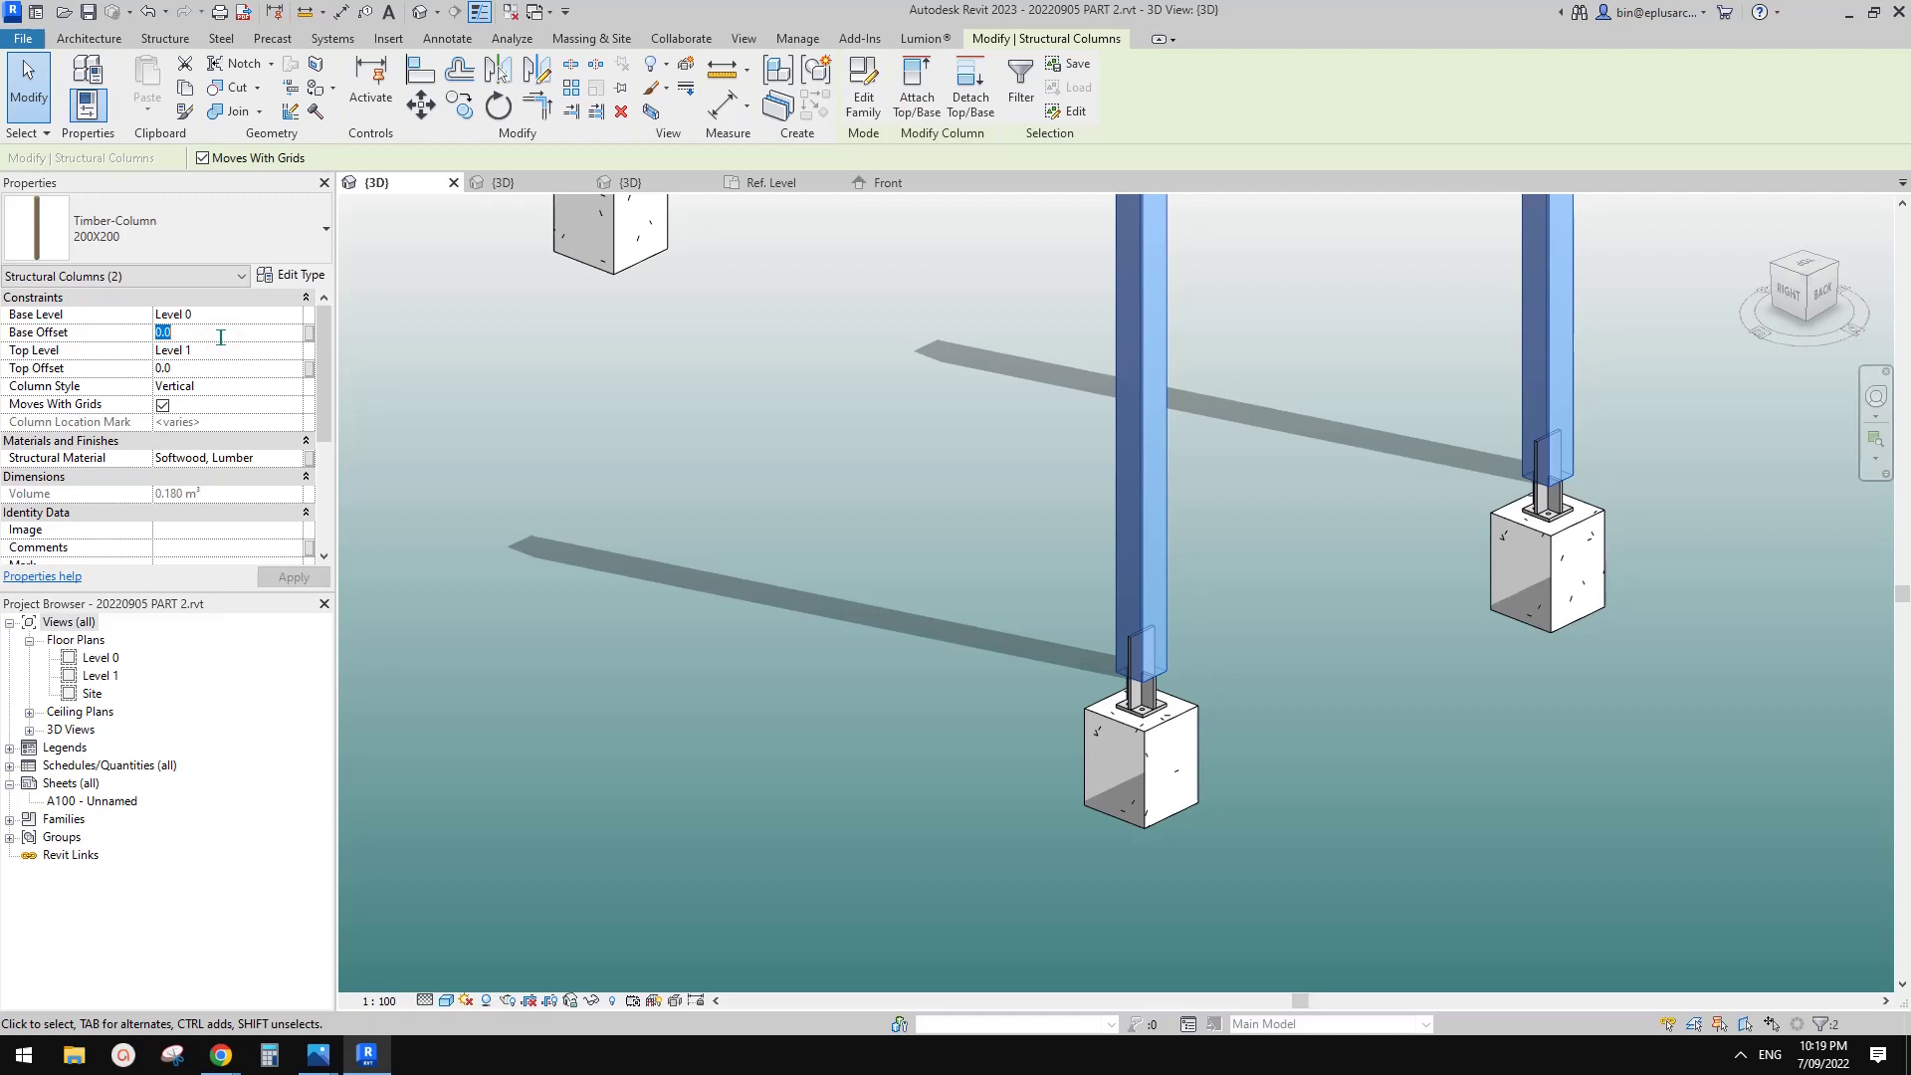
pyautogui.press('Return')
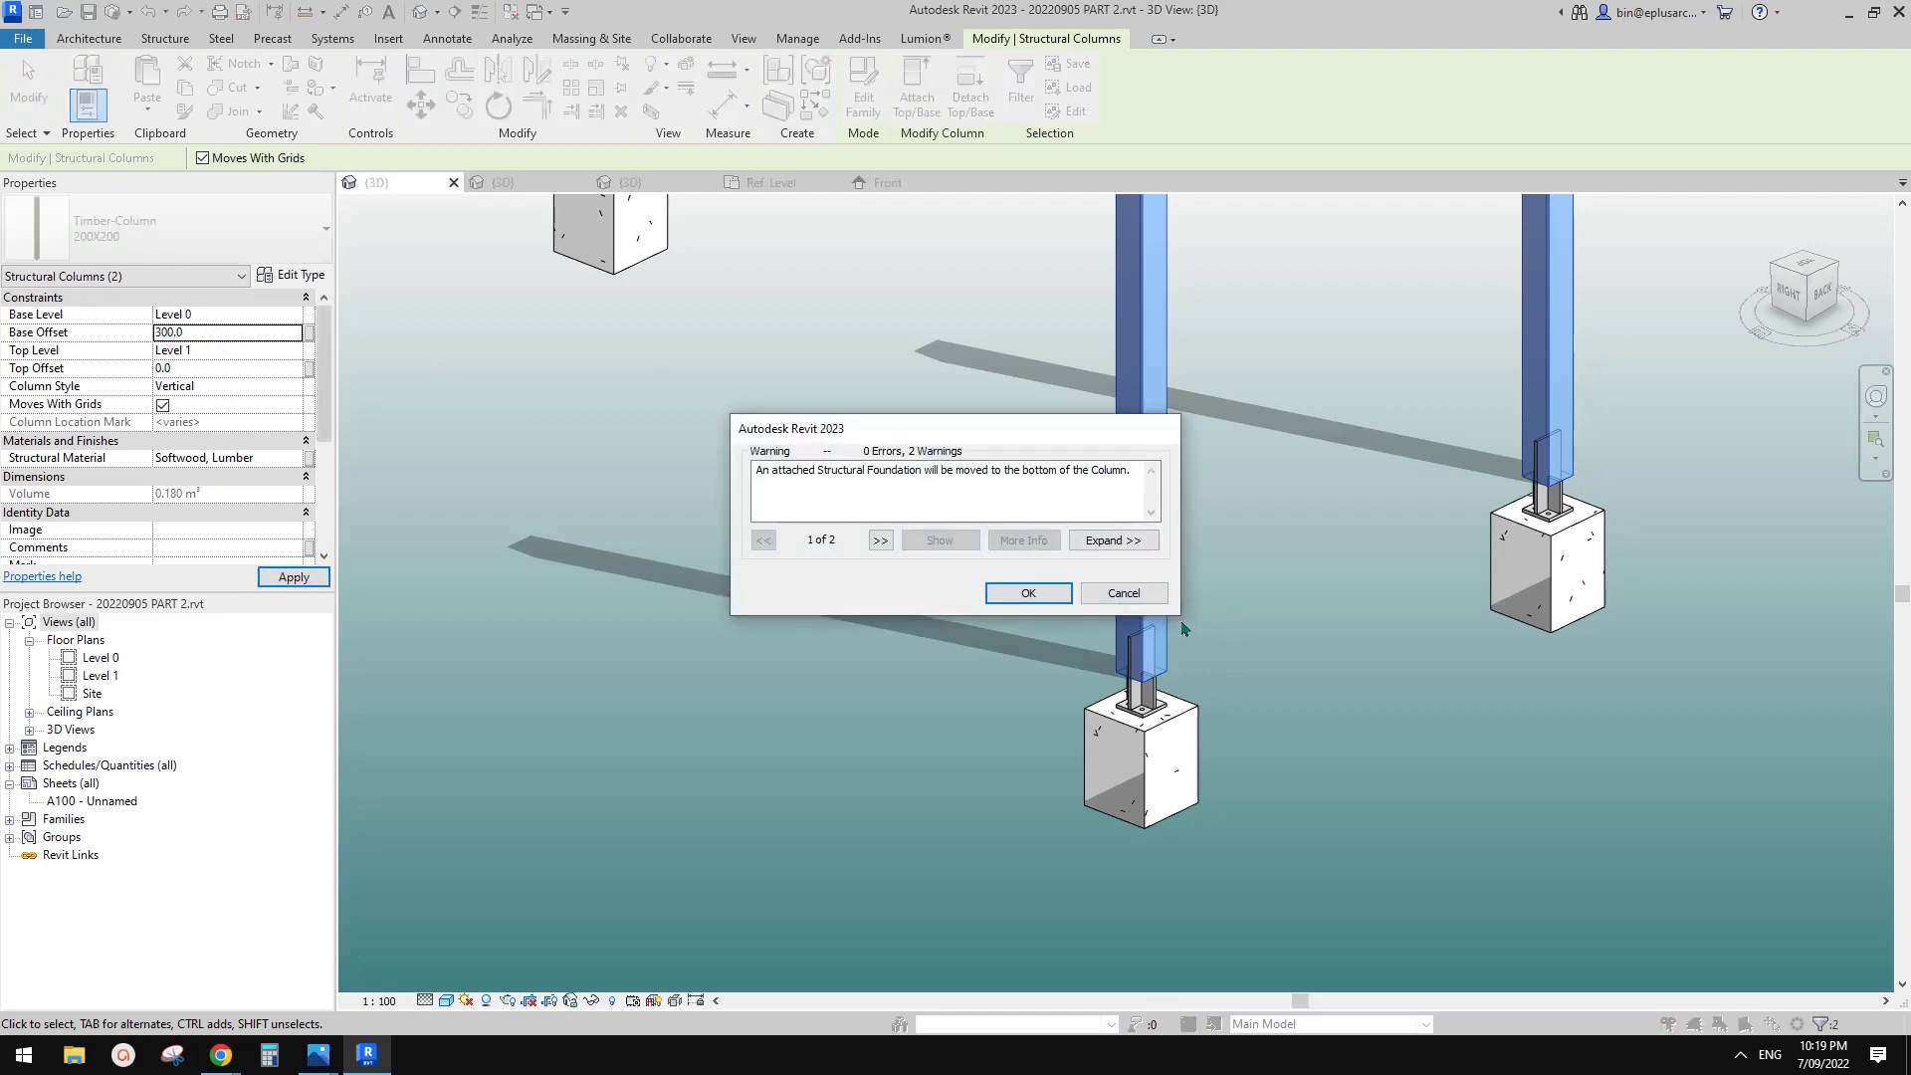
pyautogui.click(1040, 588)
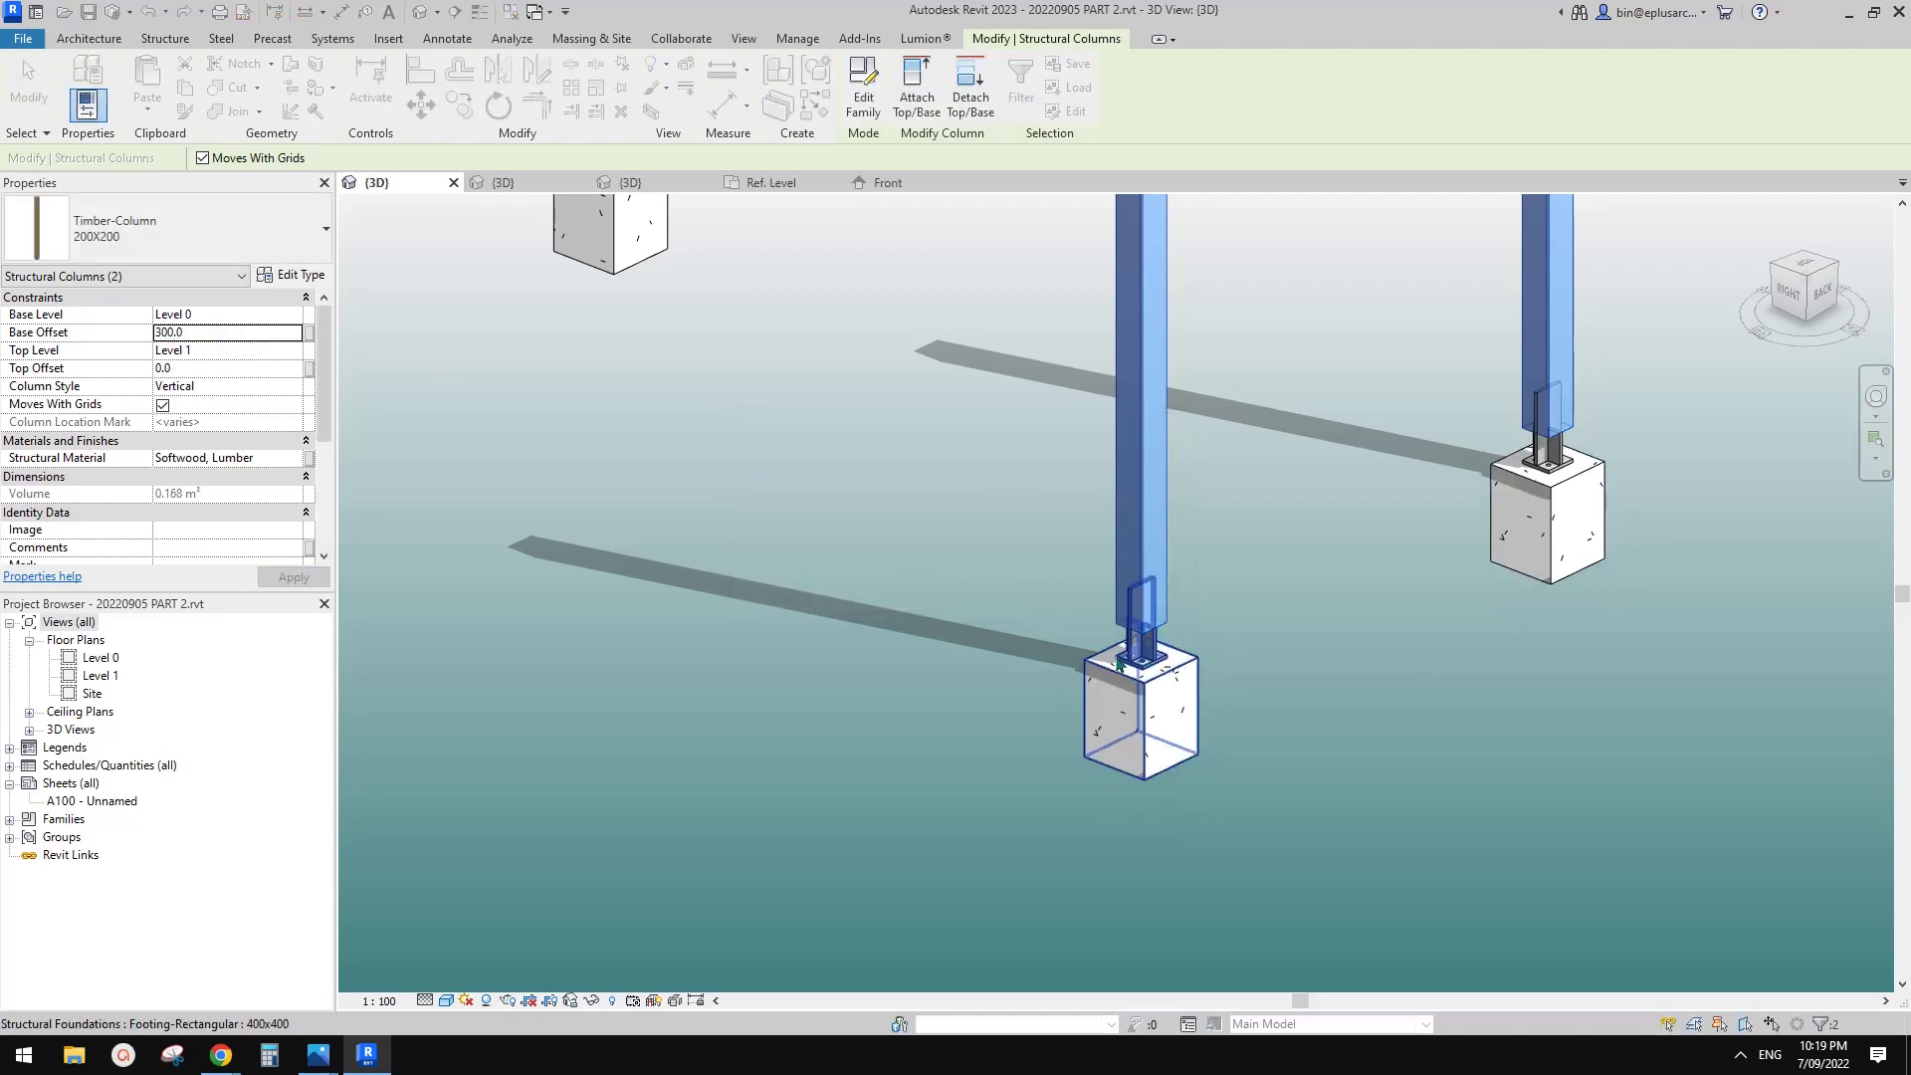
pyautogui.press('Escape')
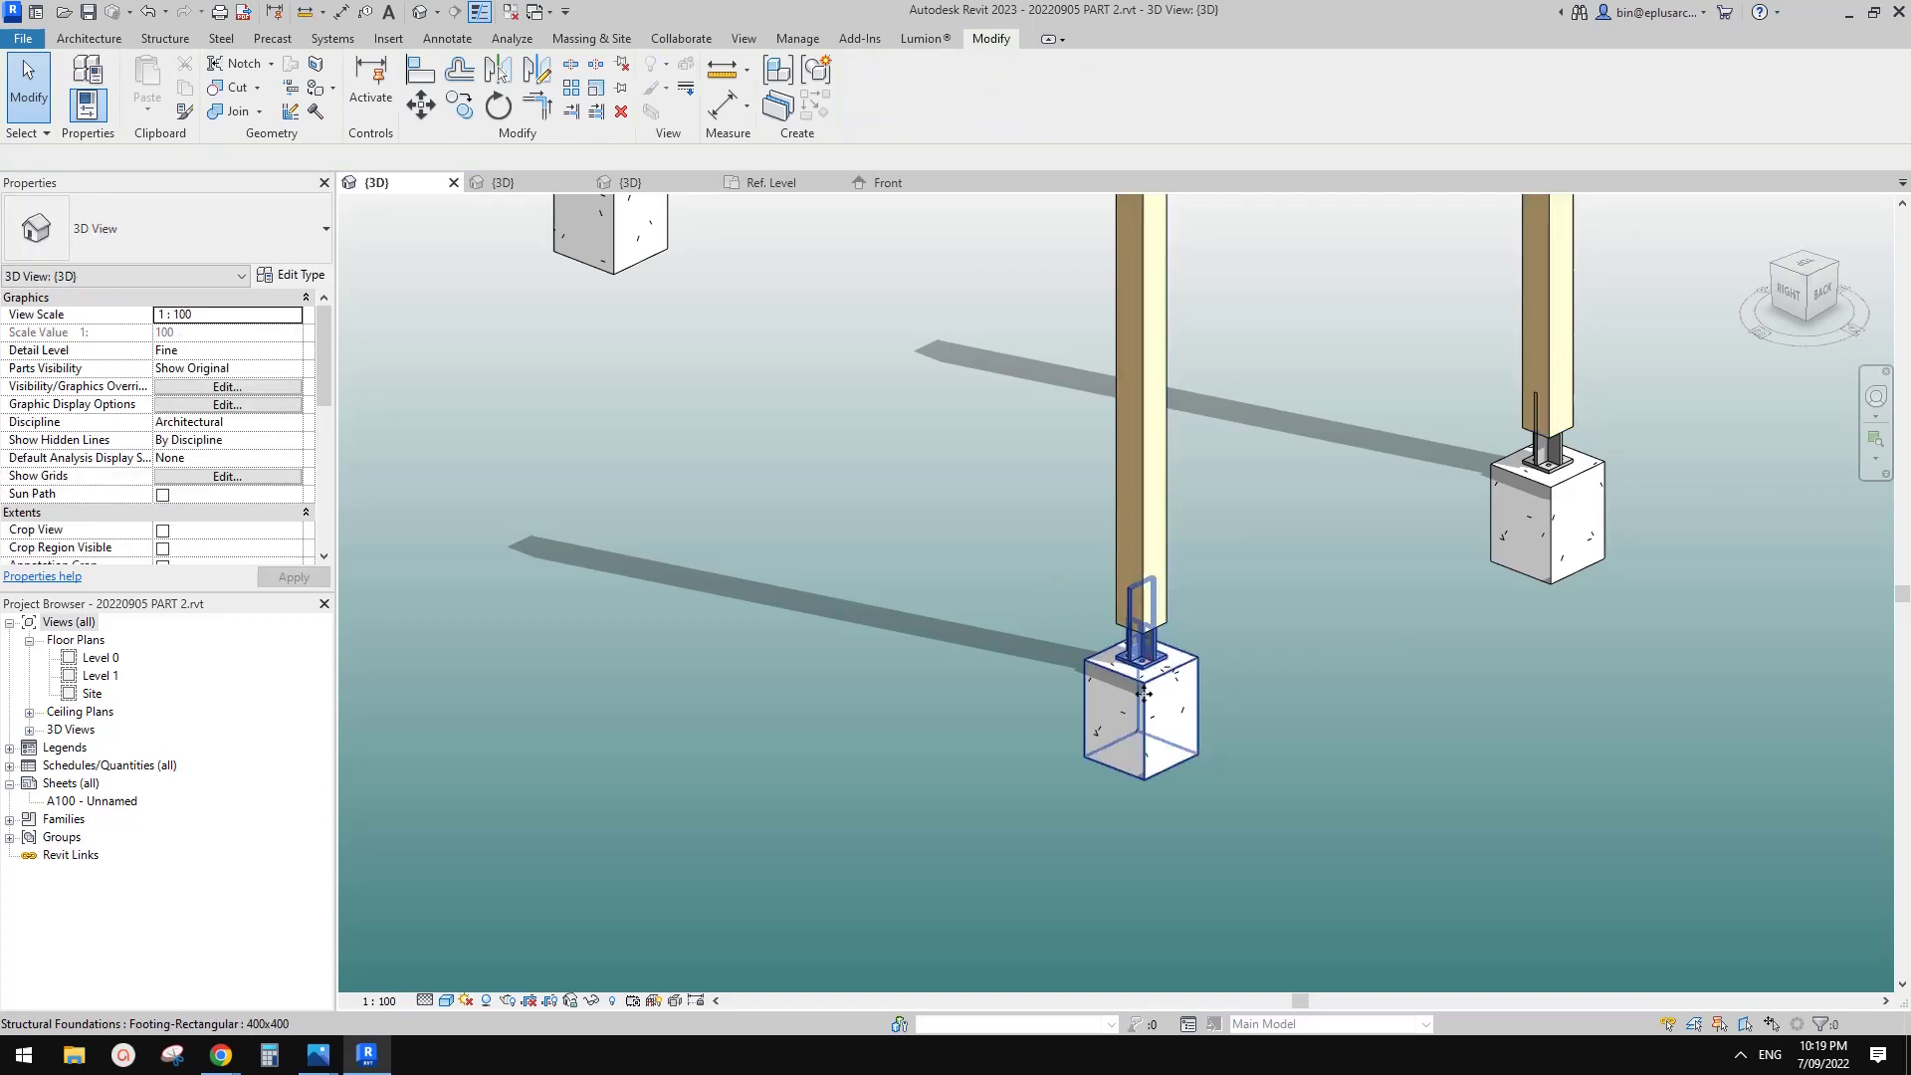
# - Open the Footing-Rectangular family from a copied column's footing for editing and show its Front elevation
pyautogui.click(1143, 694)
pyautogui.scroll(1, 1144, 694)
pyautogui.keyDown('shift'); pyautogui.moveTo(1143, 694); pyautogui.dragTo(1173, 695, button='middle'); pyautogui.keyUp('shift')
pyautogui.scroll(1, 1173, 694)
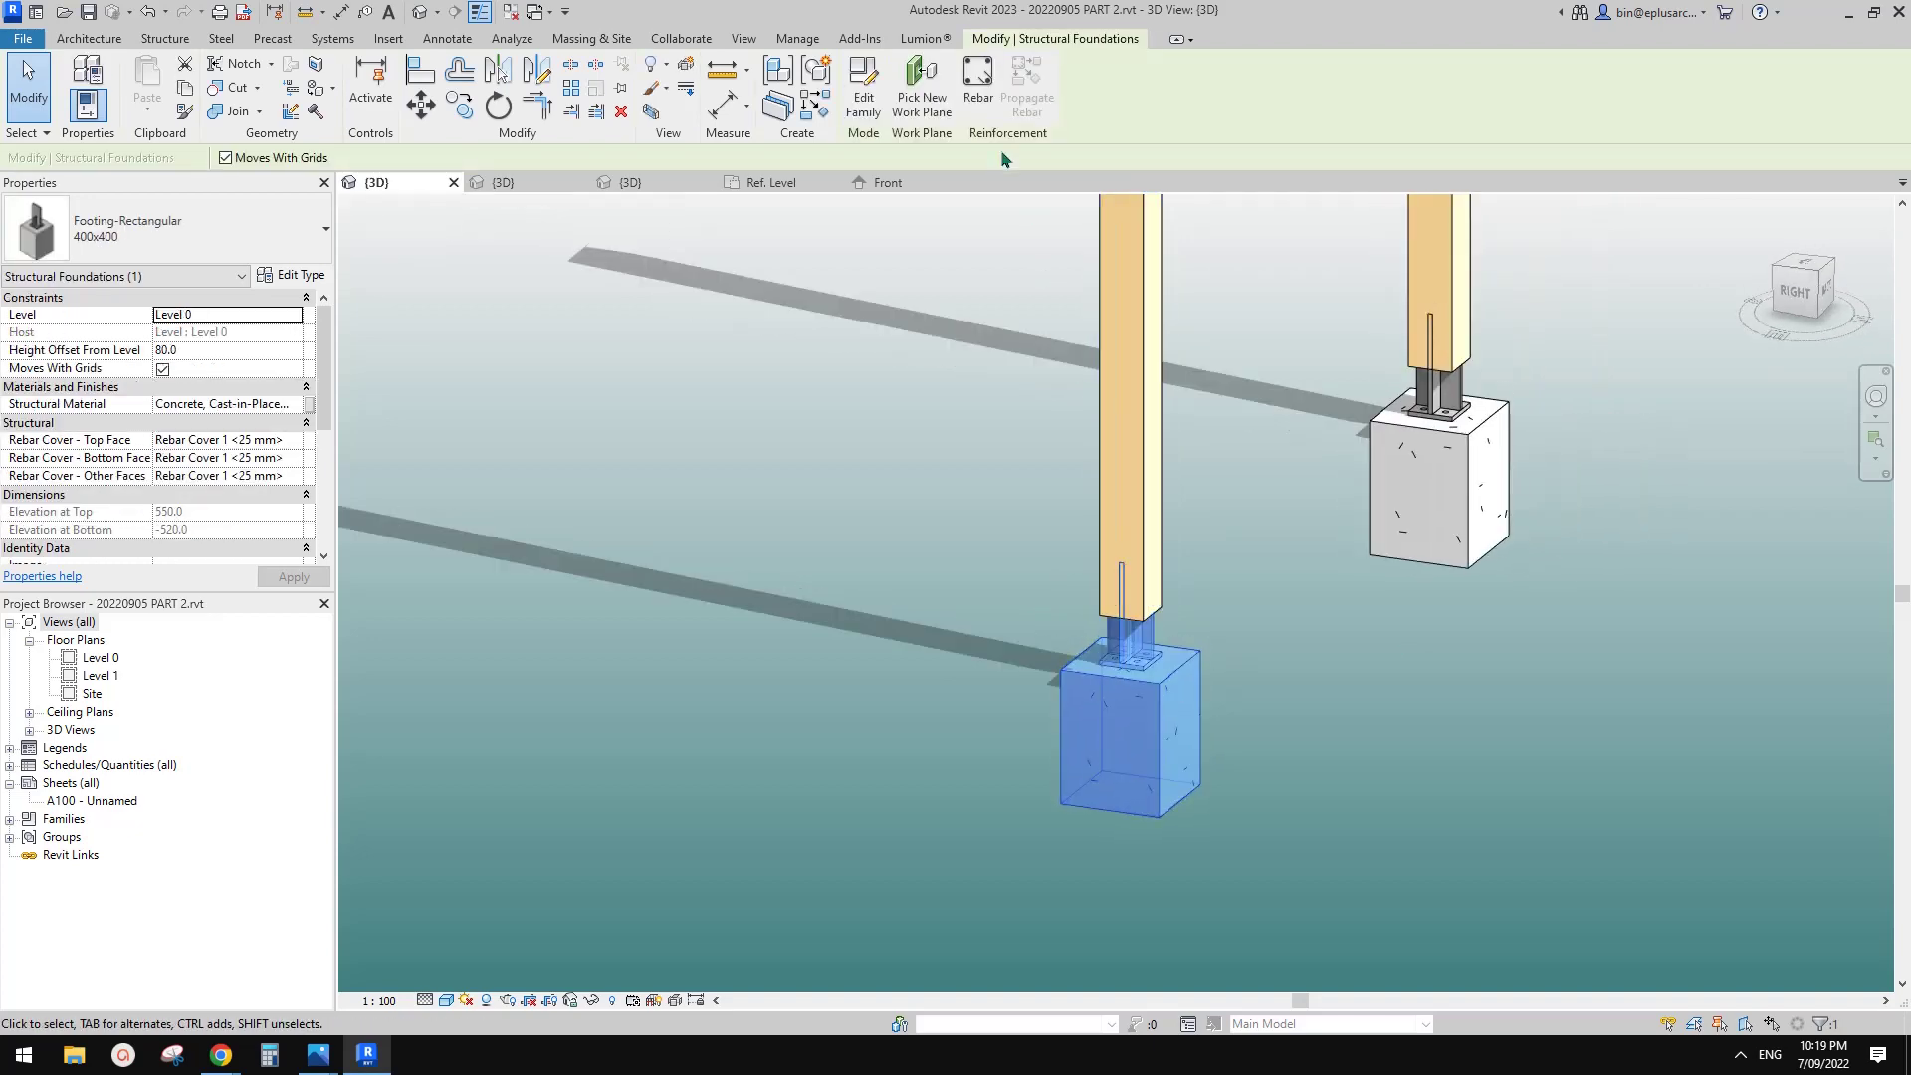
pyautogui.click(864, 88)
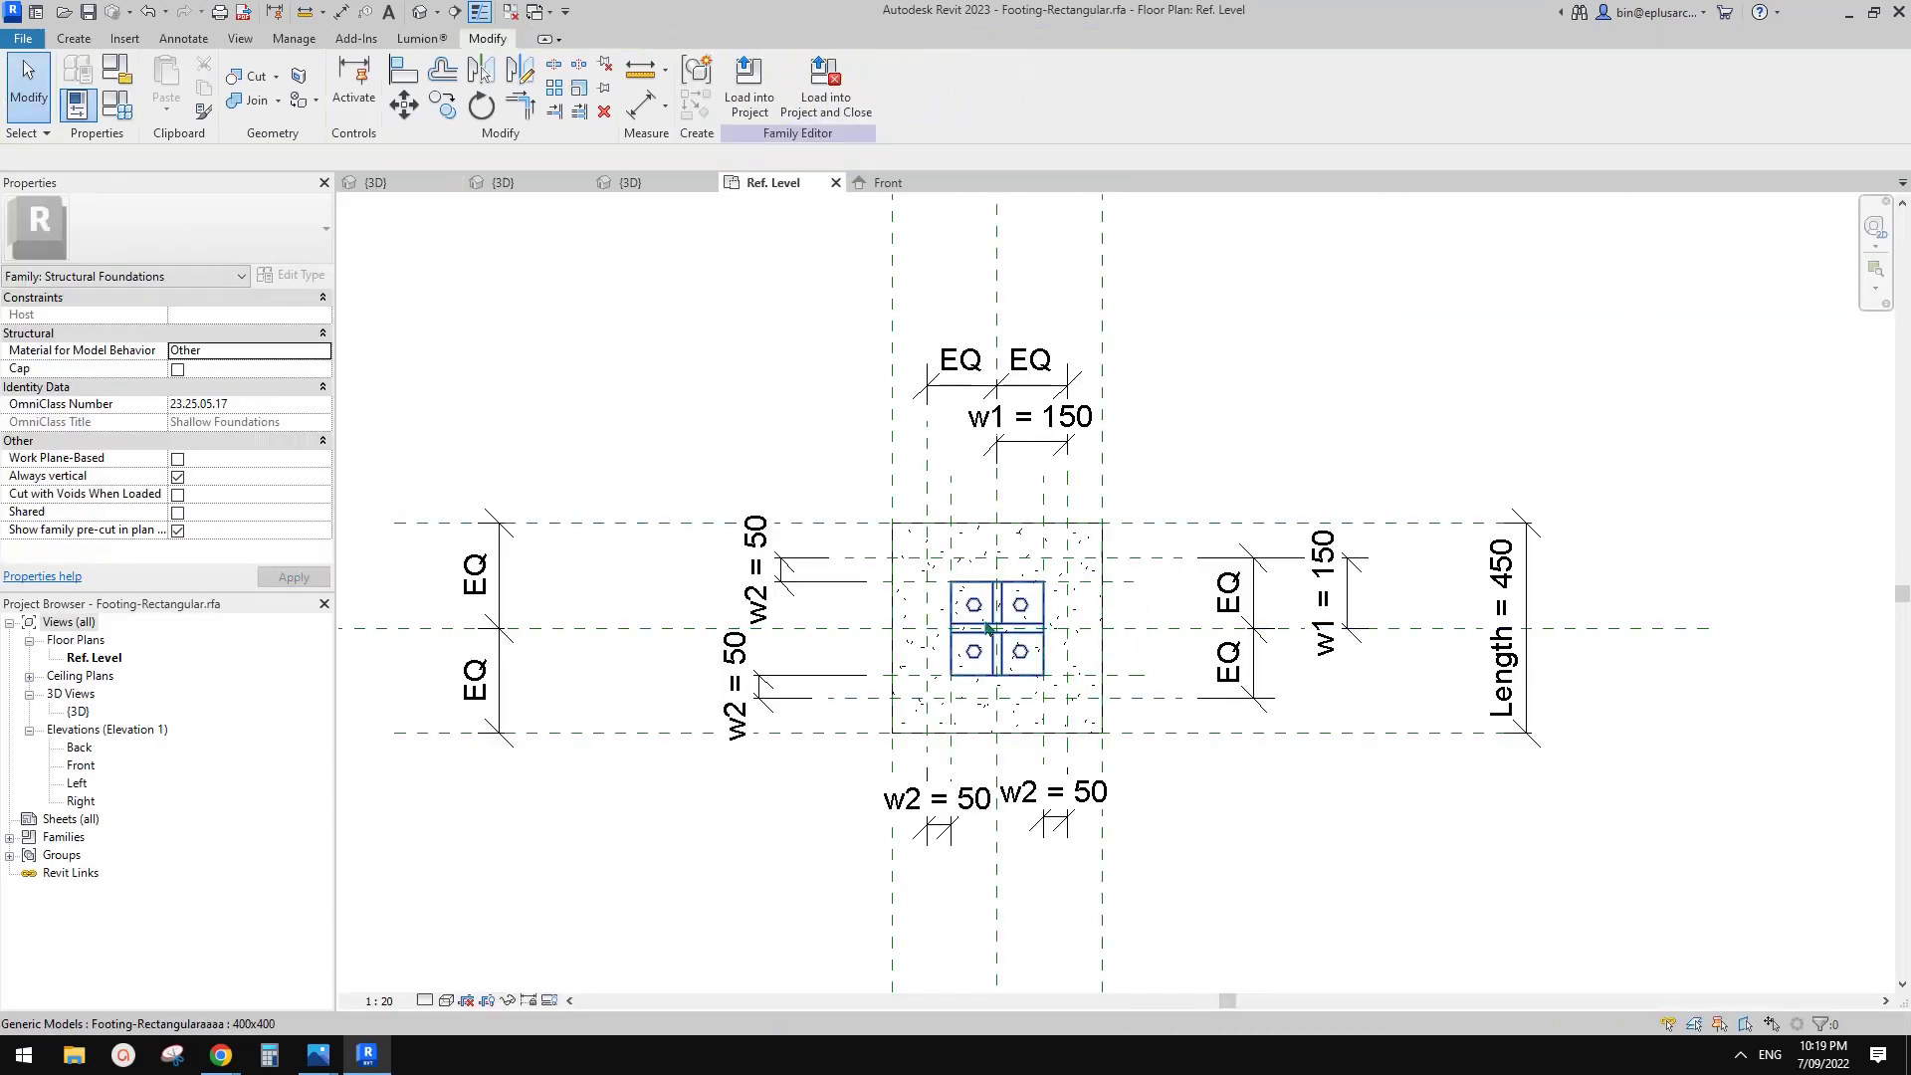
pyautogui.doubleClick(90, 764)
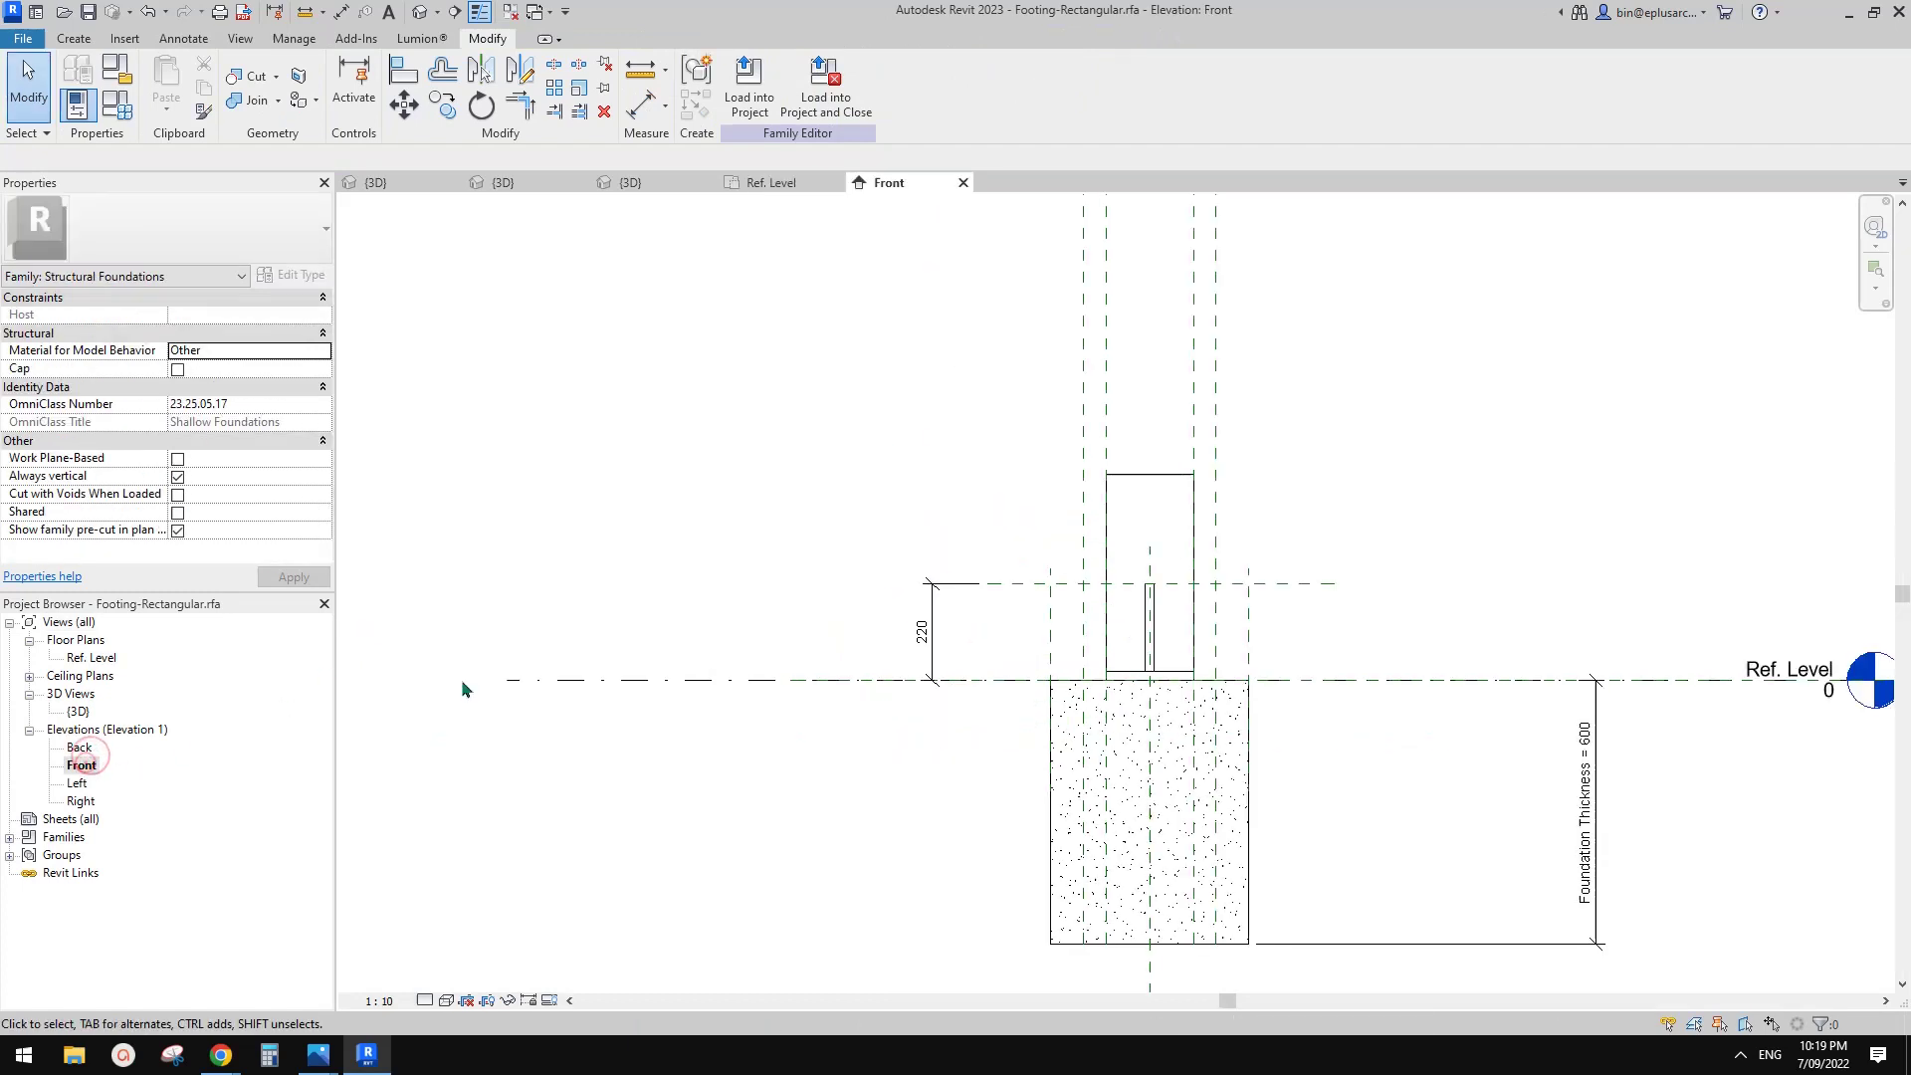
# - Examine the reference plane dimension above Ref. Level and the nested Footing-Rectangularaaaa base plate's type properties
pyautogui.click(932, 642)
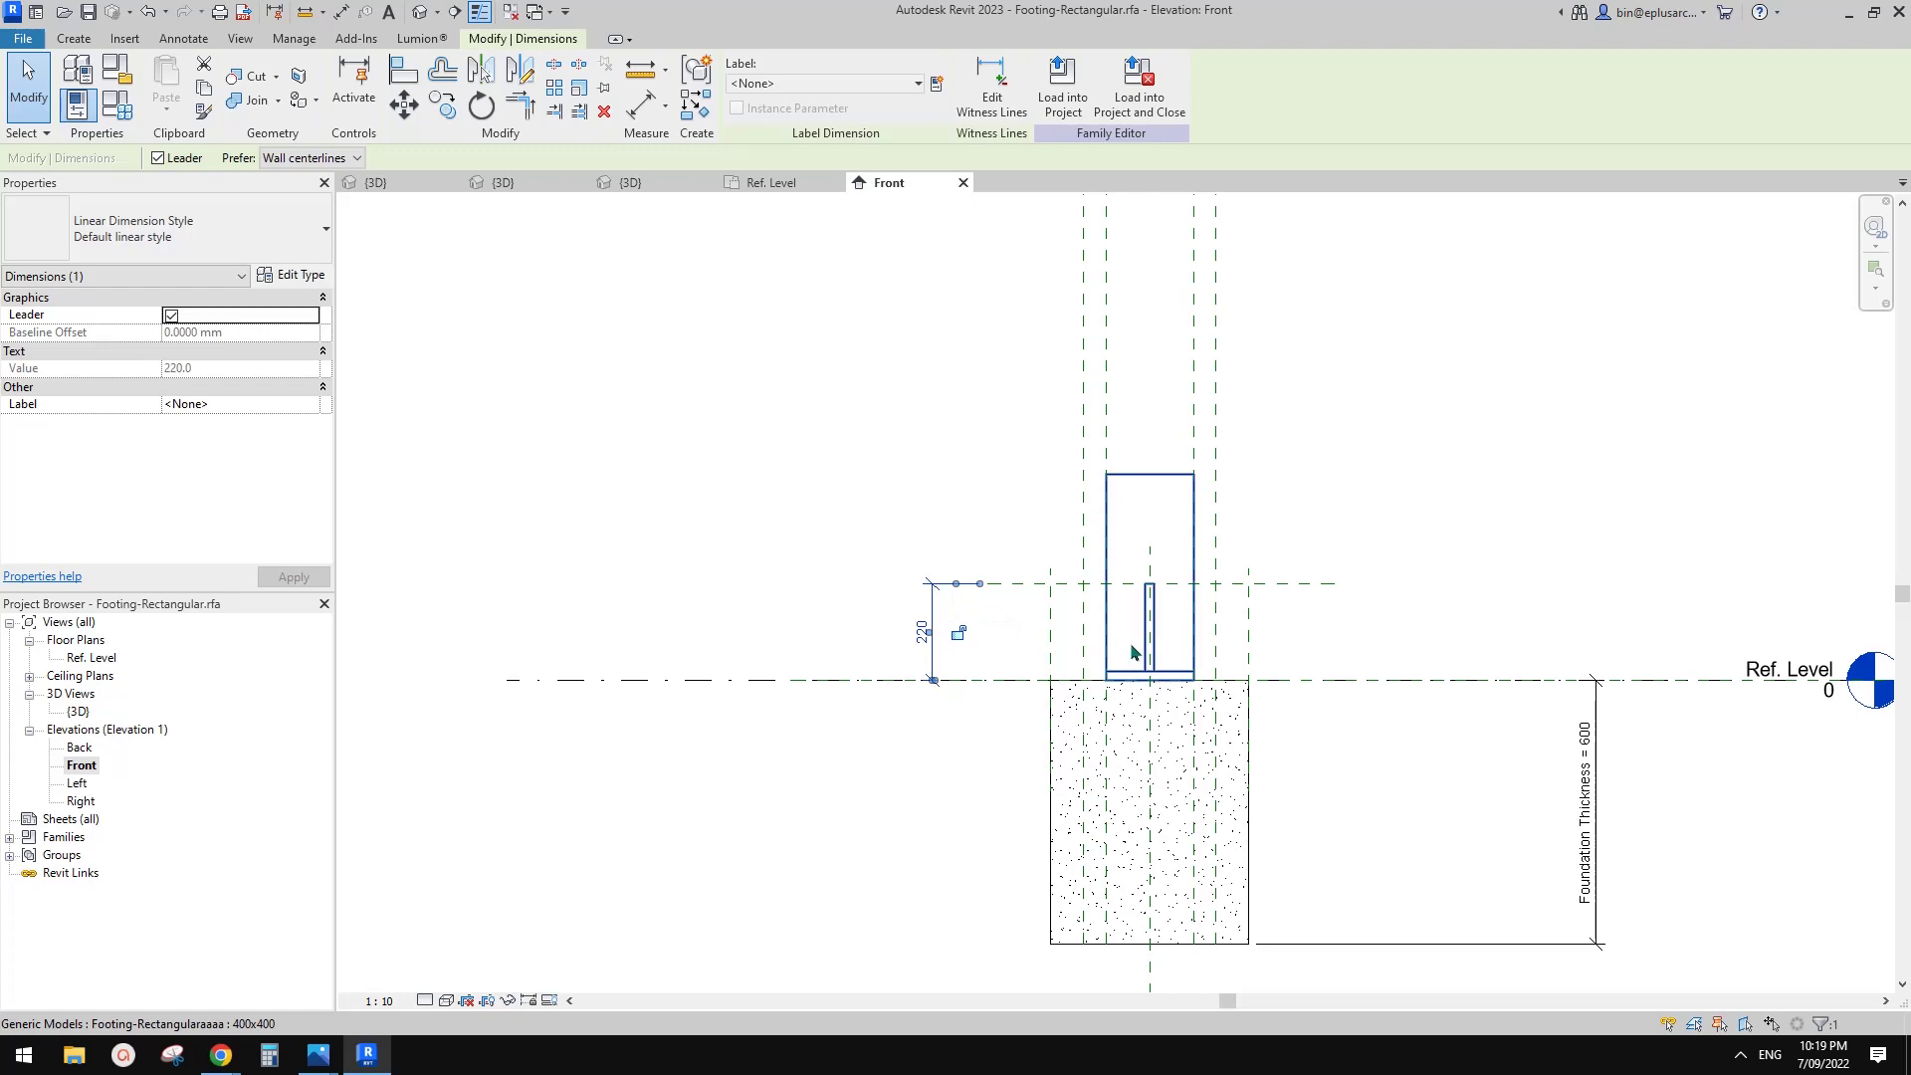
pyautogui.click(1169, 526)
pyautogui.click(625, 547)
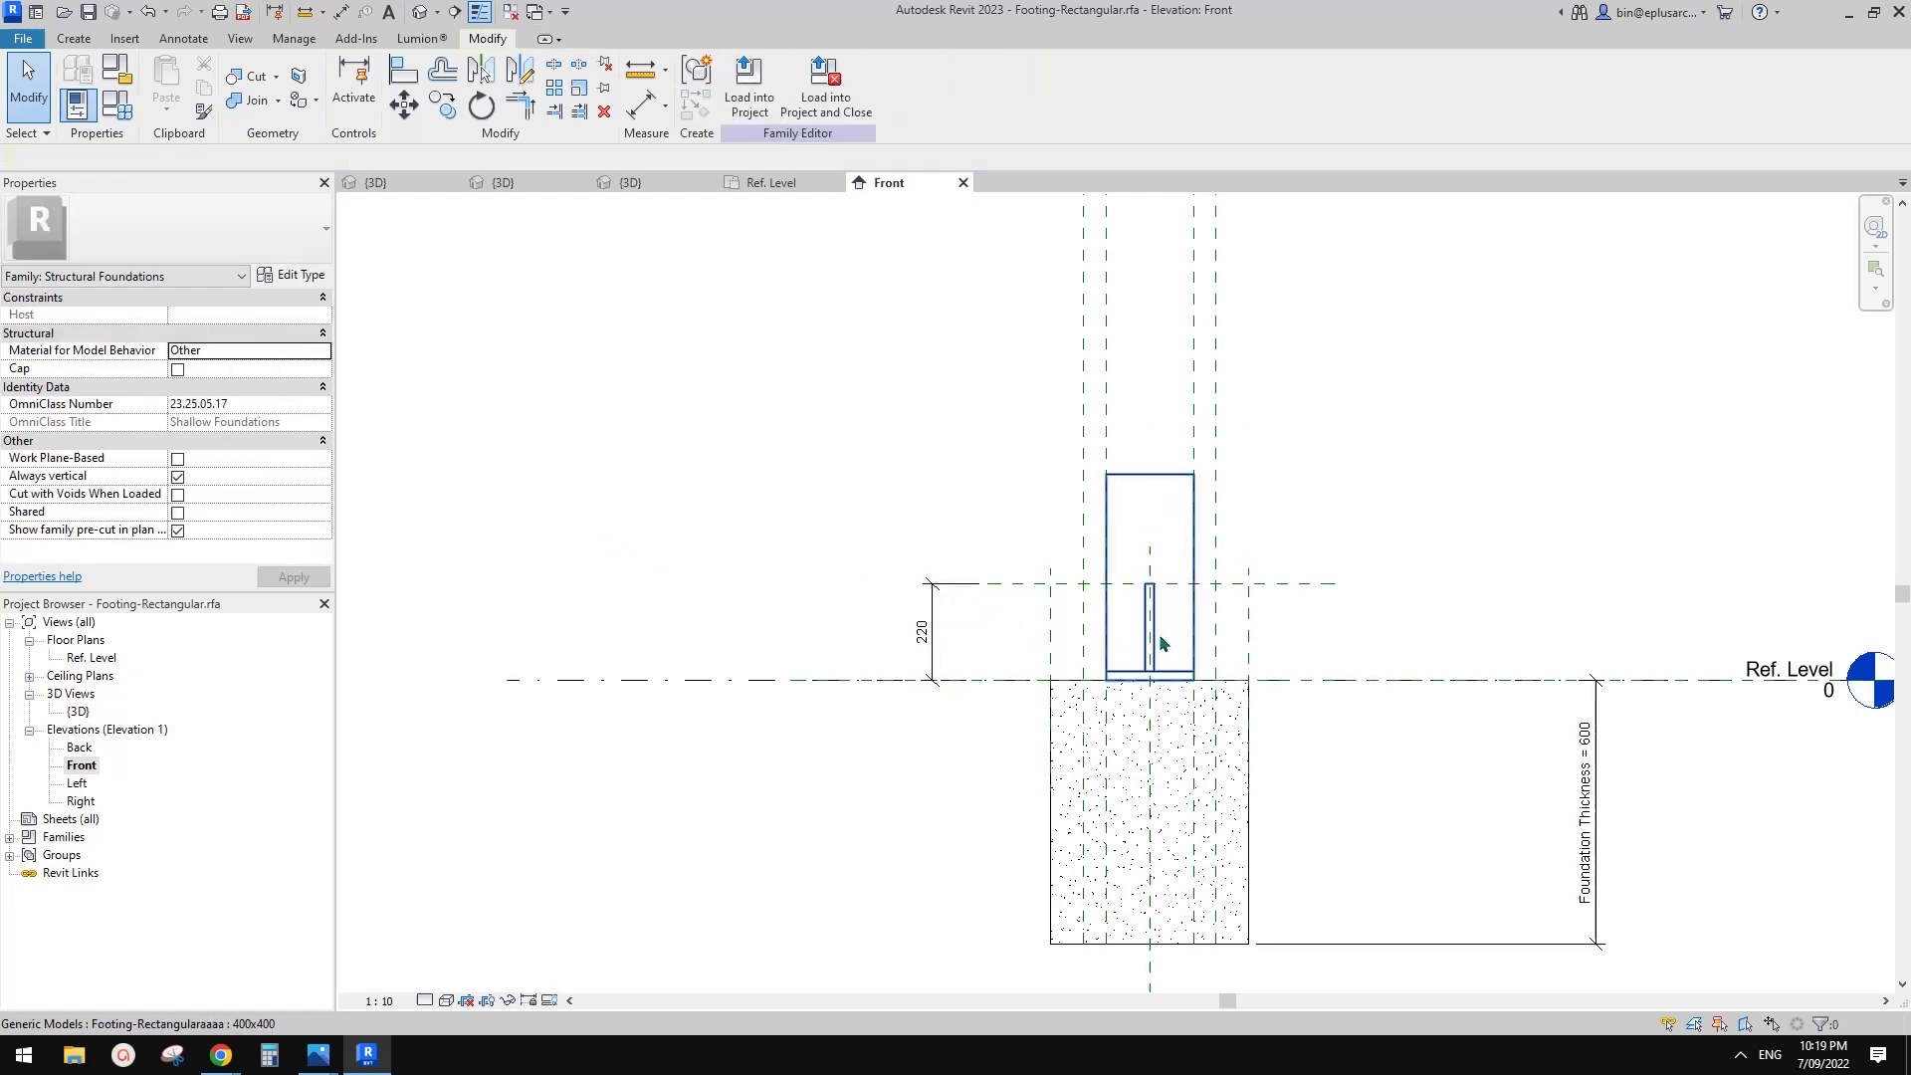
pyautogui.click(1153, 633)
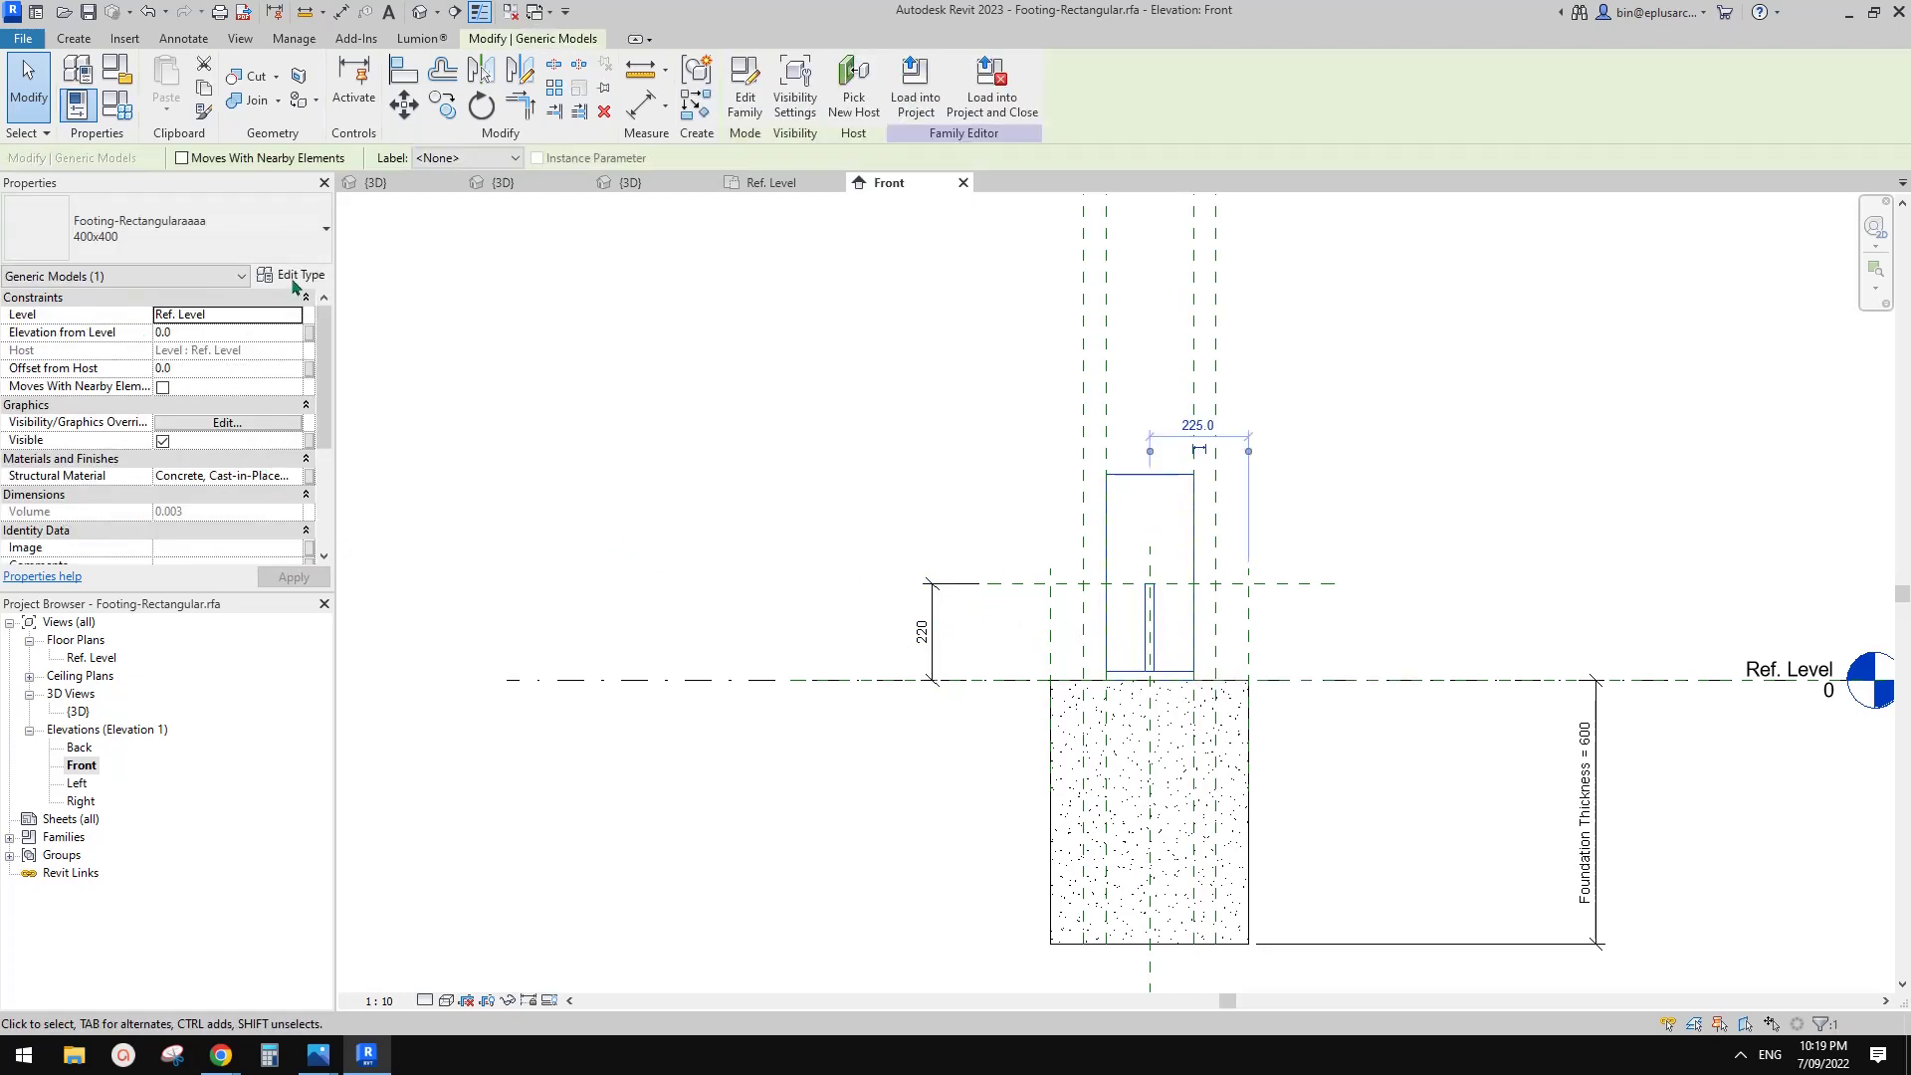
pyautogui.click(291, 274)
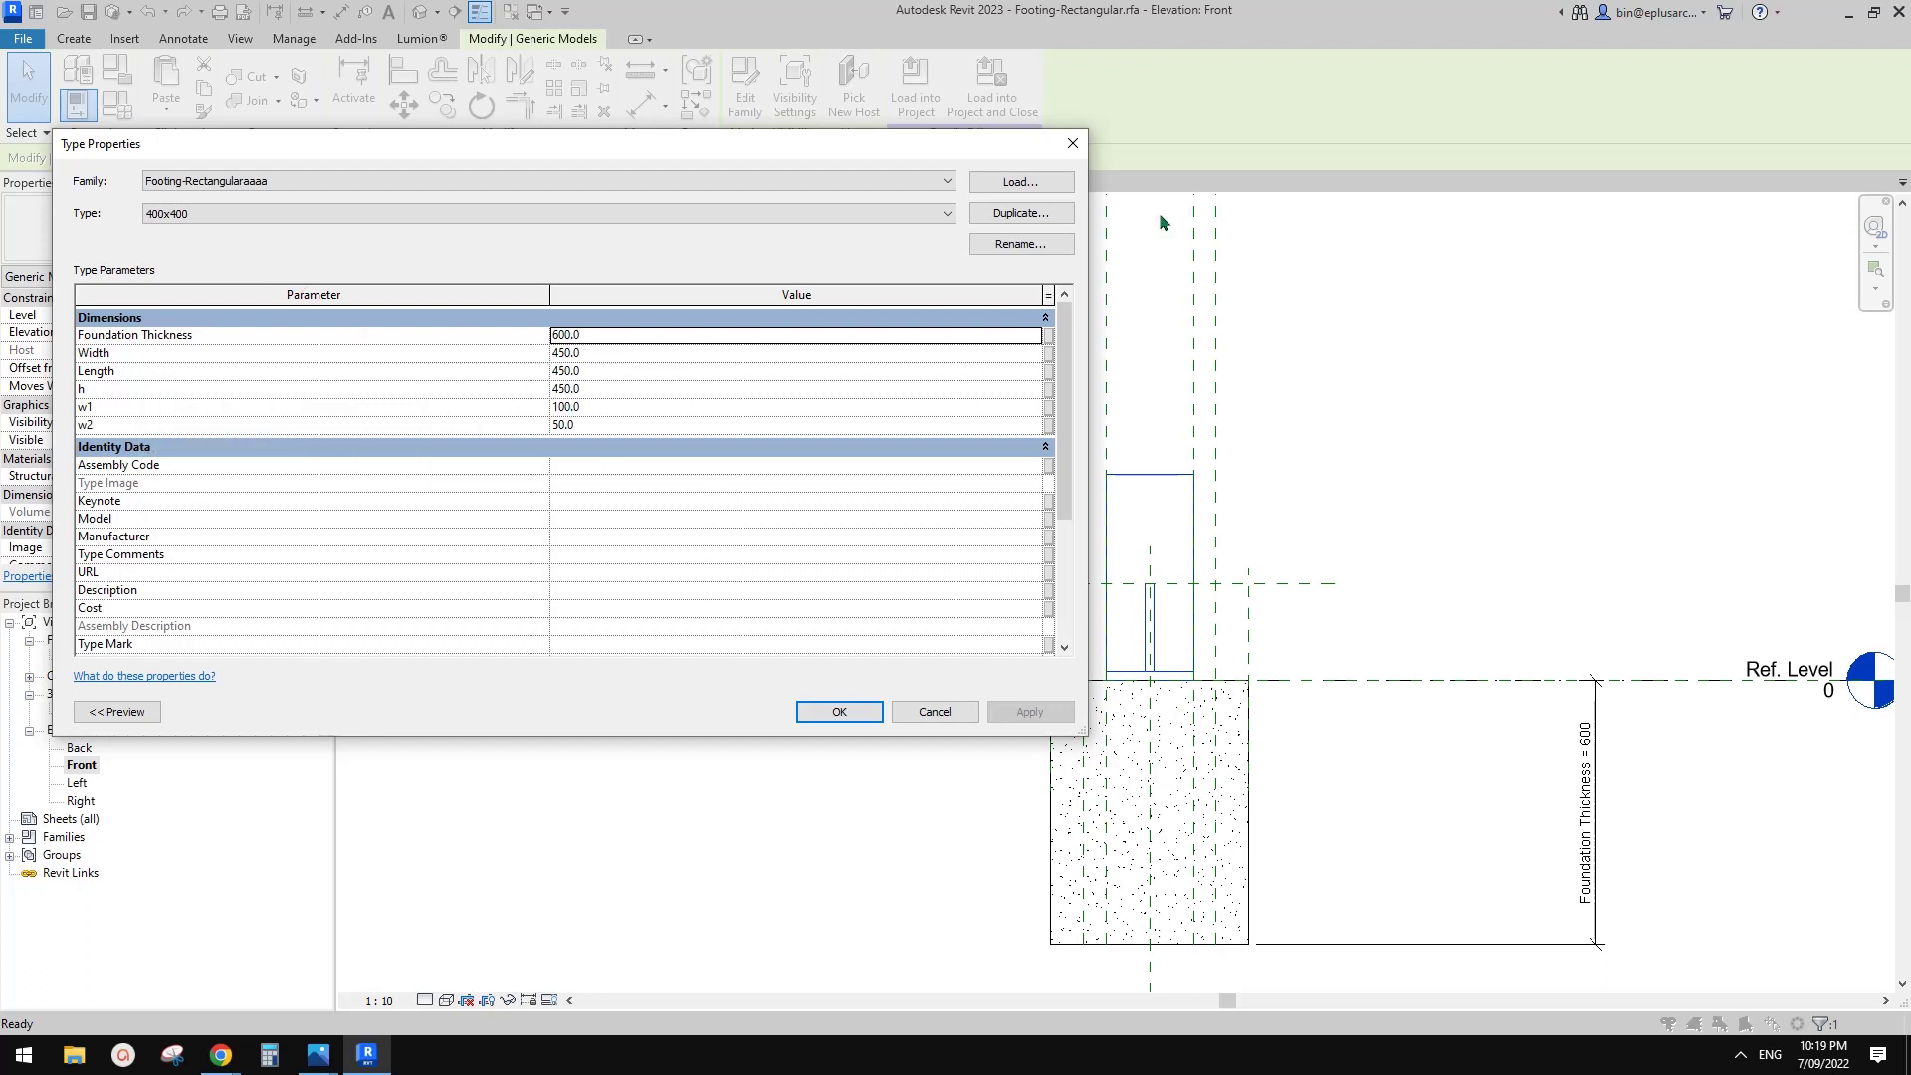
pyautogui.click(1083, 149)
pyautogui.click(1459, 516)
pyautogui.click(1172, 607)
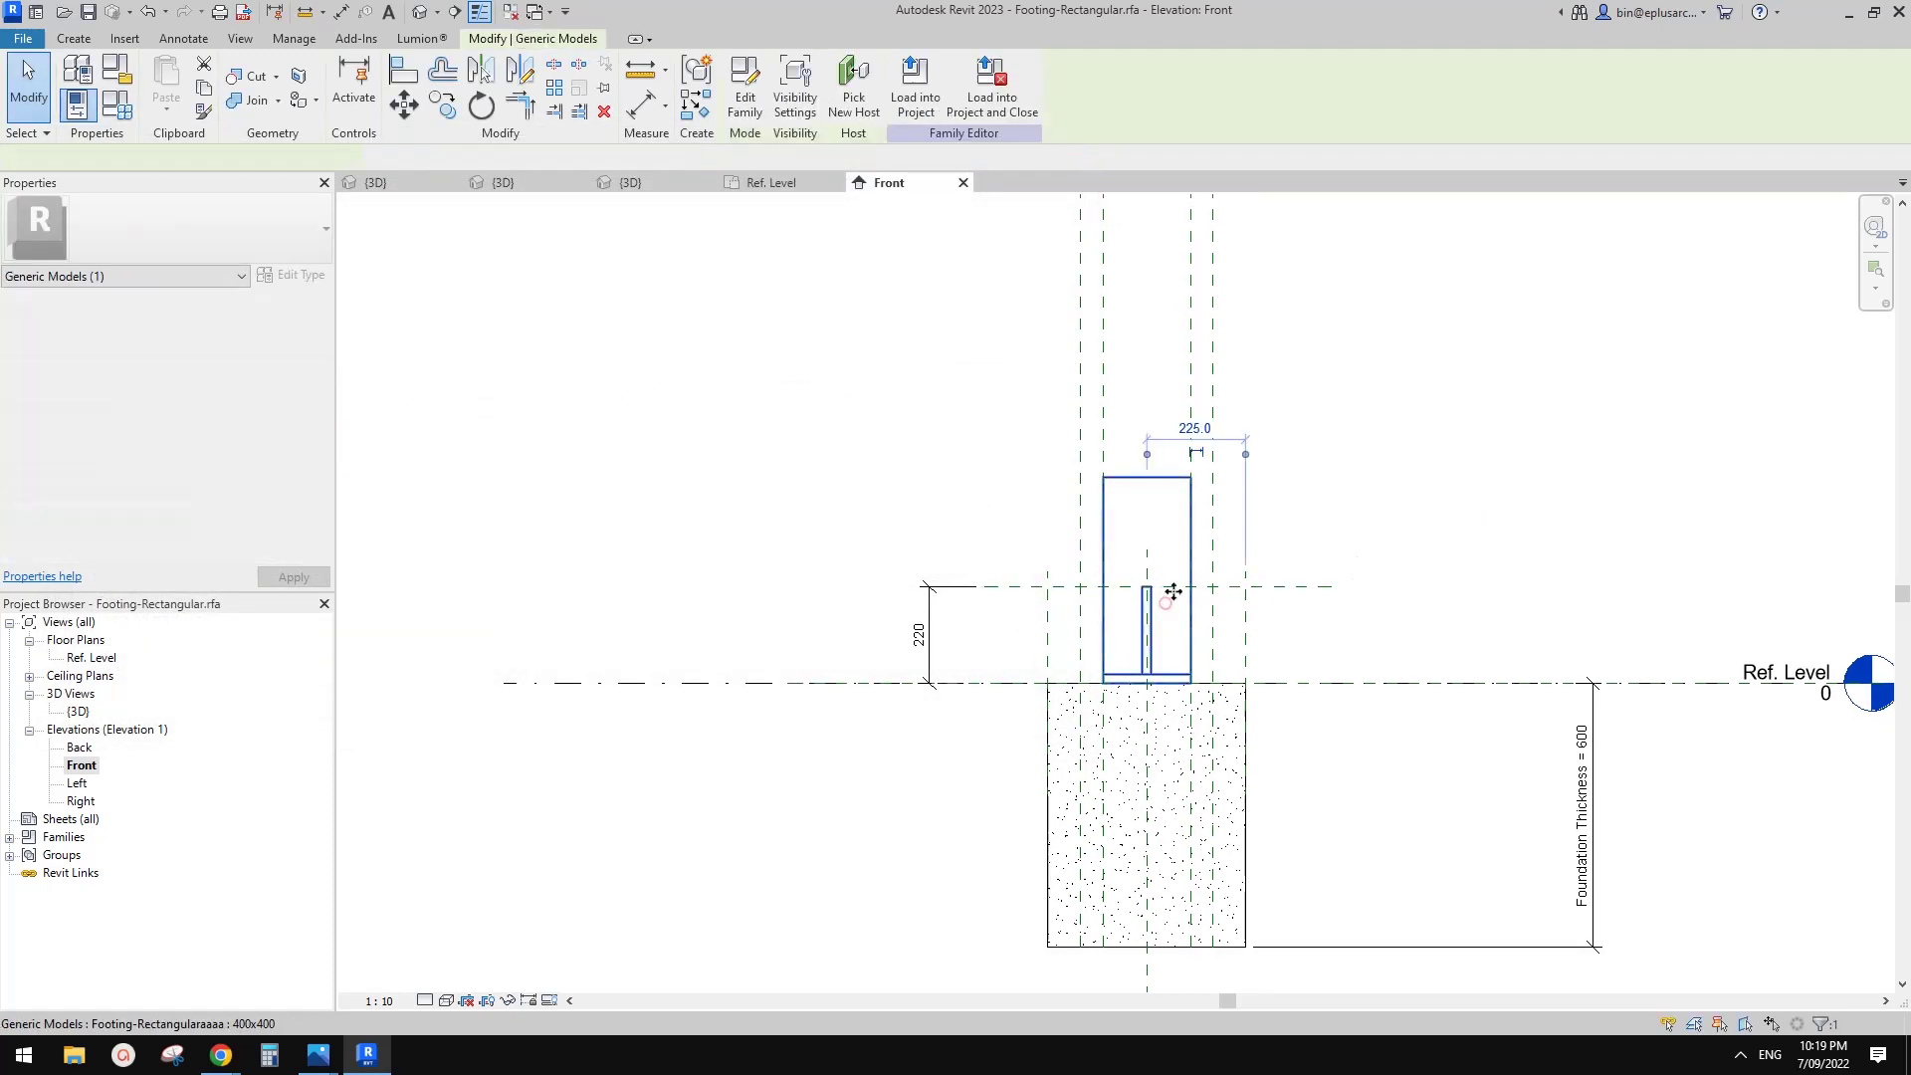
pyautogui.scroll(2, 1173, 593)
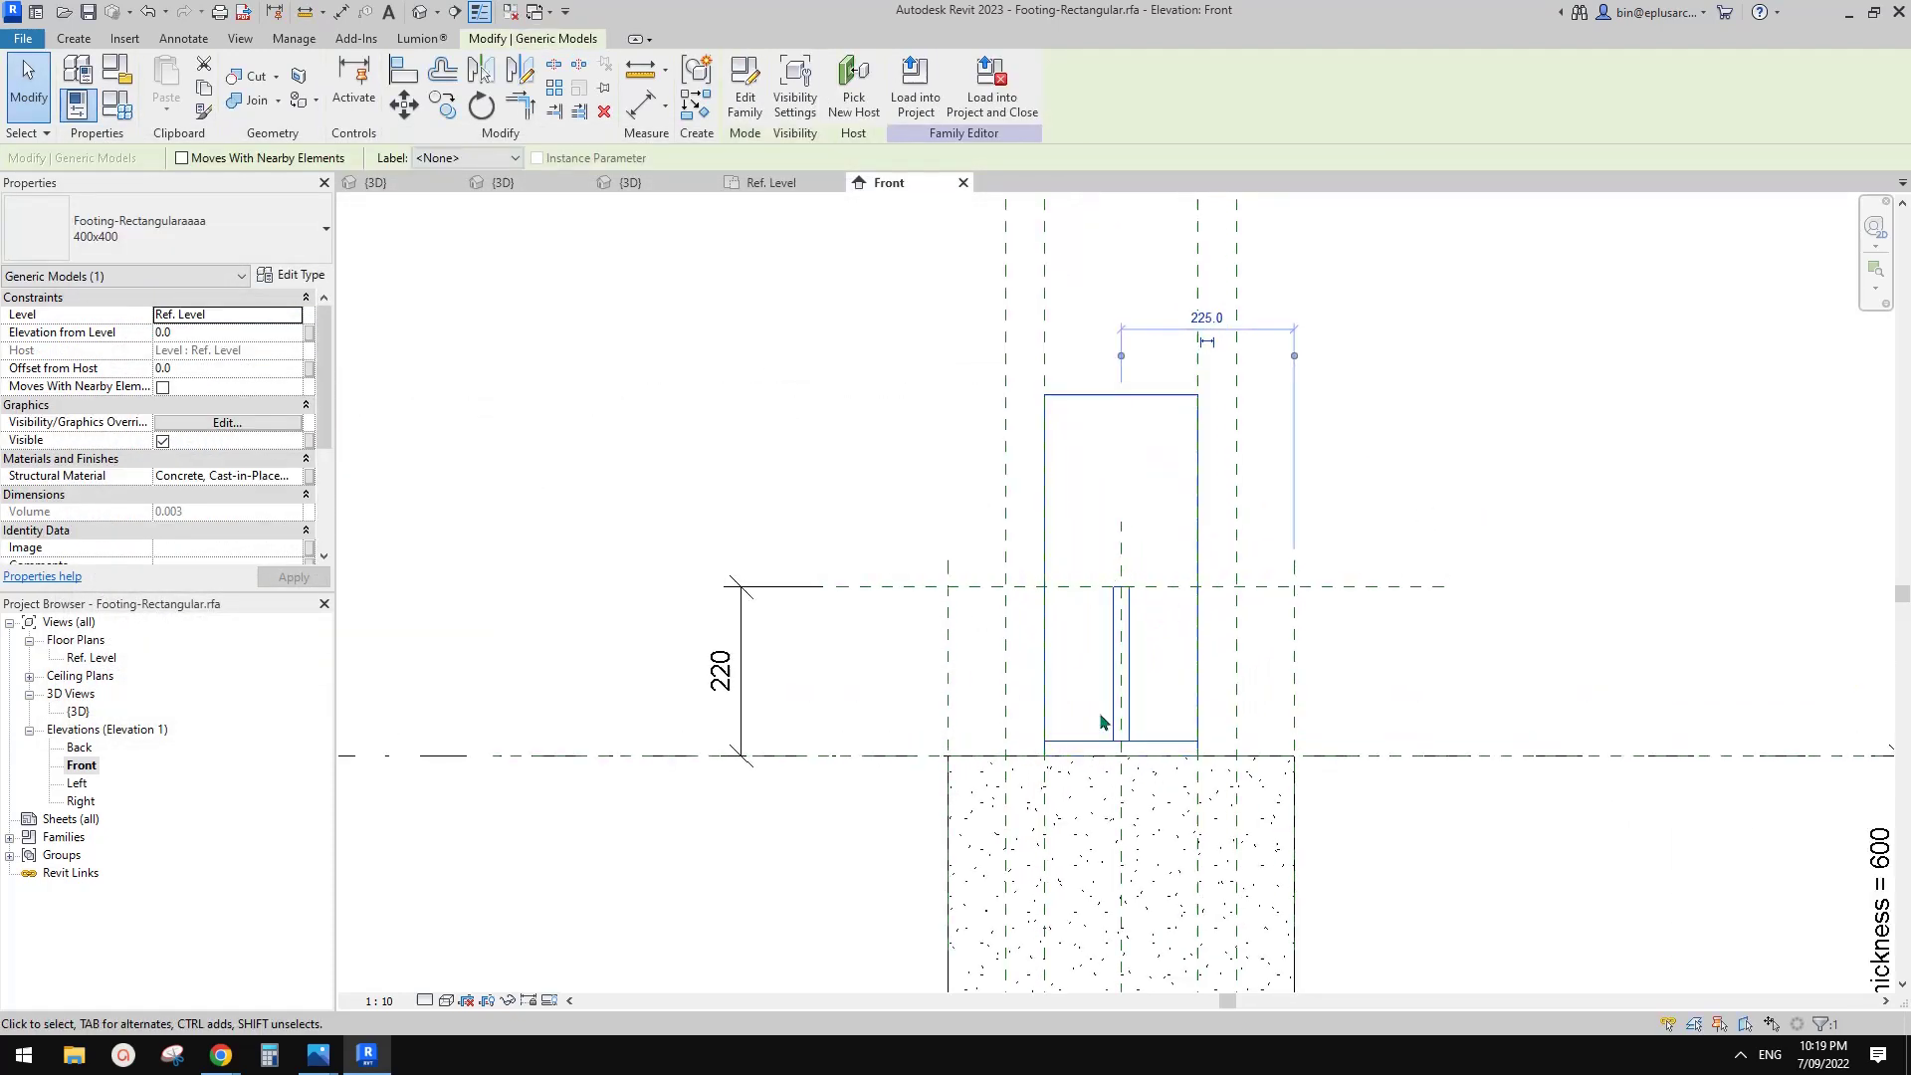
pyautogui.press('Escape')
# - Review the footing family's 3D, Front and Ref. Level views and the base plate family, and return to the project's 3D view
pyautogui.click(460, 12)
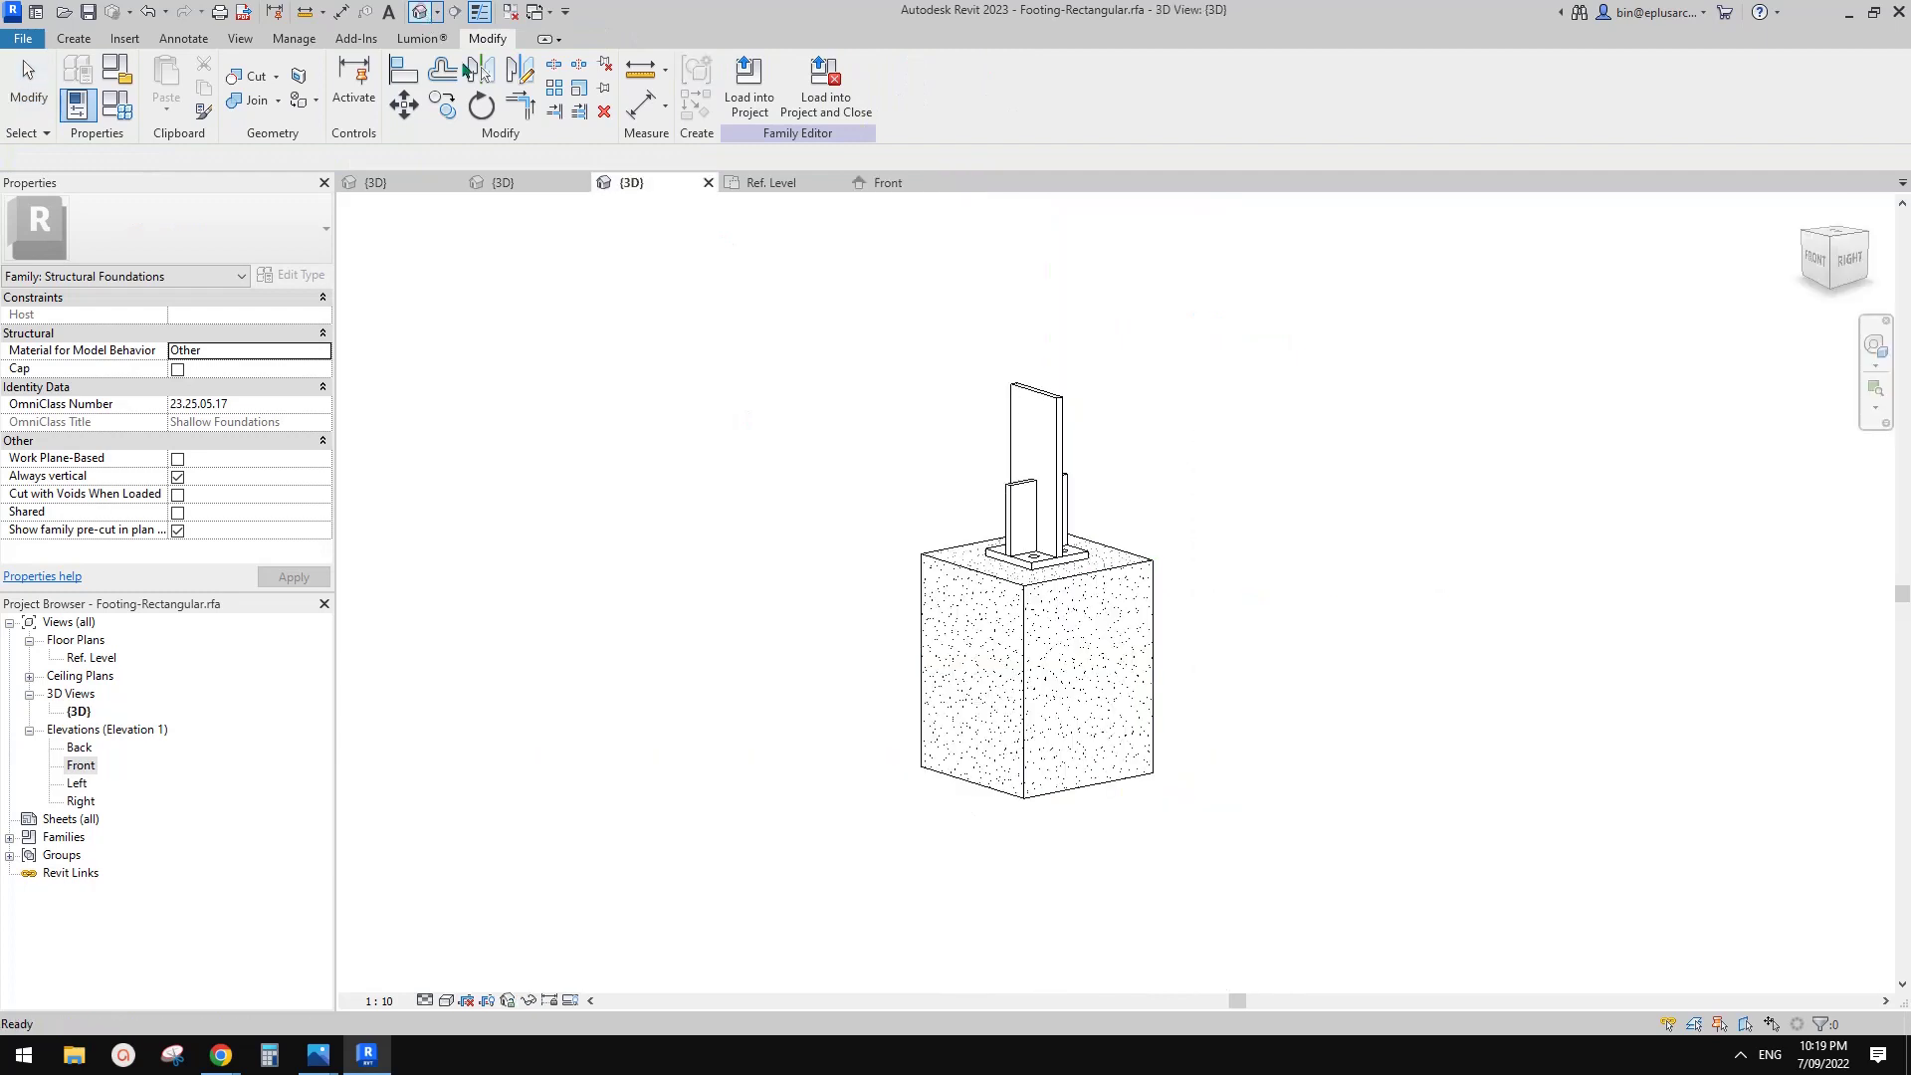
pyautogui.doubleClick(81, 765)
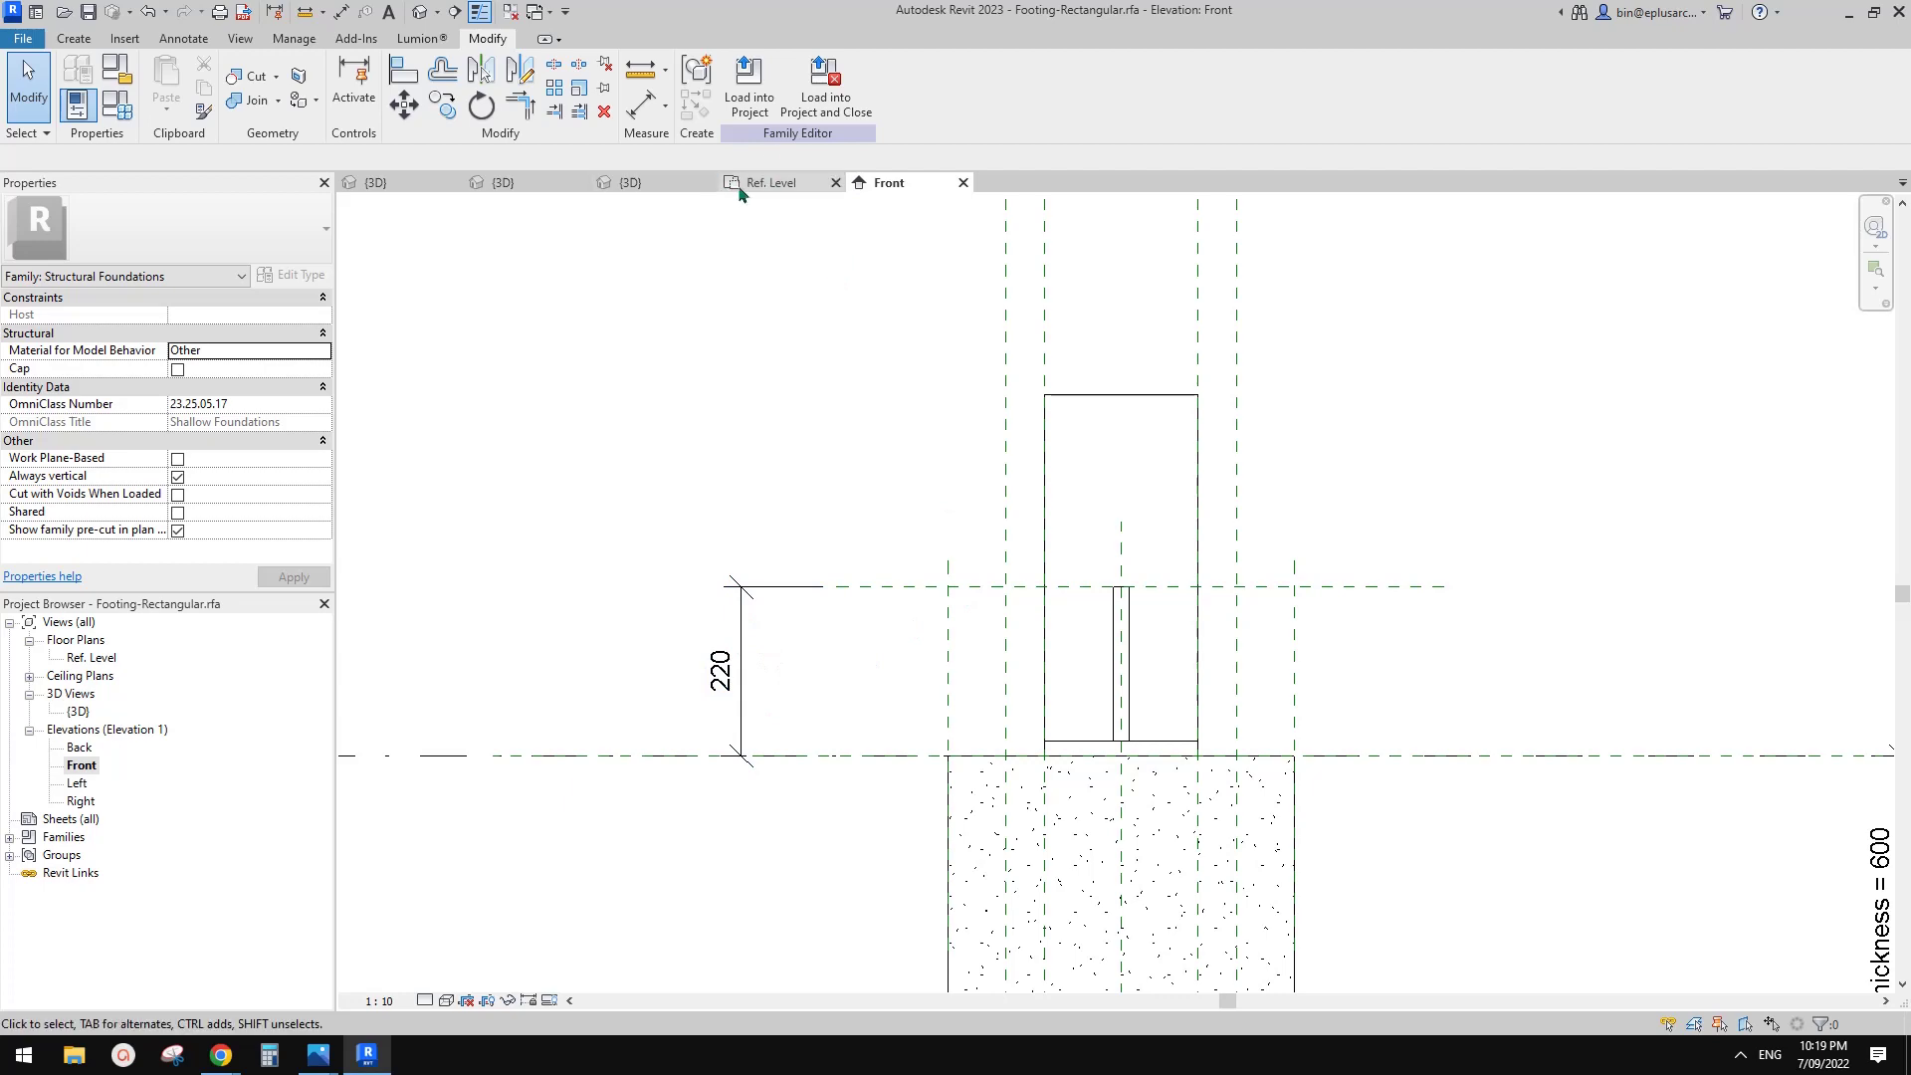
pyautogui.click(766, 183)
pyautogui.click(661, 182)
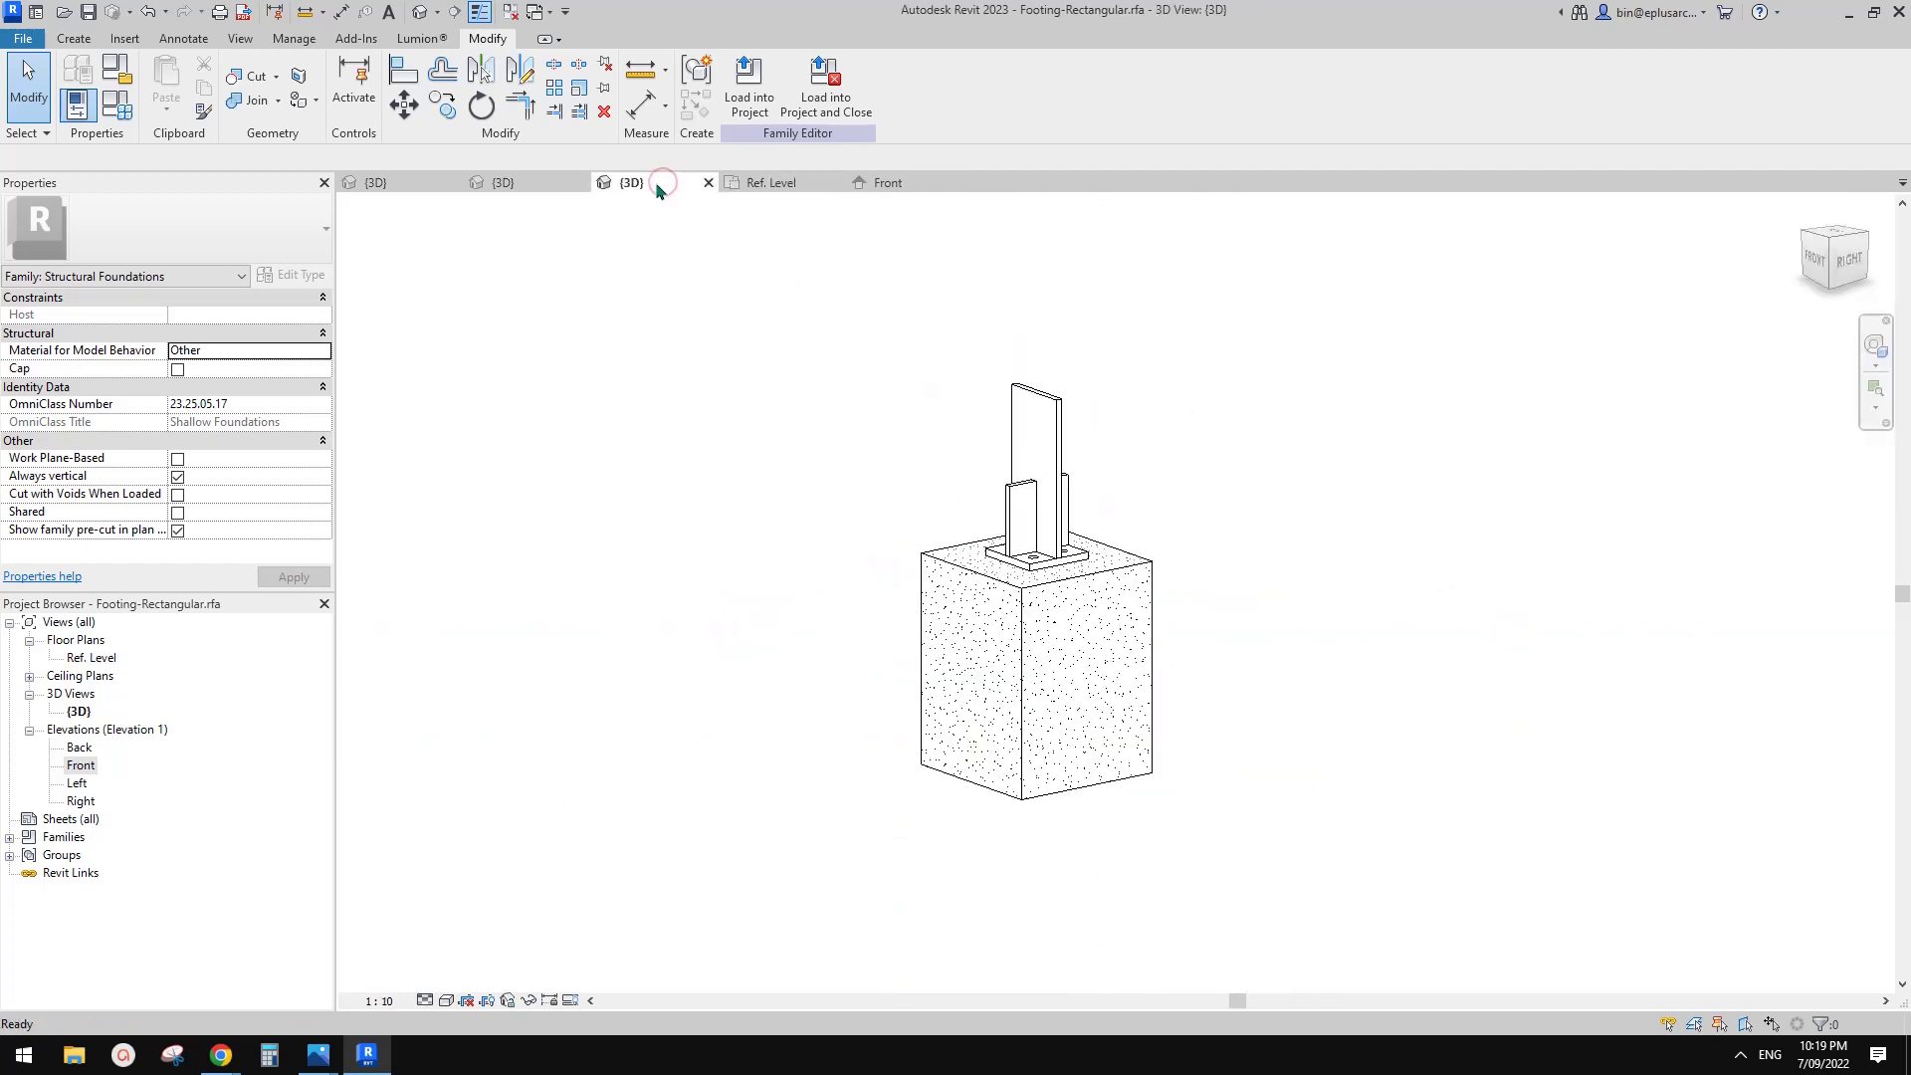
pyautogui.click(534, 180)
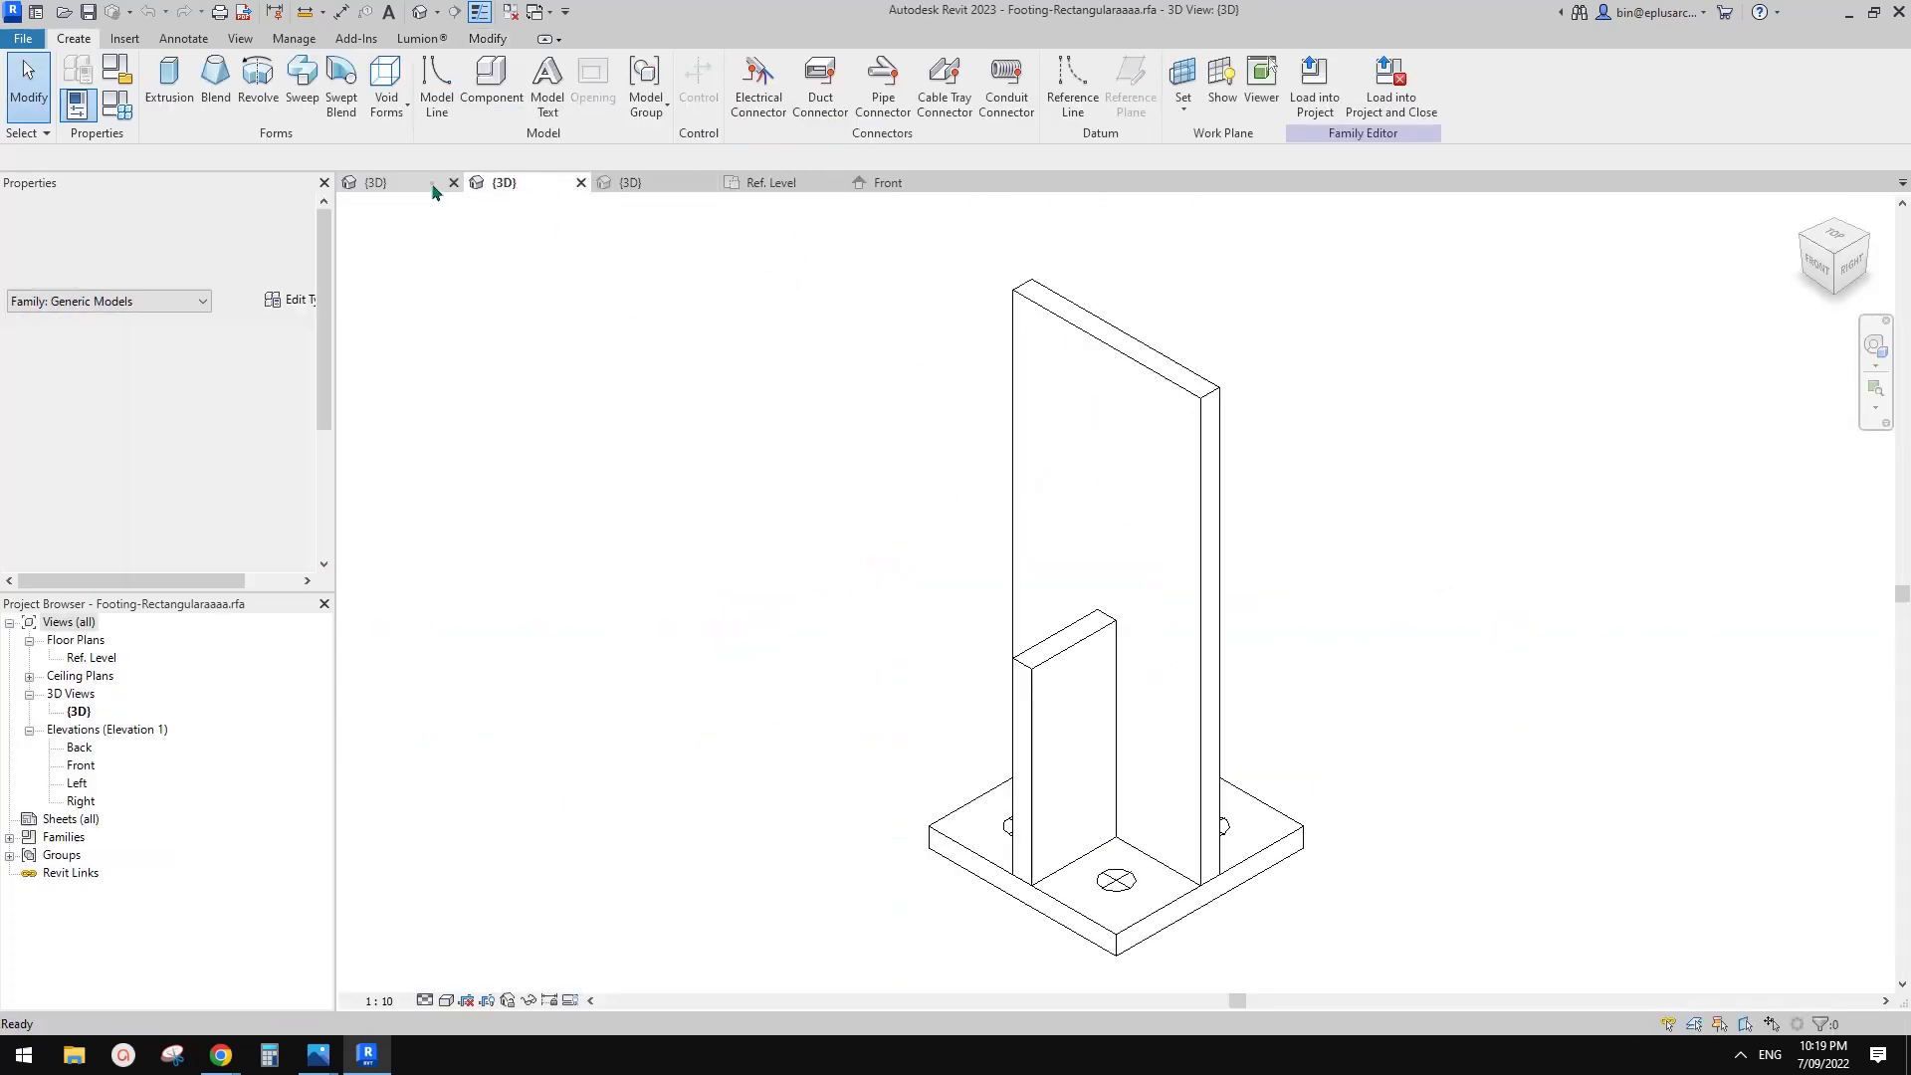
pyautogui.click(383, 182)
# - Examine the footings, base plates and column bases of the two copied columns from several angles
pyautogui.moveTo(1299, 671); pyautogui.dragTo(1203, 675, button='middle')
pyautogui.scroll(-1, 1112, 588)
pyautogui.scroll(2, 1107, 587)
pyautogui.click(1104, 587)
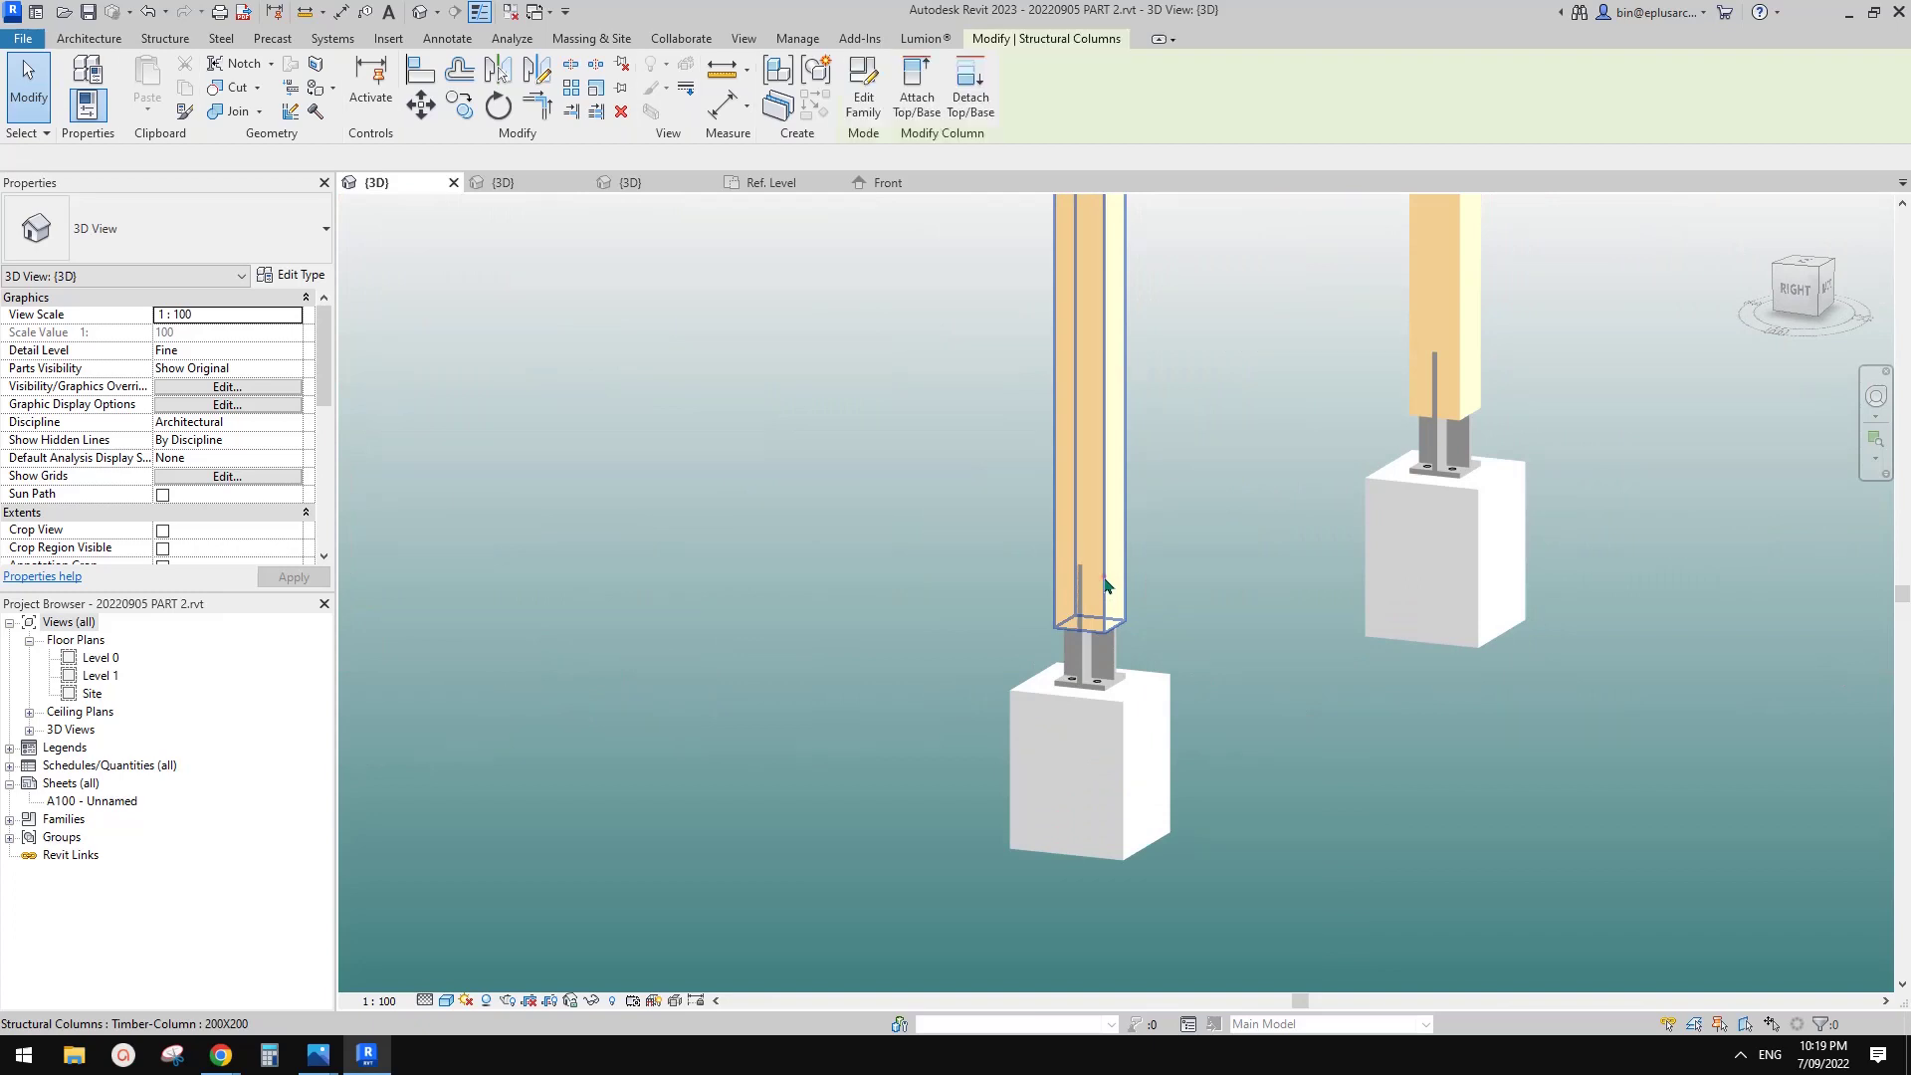
pyautogui.keyDown('shift'); pyautogui.moveTo(1103, 597); pyautogui.dragTo(1038, 648, button='middle'); pyautogui.keyUp('shift')
pyautogui.scroll(1, 1048, 610)
pyautogui.press('Escape')
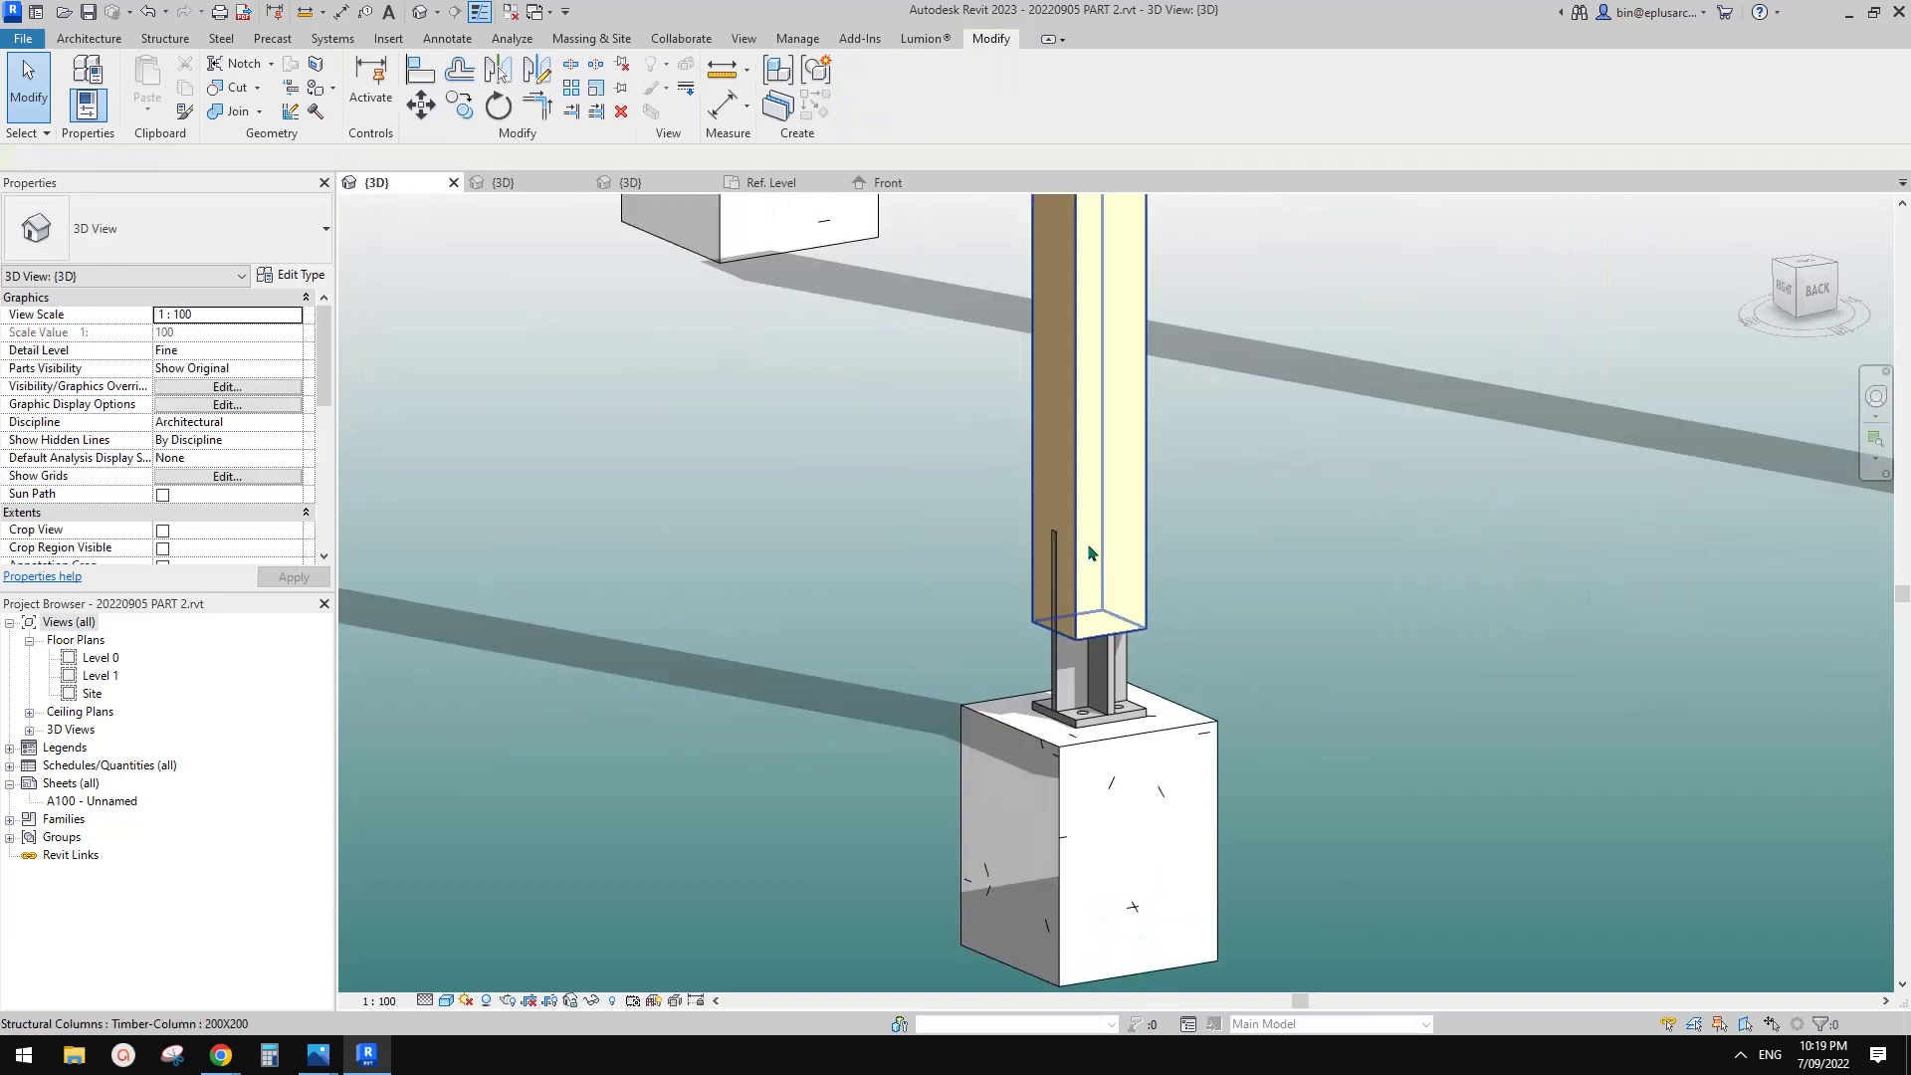
pyautogui.keyDown('shift'); pyautogui.moveTo(1144, 601); pyautogui.dragTo(1062, 648, button='middle'); pyautogui.keyUp('shift')
pyautogui.click(1174, 716)
pyautogui.click(1322, 696)
pyautogui.scroll(-1, 1321, 695)
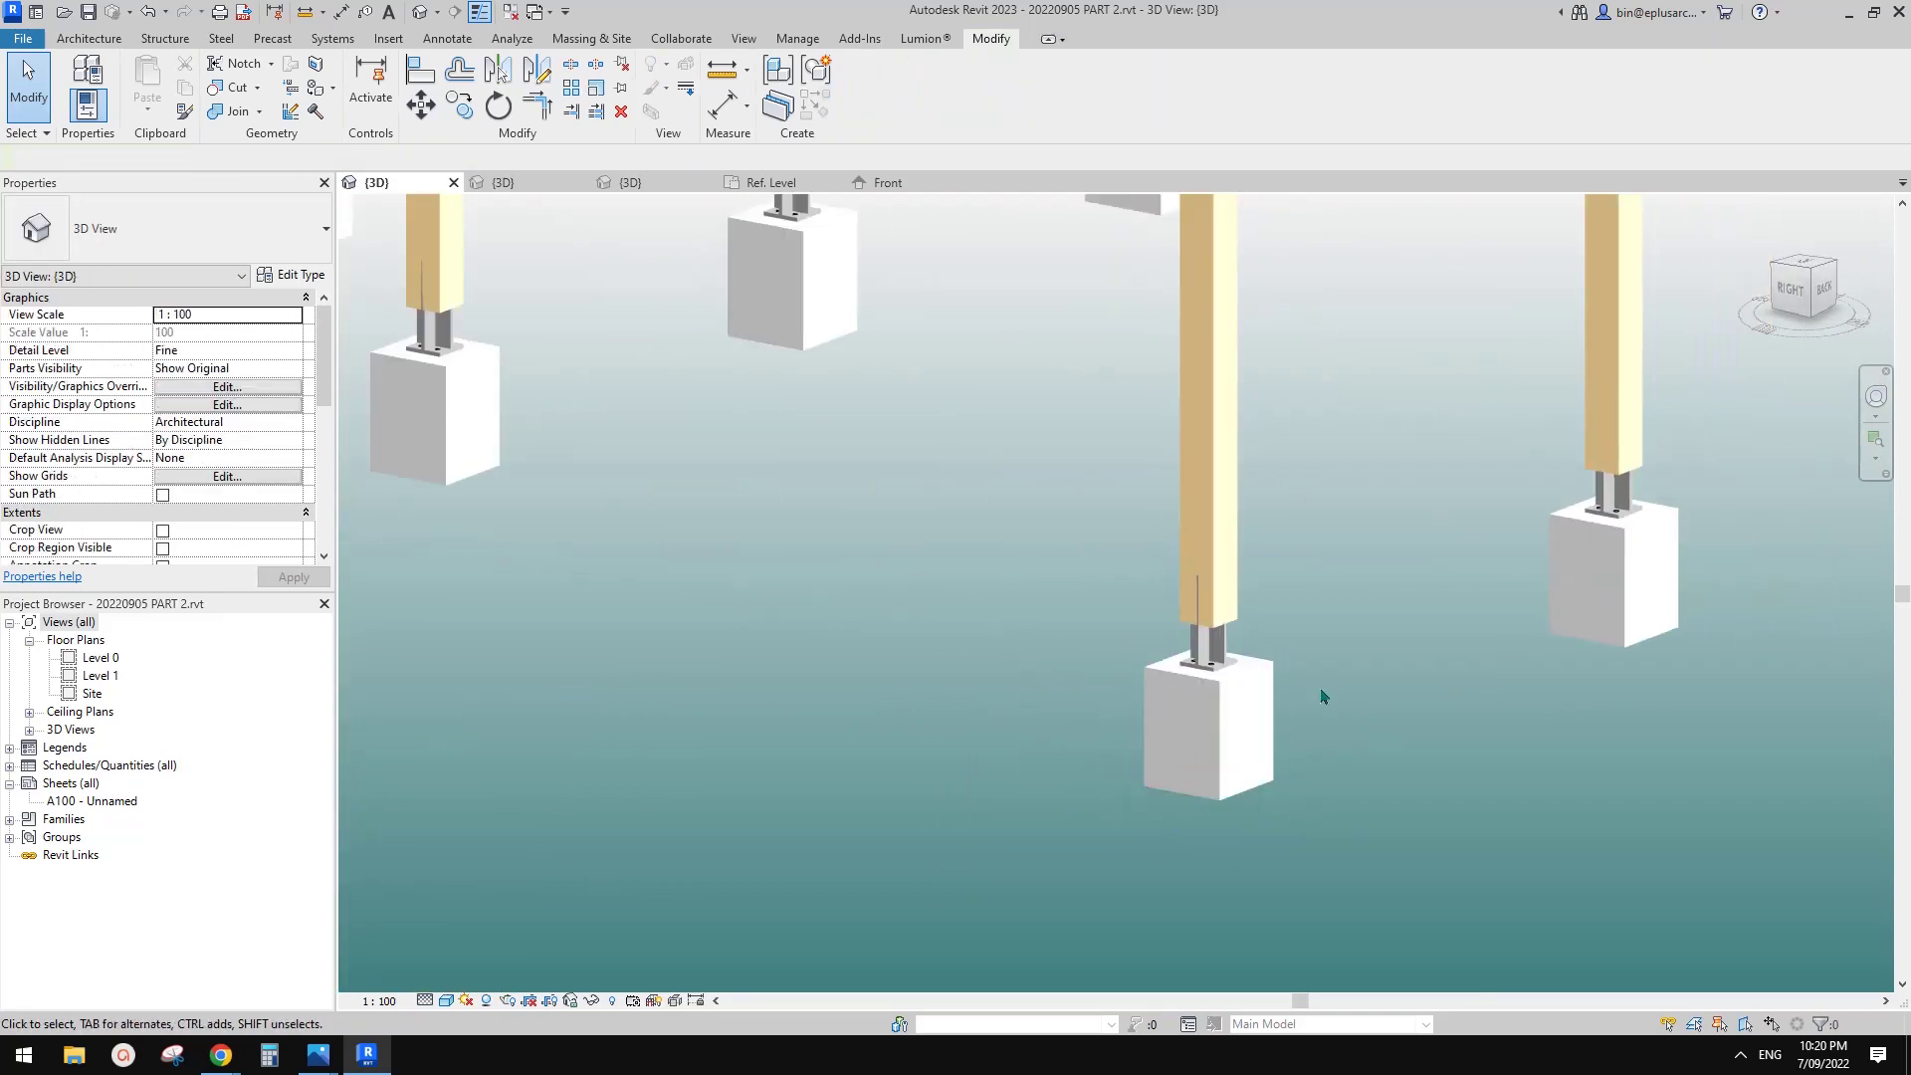
pyautogui.keyDown('shift'); pyautogui.moveTo(1322, 695); pyautogui.dragTo(1257, 777, button='middle'); pyautogui.keyUp('shift')
pyautogui.scroll(-1, 1299, 710)
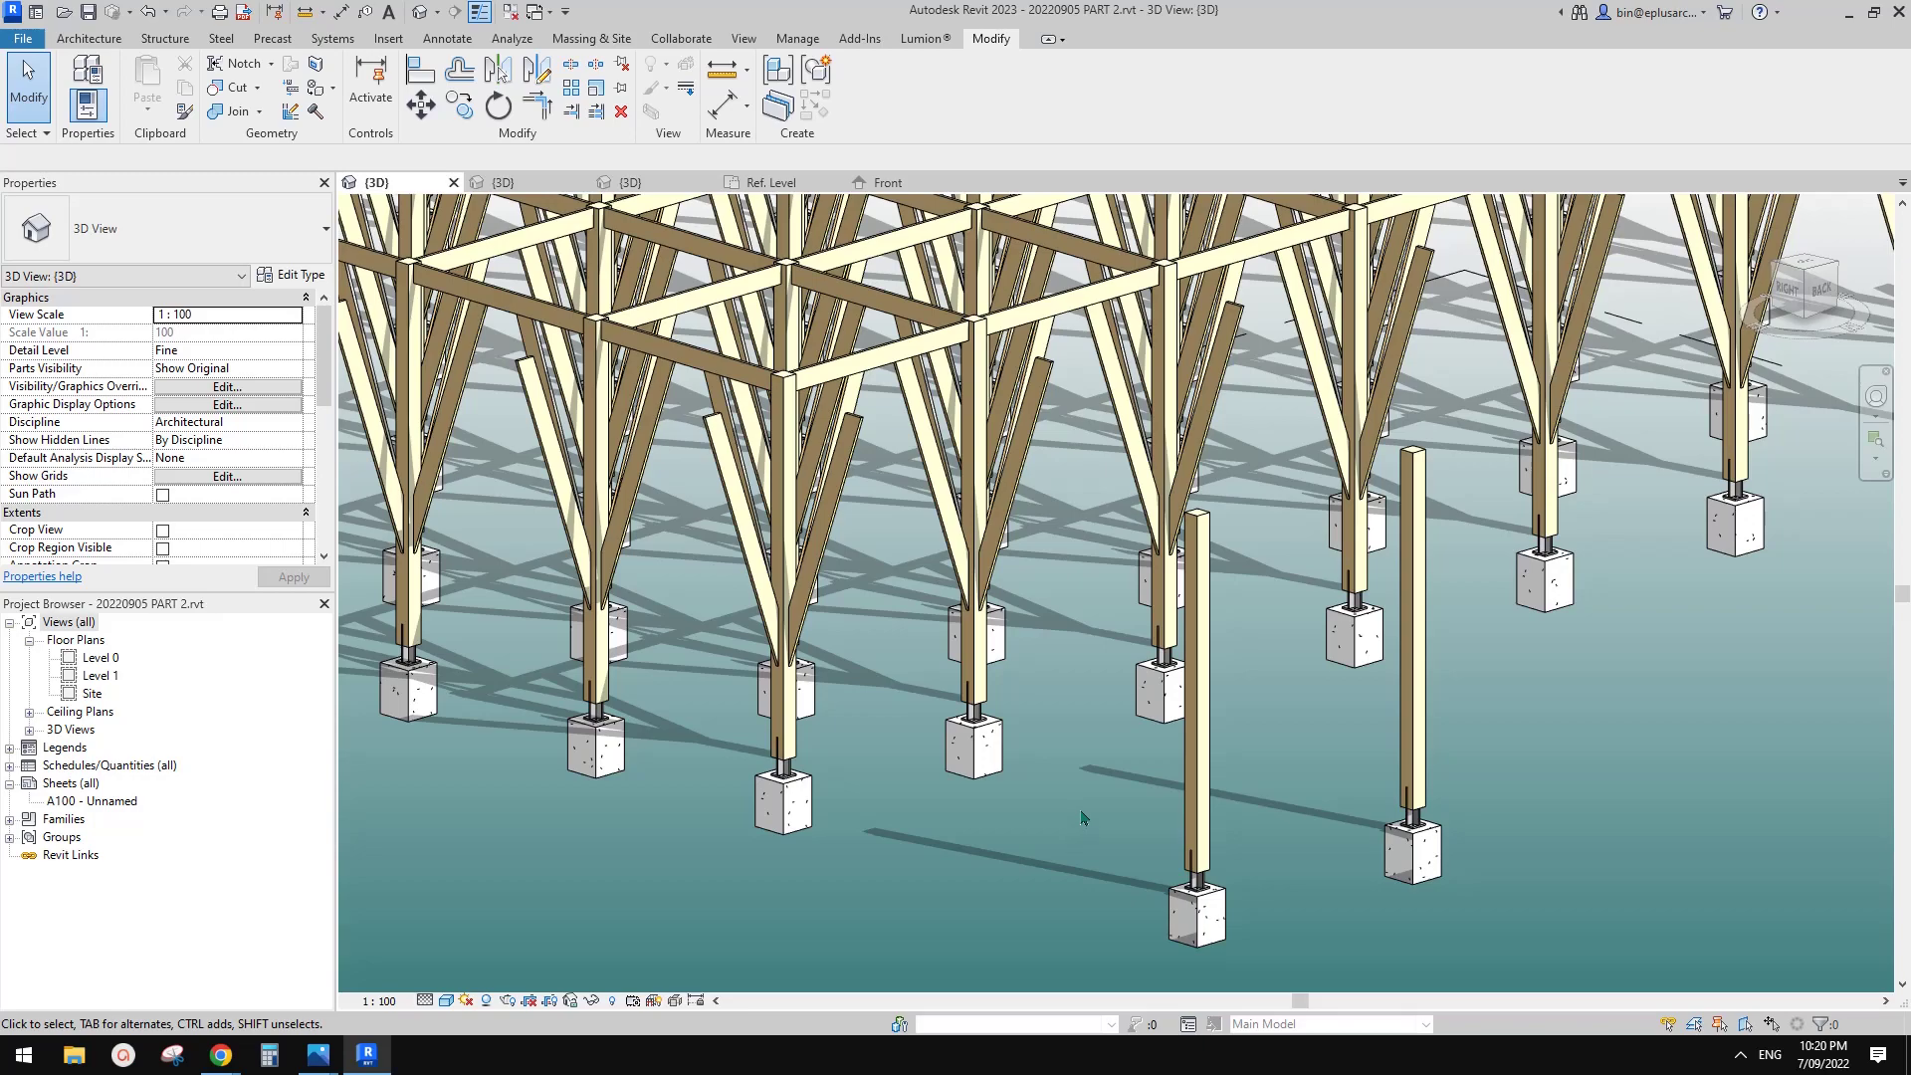
# - Read the YouTube Studio comments about the foundation family's TOP reference plane in Chrome, and return to the column model in Revit
pyautogui.moveTo(221, 1053)
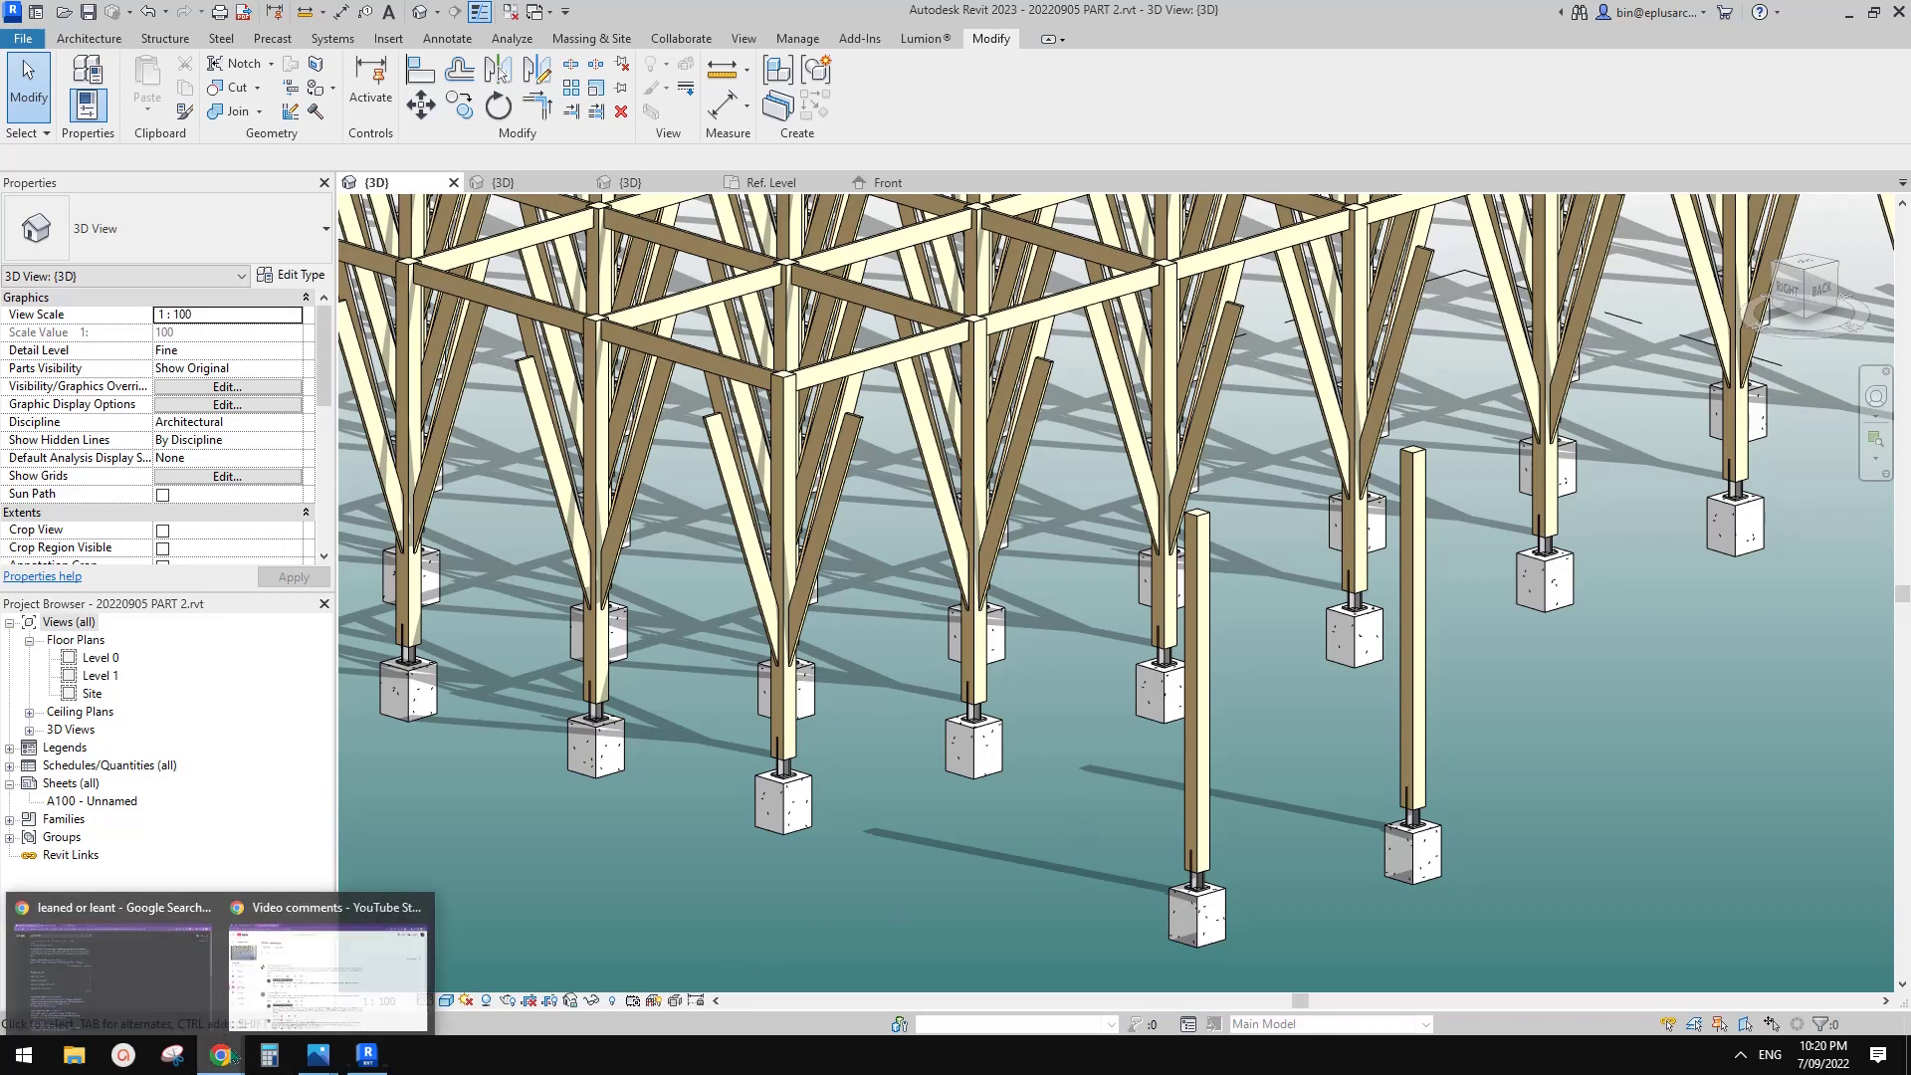
pyautogui.click(319, 970)
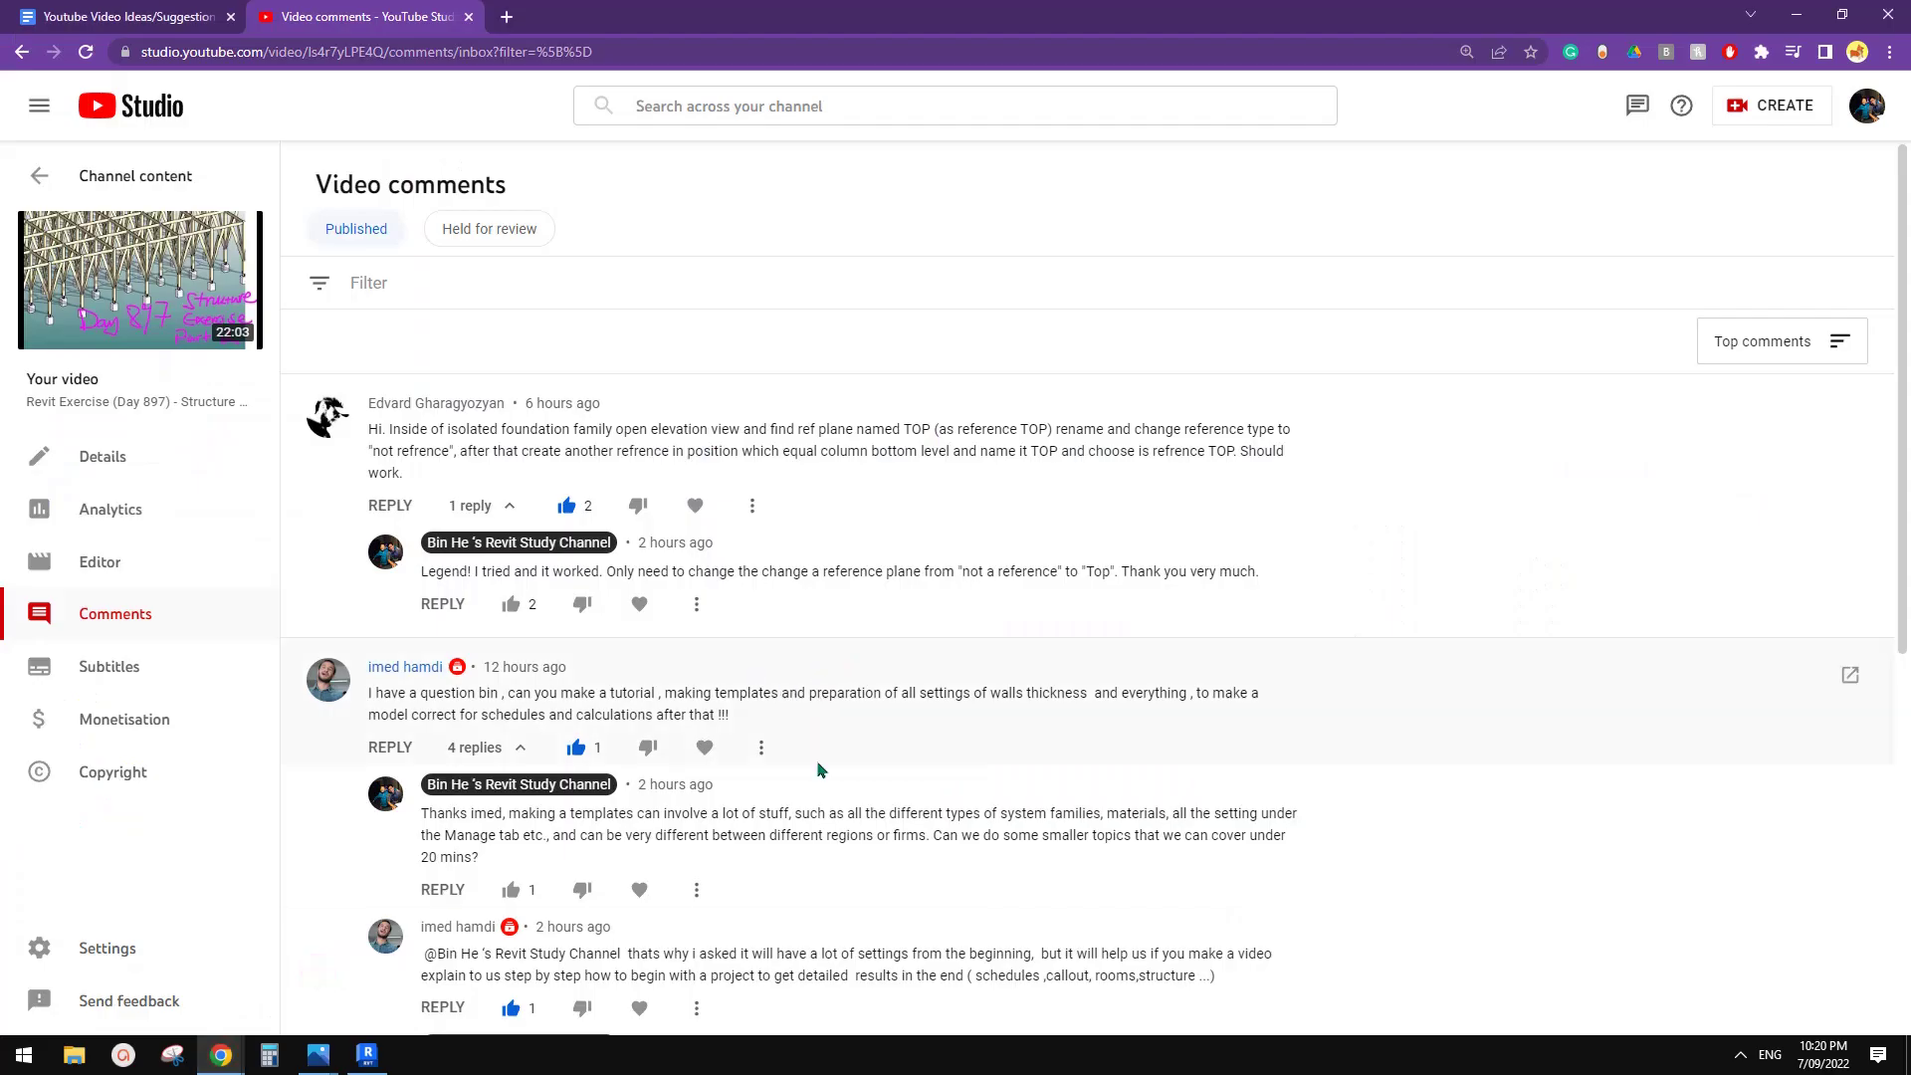
pyautogui.click(370, 1055)
pyautogui.moveTo(1194, 665); pyautogui.dragTo(1105, 645, button='middle')
pyautogui.scroll(-1, 1115, 652)
pyautogui.moveTo(1198, 707)
pyautogui.keyDown('shift'); pyautogui.mouseDown(button='middle')
pyautogui.moveTo(1233, 738)
pyautogui.moveTo(1094, 832)
pyautogui.mouseUp(button='middle'); pyautogui.keyUp('shift')
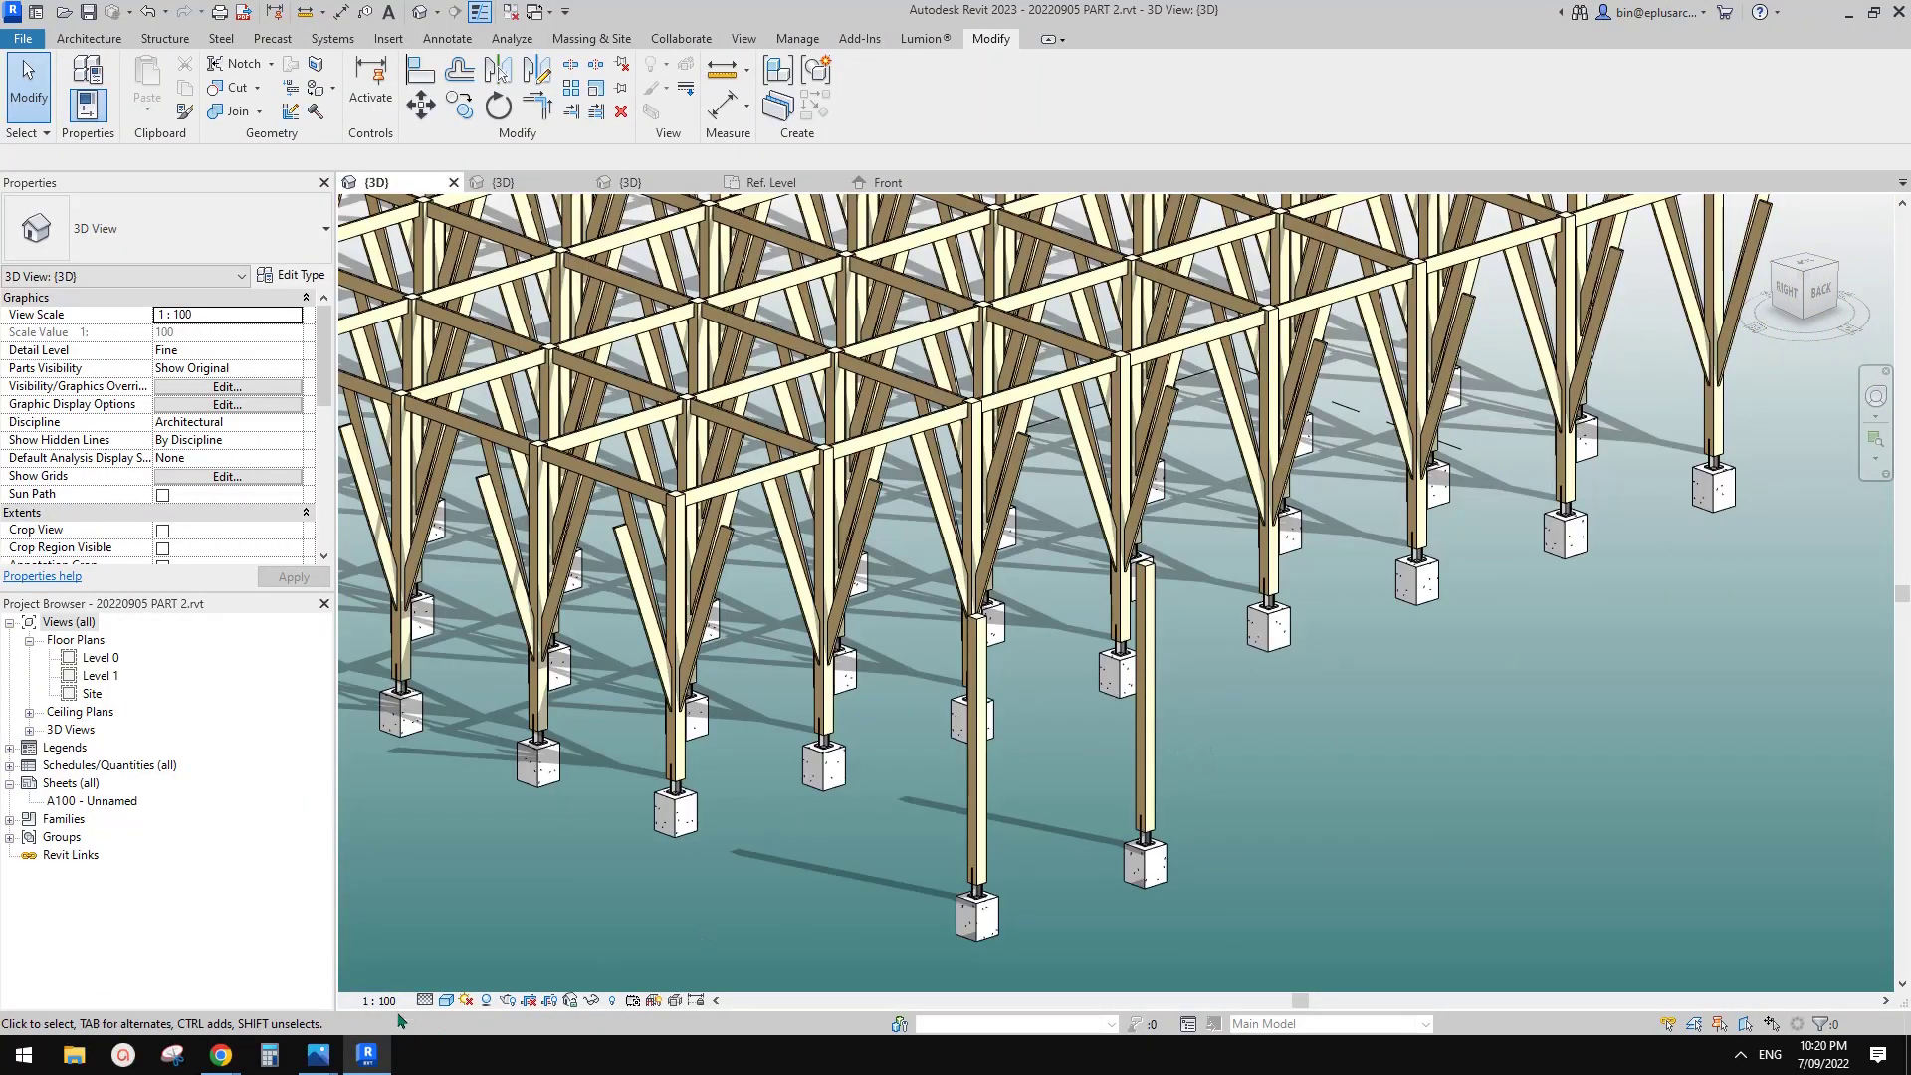
pyautogui.moveTo(232, 1062)
pyautogui.click(318, 965)
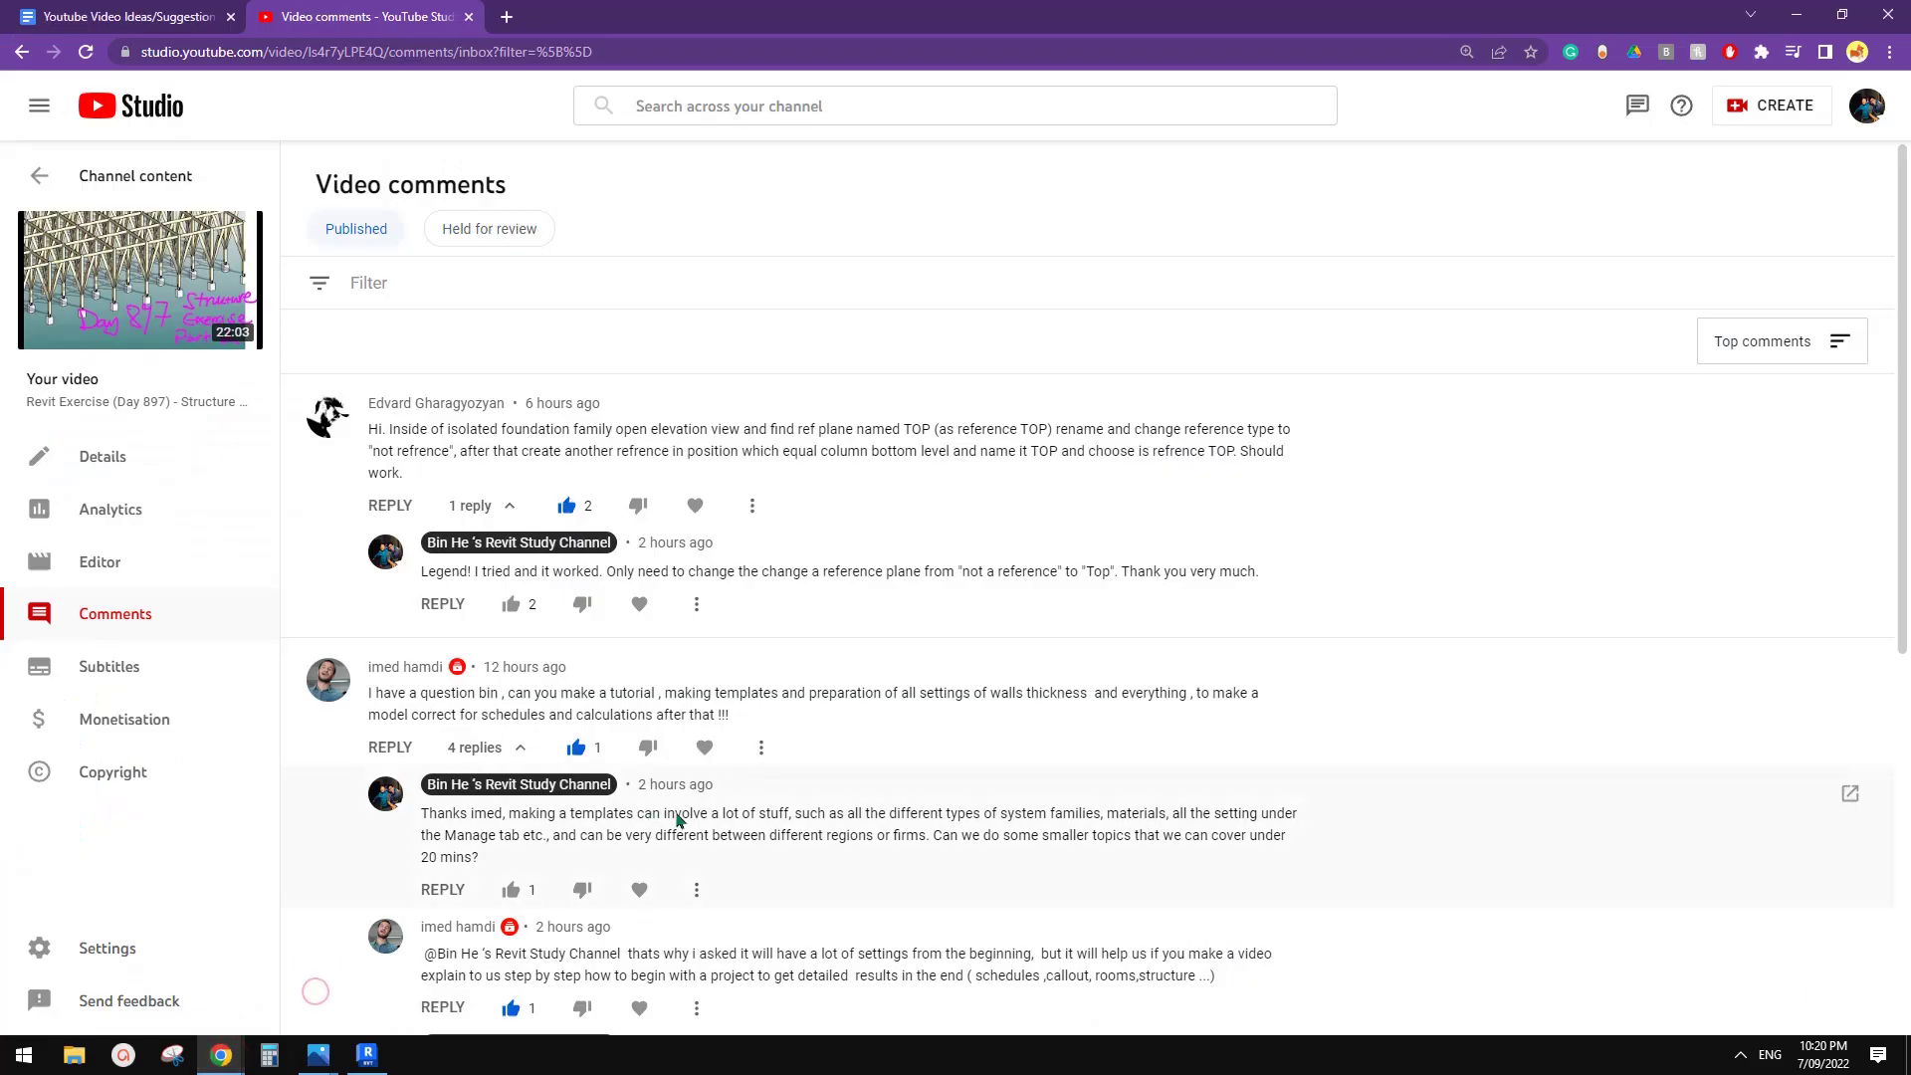
pyautogui.click(373, 1067)
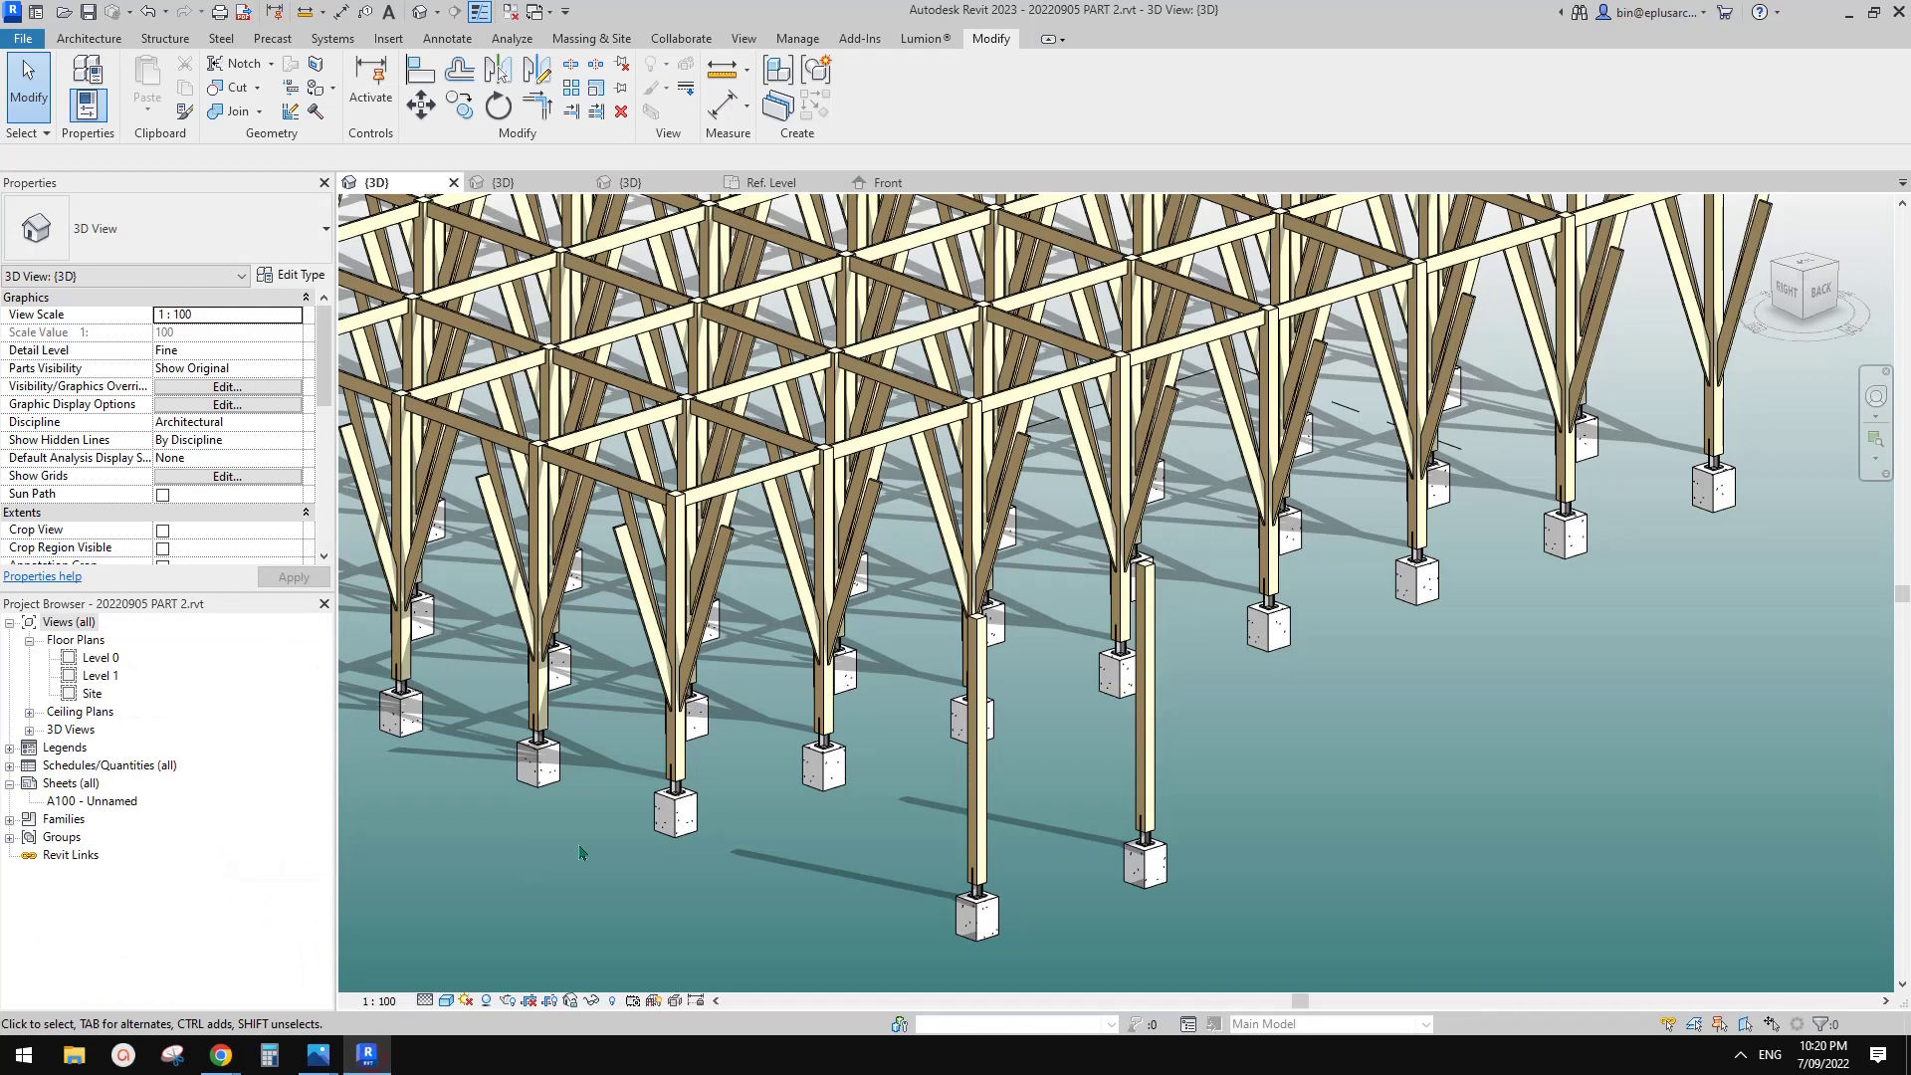
pyautogui.scroll(-1, 965, 771)
pyautogui.moveTo(980, 775)
pyautogui.mouseDown(button='middle')
pyautogui.moveTo(960, 770)
pyautogui.moveTo(1004, 789)
pyautogui.mouseUp(button='middle')
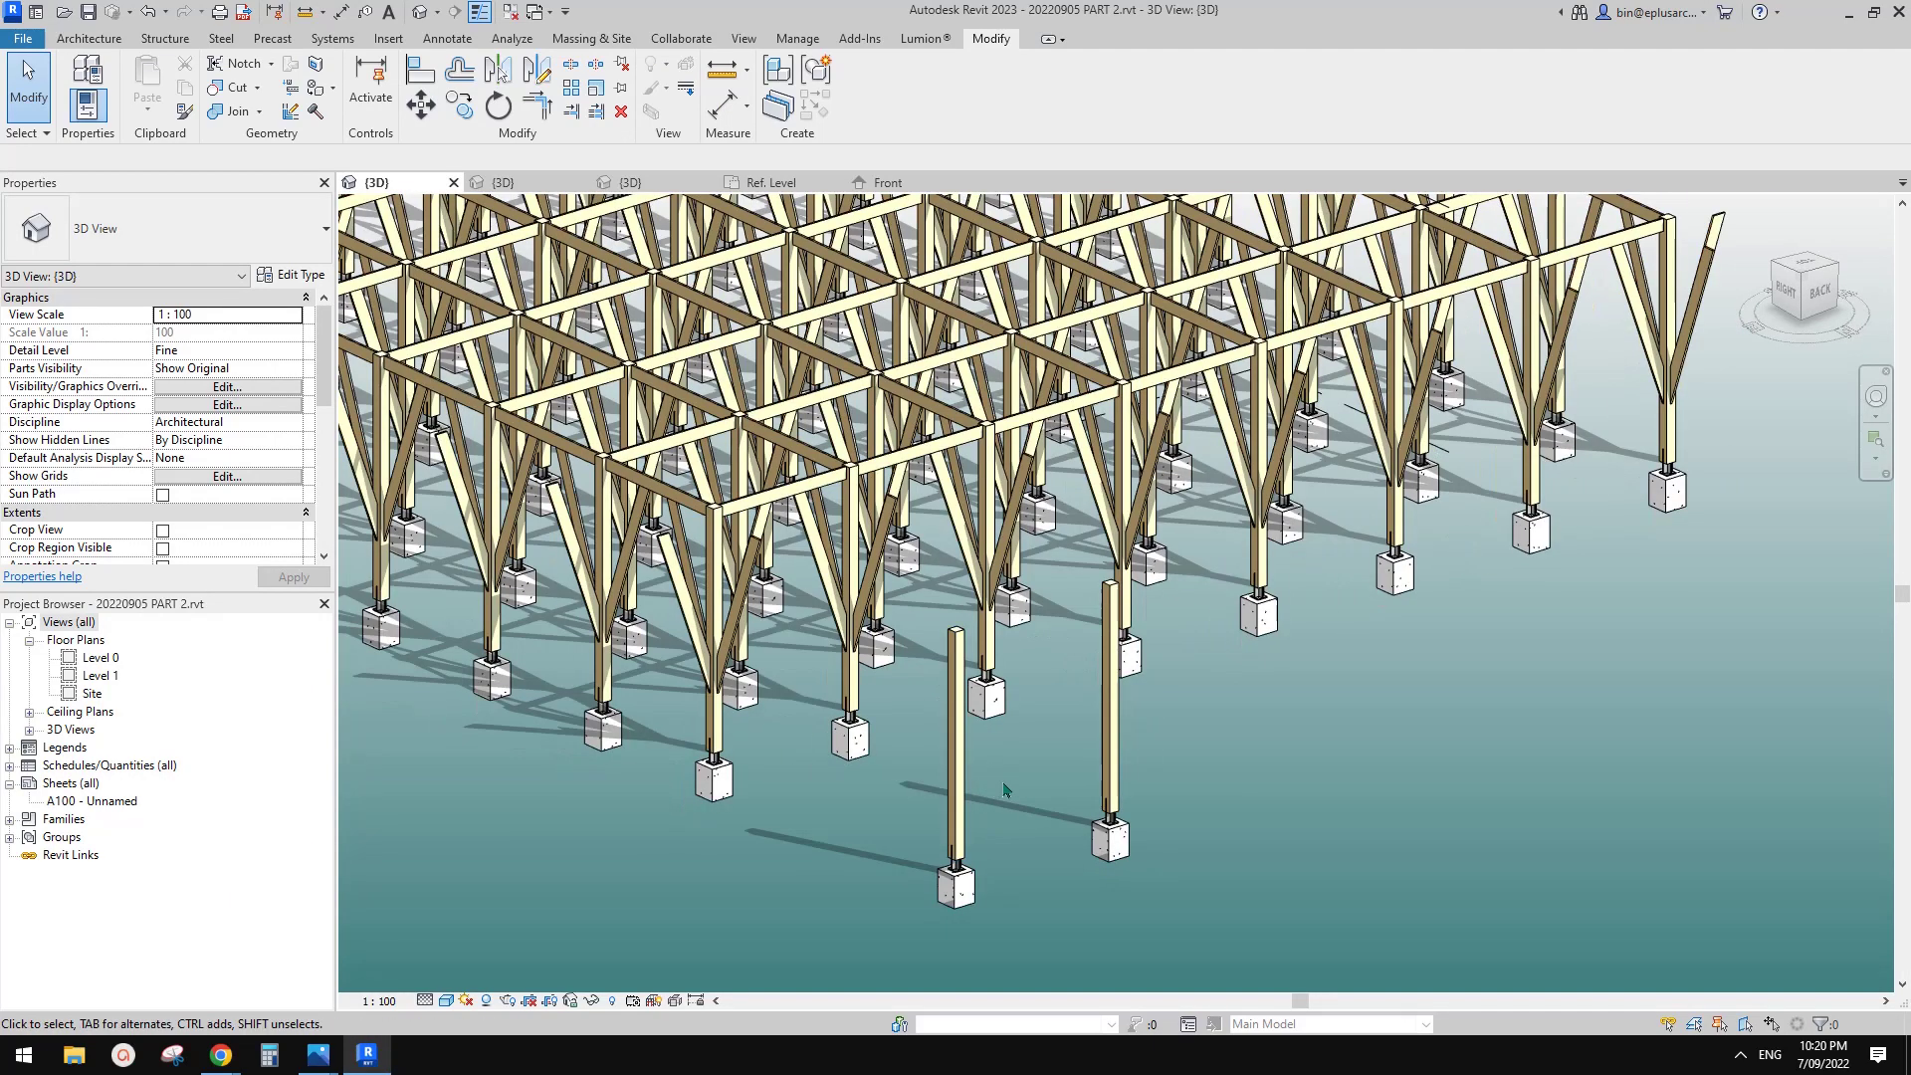
pyautogui.scroll(2, 1077, 768)
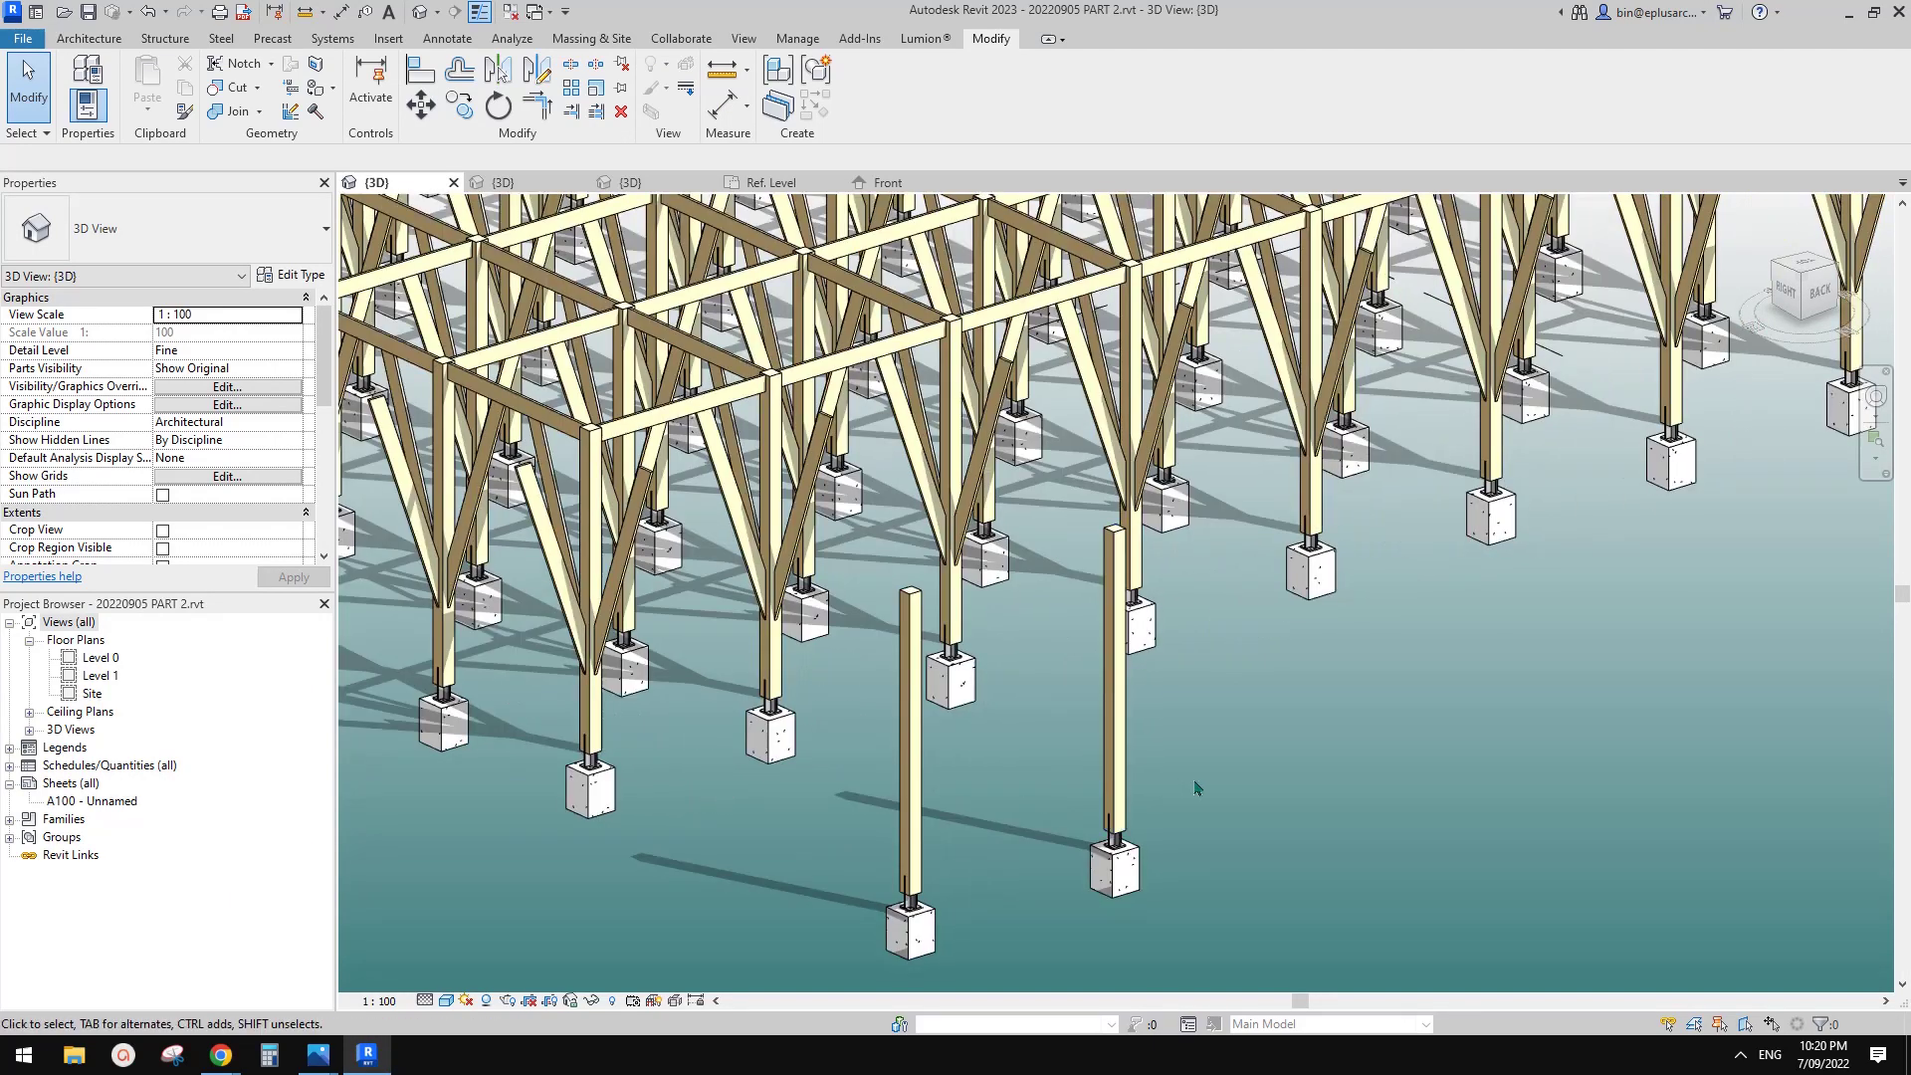